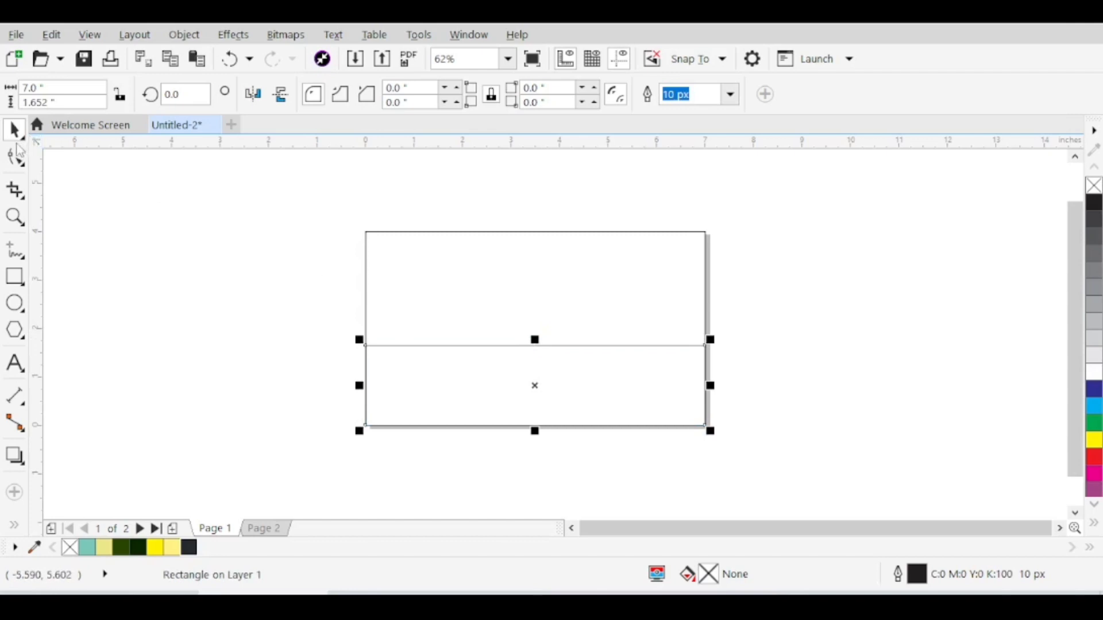
Step: Place a horizontal guideline at about 0.535 in and stretch the lower rectangle upward to about 1.727 in high
left_click_drag(537, 215, 547, 399)
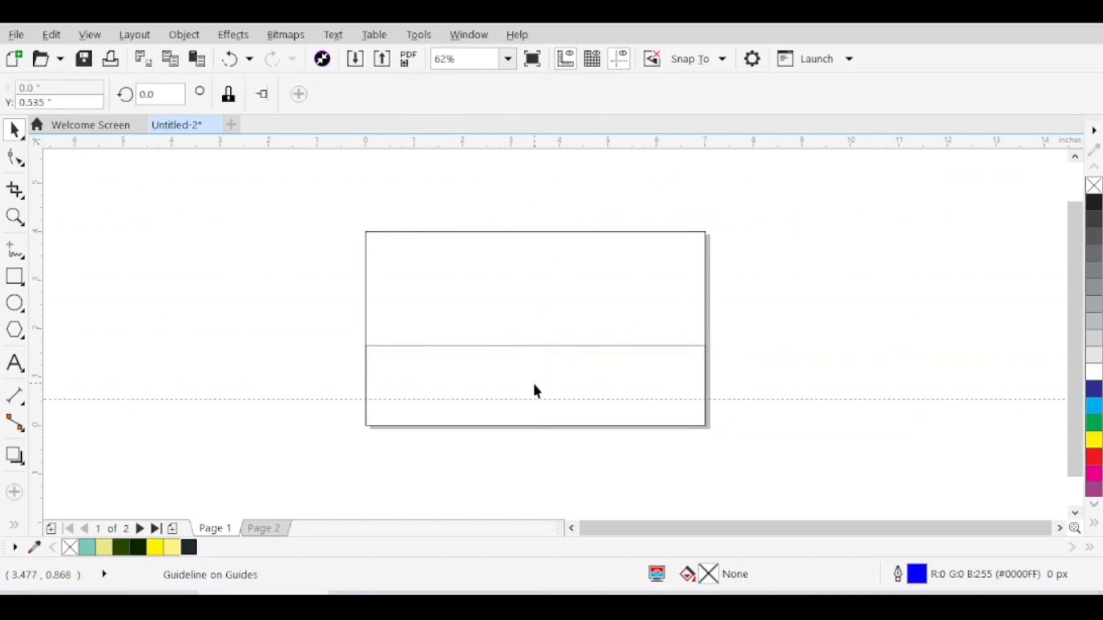
left_click(533, 381)
scroll(528, 351, "up", 1)
left_click(544, 338)
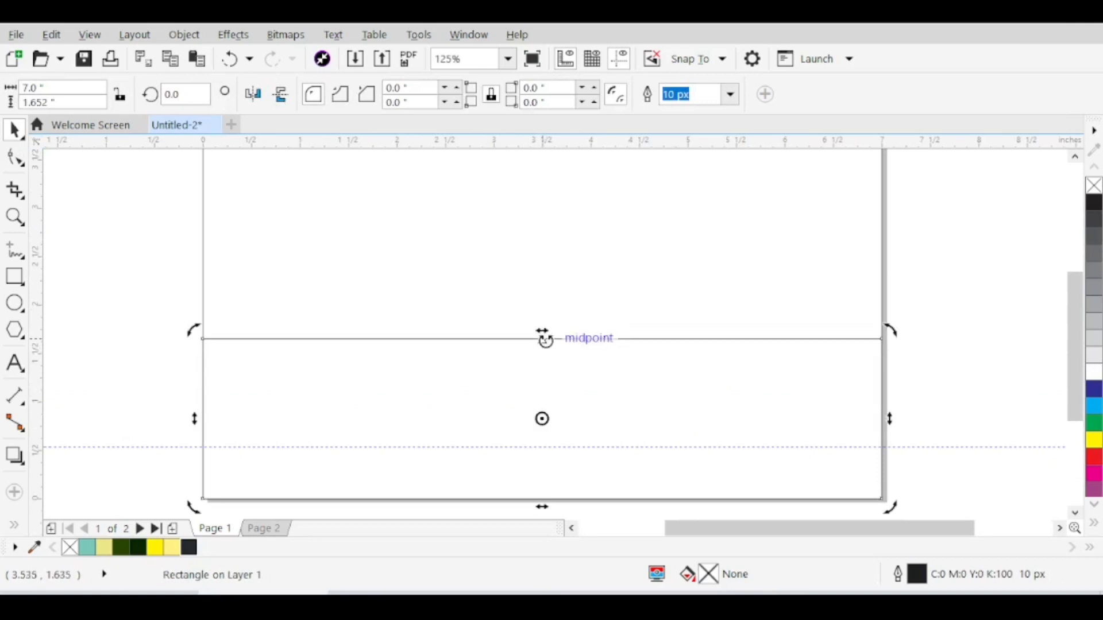
left_click(547, 339)
mouse_move(543, 337)
left_mouse_down()
mouse_move(559, 308)
mouse_move(543, 331)
left_mouse_up()
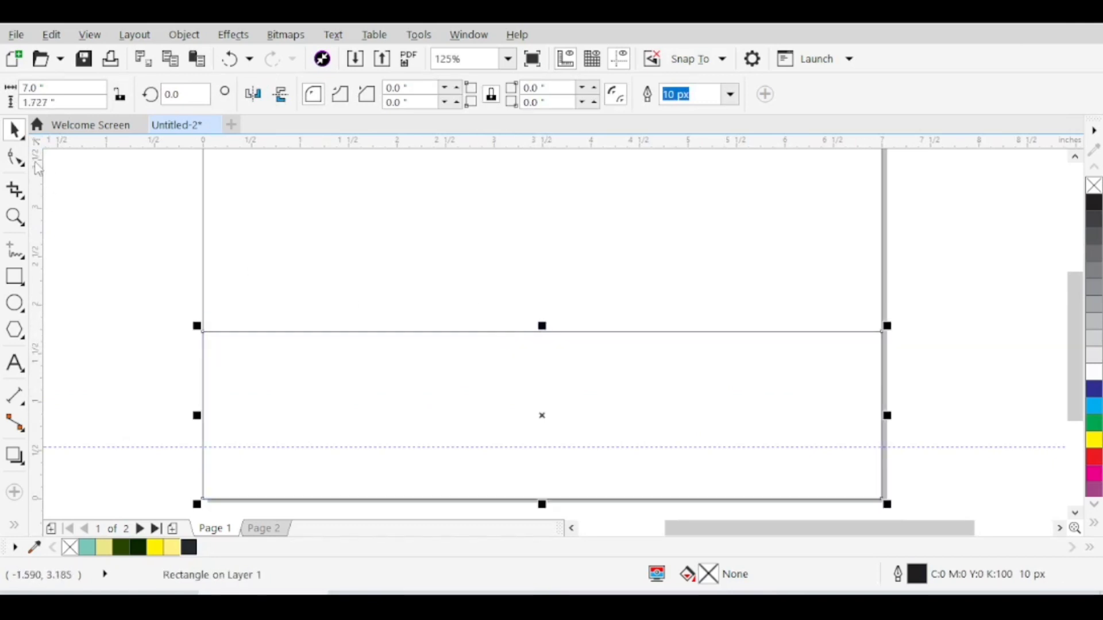
Step: Convert the lower rectangle to curves and add nodes where the guideline crosses its left and right edges
left_click(15, 158)
right_click(234, 352)
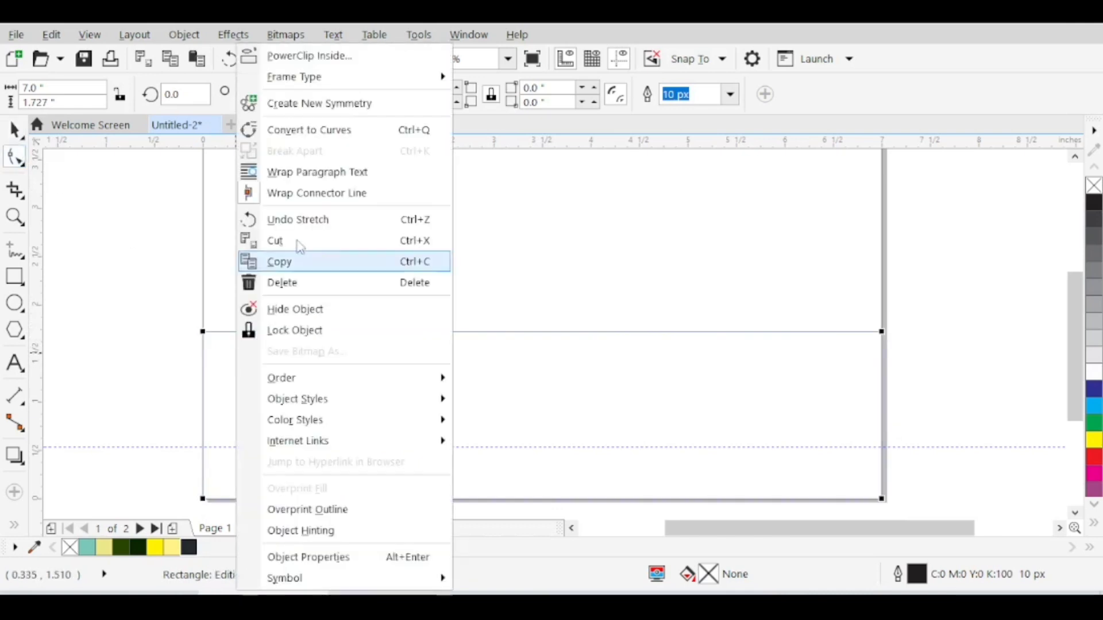
left_click(320, 131)
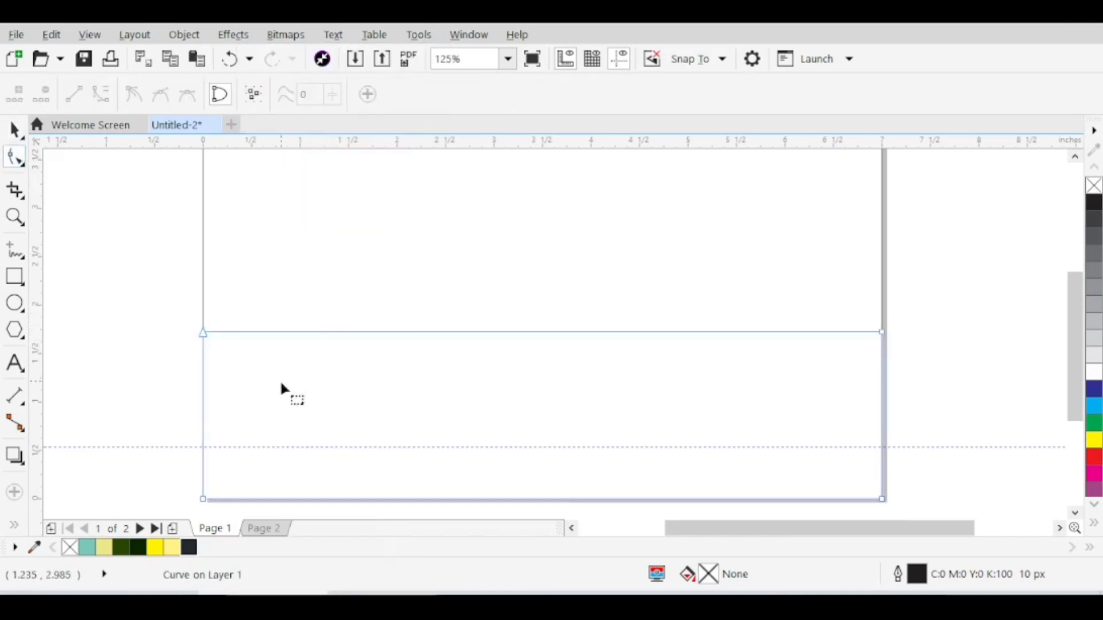
double_click(203, 446)
double_click(882, 447)
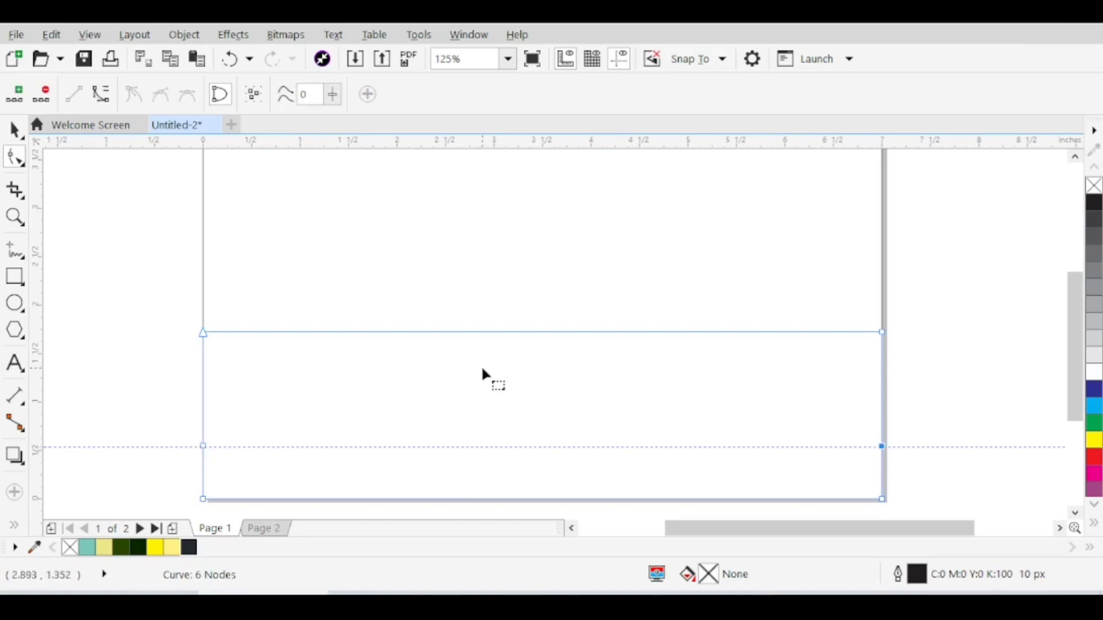
key("ctrl+z")
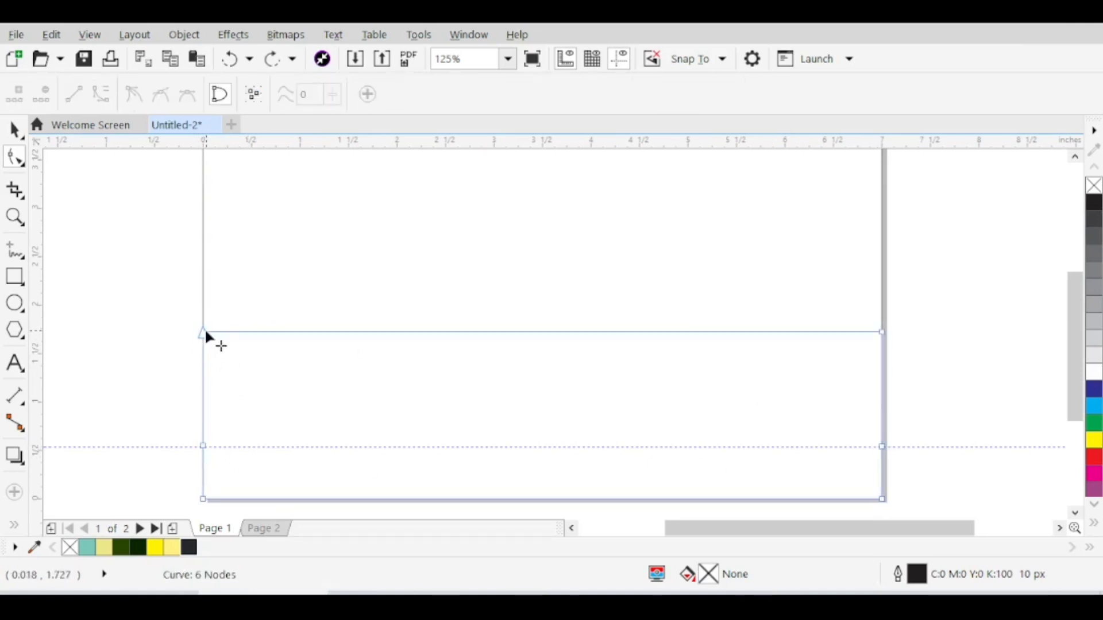
Step: Form a central peak by moving the curve's top-left node to the top edge's midpoint and deleting the top-right node
left_click_drag(205, 332, 544, 332)
double_click(881, 332)
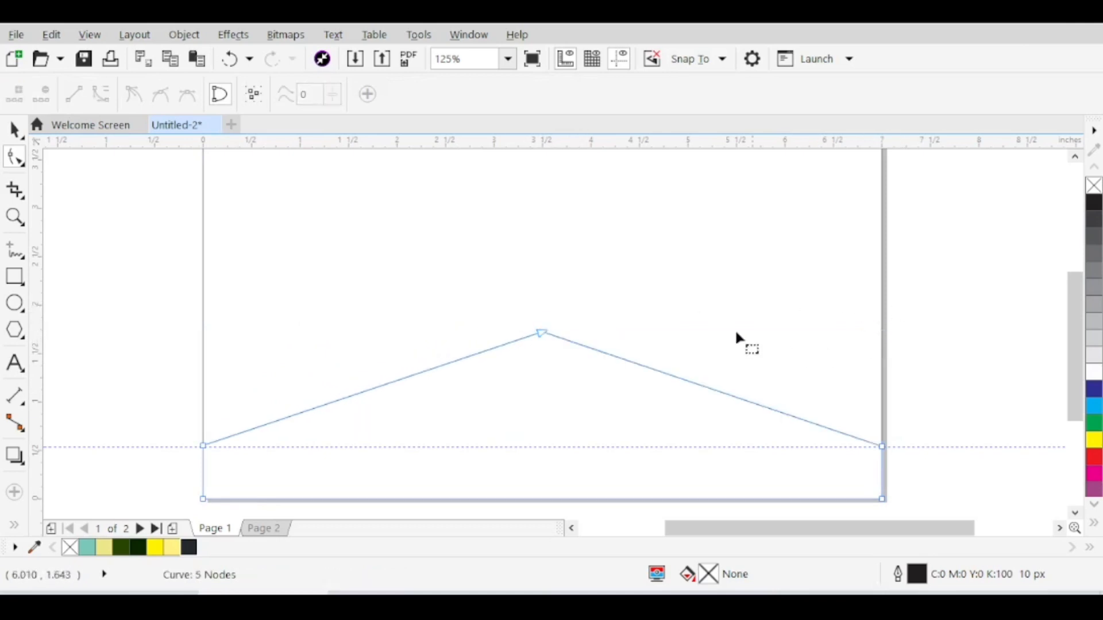
left_click(14, 130)
left_click(161, 237)
Step: Delete the horizontal guideline crossing the peaked shape
scroll(528, 282, "down", 1)
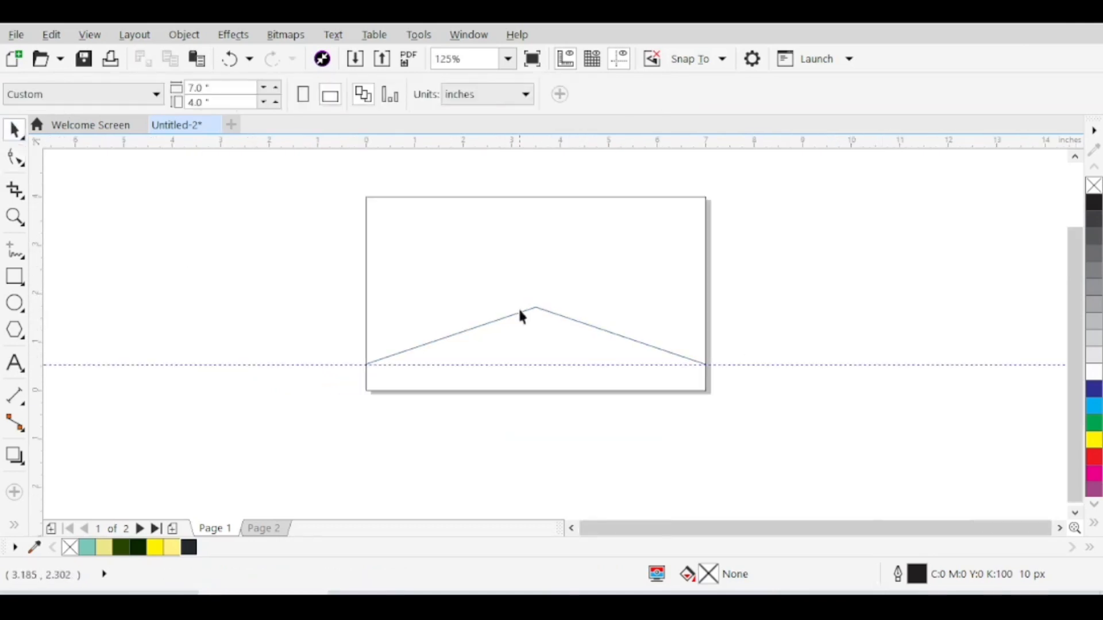
left_click(312, 366)
key("Delete")
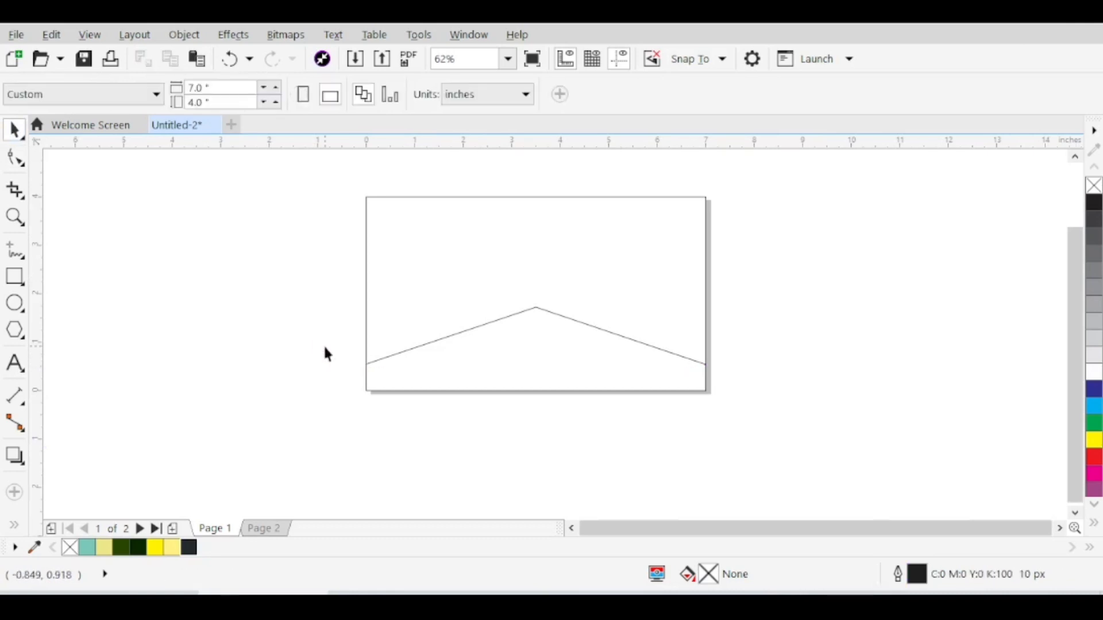
Step: Fill the peaked shape with the dark document-palette colour #262930
scroll(528, 379, "up", 1)
left_click(531, 360)
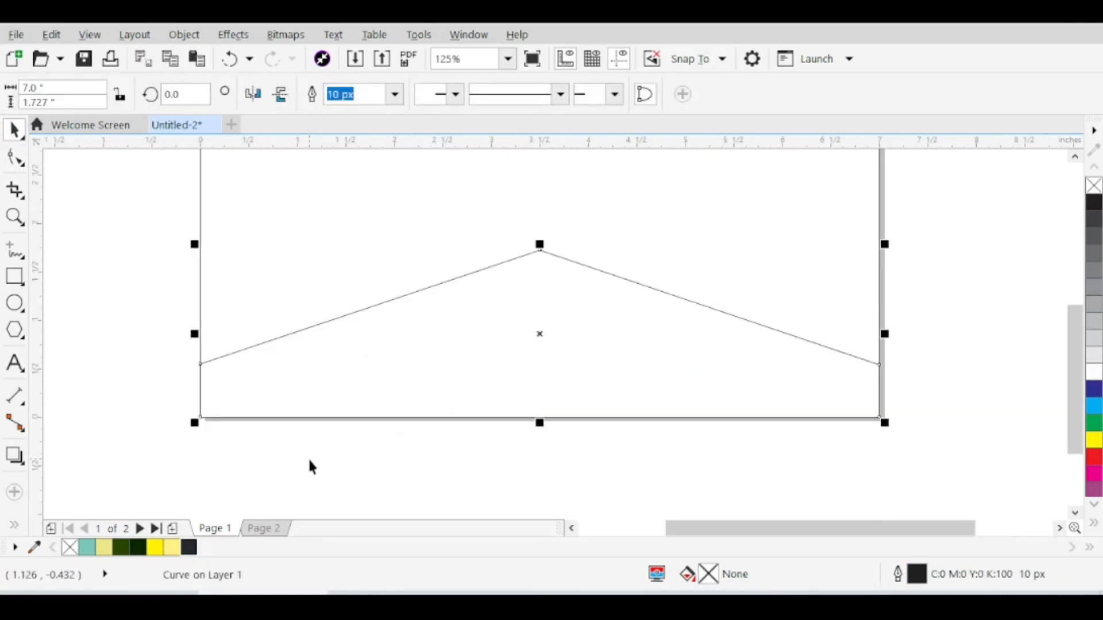
left_click(190, 548)
left_click(265, 462)
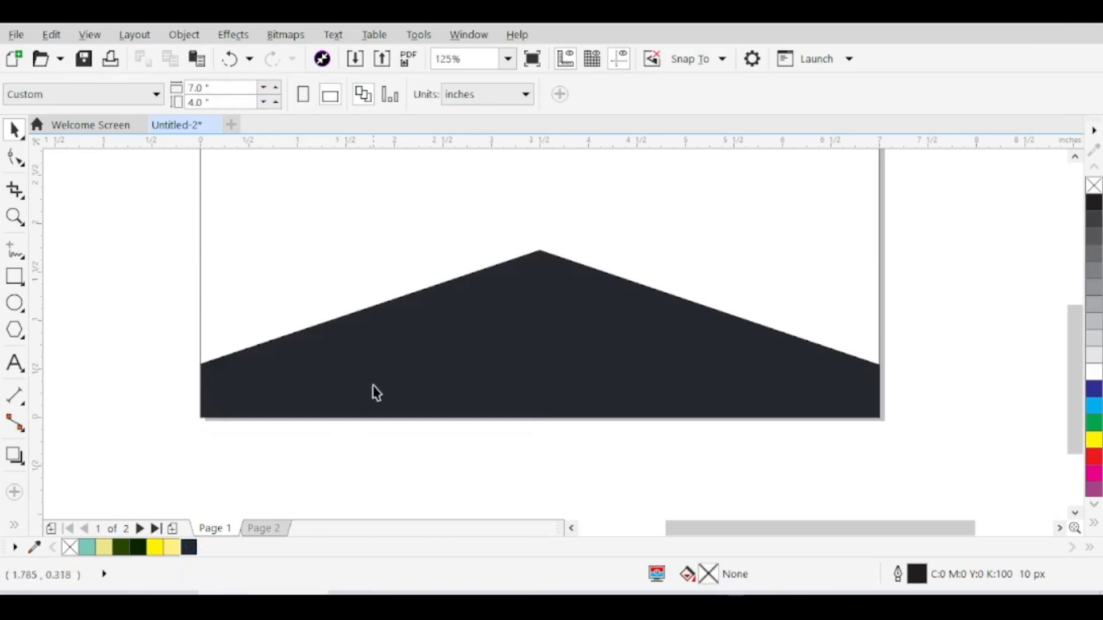
Step: Lower the dark shape's peak to make the shape about 1.46 in high
left_click(541, 268)
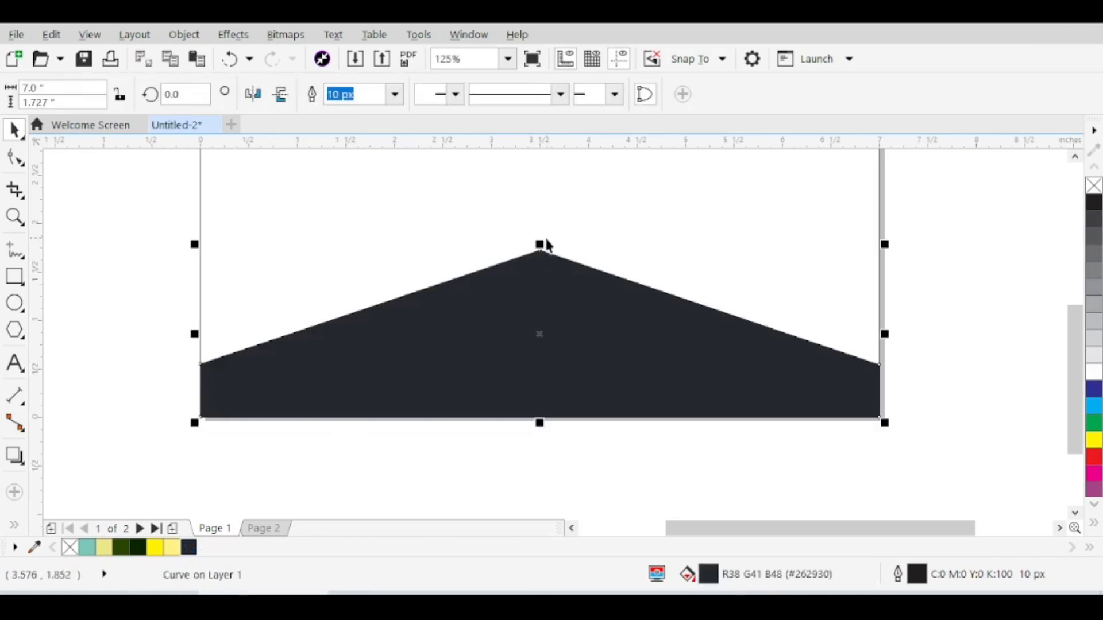
left_click_drag(539, 243, 538, 270)
scroll(529, 391, "down", 1)
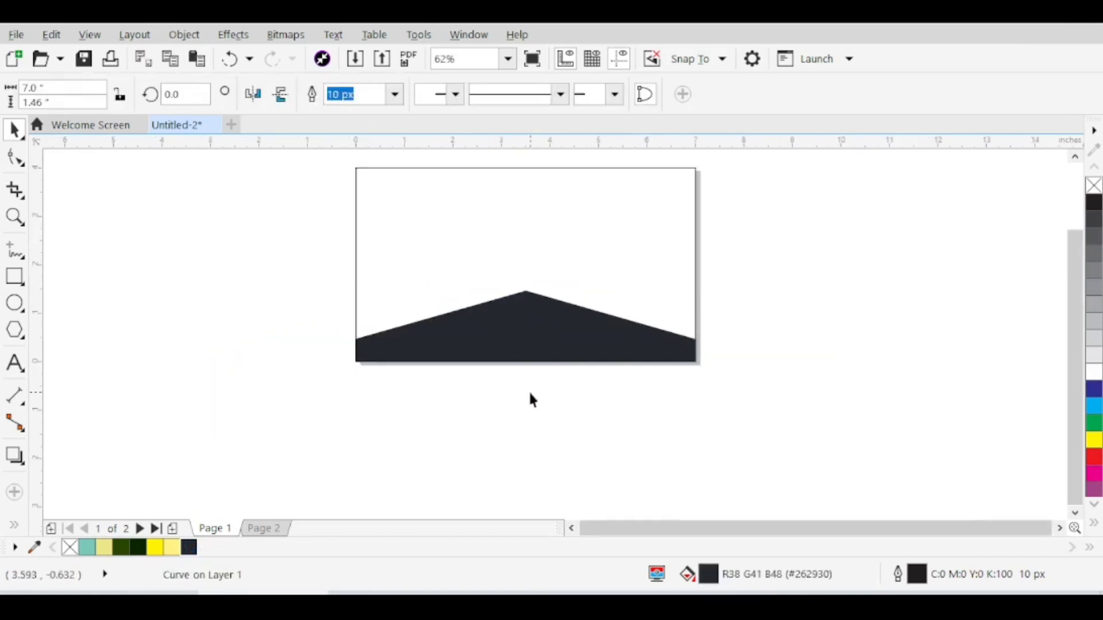
left_click(464, 366)
Step: Raise the dark shape's left and right shoulder nodes slightly together, keeping the peak in place
scroll(485, 349, "up", 1)
left_click(387, 314)
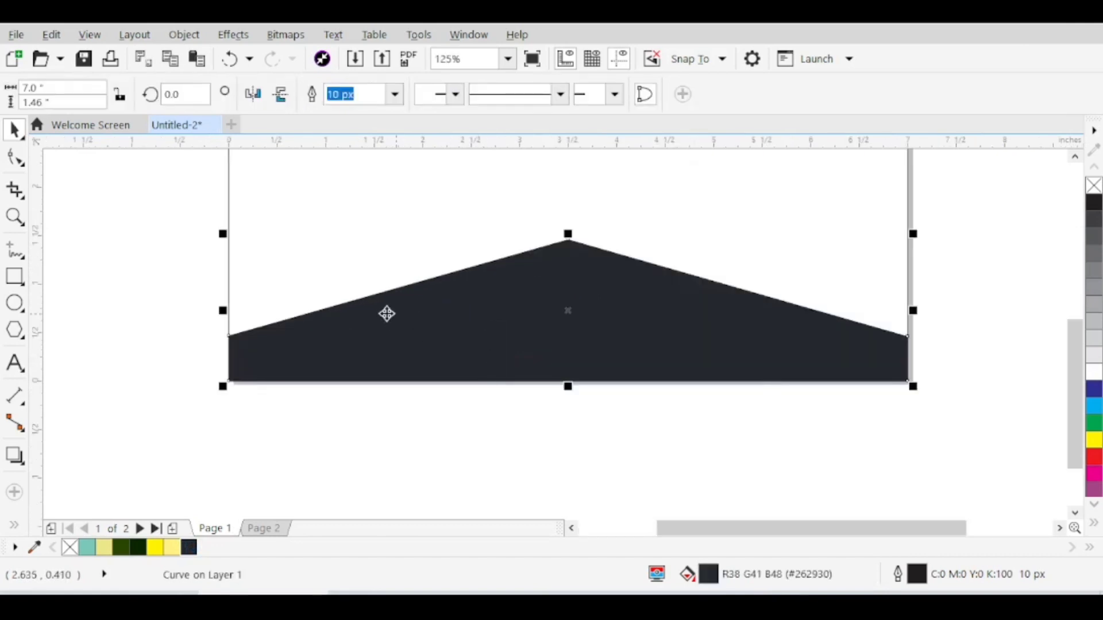
left_click(14, 164)
left_click_drag(118, 319, 954, 348)
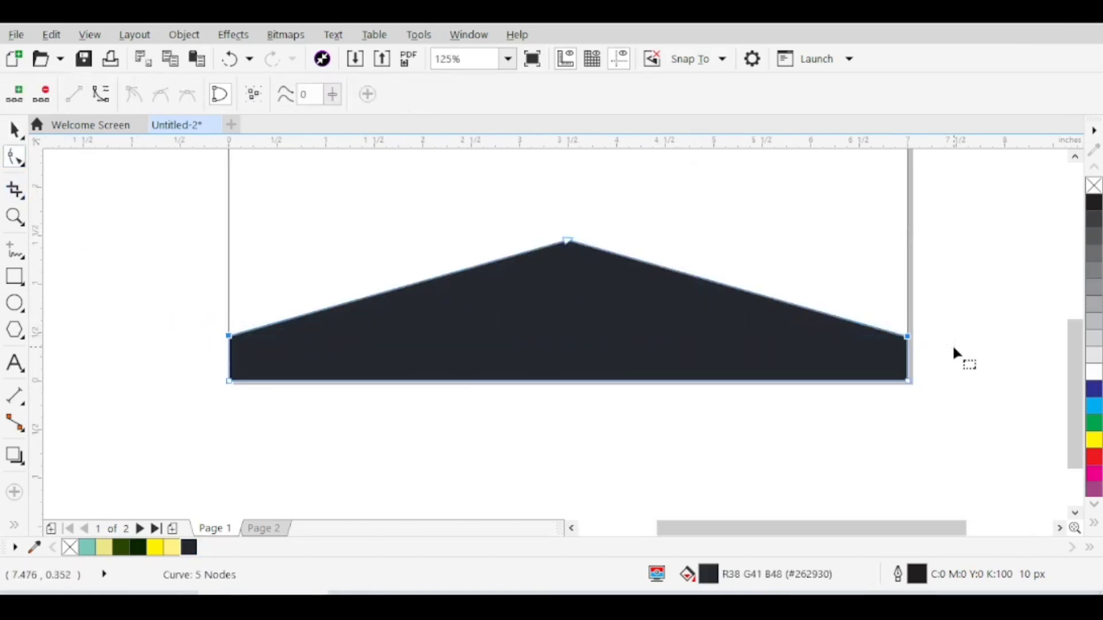
key("Up")
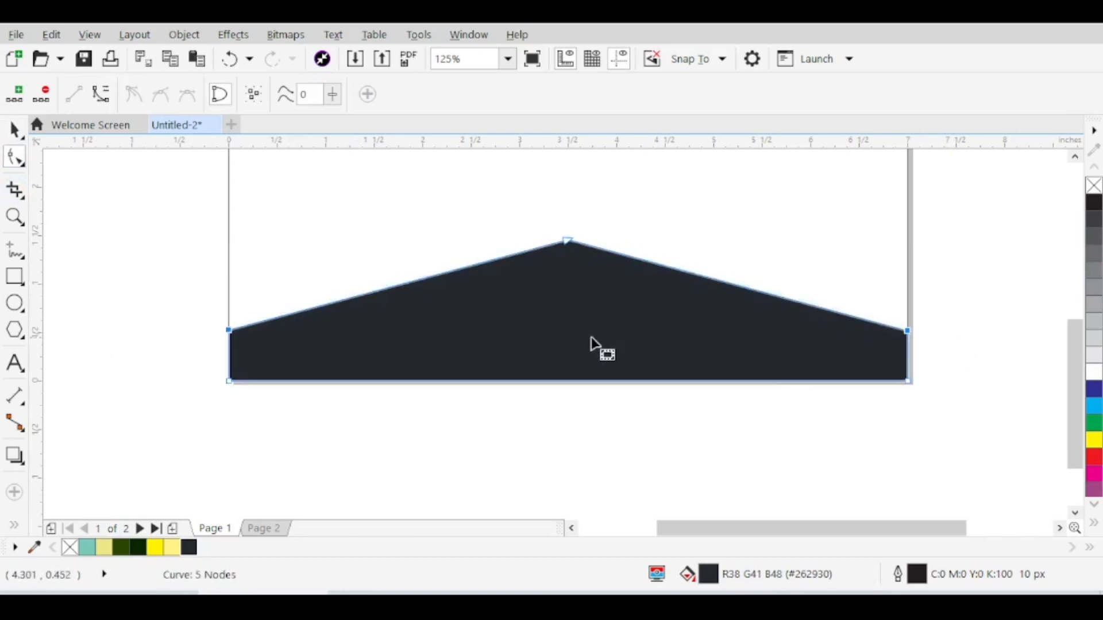
key("Down")
left_click(13, 132)
left_click(188, 323)
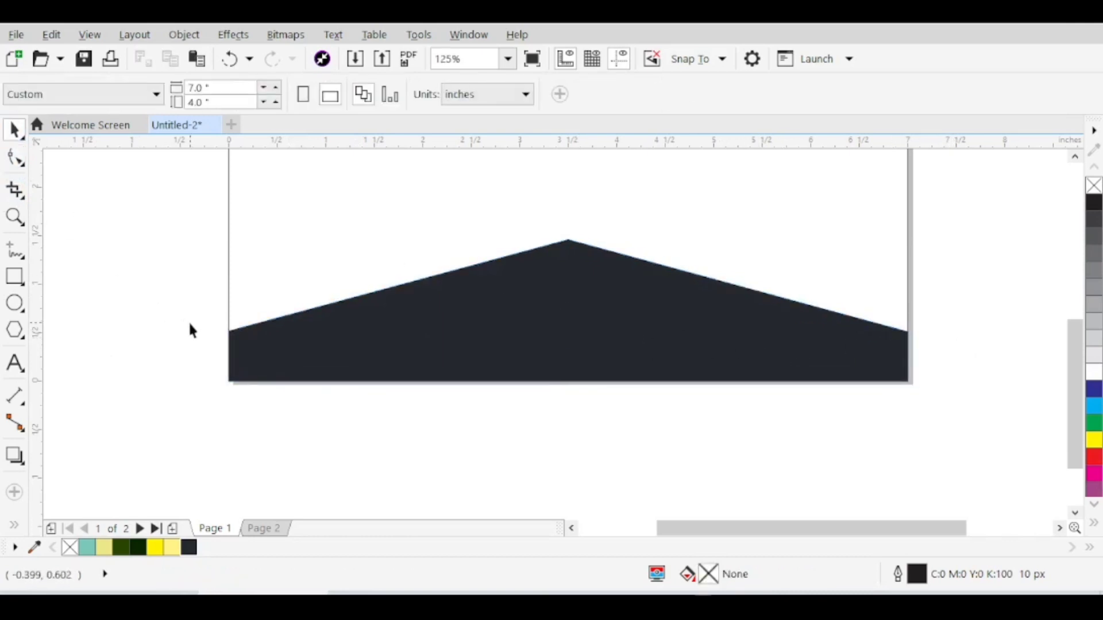
Step: Remove the outline from the dark peaked shape
left_click(23, 259)
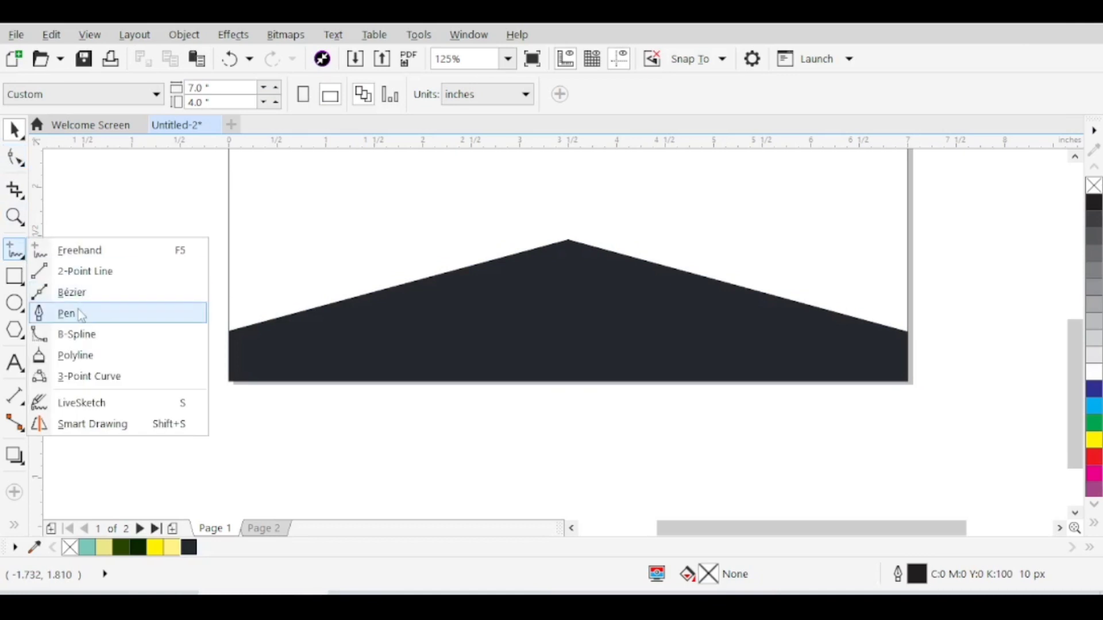
left_click(80, 313)
scroll(560, 254, "up", 5)
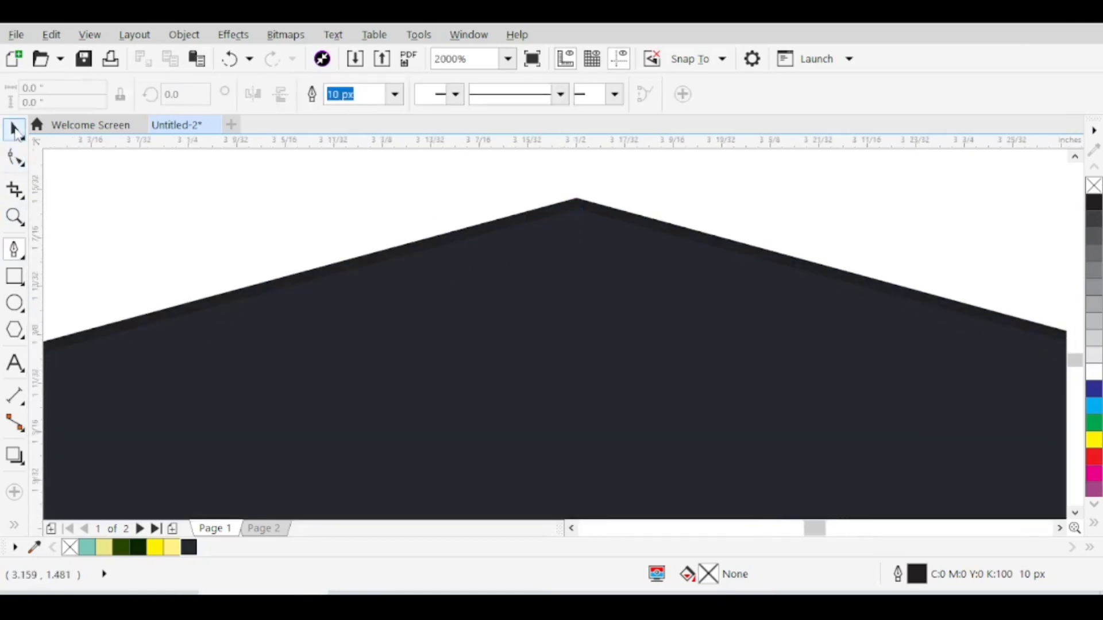
left_click(14, 130)
left_click(464, 296)
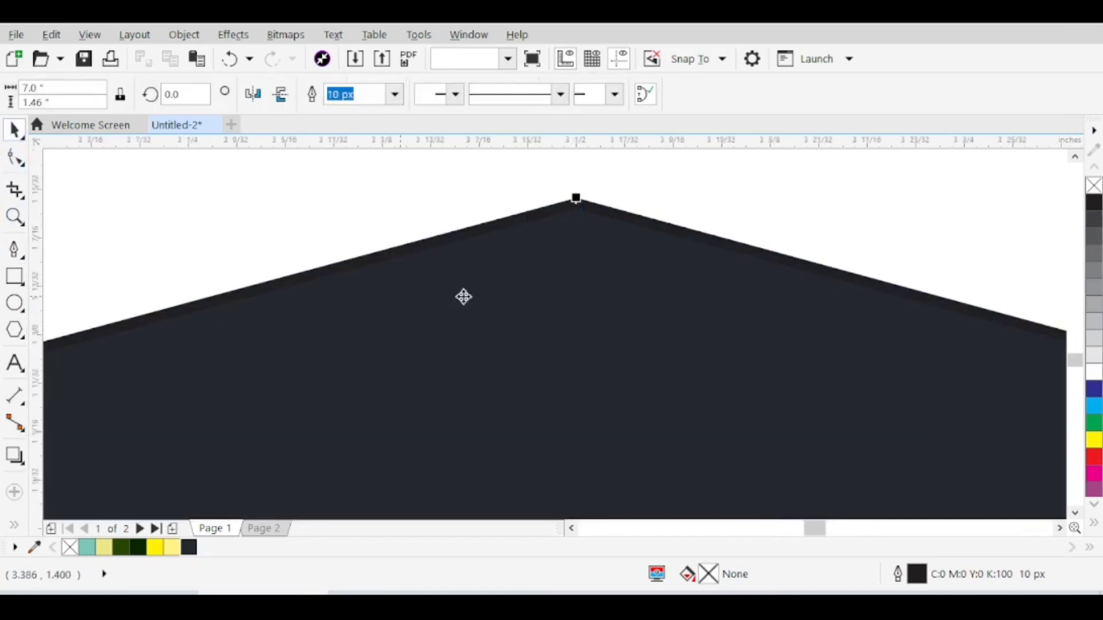
right_click(1094, 185)
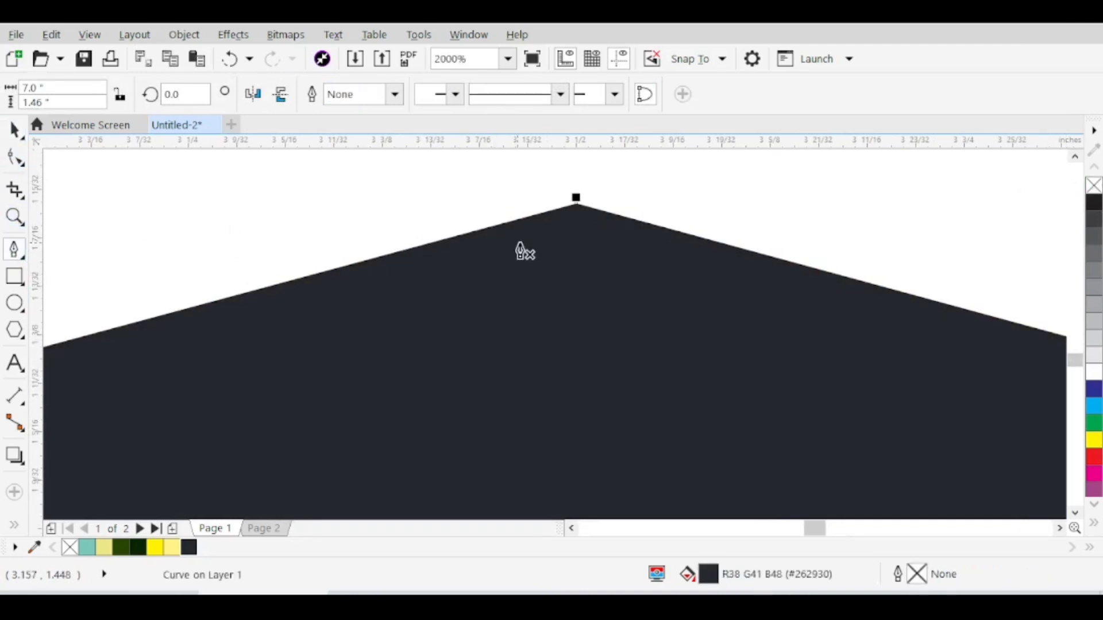
Step: Draw a thin closed triangle with the Pen tool from the peak to left-edge points at about 0.403 in and 0.212 in
left_click(575, 208)
scroll(548, 228, "down", 10)
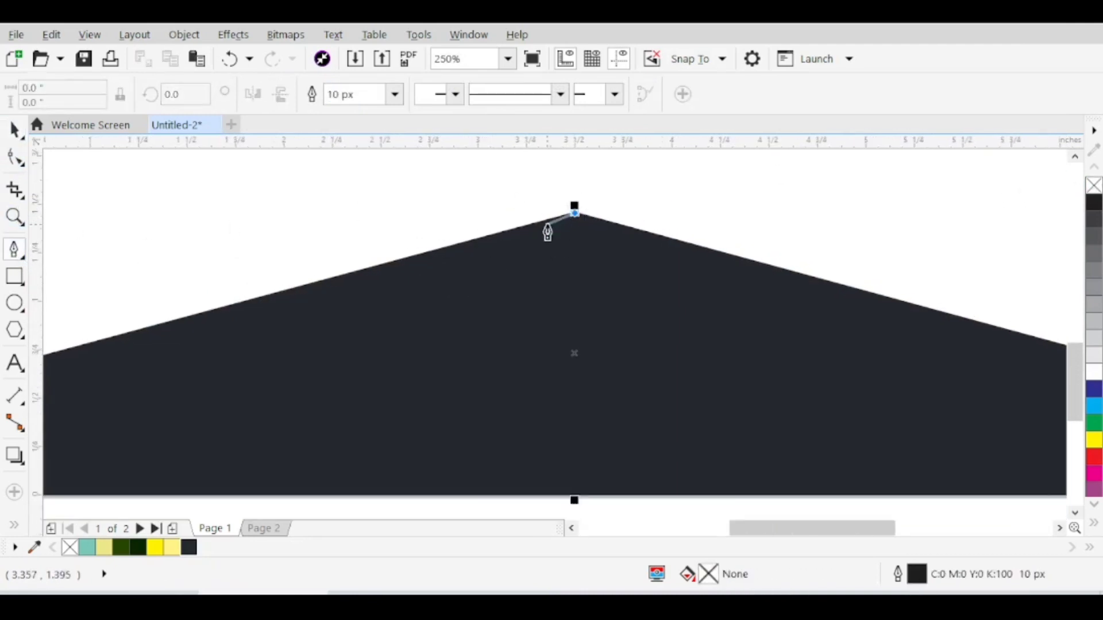
scroll(394, 280, "up", 4)
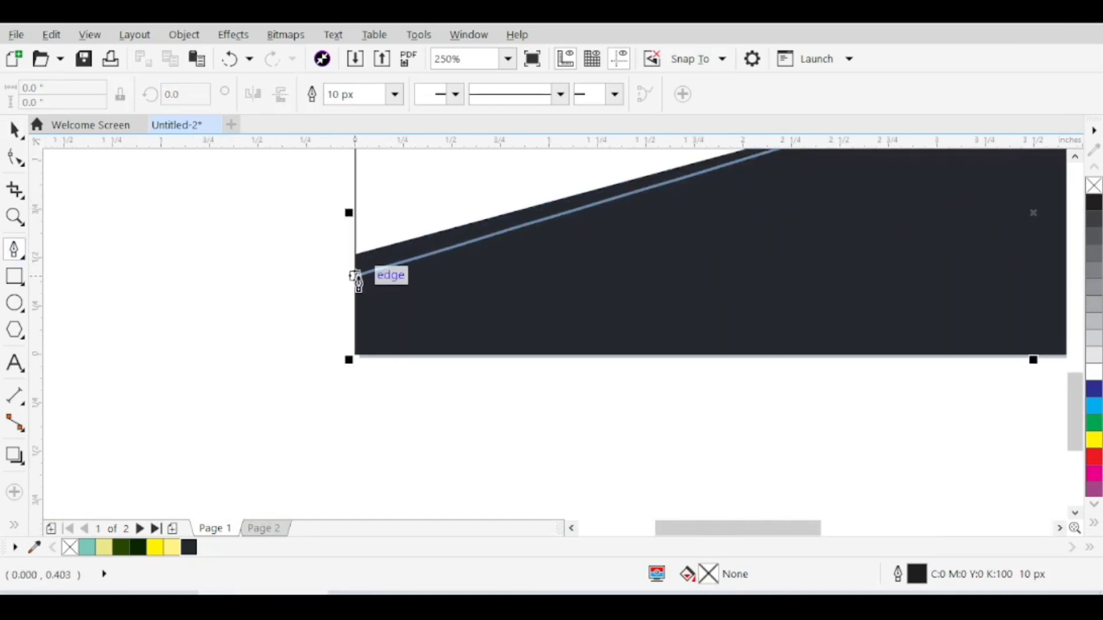
left_click(356, 277)
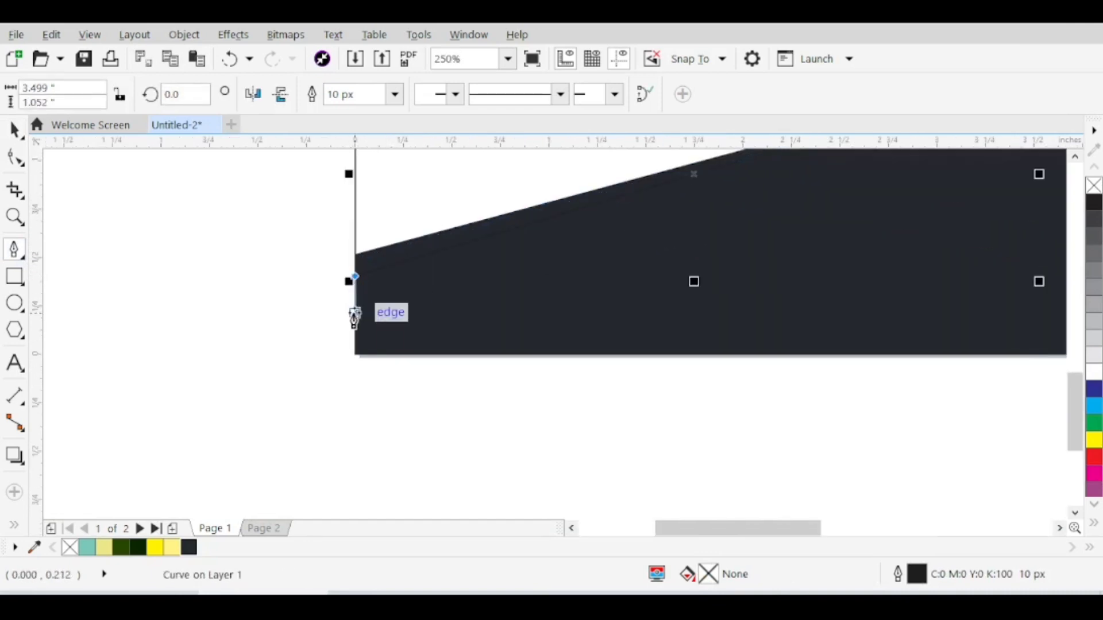
left_click(355, 315)
scroll(322, 356, "down", 2)
scroll(678, 230, "up", 6)
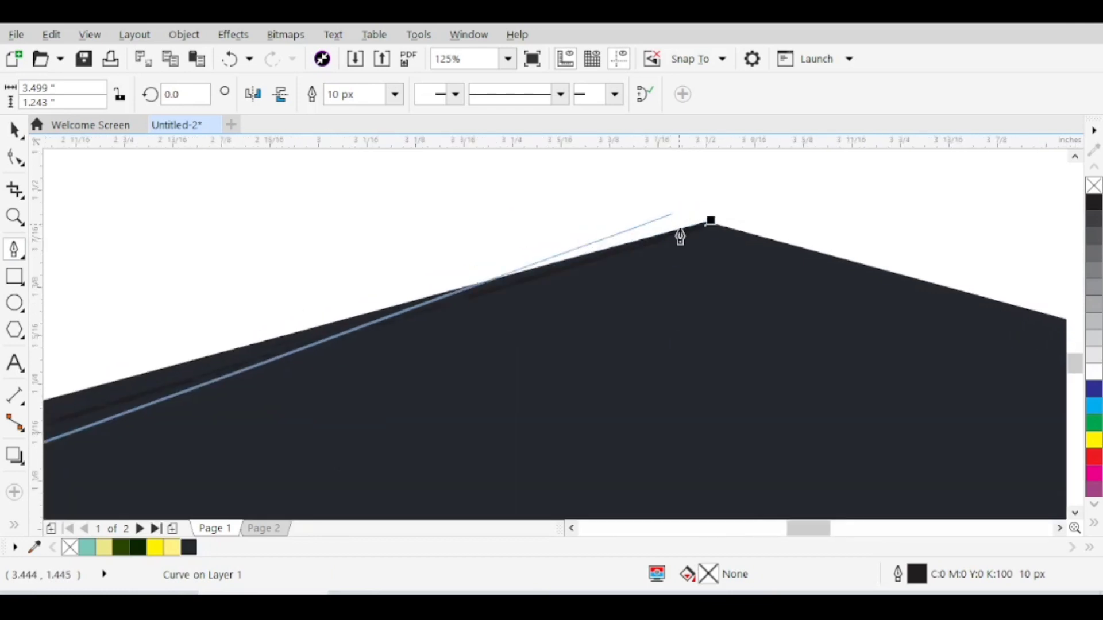
scroll(680, 237, "up", 10)
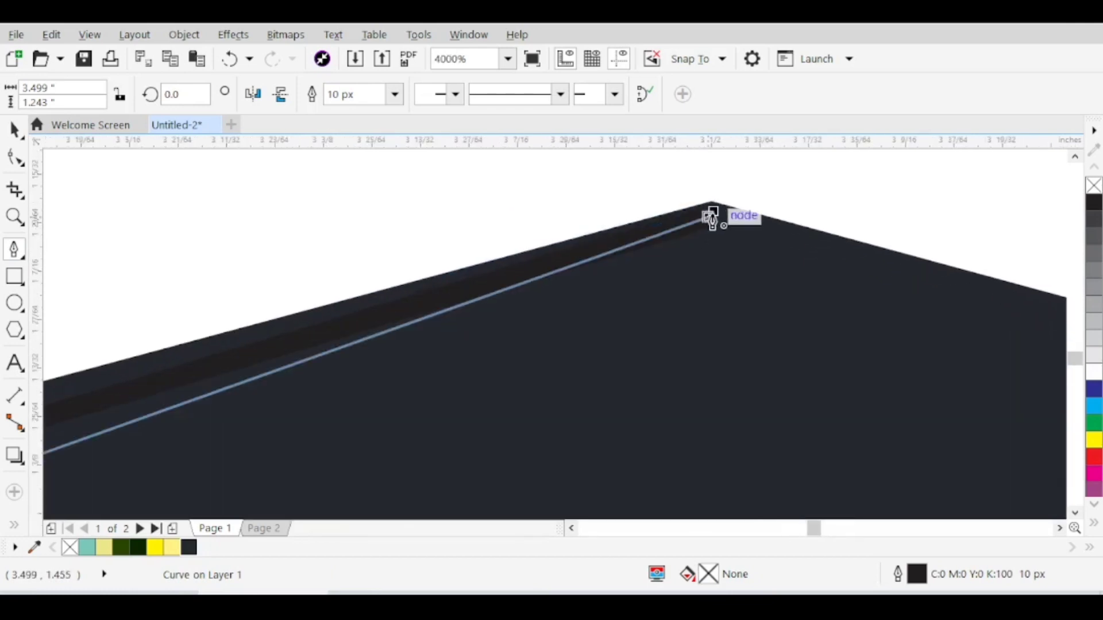
left_click(712, 219)
scroll(689, 241, "down", 5)
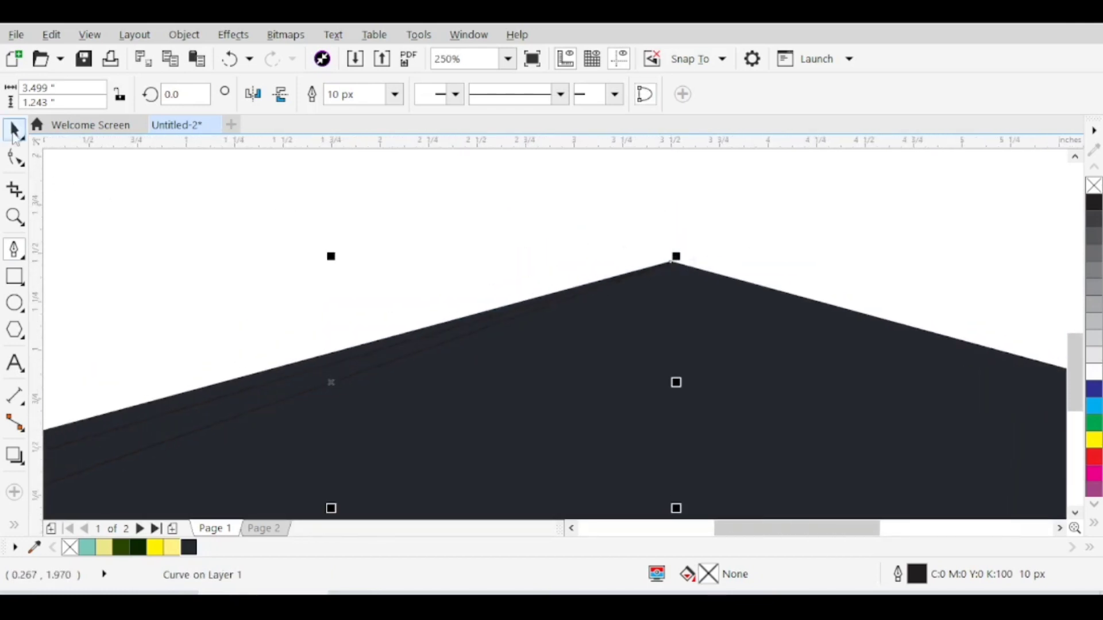
Step: Fill the thin triangle with white and remove its outline
right_click(1089, 379)
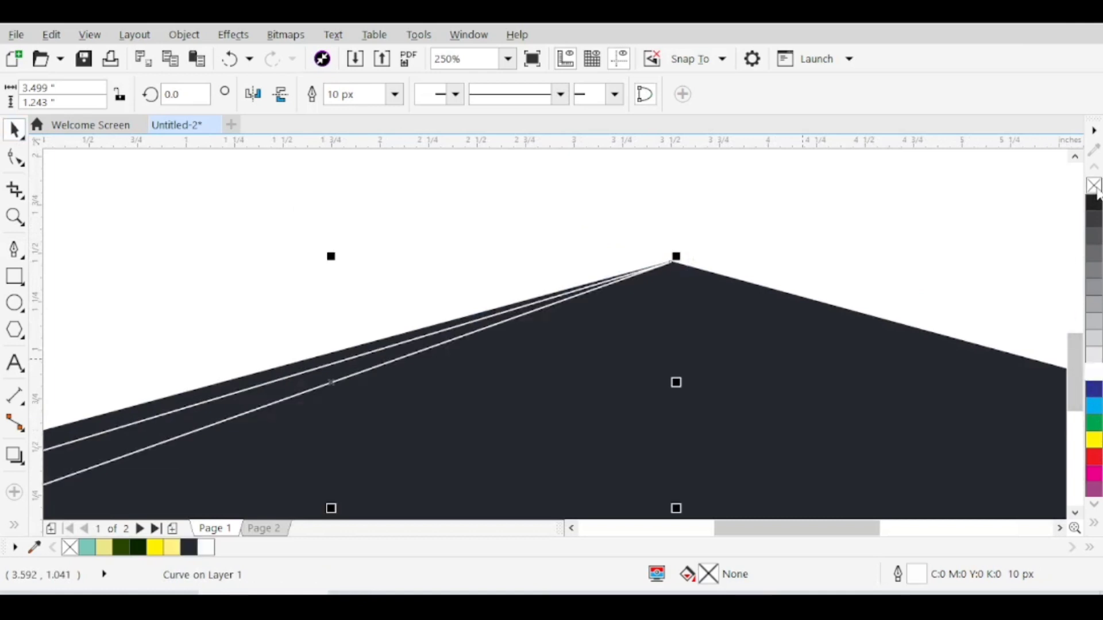
left_click(1094, 376)
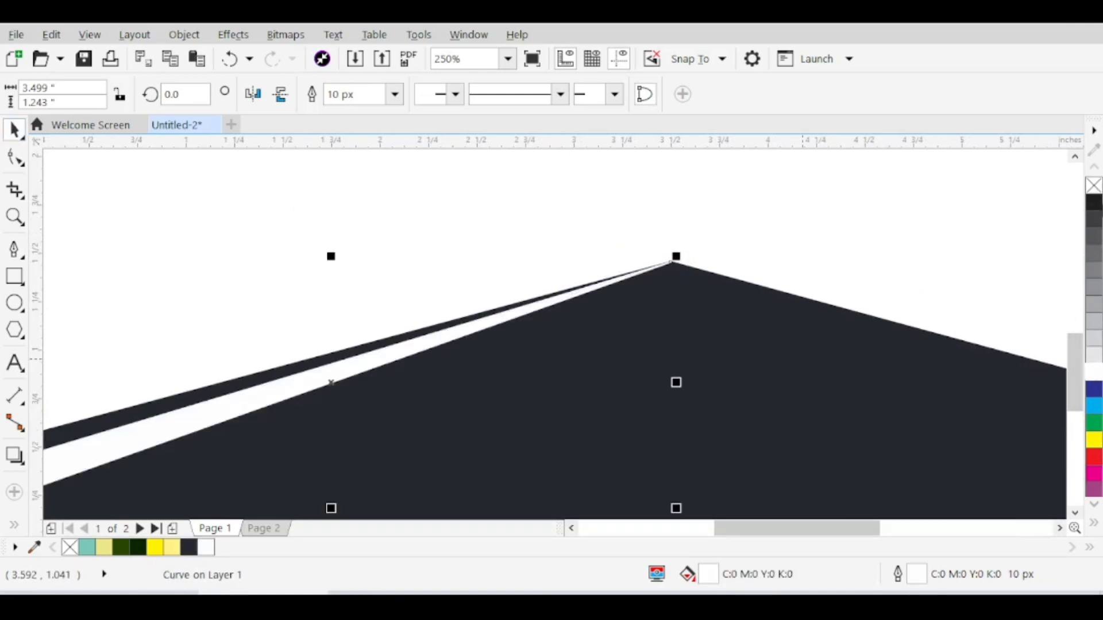
right_click(1094, 186)
scroll(477, 352, "down", 3)
left_click(484, 428)
Step: Move the white triangle's tip node slightly lower, just beneath the dark shape's peak
scroll(469, 347, "up", 3)
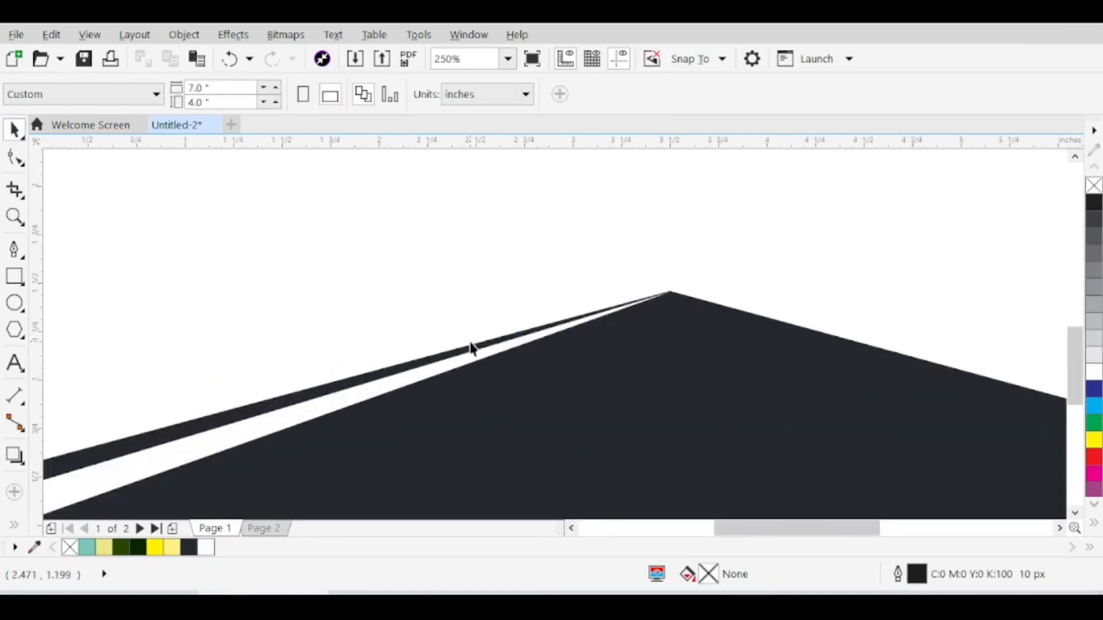
left_click(475, 362)
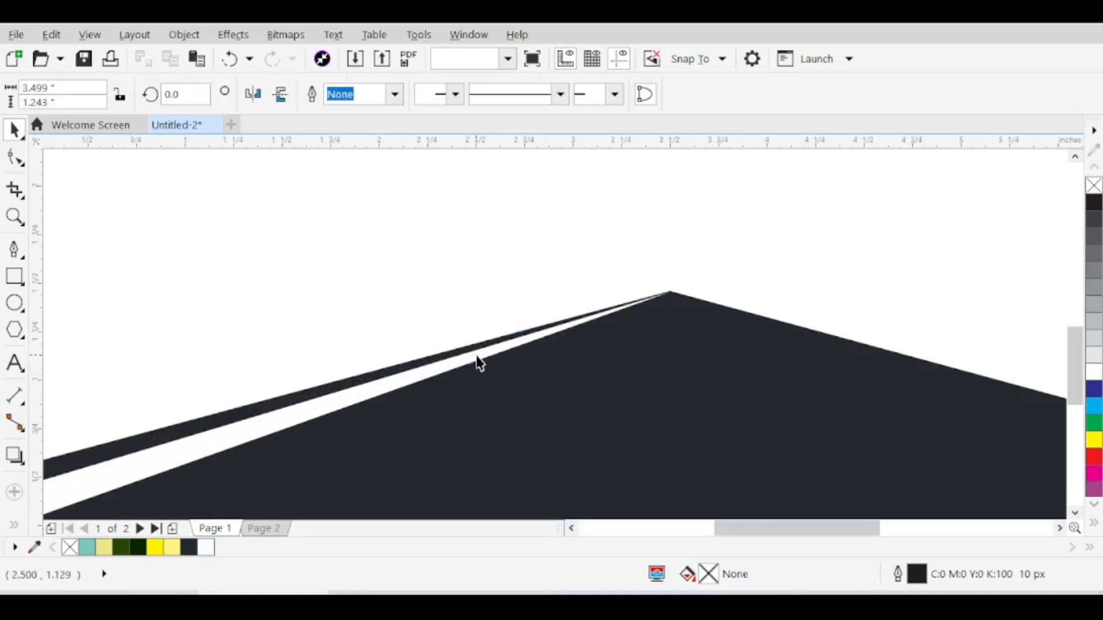
left_click(15, 160)
scroll(652, 288, "up", 6)
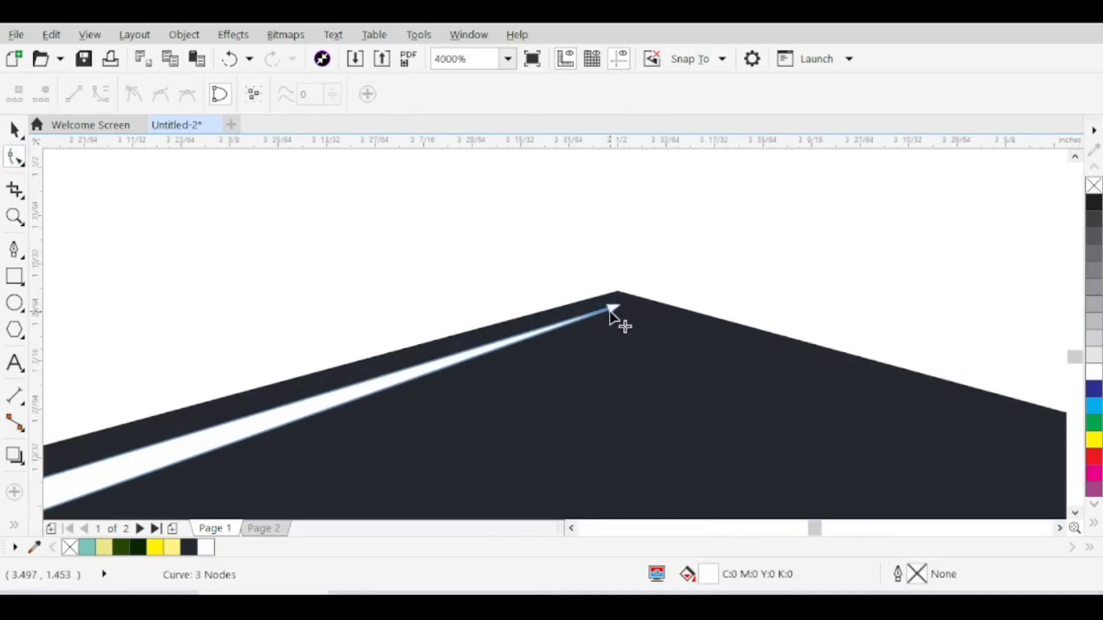
left_click_drag(611, 310, 600, 325)
scroll(640, 295, "down", 2)
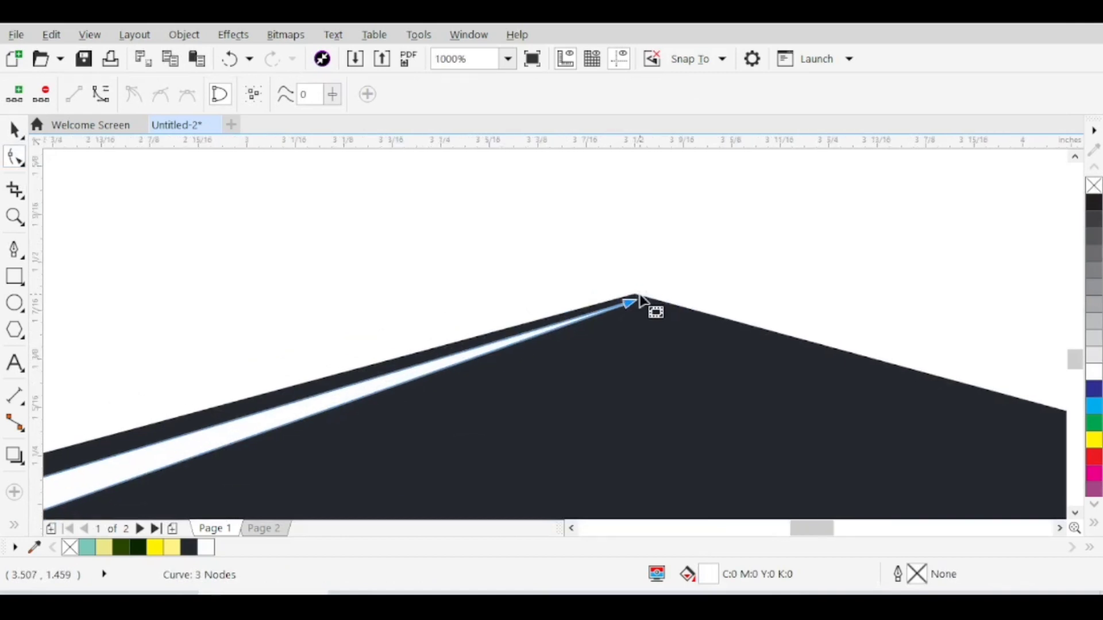
scroll(639, 299, "down", 4)
scroll(463, 426, "up", 3)
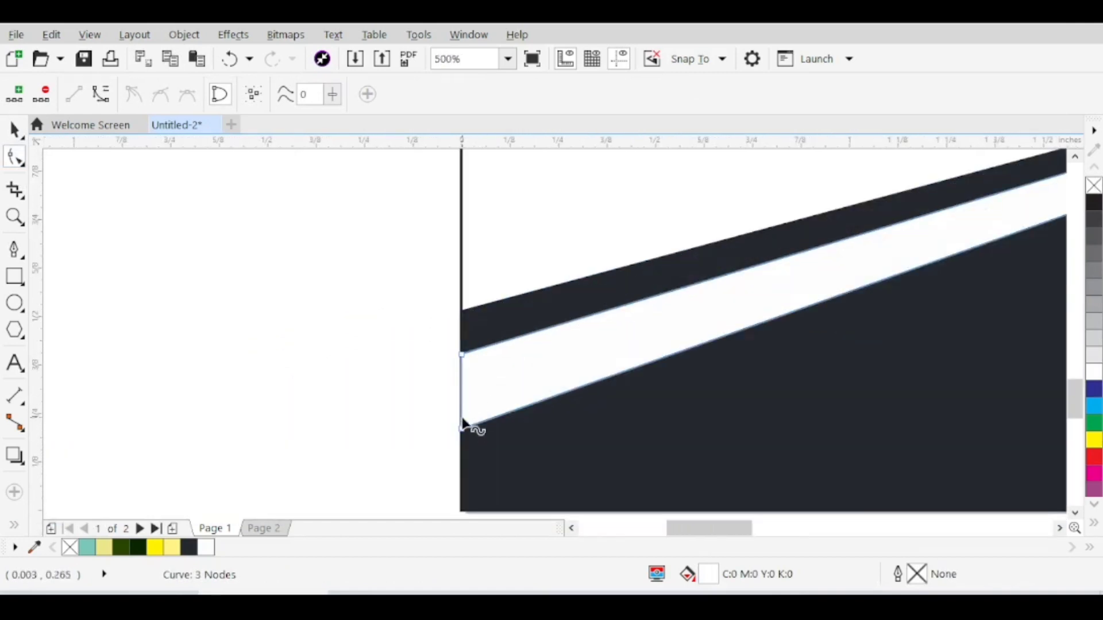
Step: Raise the white stripe's lower left-edge node to about 0.28 in to narrow the stripe
left_click_drag(463, 429, 461, 402)
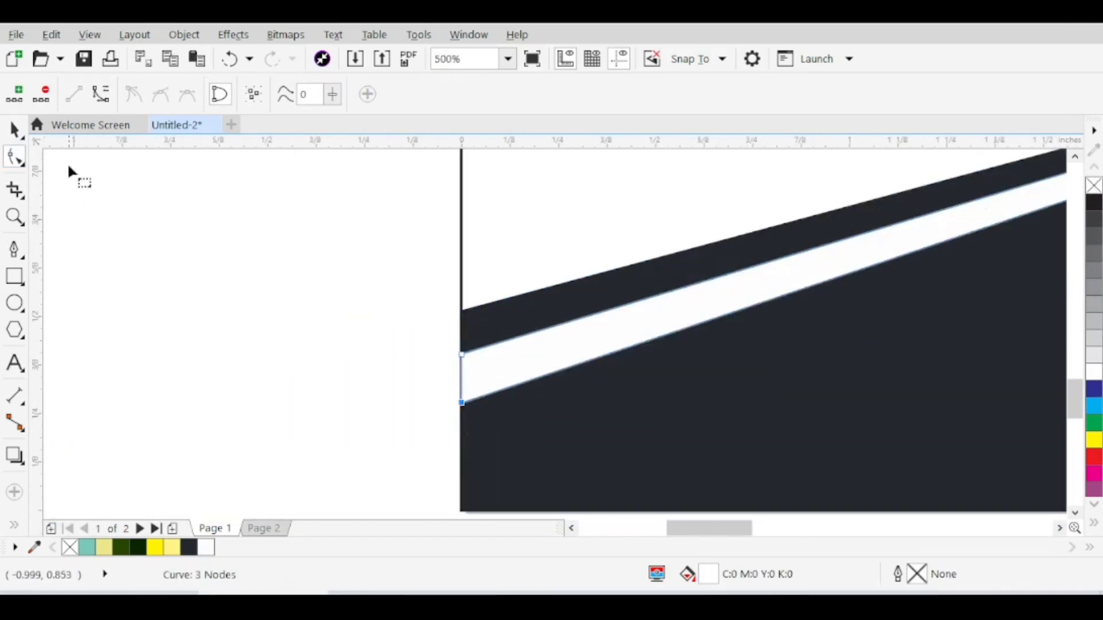
left_click(14, 130)
scroll(236, 266, "down", 2)
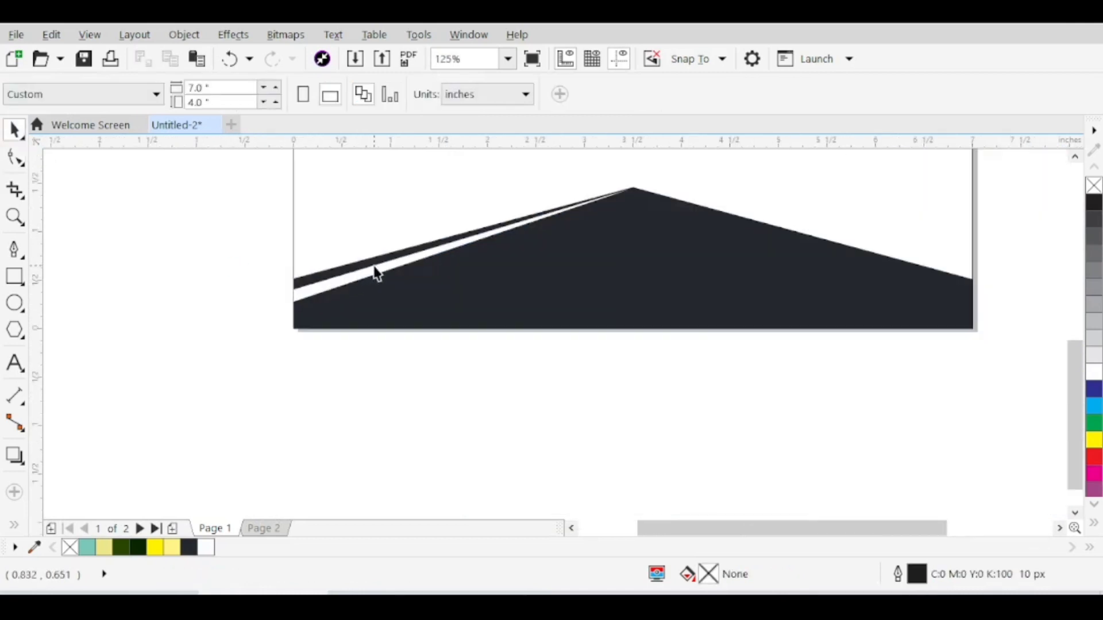
Step: Duplicate the white stripe, mirror the copy horizontally and align it to the dark shape's right edge
left_click(377, 272)
key("ctrl+c")
key("ctrl+v")
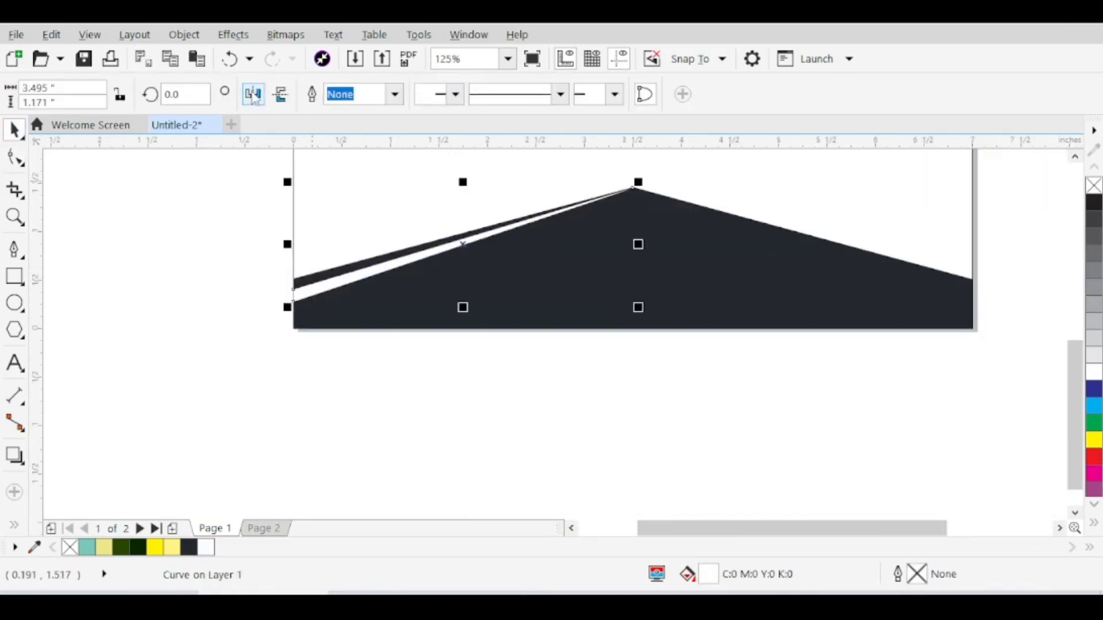
left_click(253, 94)
left_click(563, 303, "shift")
key("r")
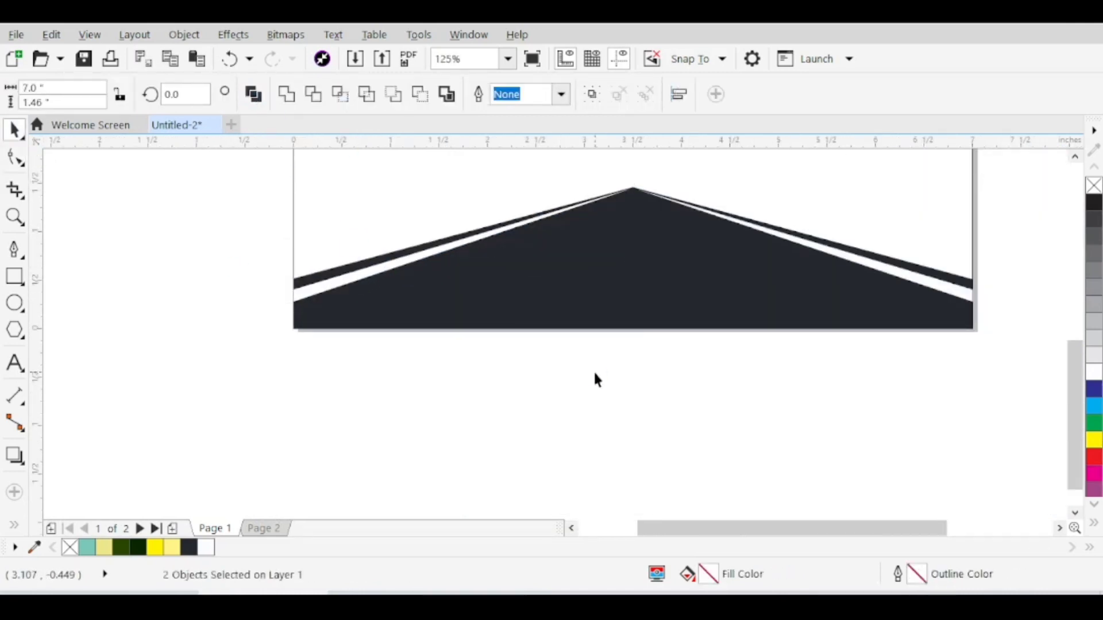
left_click(593, 370)
scroll(554, 352, "down", 1)
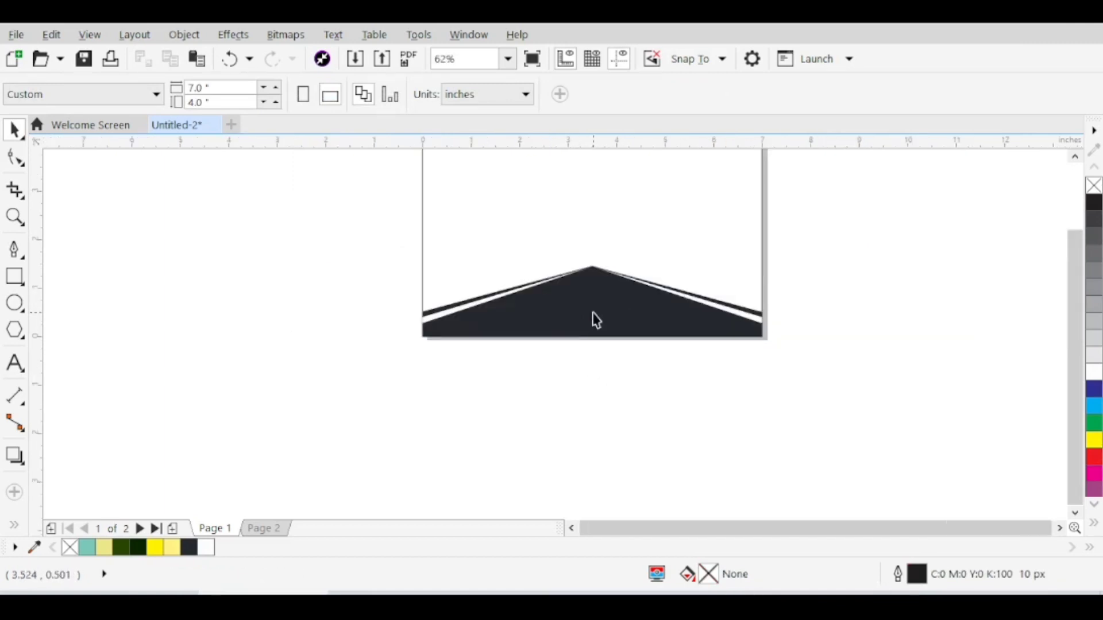
Step: Group the dark peaked shape with both white stripes
left_click(13, 278)
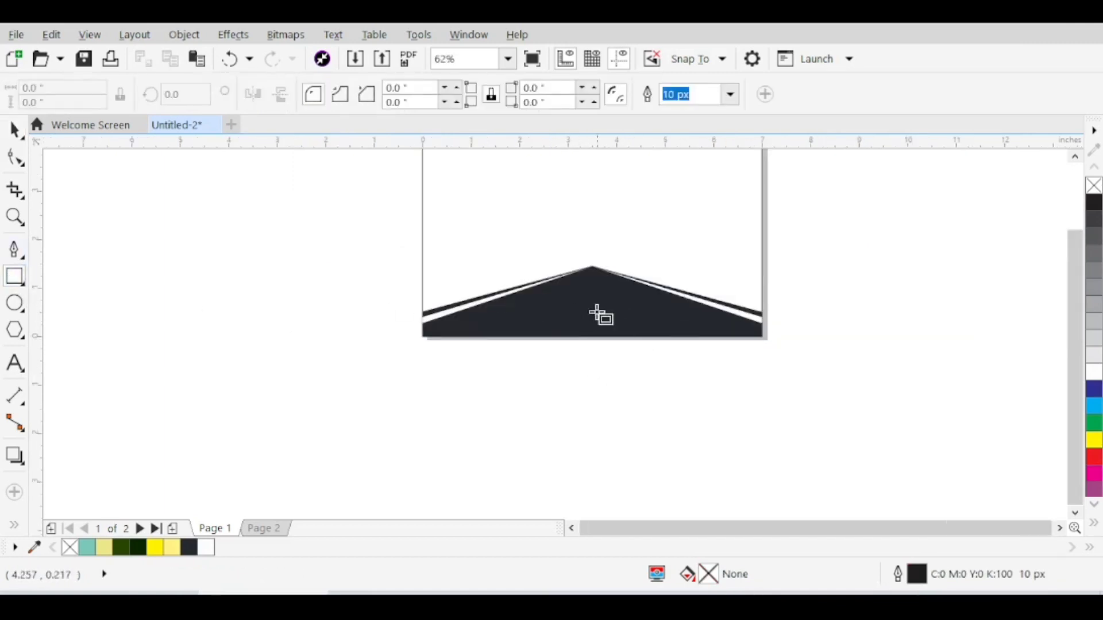
left_click(14, 130)
left_click_drag(339, 246, 883, 414)
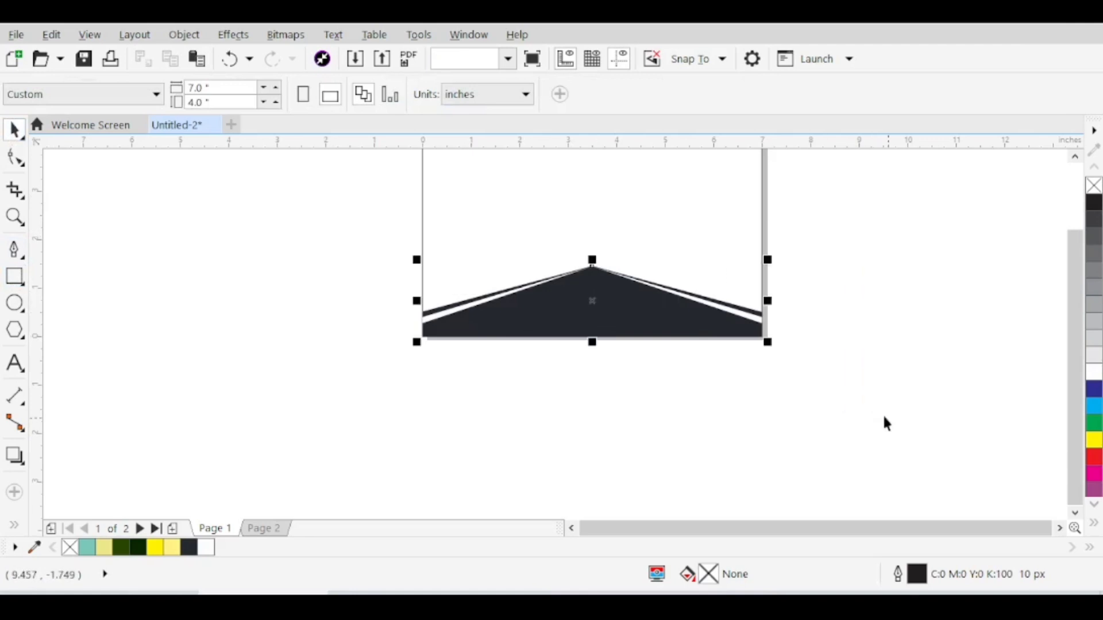
key("ctrl+g")
left_click(549, 406)
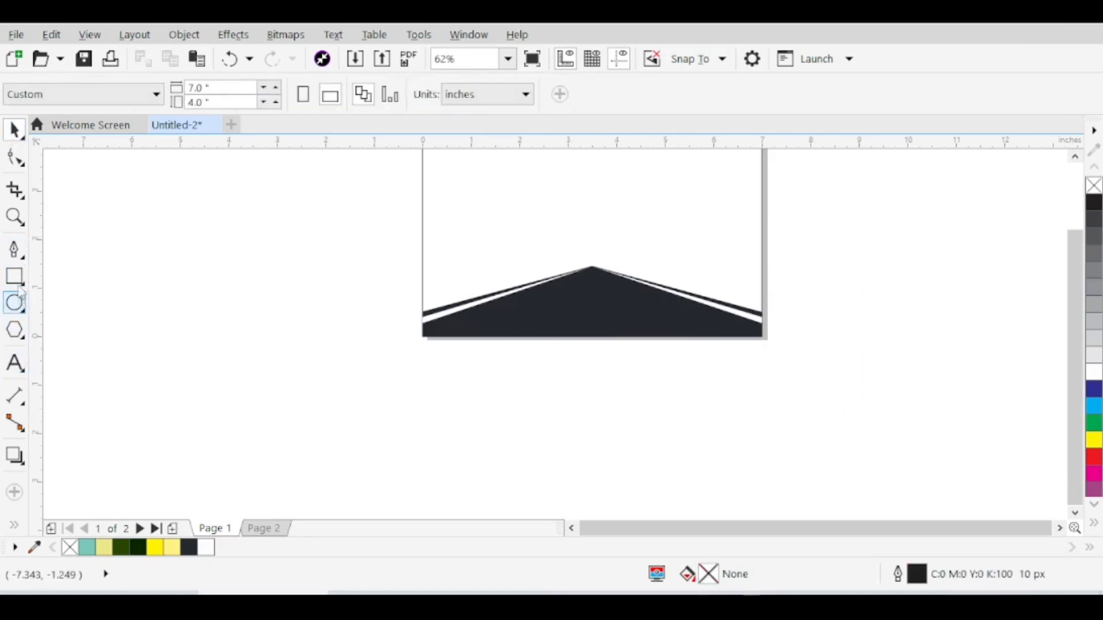
Step: Draw a narrow vertical rectangle about 0.021 × 0.097 in just below the peak, filled white with no outline
scroll(566, 276, "up", 5)
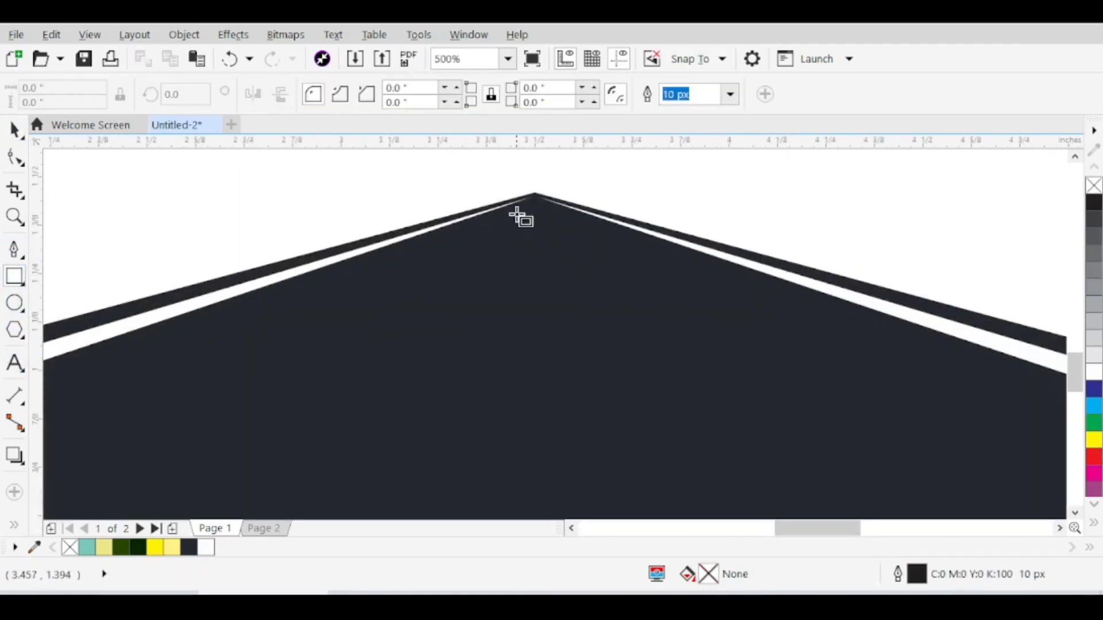
scroll(520, 217, "up", 2)
mouse_move(532, 203)
left_mouse_down()
mouse_move(520, 206)
mouse_move(535, 181)
mouse_move(568, 232)
mouse_move(568, 331)
left_mouse_up()
key("Delete")
scroll(537, 202, "up", 2)
key("space")
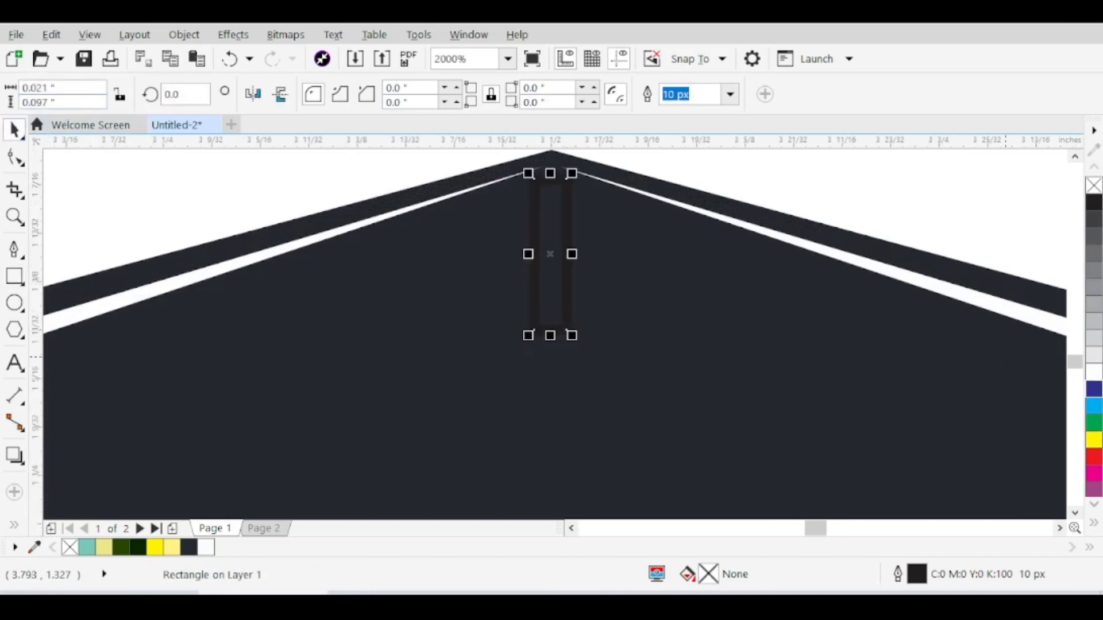
left_click(1095, 374)
right_click(1093, 187)
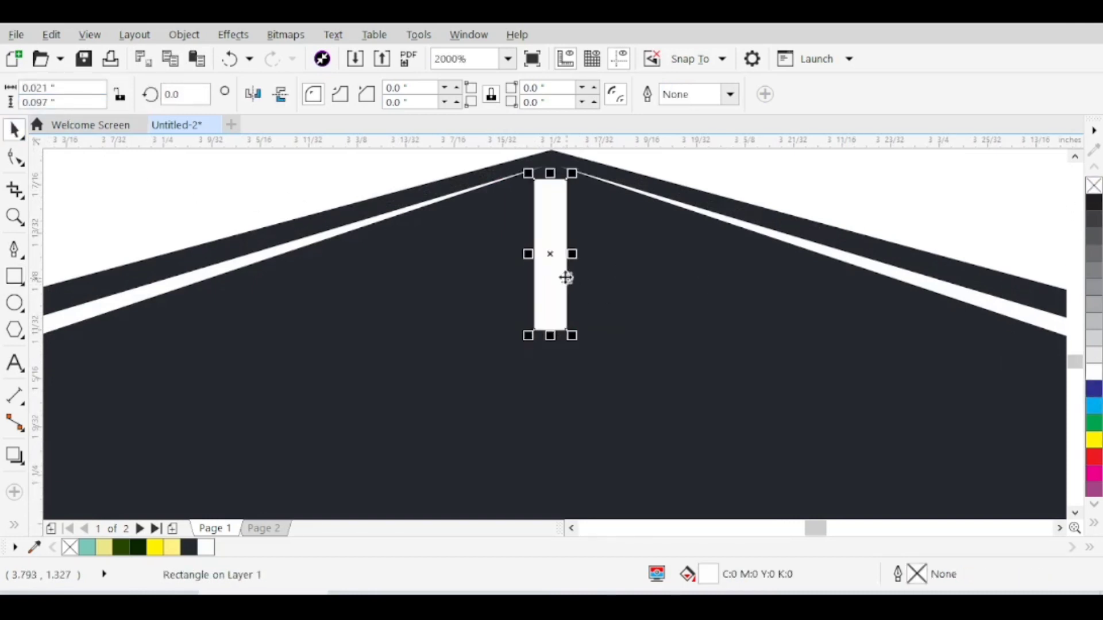
Step: Center the small white rectangle horizontally on the road group
scroll(566, 277, "down", 2)
left_click(577, 323, "shift")
key("c")
scroll(531, 243, "down", 2)
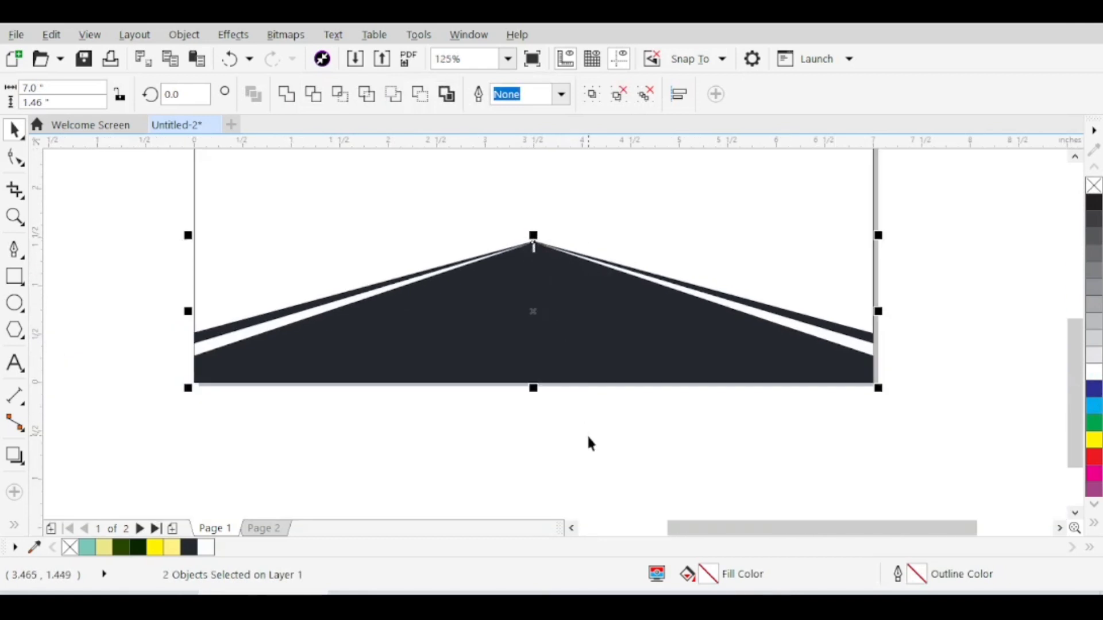
Step: Copy the white dash three times down the road's center line to make a column of four dashes
left_click(535, 253)
scroll(532, 242, "up", 3)
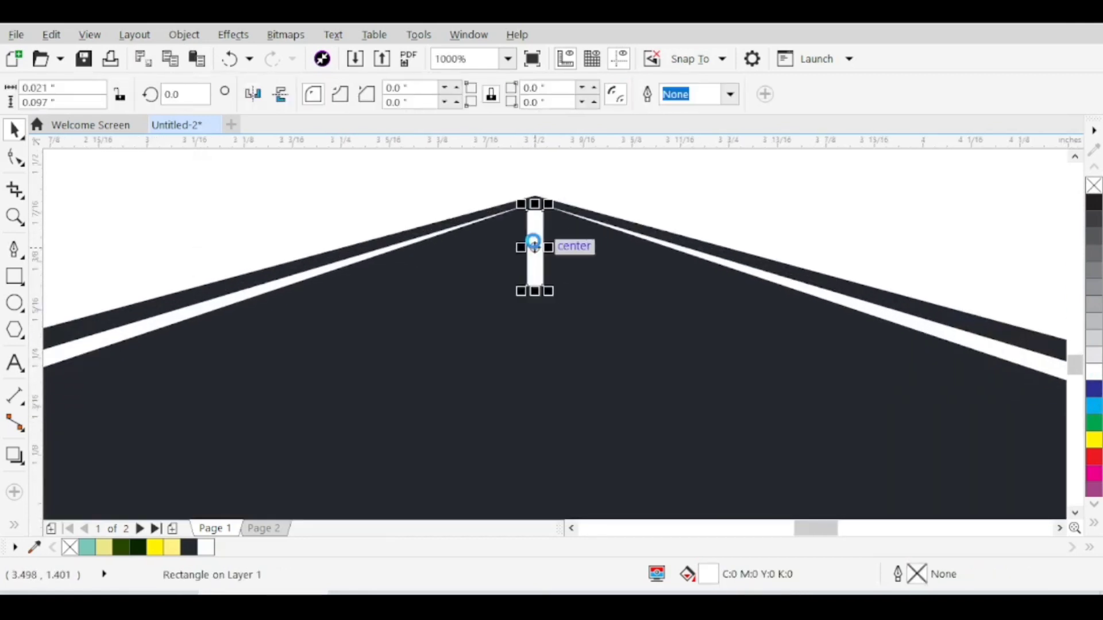
left_click_drag(534, 244, 540, 351)
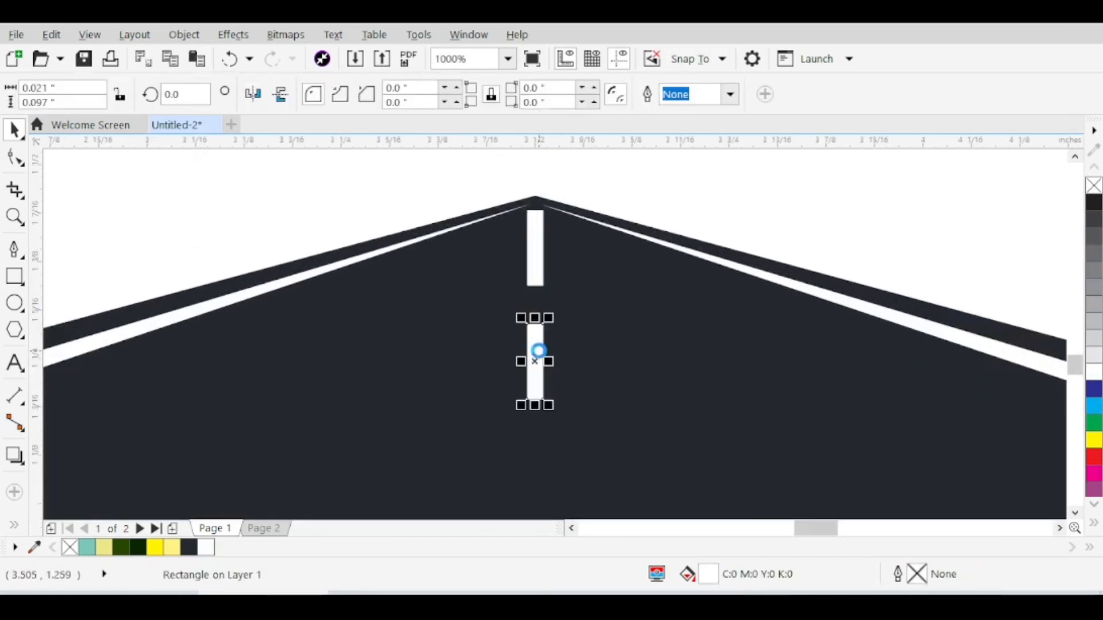
scroll(551, 258, "down", 2)
left_click_drag(547, 283, 549, 337)
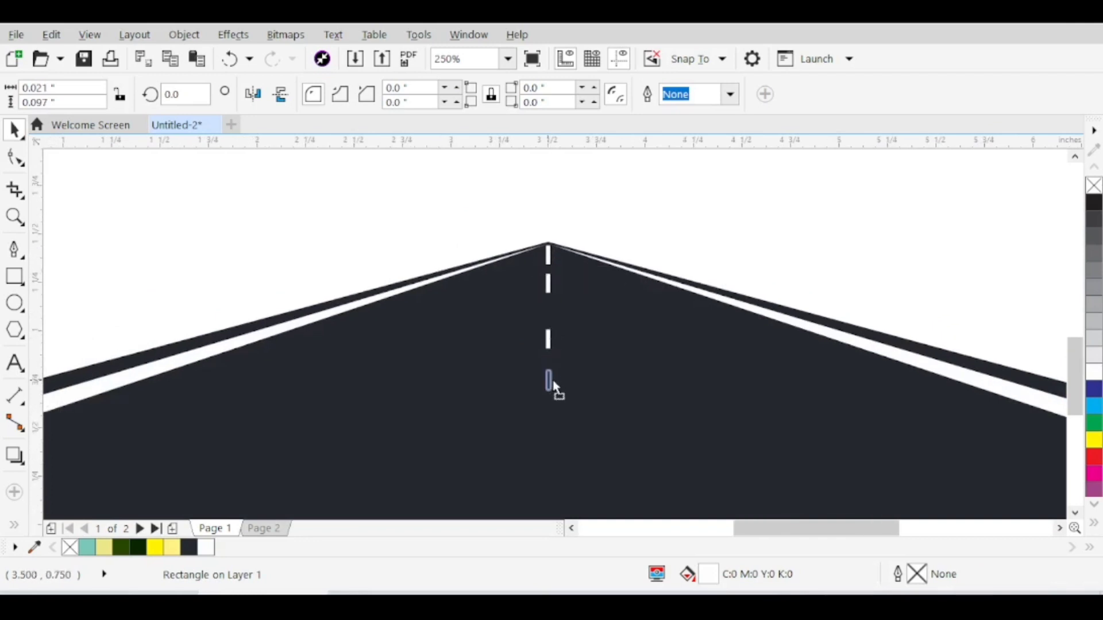
left_click_drag(553, 384, 552, 384)
scroll(567, 289, "down", 1)
Step: Stretch the column of four dashes downward to a total height of about 0.941 in
left_click_drag(595, 464, 509, 234)
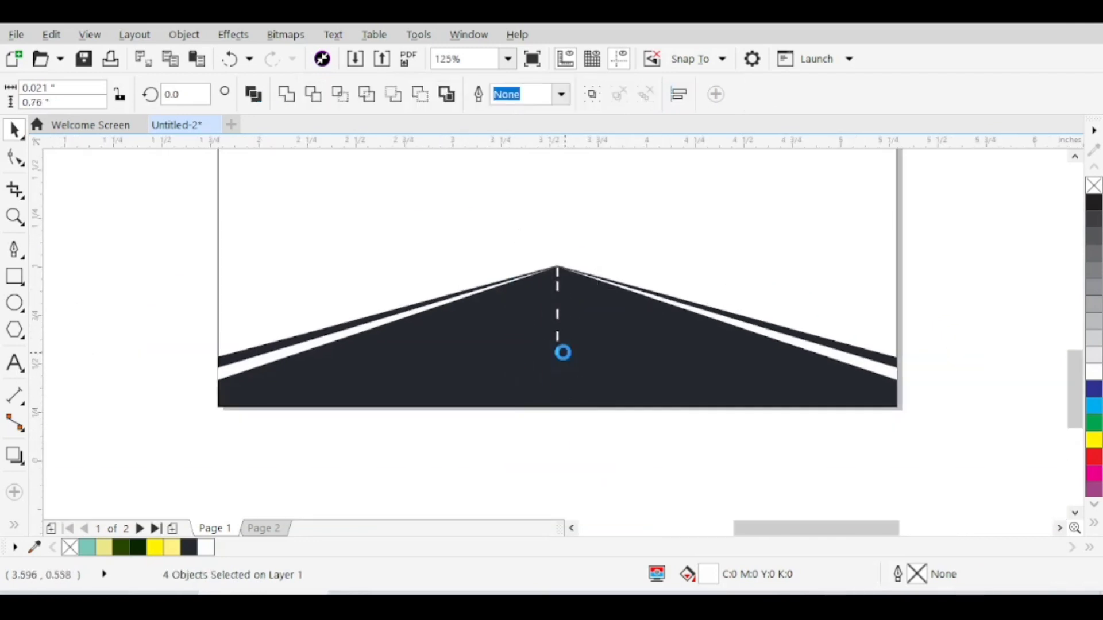
scroll(563, 353, "up", 1)
left_click_drag(549, 332, 550, 369)
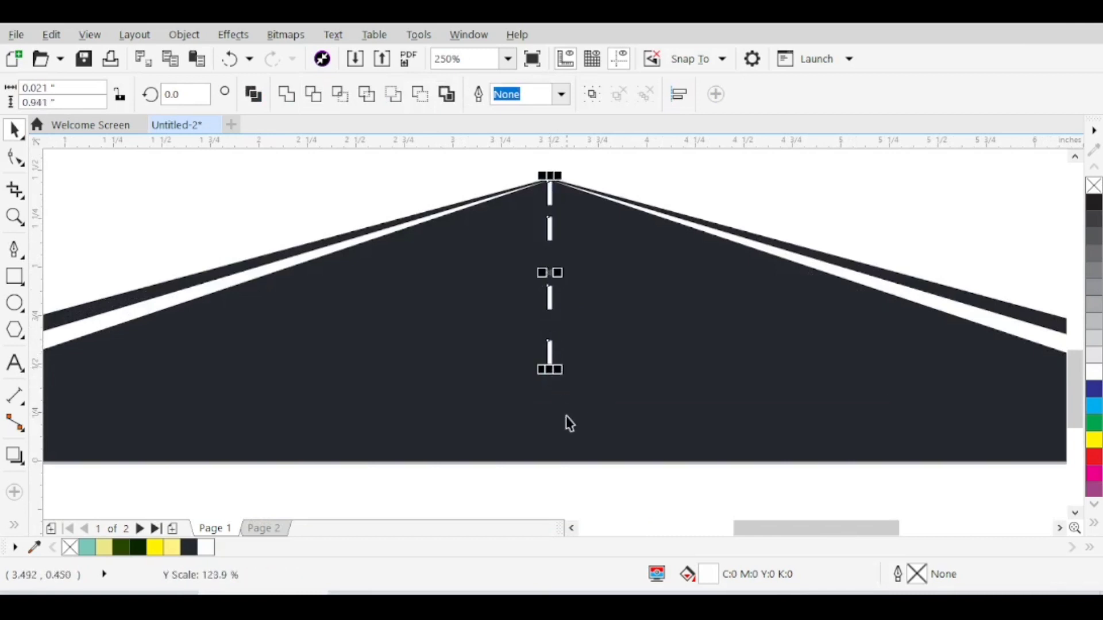
Step: Duplicate the lowest dash and align the copy to the road's bottom edge
left_click(548, 366)
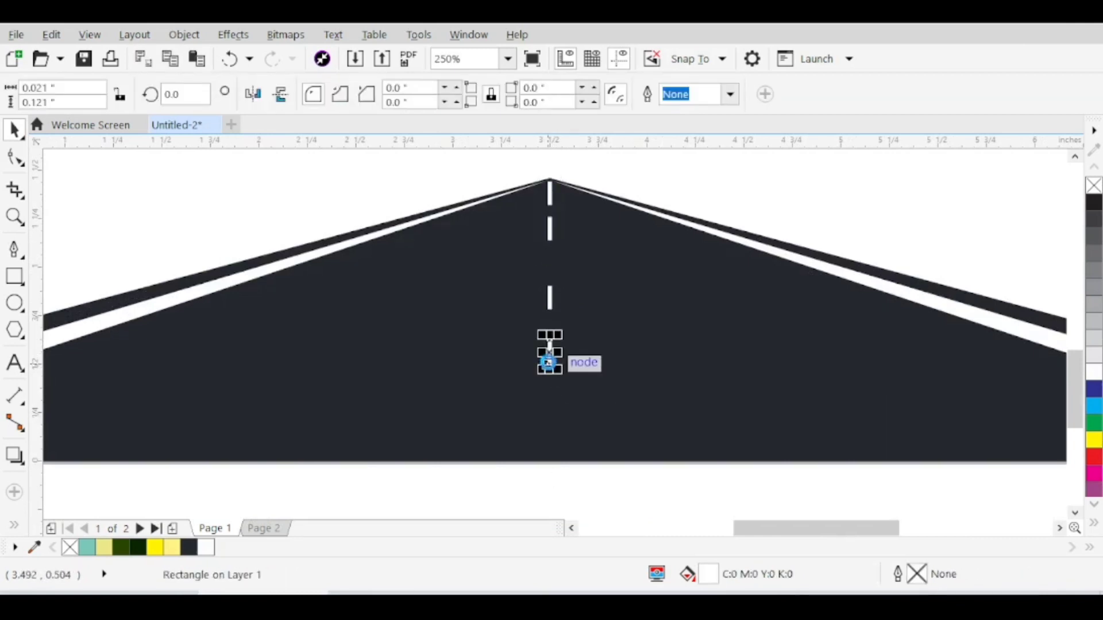
key("KP_Add")
left_click(586, 404, "shift")
key("b")
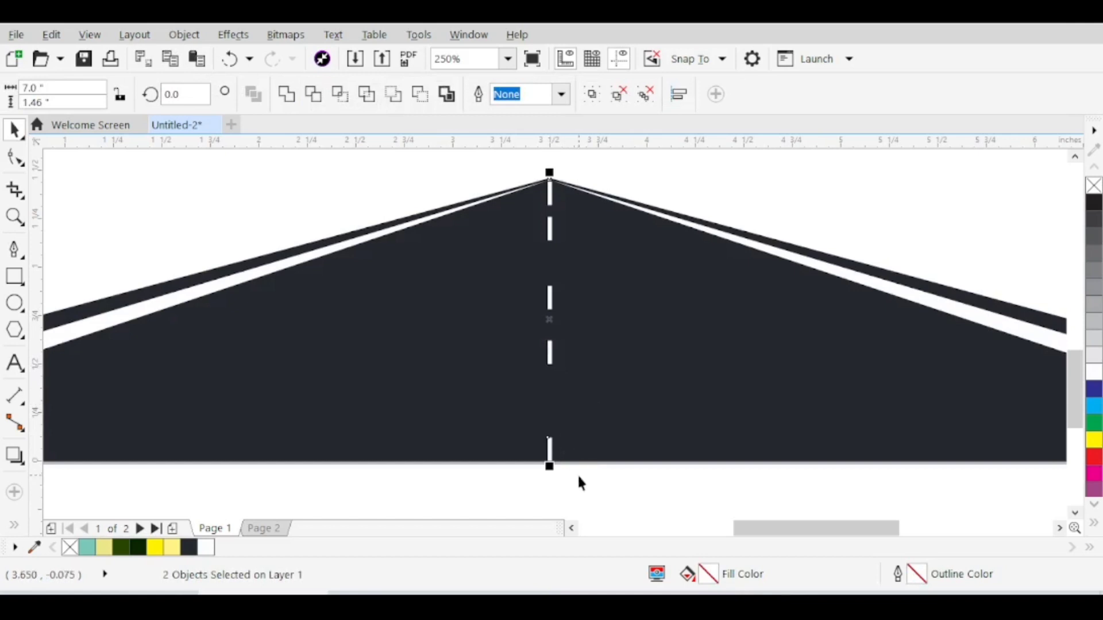
Step: Distribute the five center-line dashes evenly in the vertical direction
left_click_drag(594, 487, 491, 165)
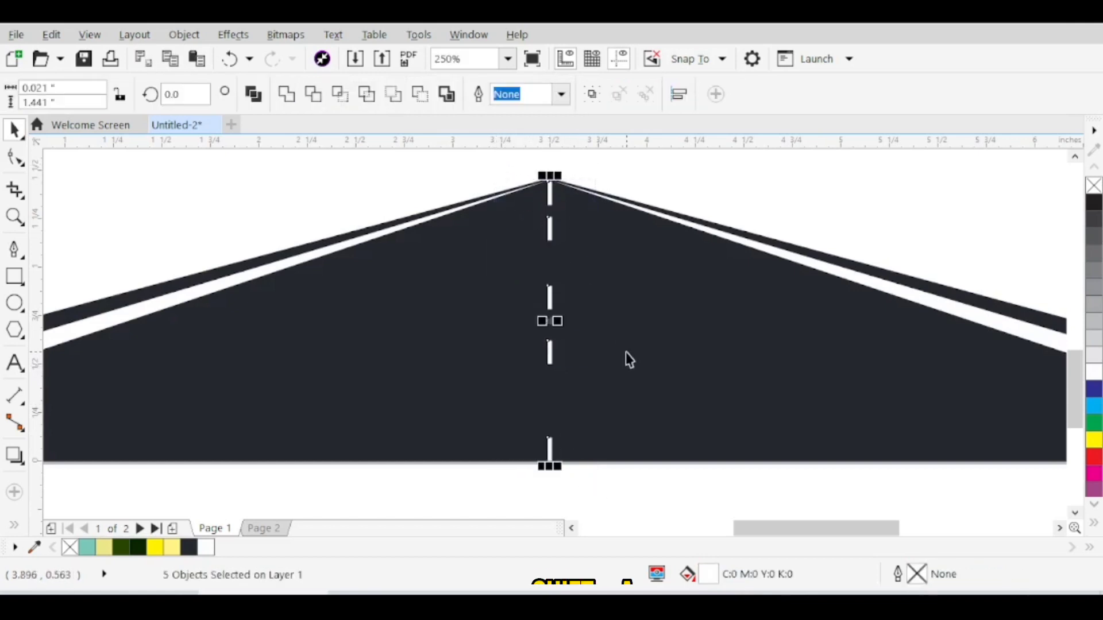
key("shift+a")
scroll(578, 291, "down", 2)
Step: Group the five center-line dashes
left_click_drag(586, 407, 514, 185)
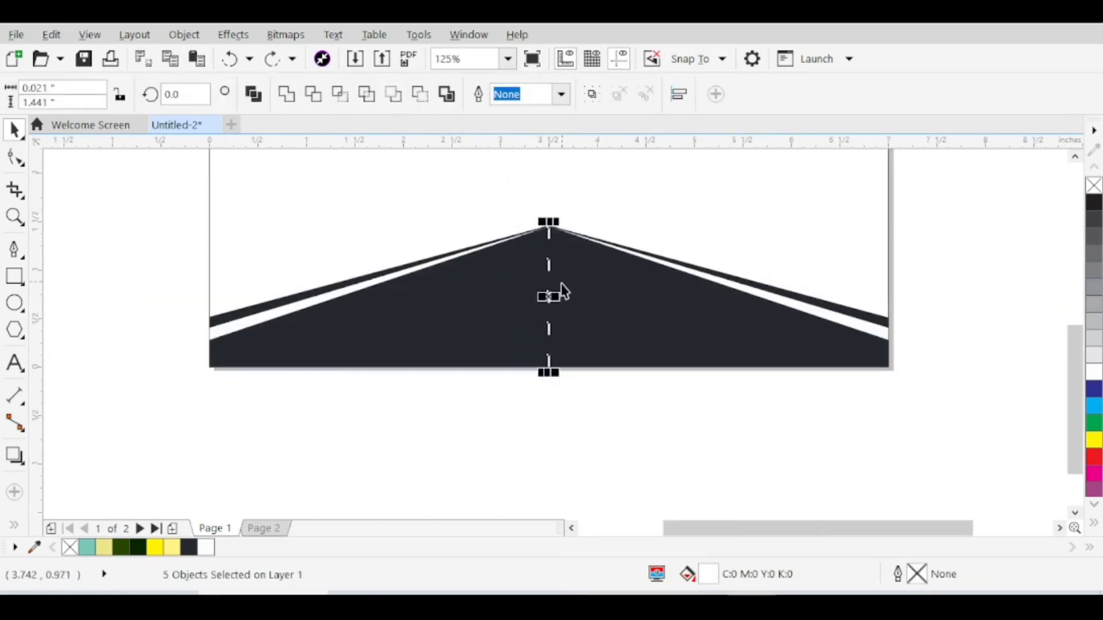
right_click(549, 294)
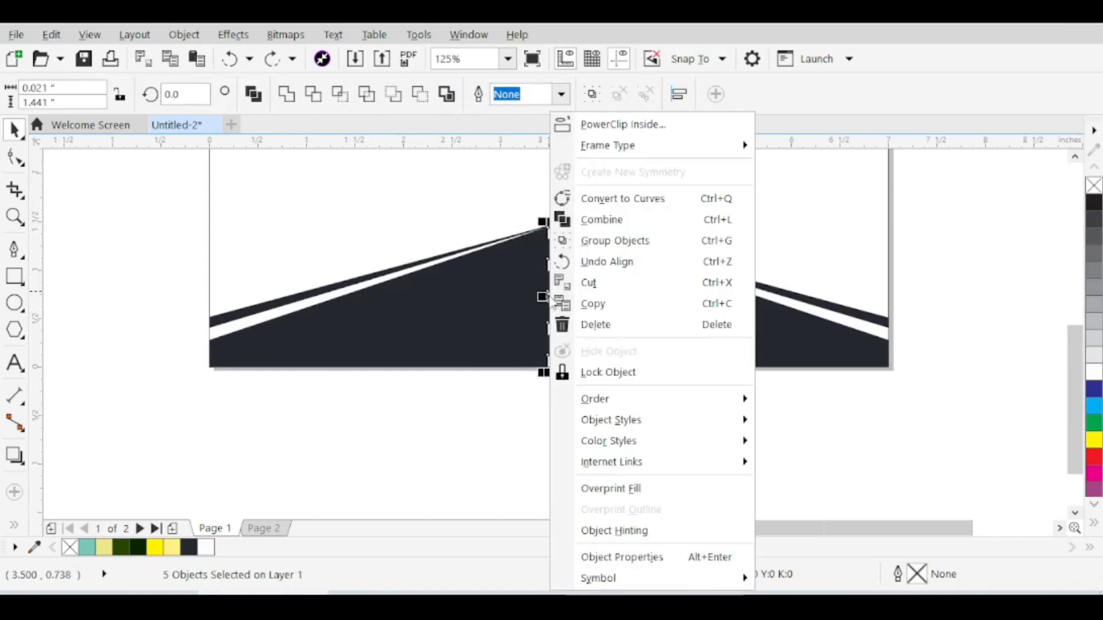
left_click(601, 246)
key("Escape")
scroll(552, 243, "up", 2)
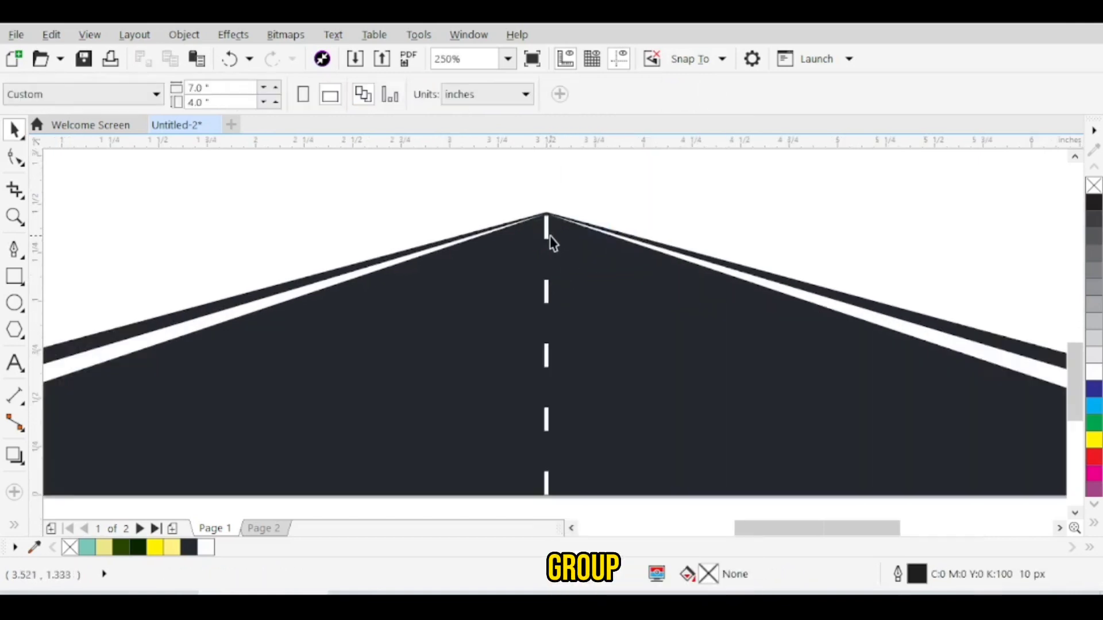
left_click(547, 227)
left_click(591, 301, "shift")
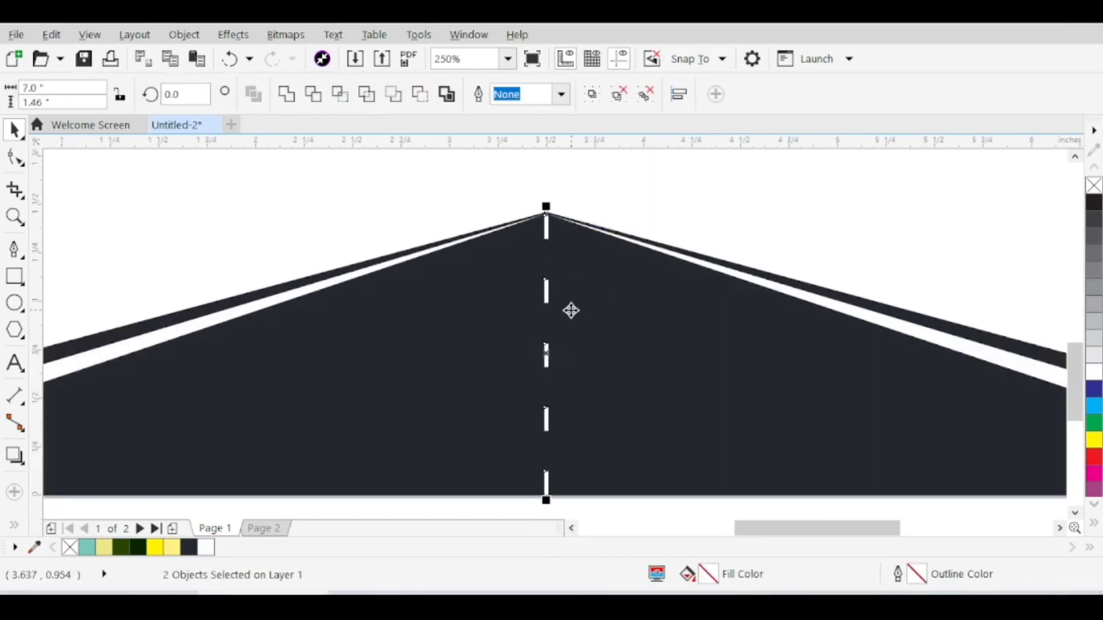
scroll(513, 260, "down", 2)
key("Escape")
Step: Apply the Add Perspective effect to the dash group and adjust its top corner node near the road's peak
scroll(513, 226, "up", 4)
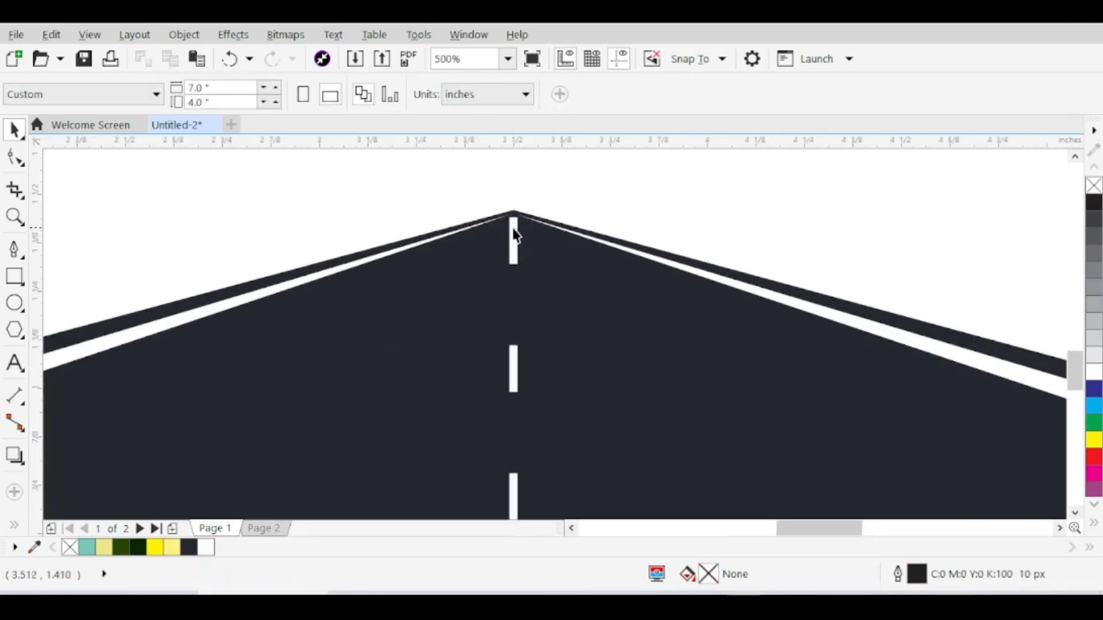
left_click(508, 226)
left_click(233, 34)
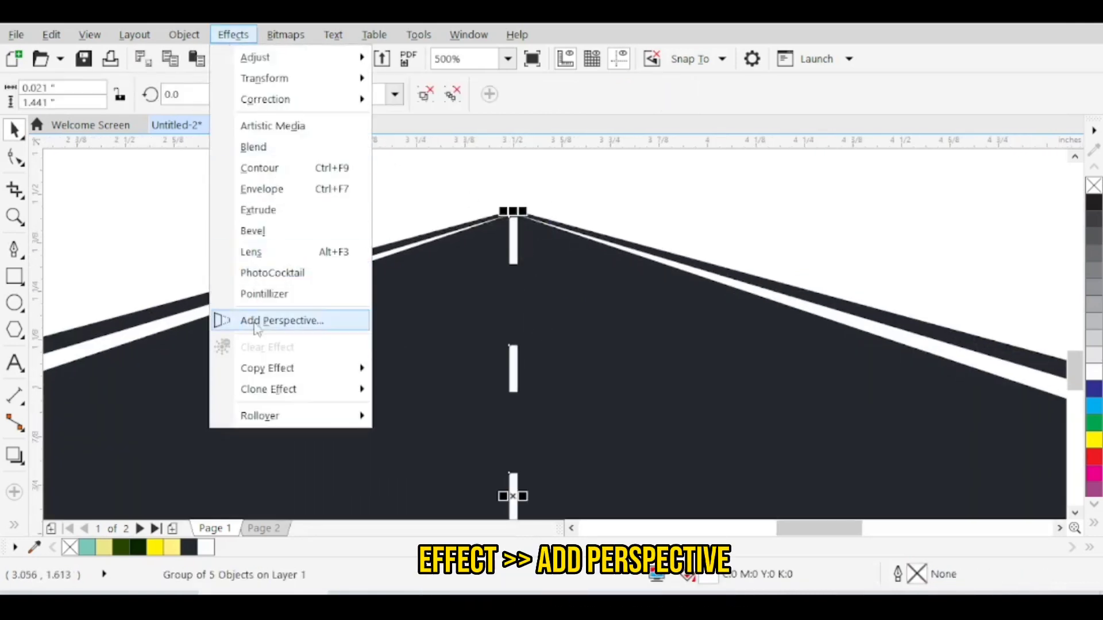
left_click(270, 322)
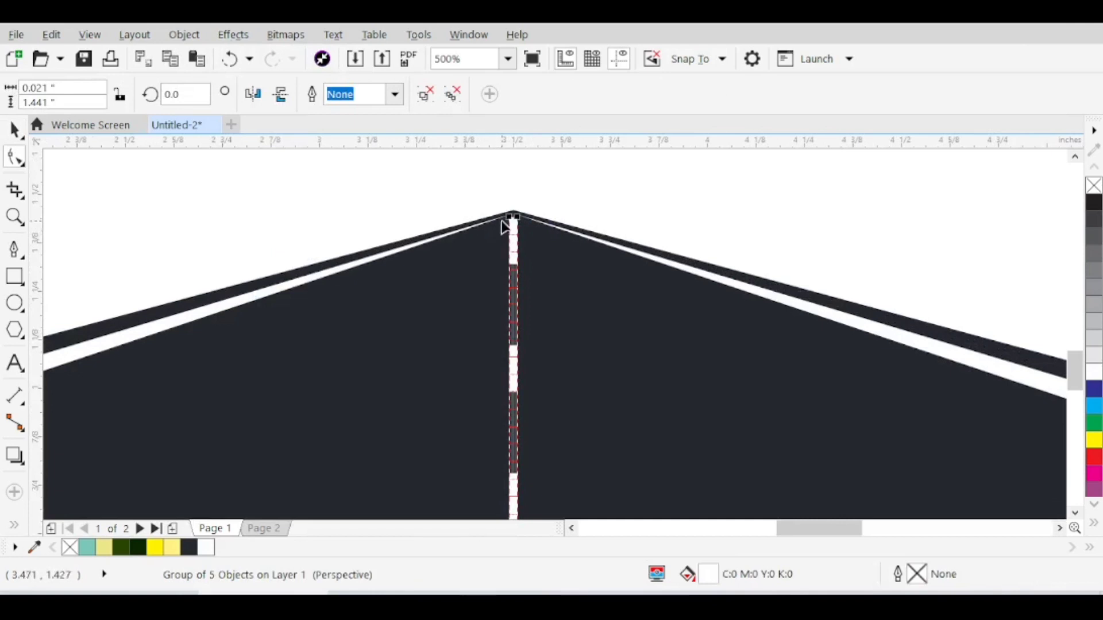
scroll(545, 216, "up", 6)
mouse_move(544, 213)
left_mouse_down()
mouse_move(591, 211)
mouse_move(554, 202)
left_mouse_up()
scroll(545, 212, "down", 10)
scroll(527, 332, "up", 6)
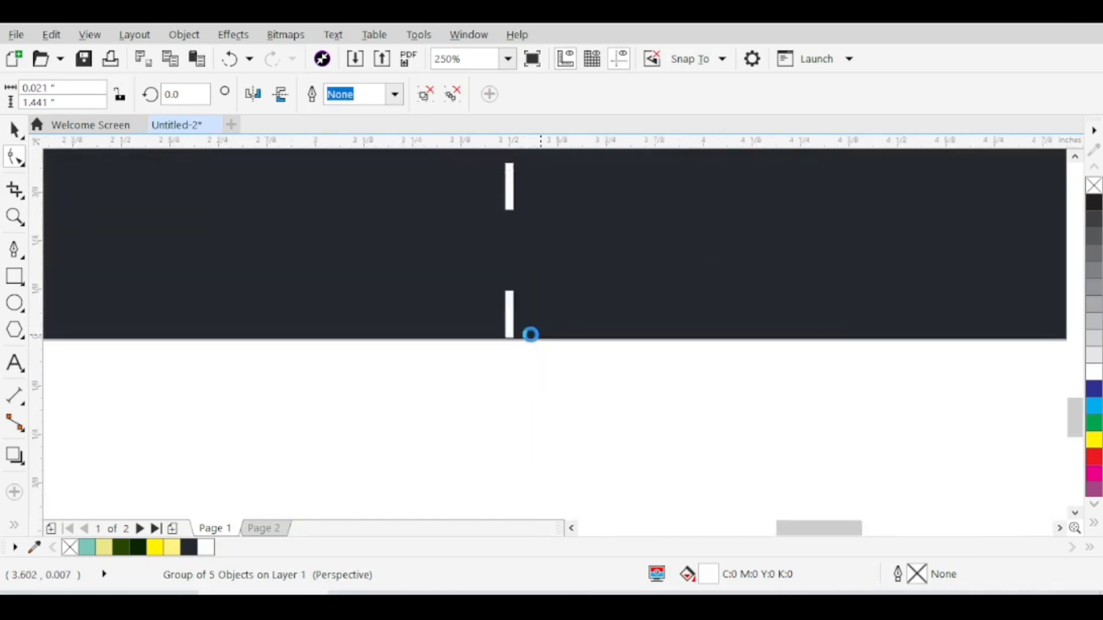
Step: Move both bottom perspective nodes of the dash group outward so its base is about 0.13 in wide
left_click_drag(497, 343, 549, 341)
left_click_drag(481, 340, 439, 339)
scroll(474, 315, "down", 6)
scroll(469, 265, "up", 4)
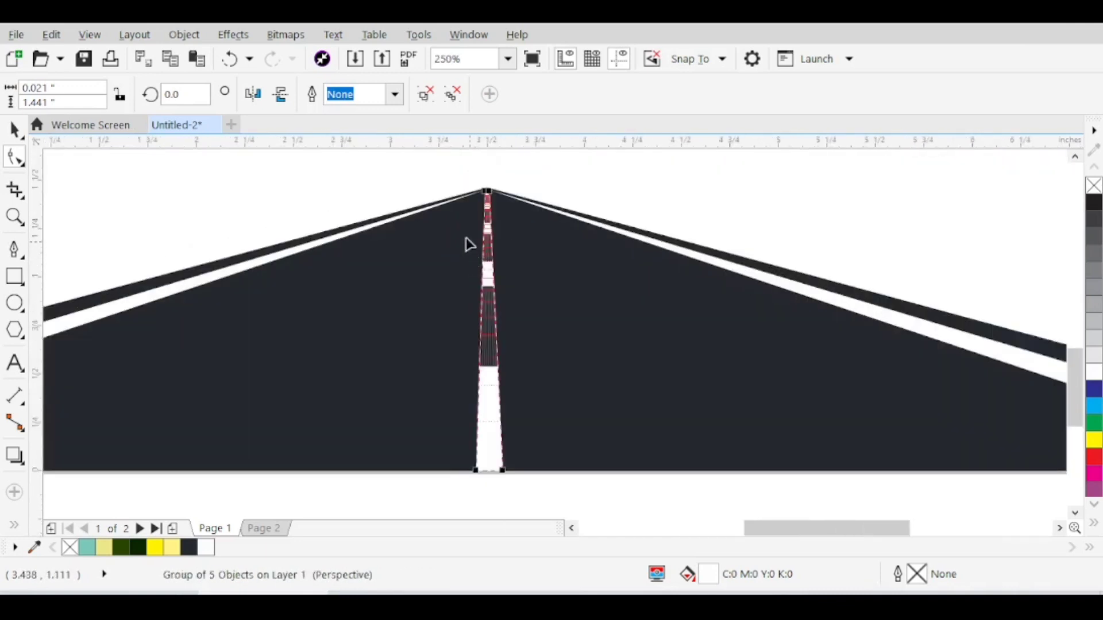
Step: Spread the bottom perspective nodes further apart to widen the base of the dashed line
left_click(25, 133)
mouse_move(510, 330)
left_mouse_down()
mouse_move(532, 329)
mouse_move(507, 331)
left_mouse_up()
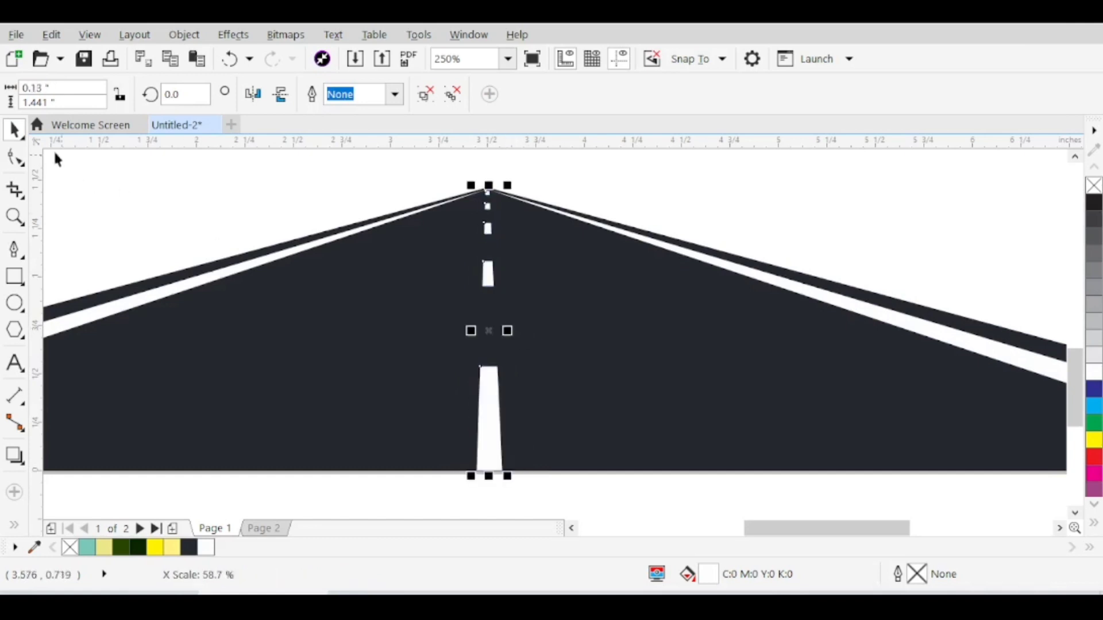
left_click(15, 156)
left_click_drag(505, 475, 470, 471)
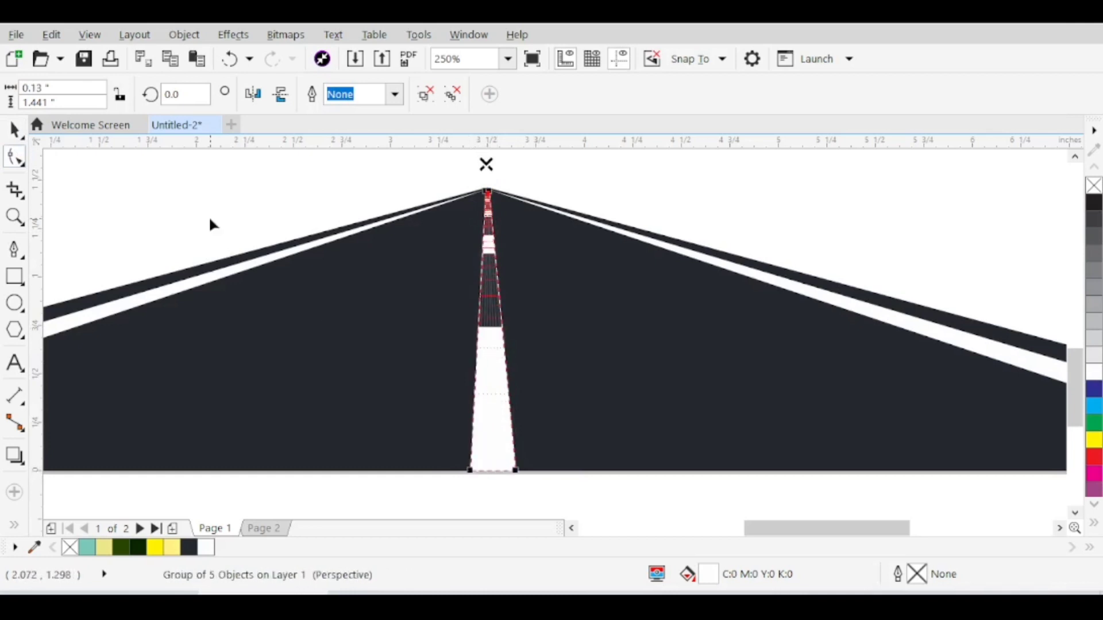
Step: Center the perspective dash group horizontally on the road
left_click(13, 131)
left_click(581, 370, "shift")
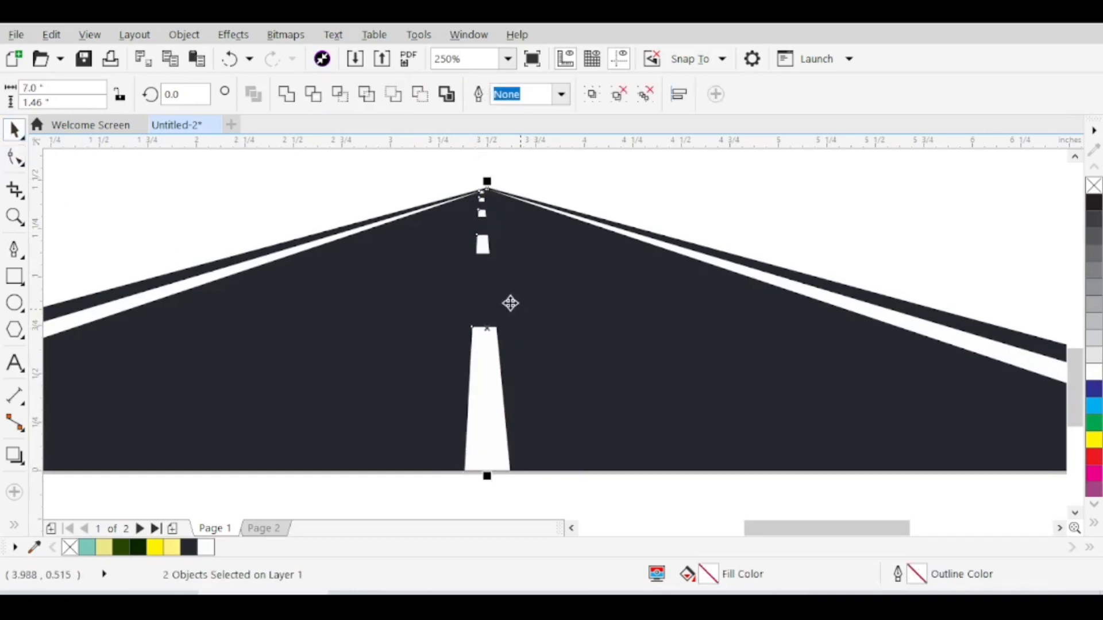
scroll(509, 301, "down", 2)
left_click(546, 425)
scroll(526, 323, "down", 1)
scroll(505, 294, "up", 1)
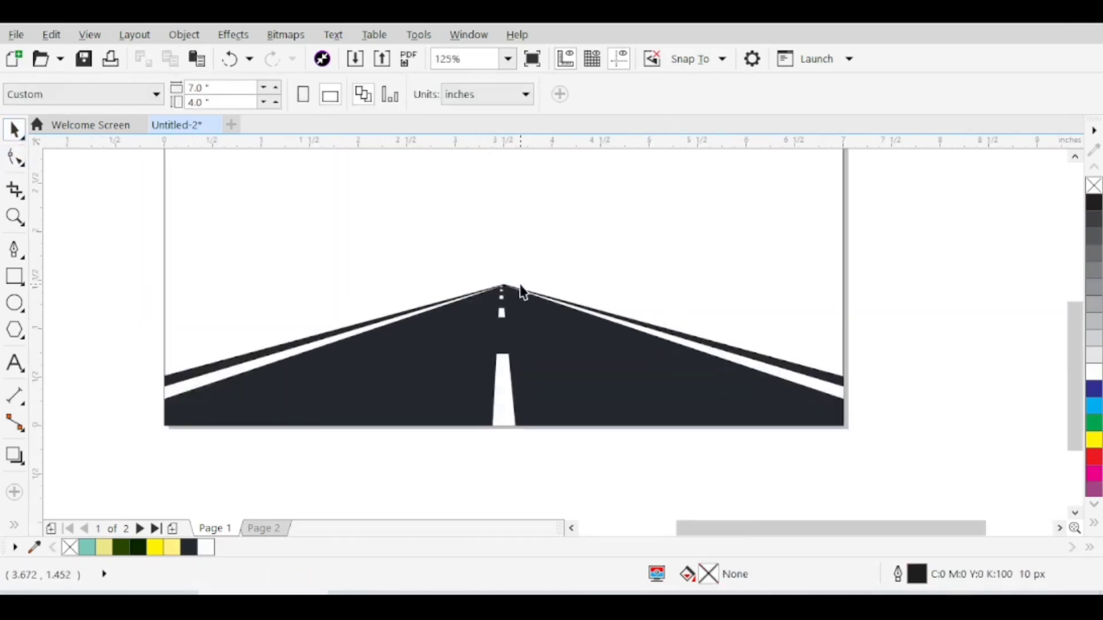
Step: Group the perspective dashes together with the road
scroll(517, 290, "down", 1)
left_click_drag(280, 426, 279, 425)
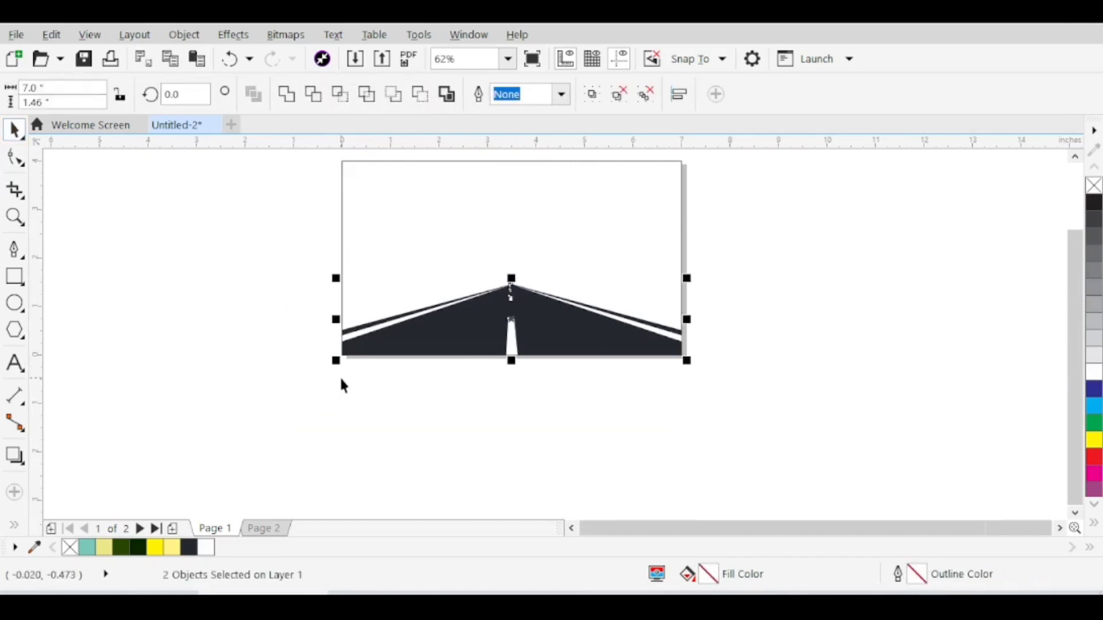
key("ctrl+g")
scroll(504, 291, "up", 1)
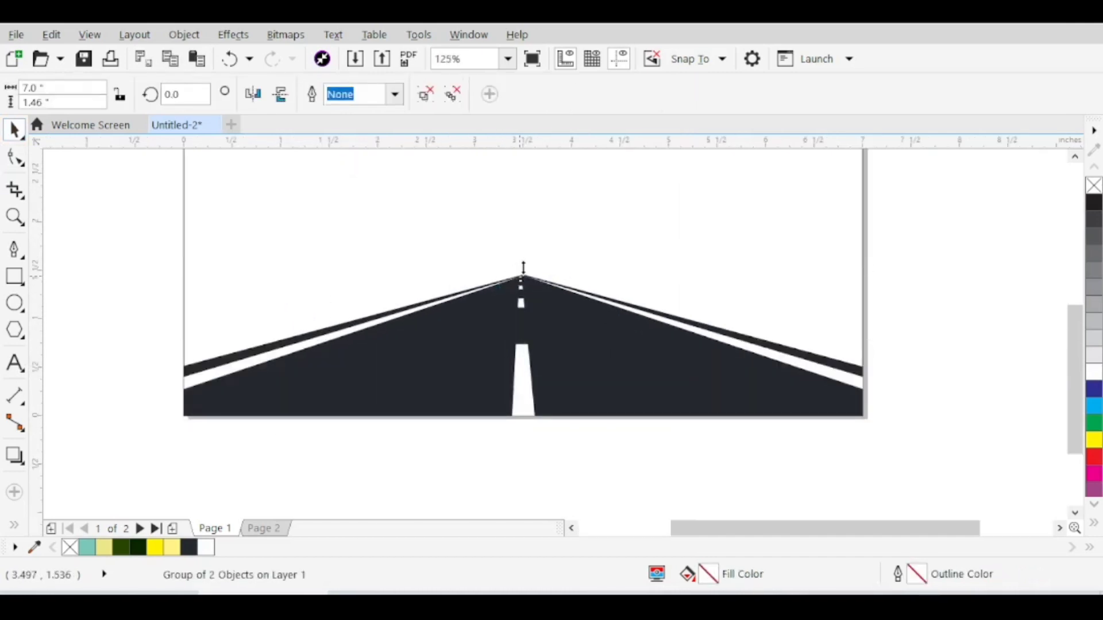
Step: Adjust the height of the grouped road and dashes to about 1.48 in
left_click_drag(523, 268, 520, 283)
scroll(446, 311, "down", 1)
key("Escape")
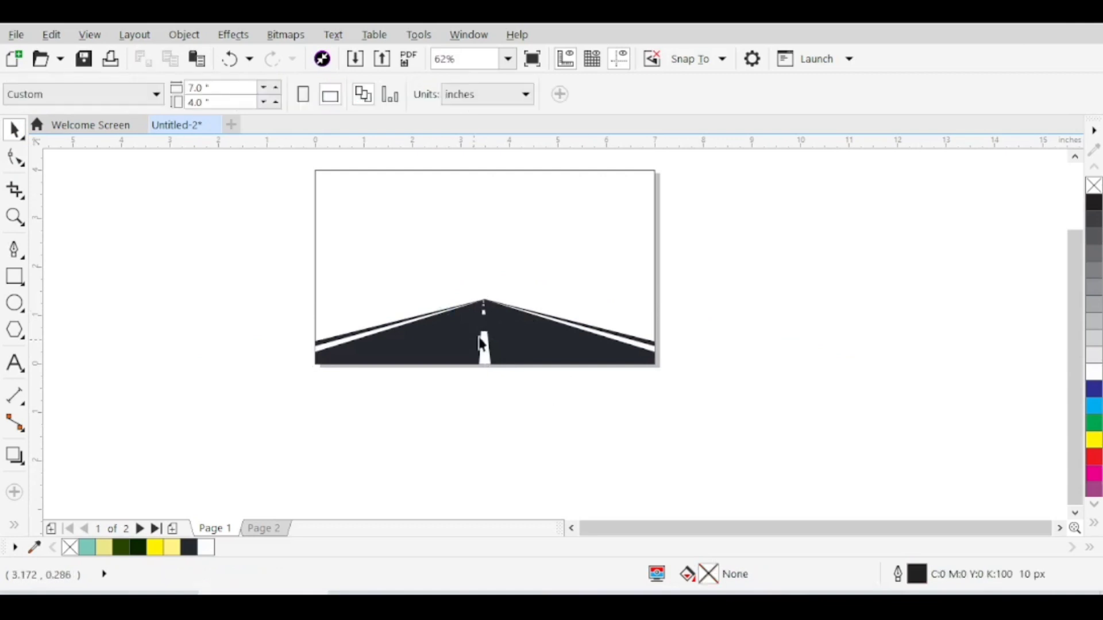
scroll(423, 306, "up", 1)
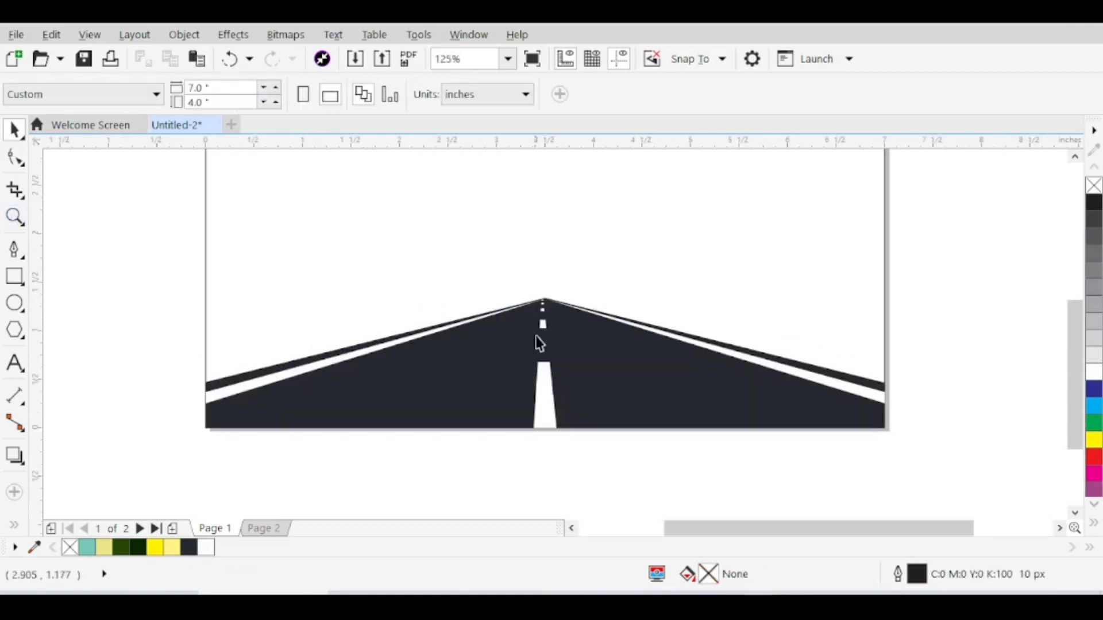
left_click(544, 296)
left_click_drag(544, 291, 552, 280)
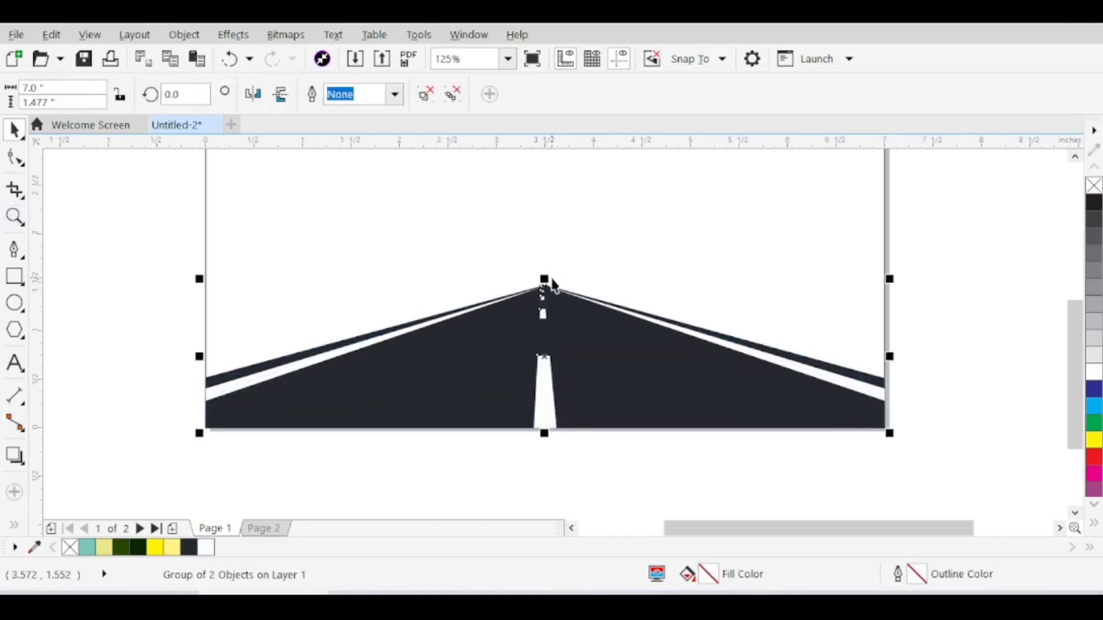
Step: Draw a straight line from the page's left edge to the road's vanishing point and lower its left end slightly
left_click(205, 188)
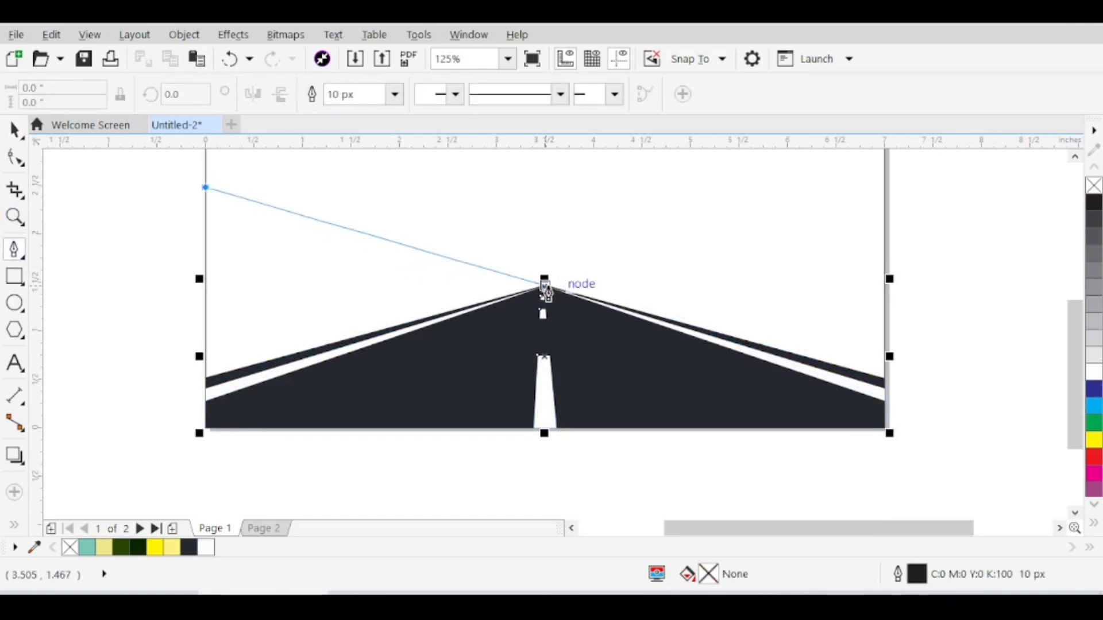
scroll(545, 293, "up", 5)
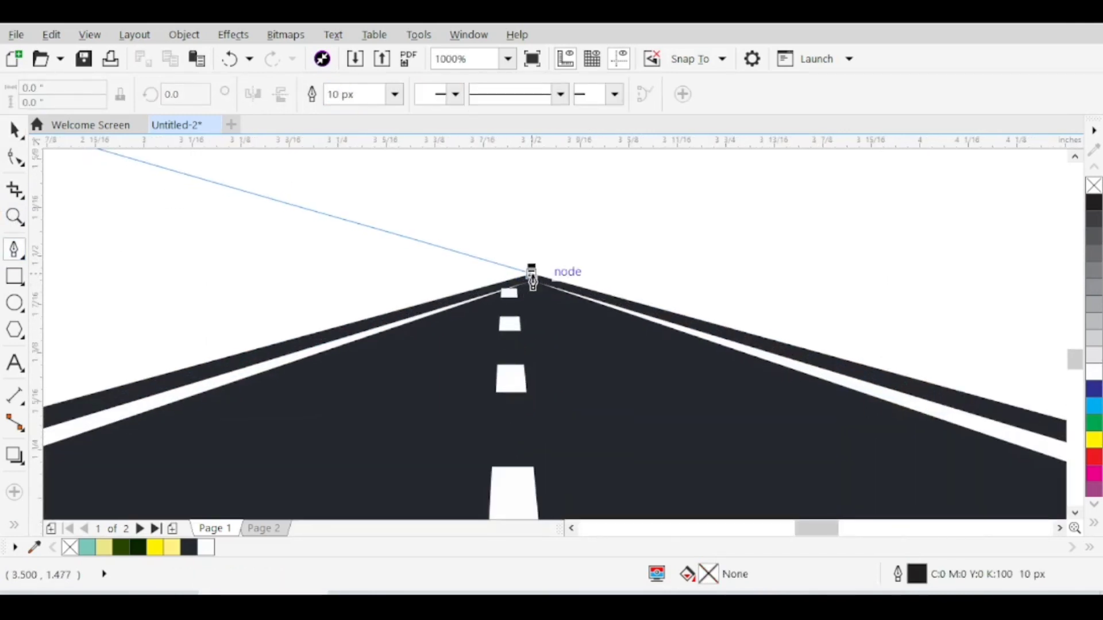
double_click(533, 282)
scroll(533, 282, "down", 5)
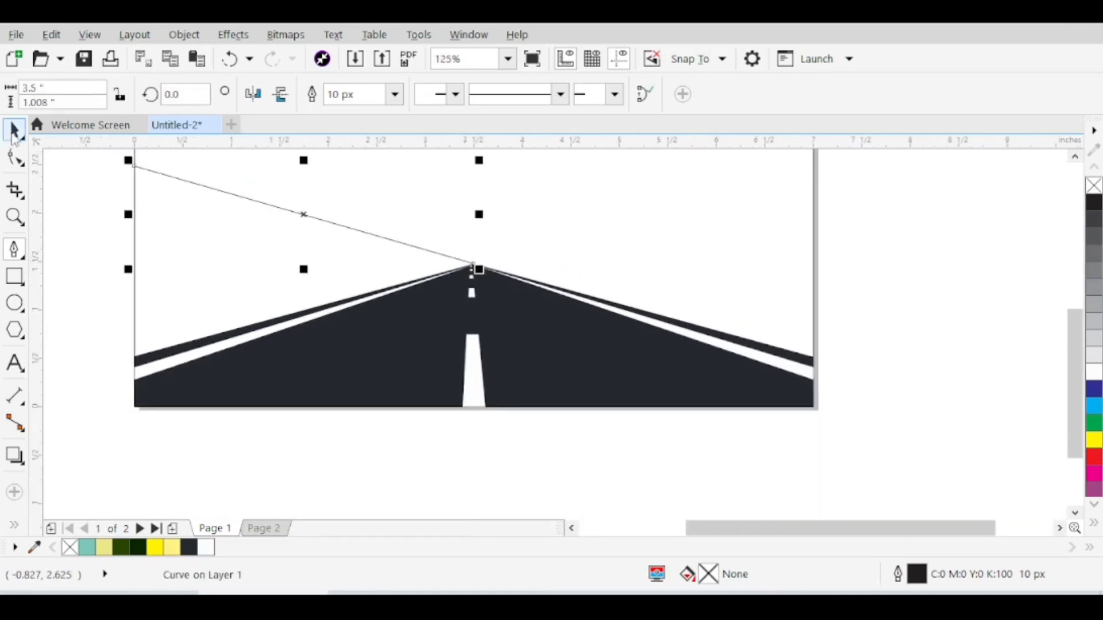
left_click(14, 158)
left_click_drag(132, 166, 131, 183)
scroll(389, 295, "down", 2)
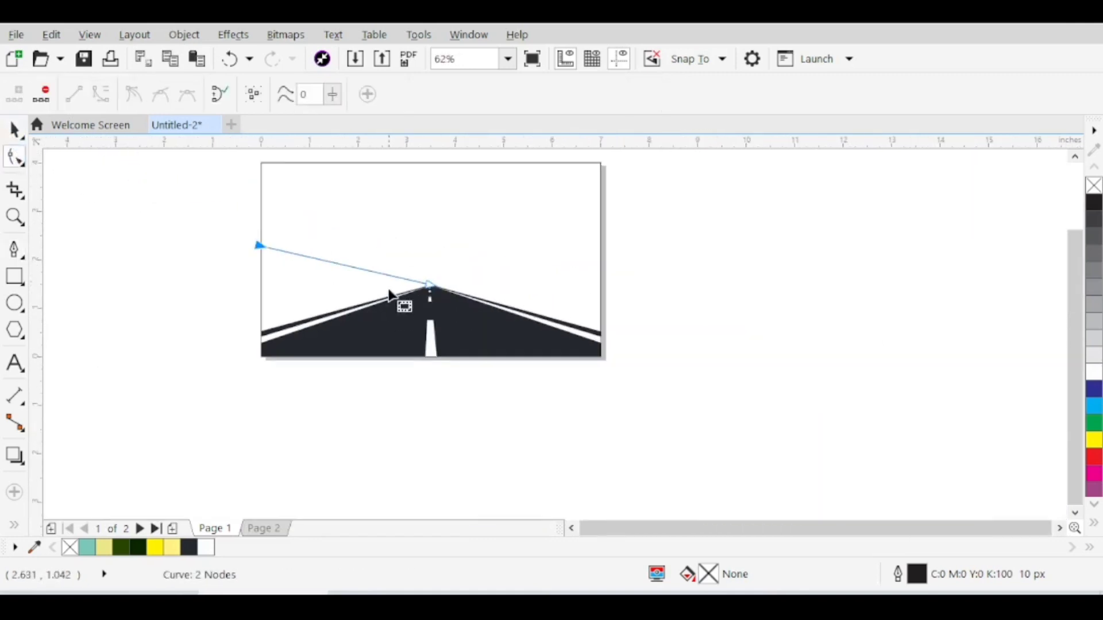
Step: Convert the line to a curve and bend it into an S-shaped hill outline
scroll(290, 259, "up", 2)
left_click(289, 252)
right_click(288, 252)
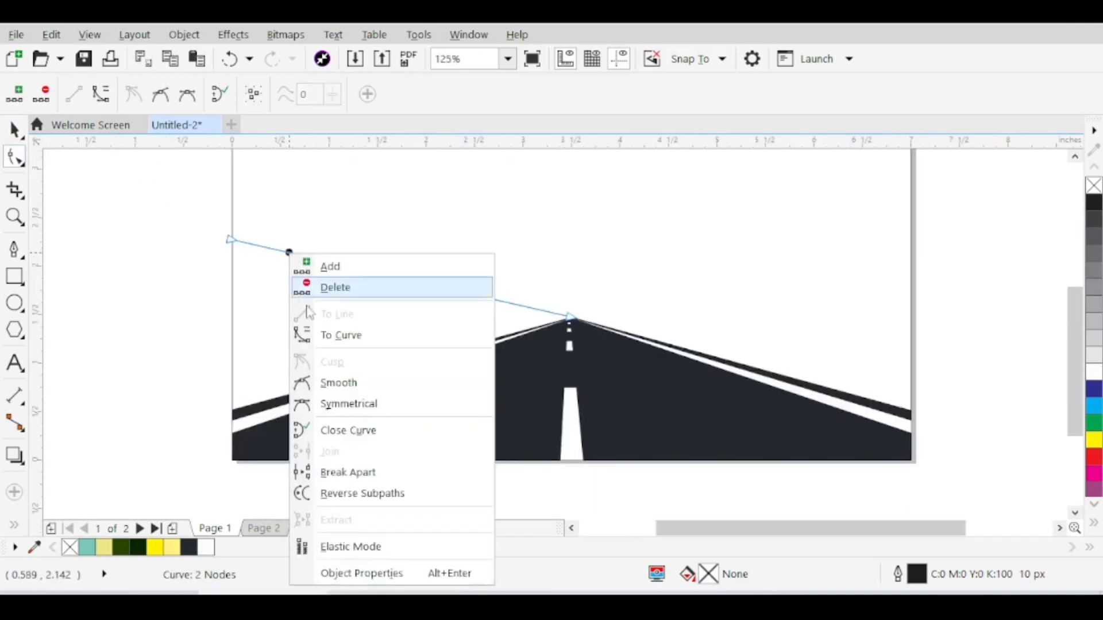
left_click(313, 333)
left_click_drag(343, 270, 419, 336)
left_click(362, 313)
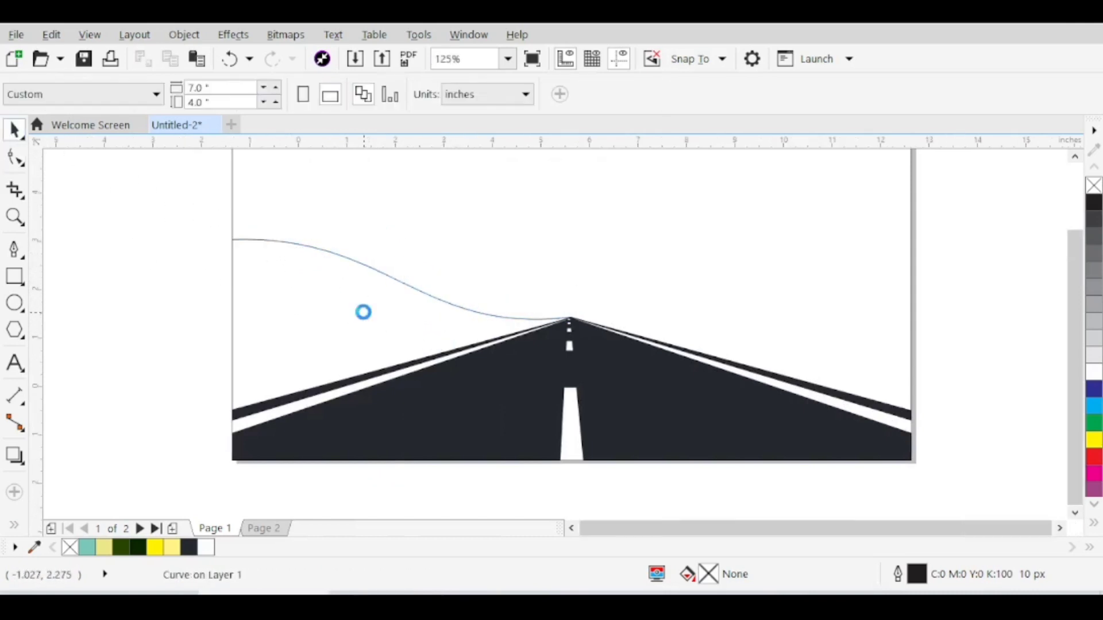
Step: Place a horizontally mirrored copy of the hill curve between the road's vanishing point and the page's right edge
scroll(362, 313, "down", 1)
left_click(381, 296)
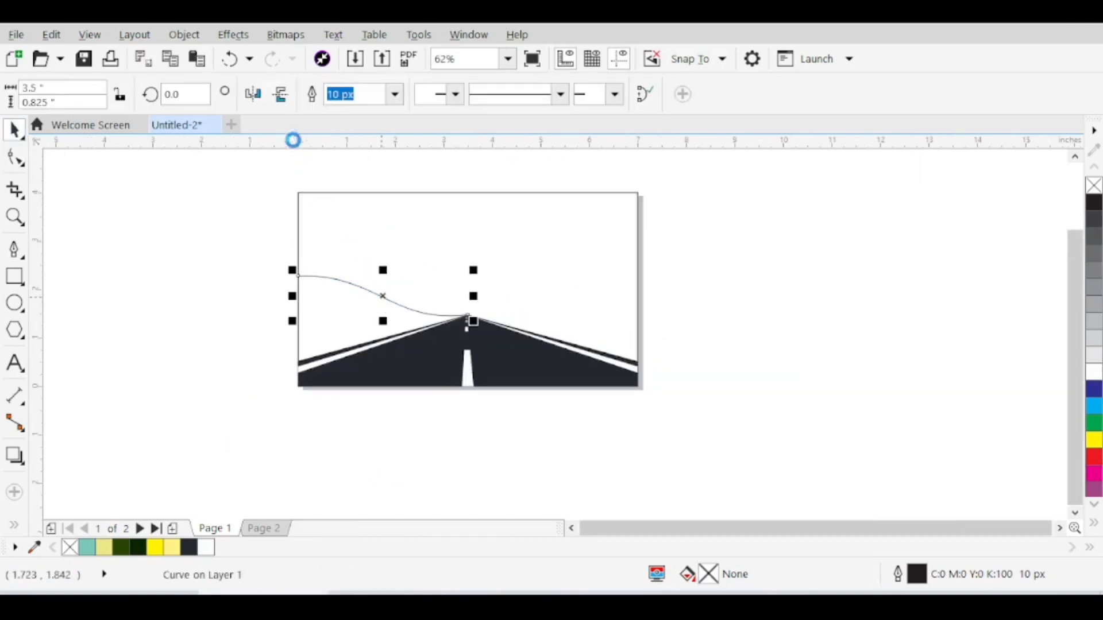
left_click(252, 94)
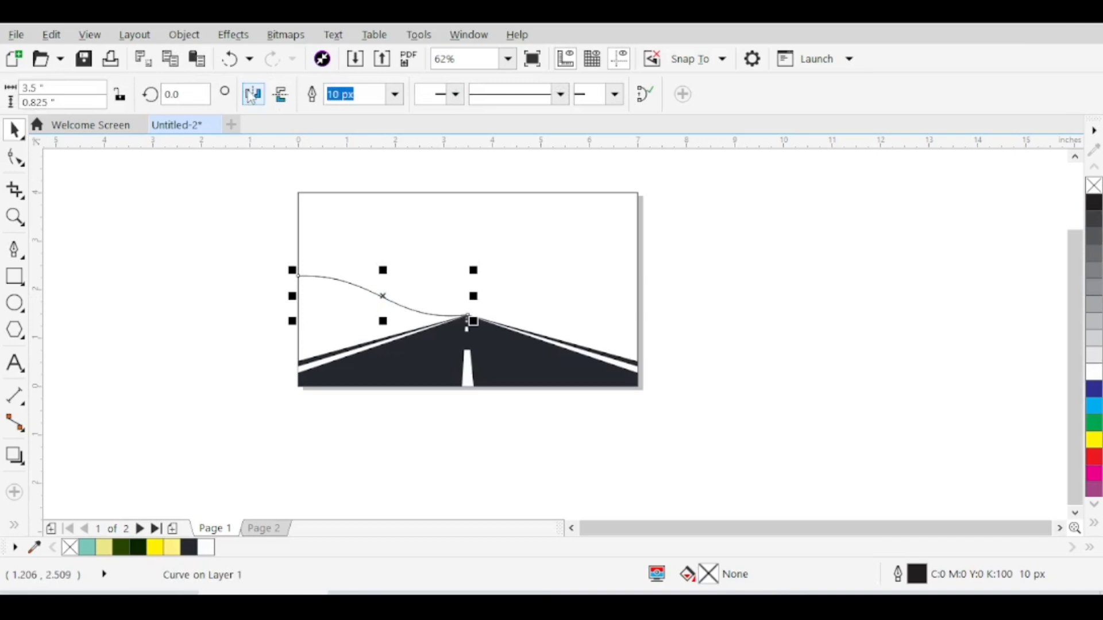
left_click(406, 242, "shift")
key("r")
left_click(155, 273)
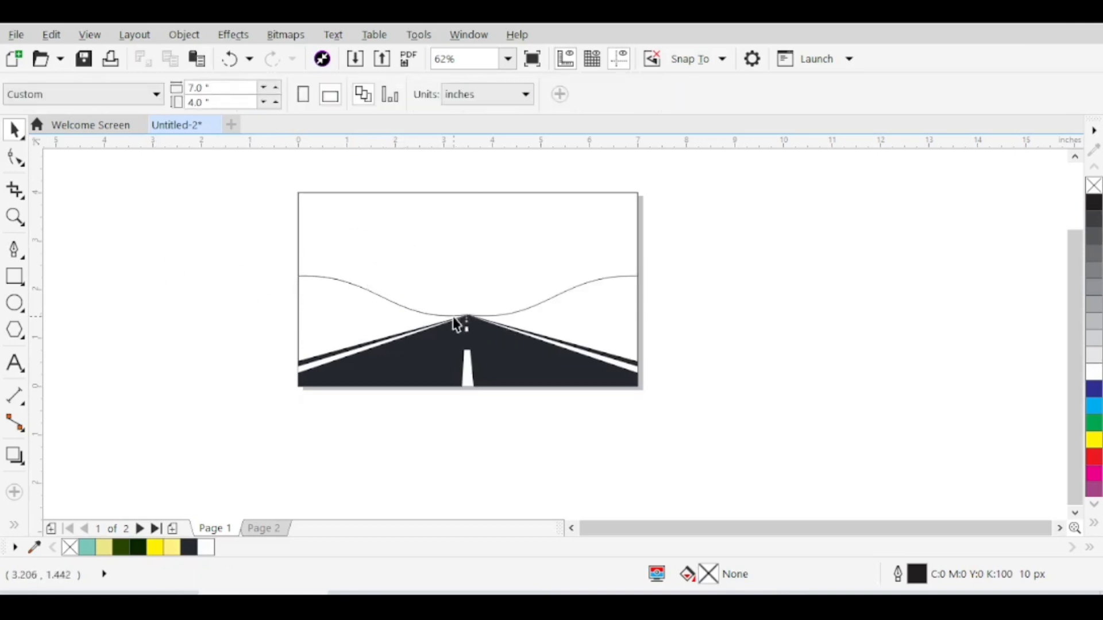
Step: Use Smart Fill to create closed hill shapes between each curve and the road on both sides
left_click(14, 529)
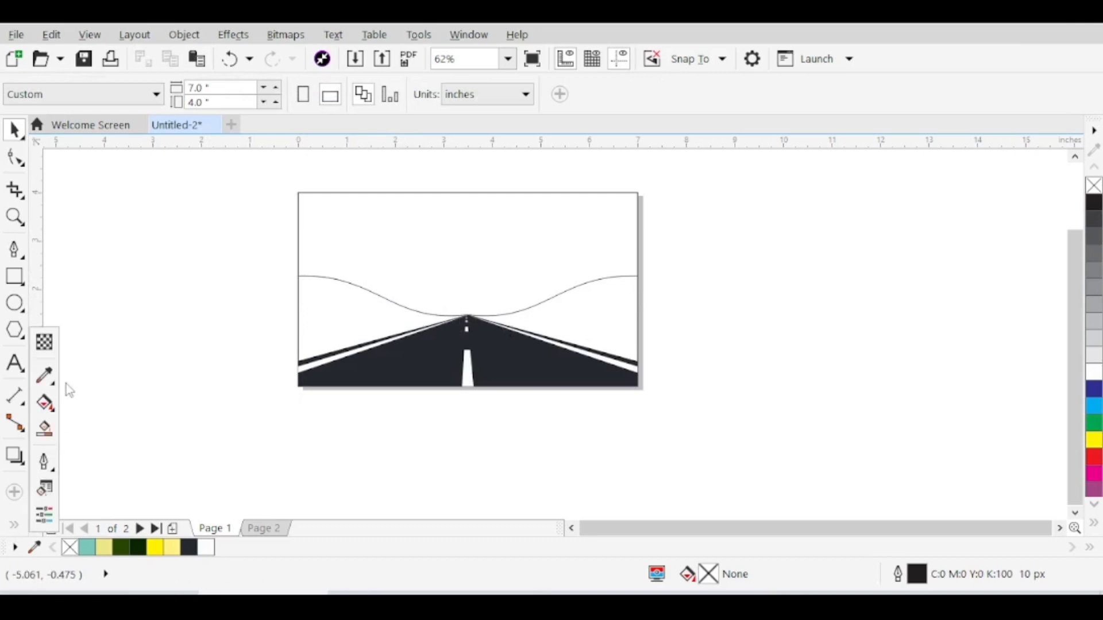
left_click(45, 430)
left_click(324, 318)
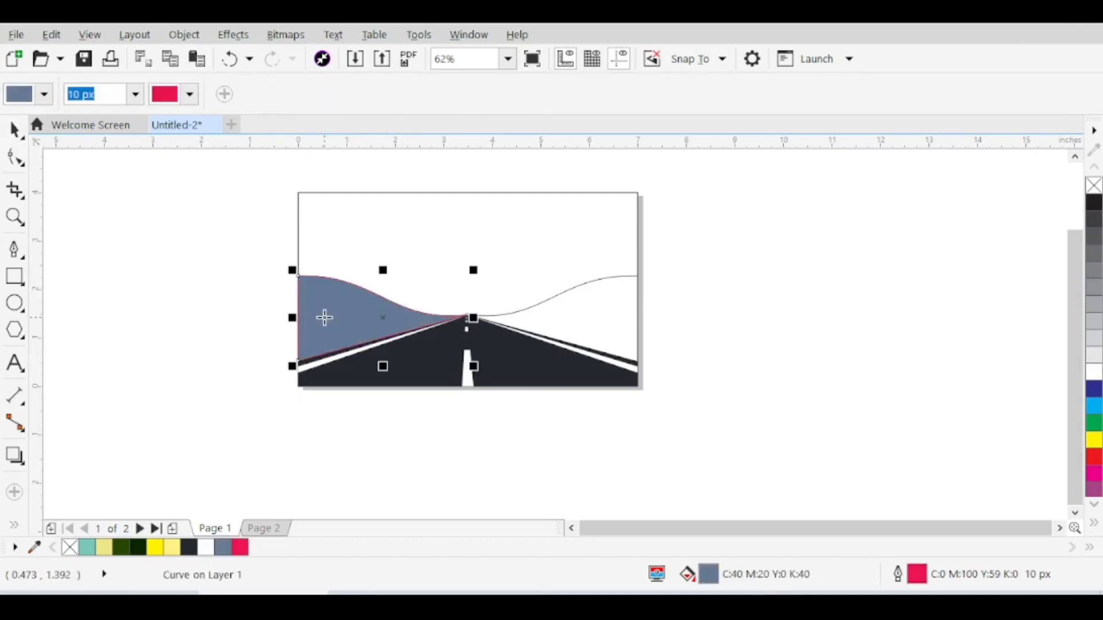
left_click(562, 326)
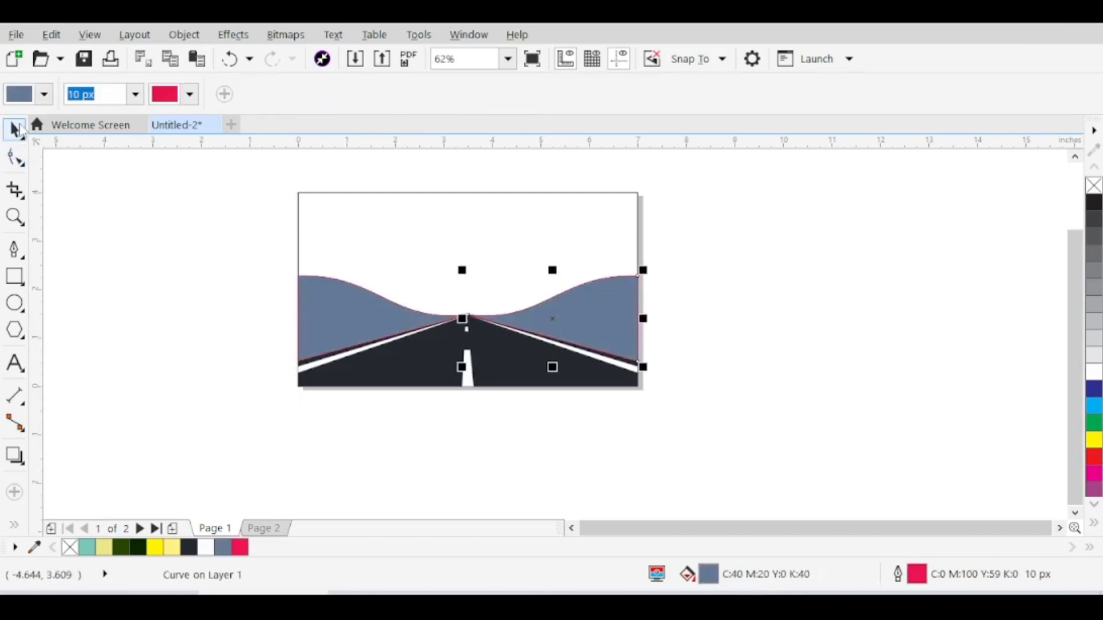
Step: Fill both hill shapes with dark green #284701 and remove their outlines
left_click(16, 129)
left_click(350, 305, "shift")
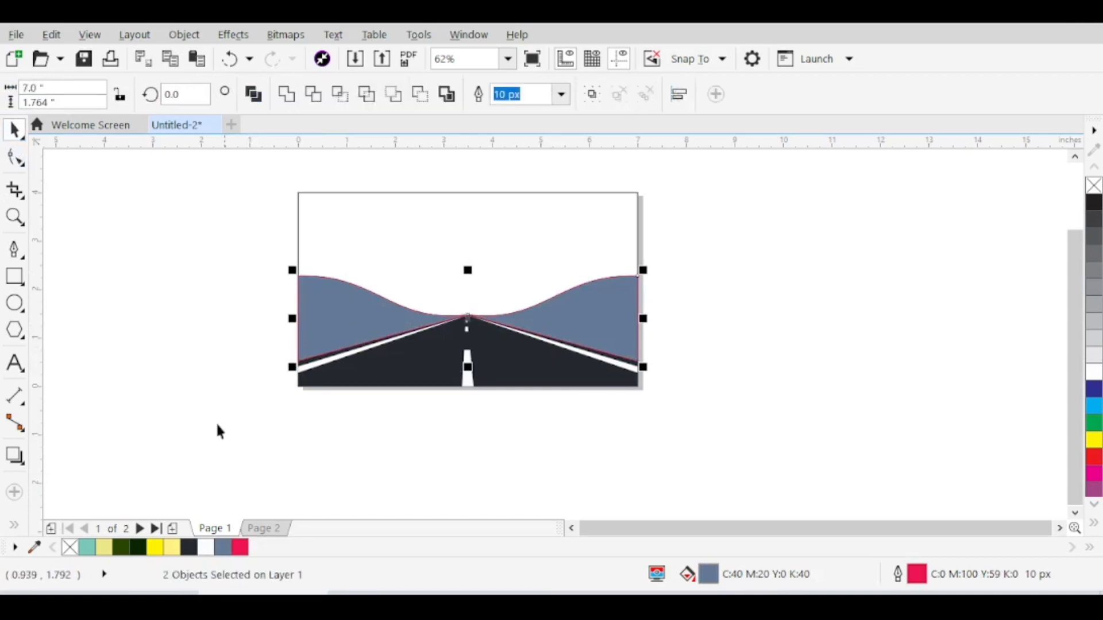
left_click(122, 547)
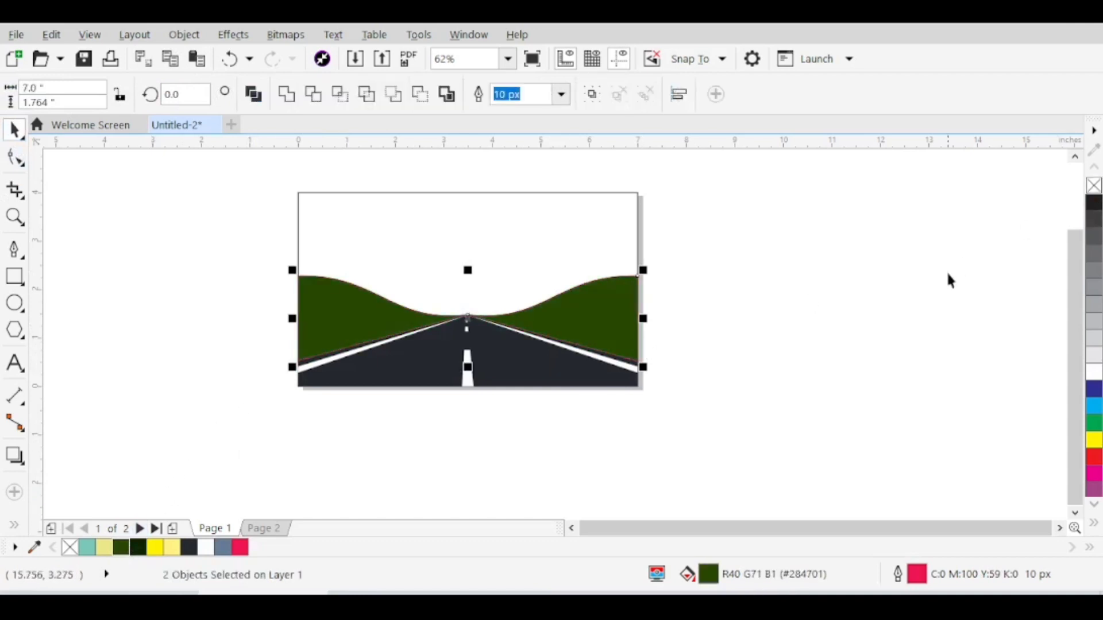
left_click(807, 291)
Step: Try to reduce the height of the two green hills together
scroll(409, 323, "up", 2)
left_click(410, 315)
scroll(498, 289, "down", 1)
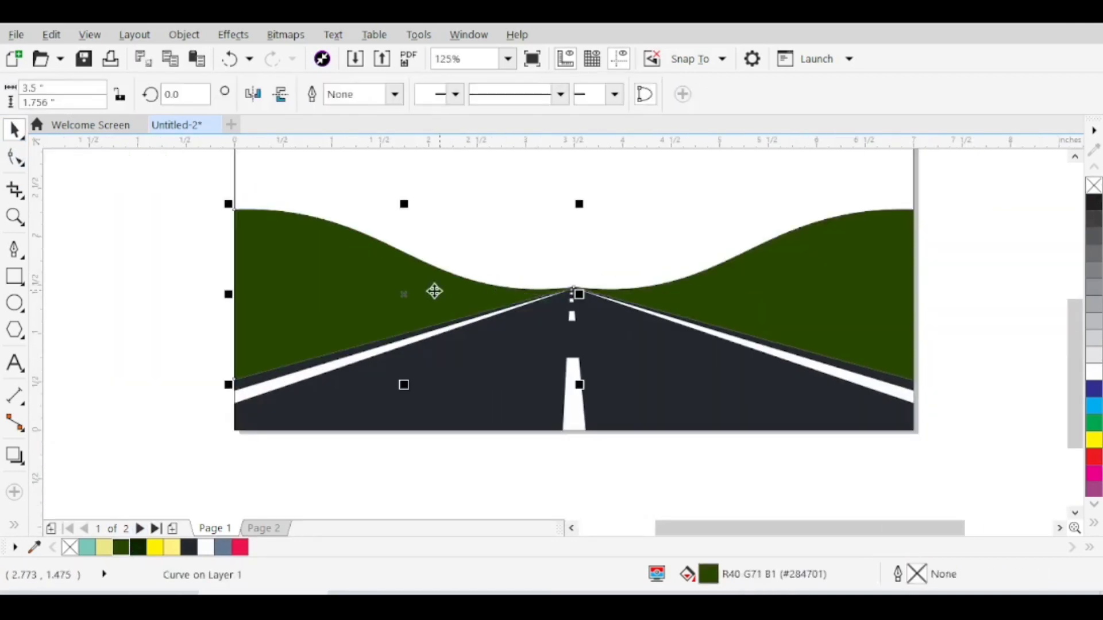
left_click(718, 290, "shift")
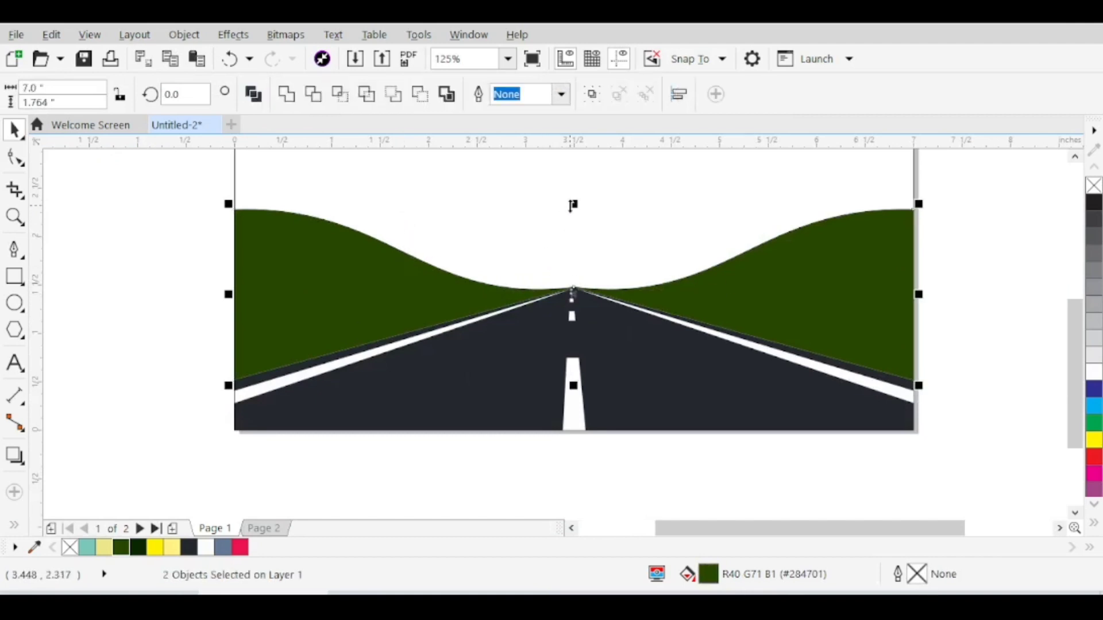
left_click_drag(574, 204, 551, 230)
left_click(943, 261)
Step: Select the hills, curves and road together and reduce their overall height to about 2 in
scroll(597, 294, "down", 2)
left_click_drag(292, 409, 292, 410)
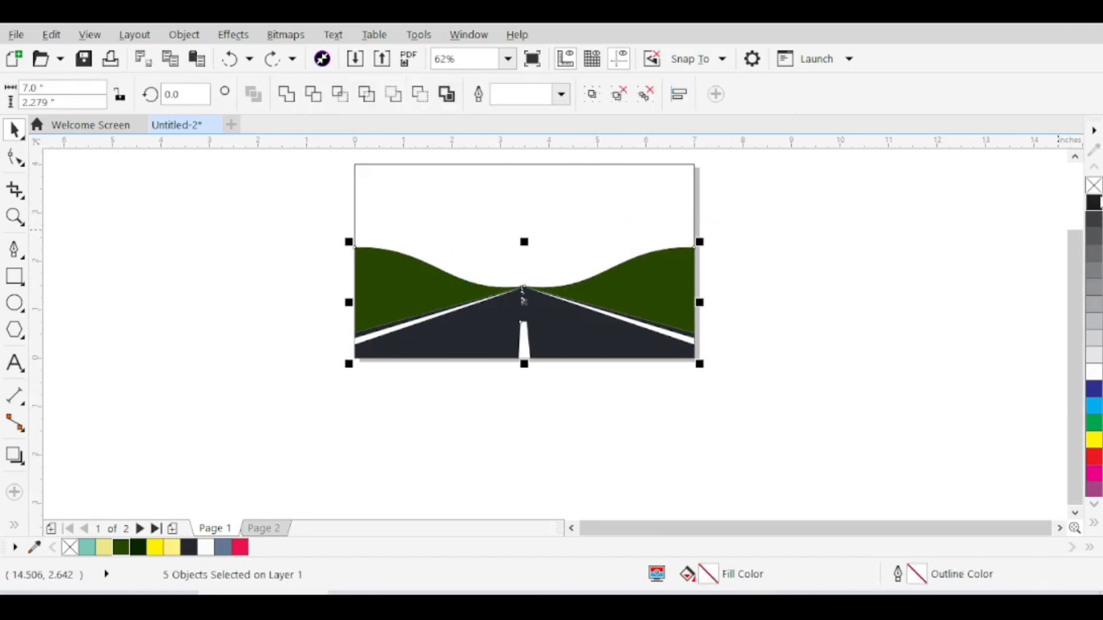
scroll(532, 239, "up", 2)
left_click_drag(516, 251, 517, 274)
left_click(923, 368)
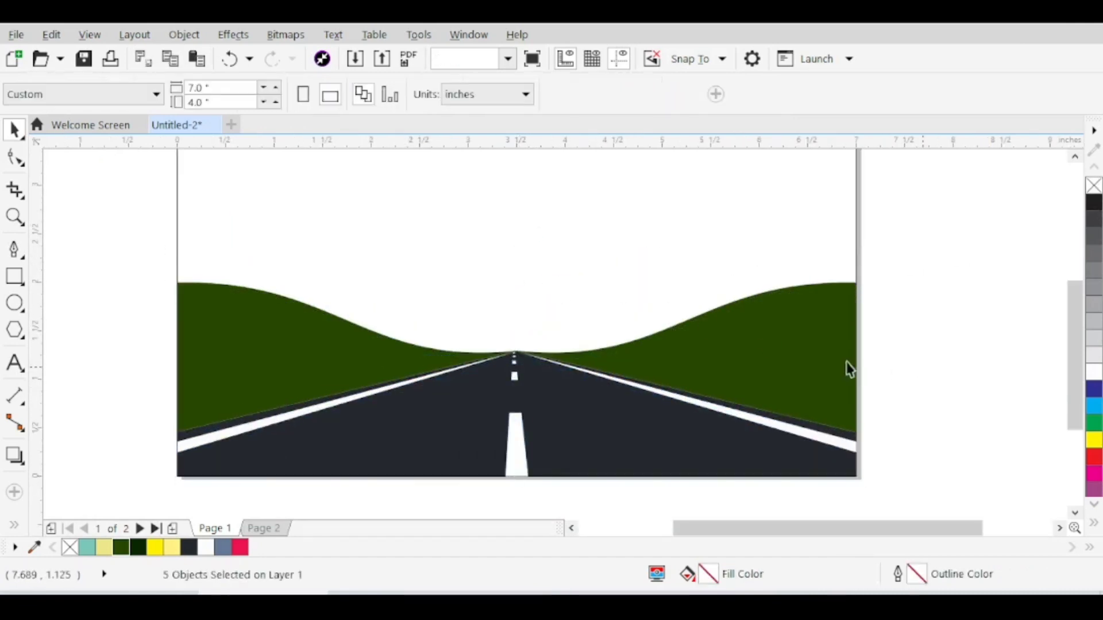
Step: Ungroup the road from its dashed center line
scroll(495, 342, "down", 1)
scroll(519, 364, "up", 2)
scroll(497, 341, "up", 8)
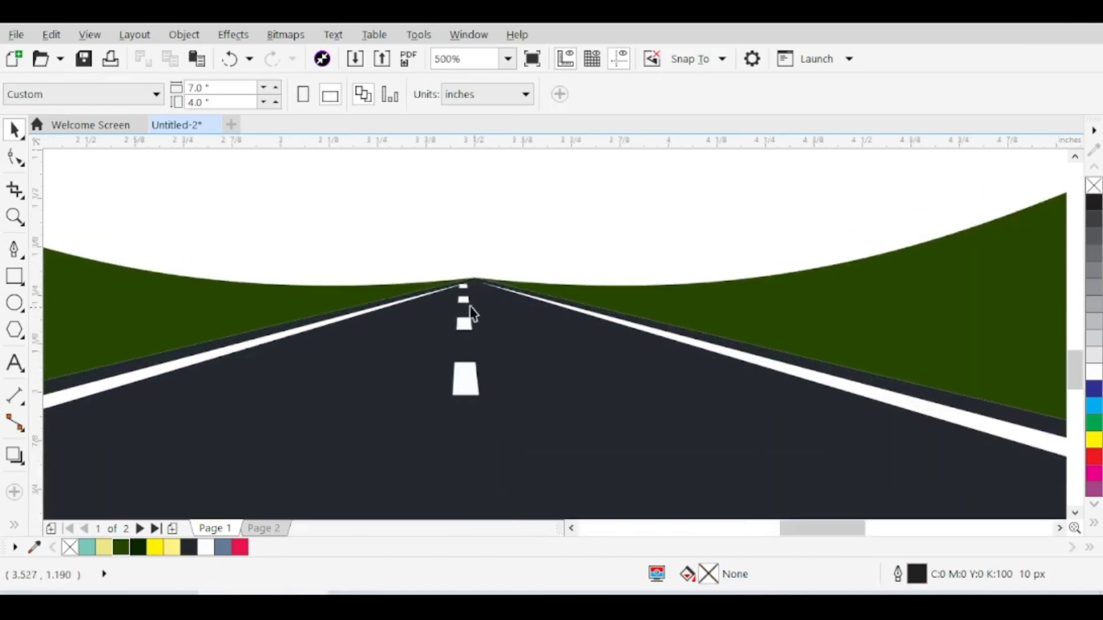
left_click(468, 253)
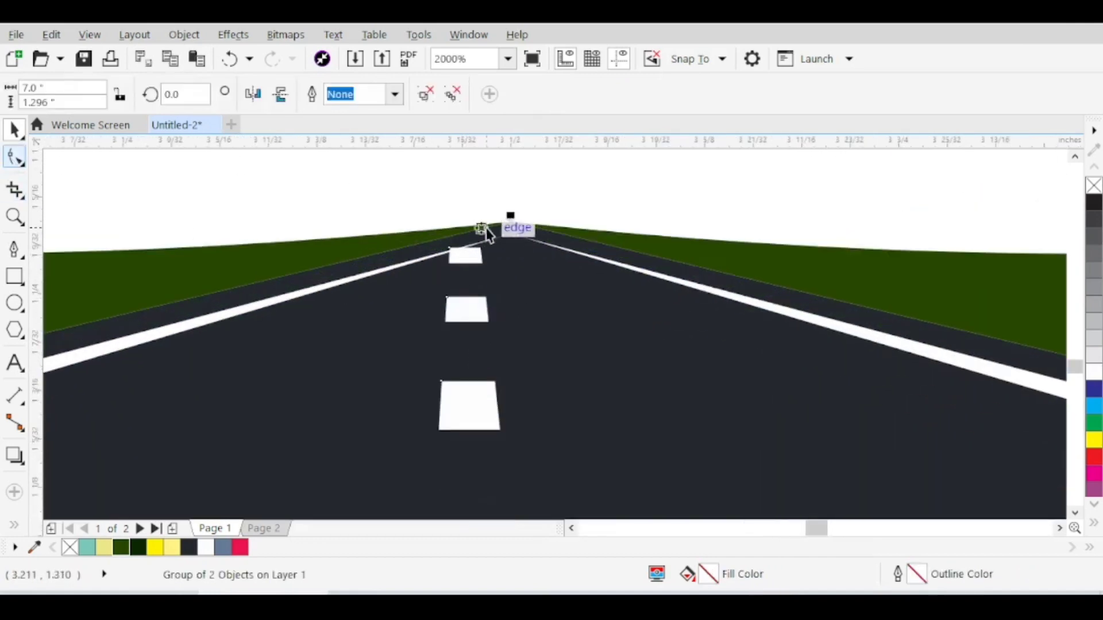
mouse_move(468, 251)
left_mouse_down()
mouse_move(503, 266)
mouse_move(463, 253)
left_mouse_up()
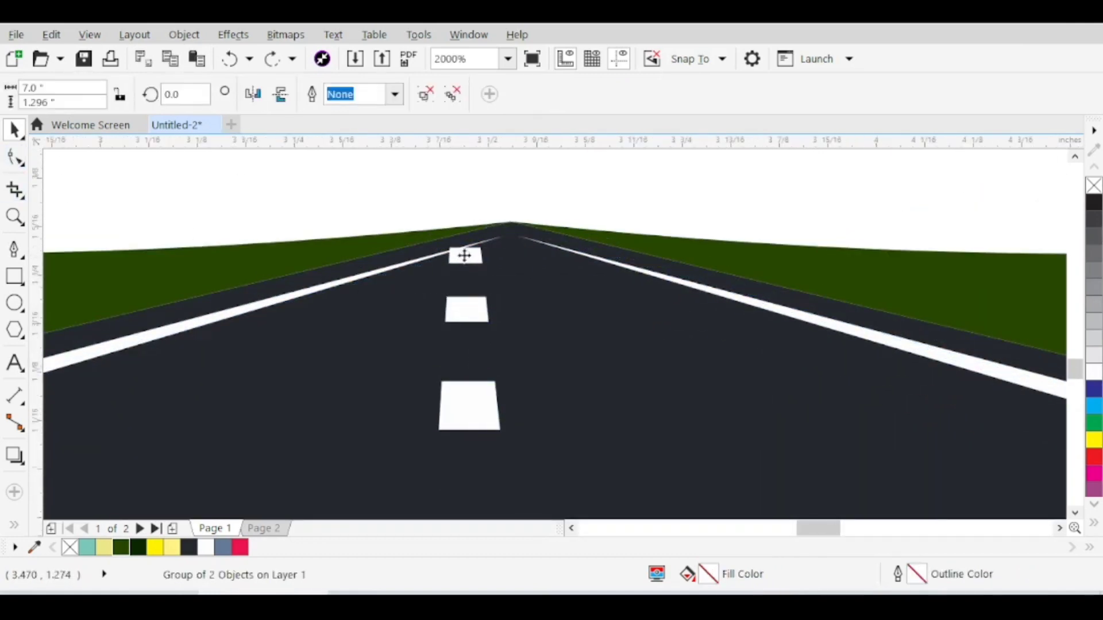
scroll(505, 325, "down", 6)
key("ctrl+u")
left_click(556, 454)
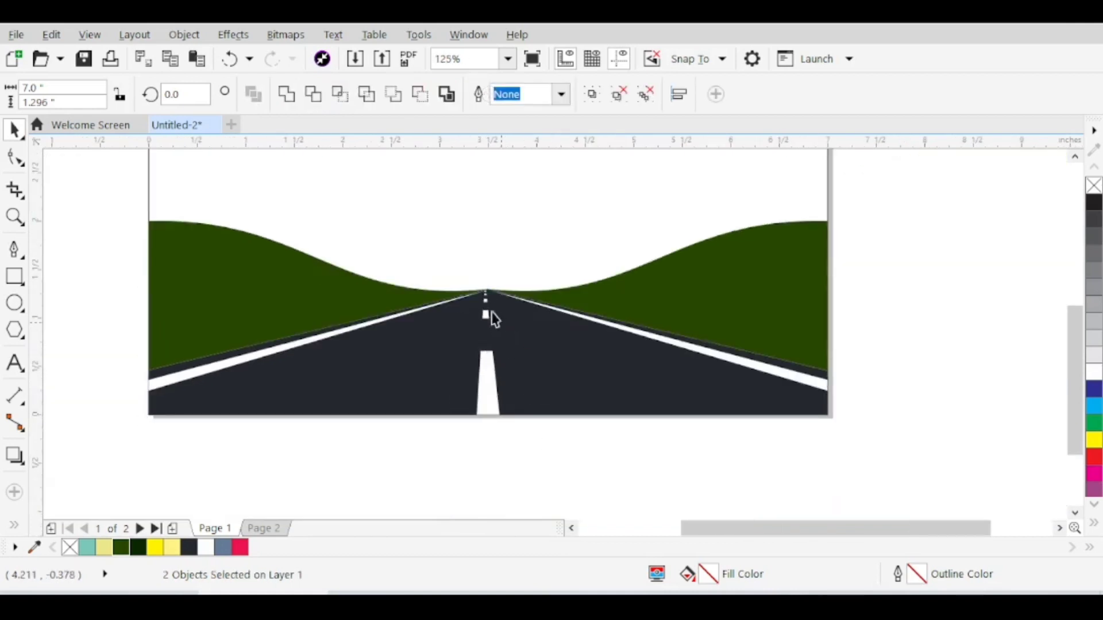
Step: Shift the dash group's top perspective nodes to the right so the dashes converge at the road's vanishing point
scroll(483, 301, "up", 2)
left_click(491, 297)
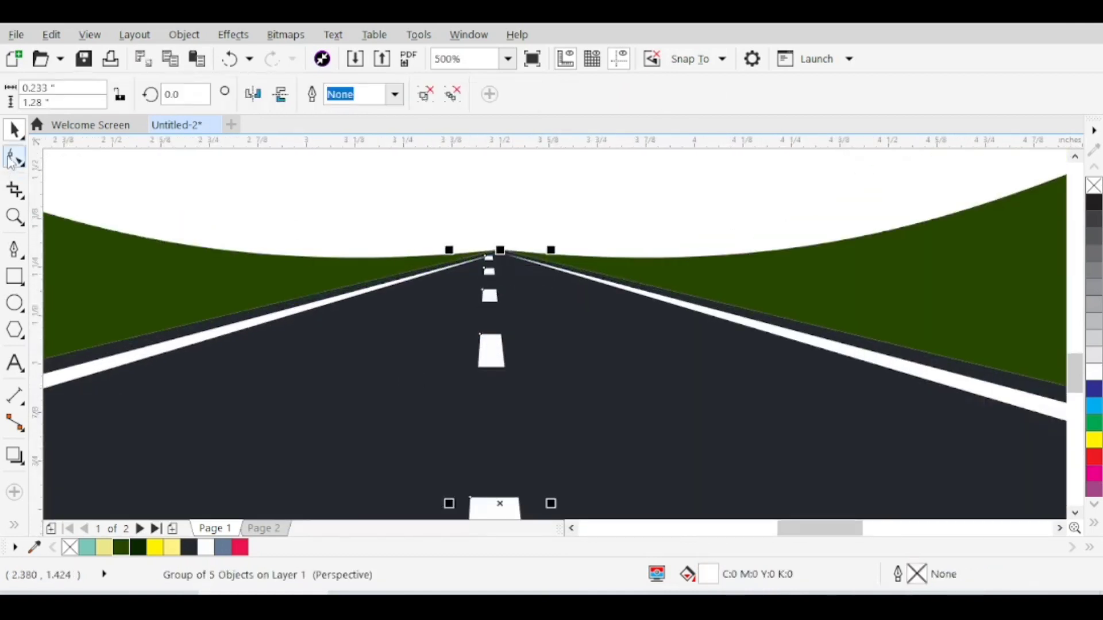
left_click(13, 159)
scroll(485, 256, "up", 3)
left_click_drag(542, 269, 646, 265)
left_click_drag(479, 268, 573, 260)
left_click_drag(646, 266, 551, 256)
scroll(578, 265, "up", 2)
scroll(552, 256, "down", 8)
scroll(570, 263, "down", 2)
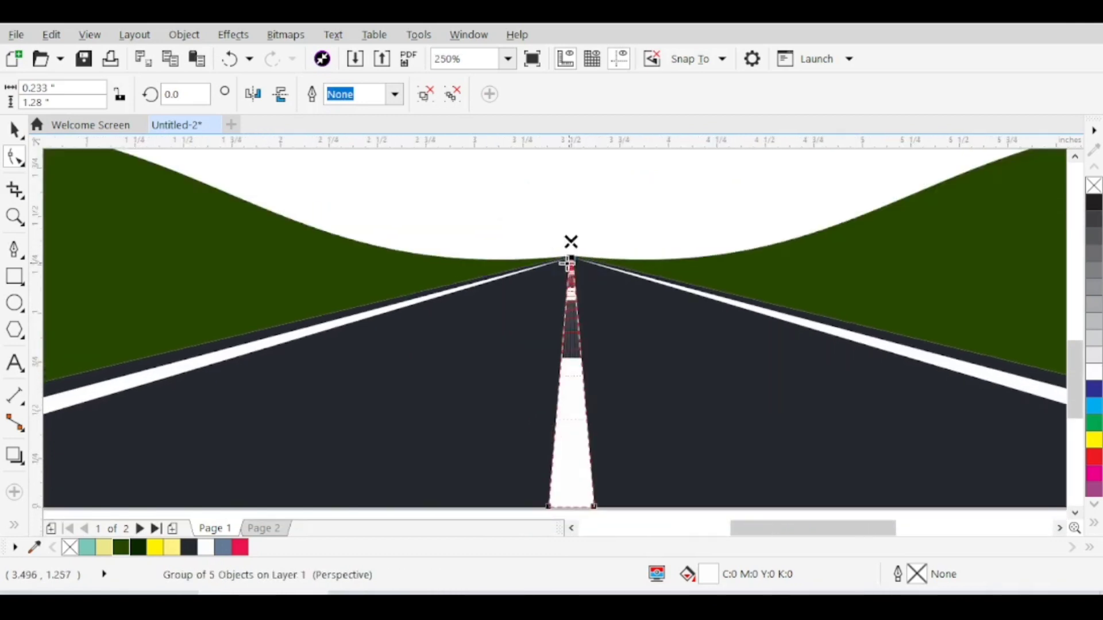
left_click(15, 131)
scroll(486, 293, "down", 2)
left_click(565, 435)
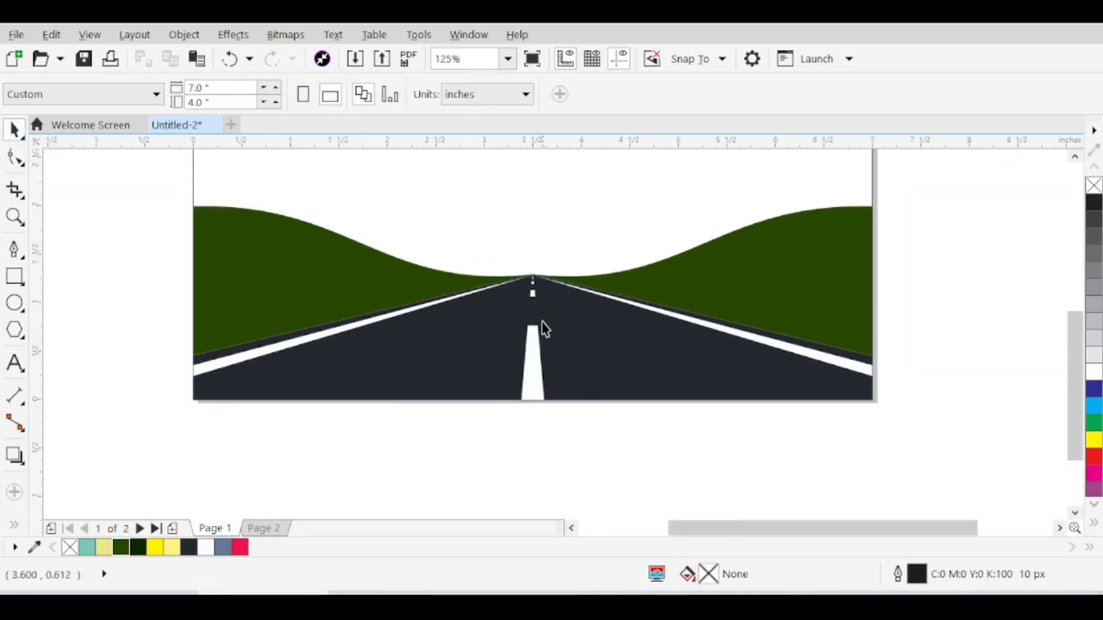
Step: Group the realigned center dashes with the road
scroll(546, 317, "up", 3)
scroll(525, 244, "down", 3)
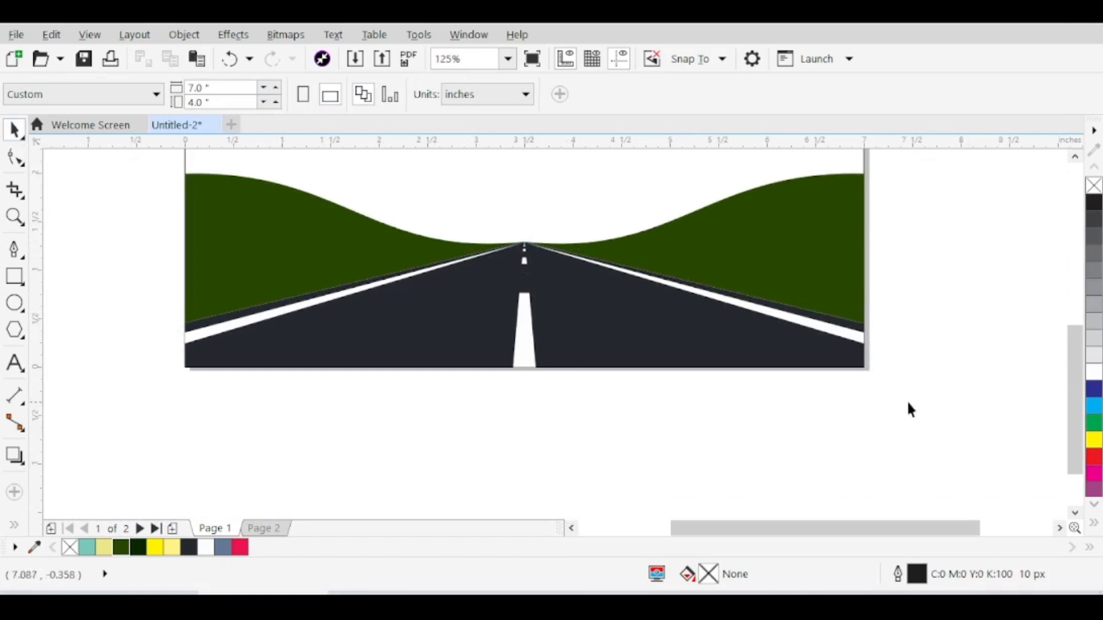
mouse_move(908, 402)
left_mouse_down()
mouse_move(311, 285)
mouse_move(144, 233)
left_mouse_up()
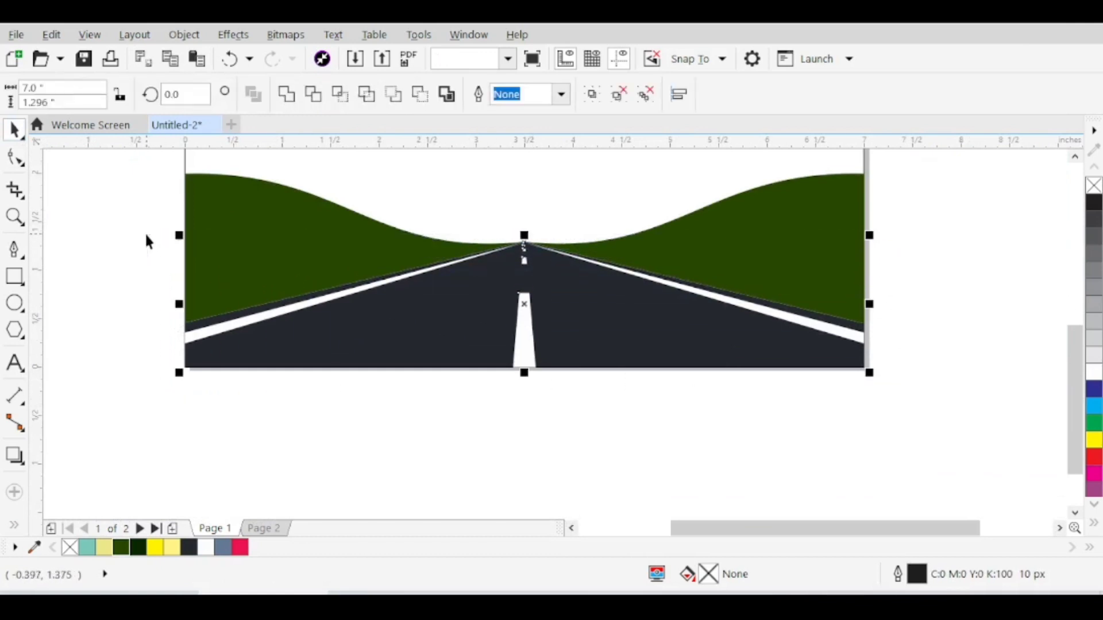
key("ctrl+g")
left_click(123, 255)
Step: Select the whole road and hill scene and lower its top edge slightly to reduce its height
left_click(268, 239)
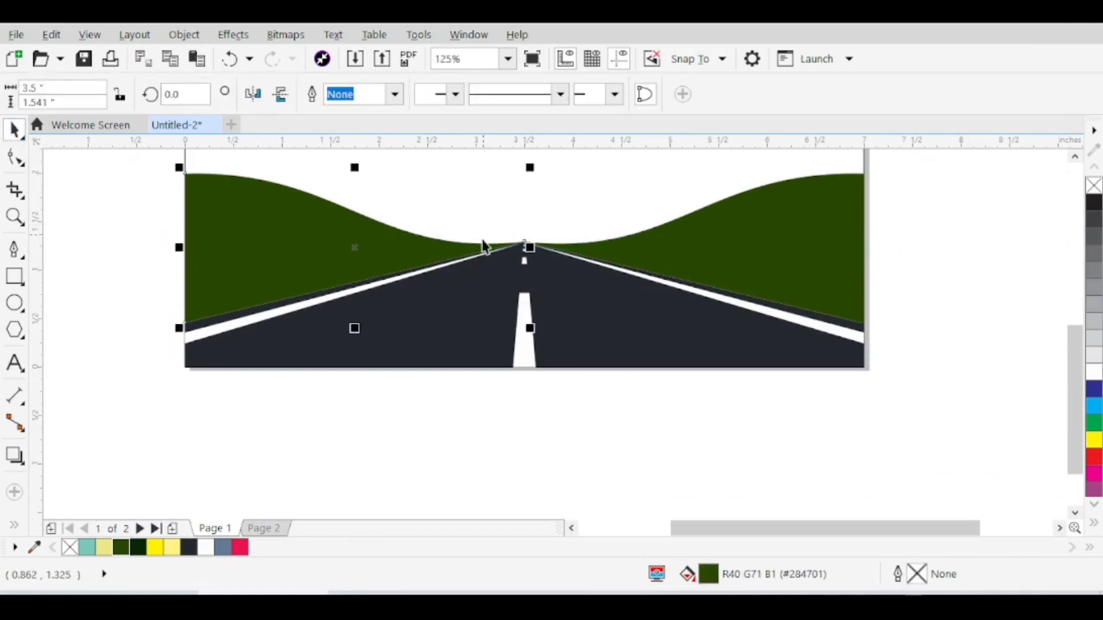
scroll(483, 243, "down", 1)
left_click_drag(737, 186, 278, 352)
scroll(474, 366, "down", 1)
scroll(490, 292, "up", 1)
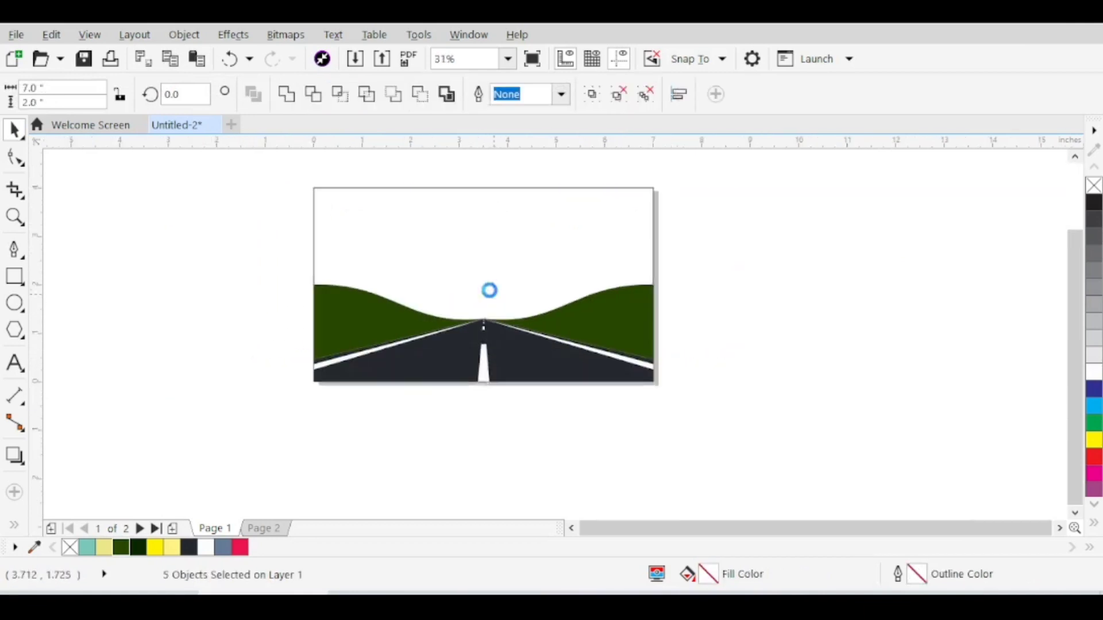
scroll(482, 280, "up", 2)
left_click_drag(483, 281, 488, 290)
left_click(919, 324)
scroll(431, 328, "down", 1)
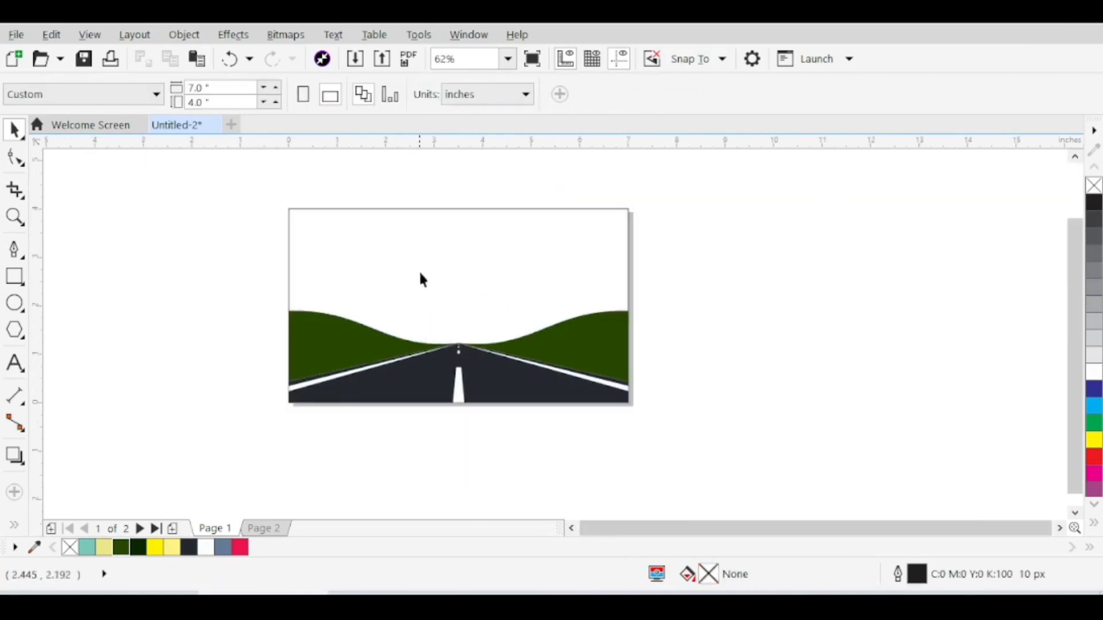
Step: Draw a 7-inch horizontal line across the full page width above the hills, about 2.4 inches above the page's bottom edge
left_click(405, 287)
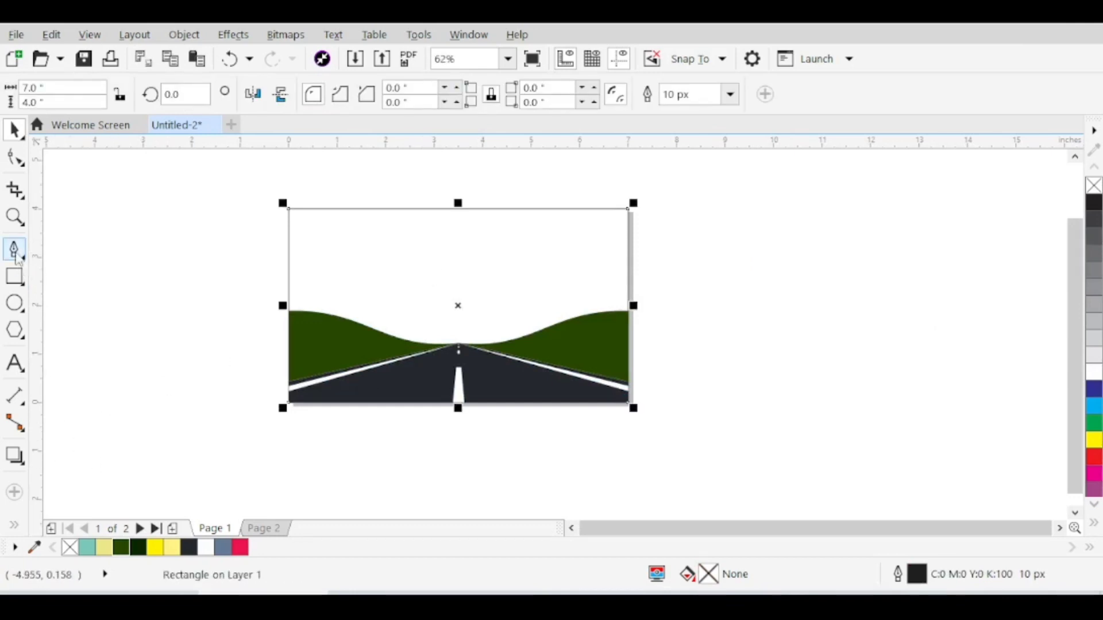
left_click(289, 285)
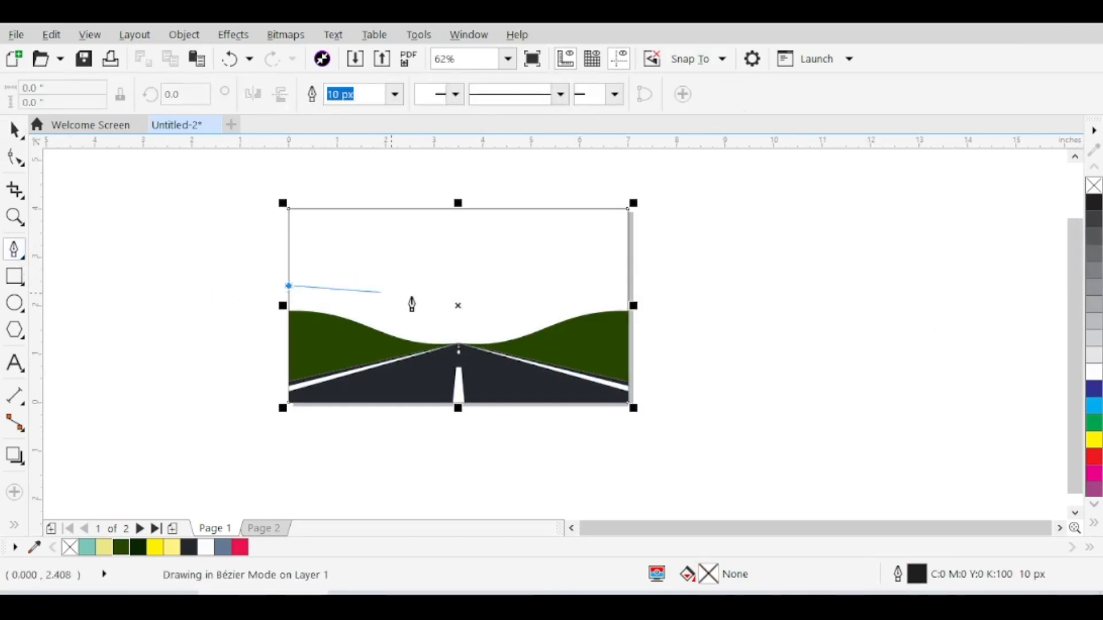
left_click(630, 287)
key("space")
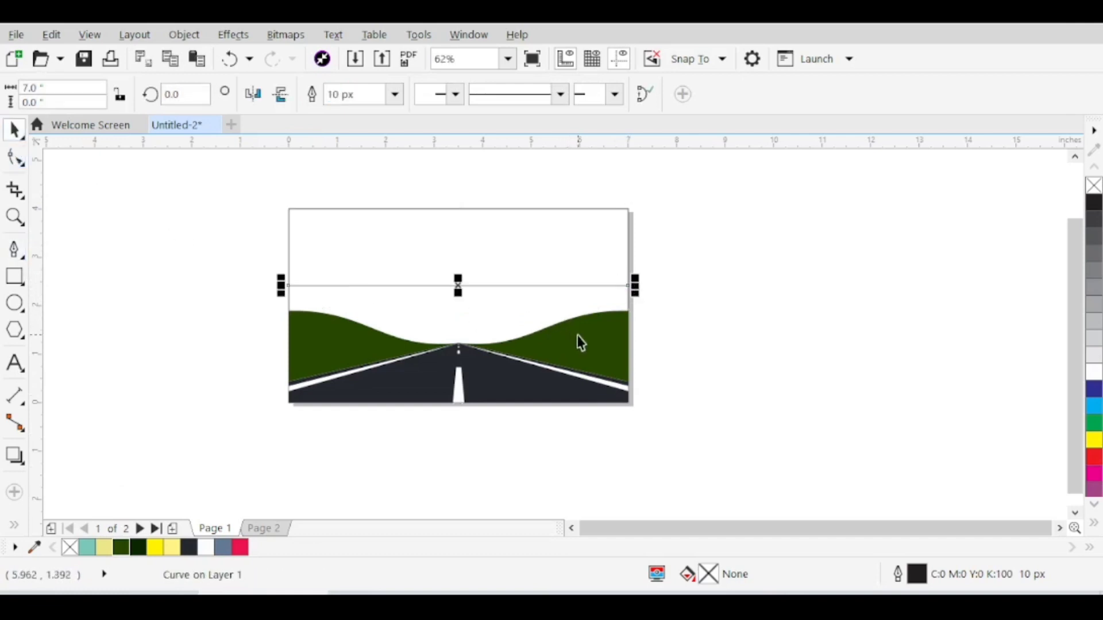
Step: Select the road and green hills and lower their top edge to reduce the scene's height to about 1.7 inches
left_click_drag(222, 440, 222, 439)
scroll(454, 345, "up", 3)
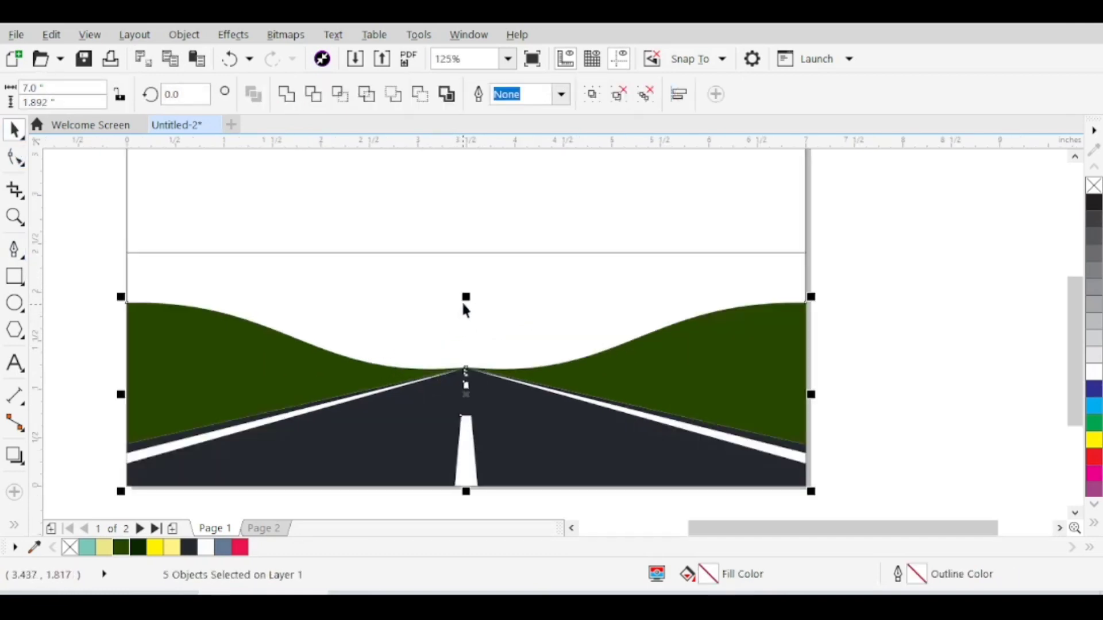
left_click_drag(466, 298, 469, 313)
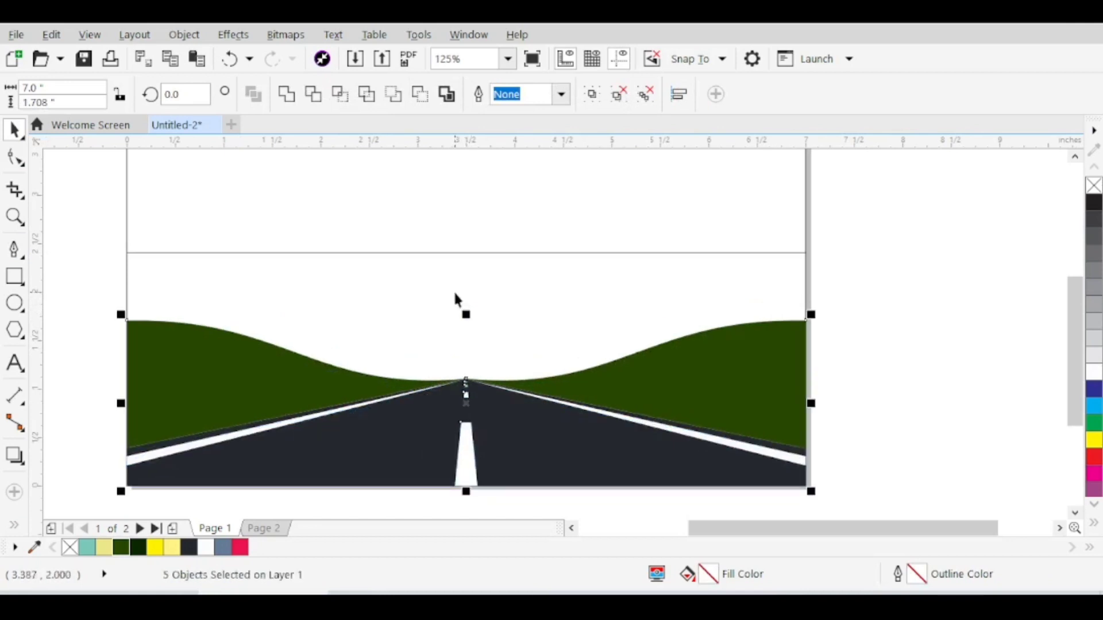
scroll(454, 298, "down", 3)
key("Escape")
Step: Move the horizontal line down closer to the hills, to about 2.2 inches above the page's bottom edge
left_click(518, 276)
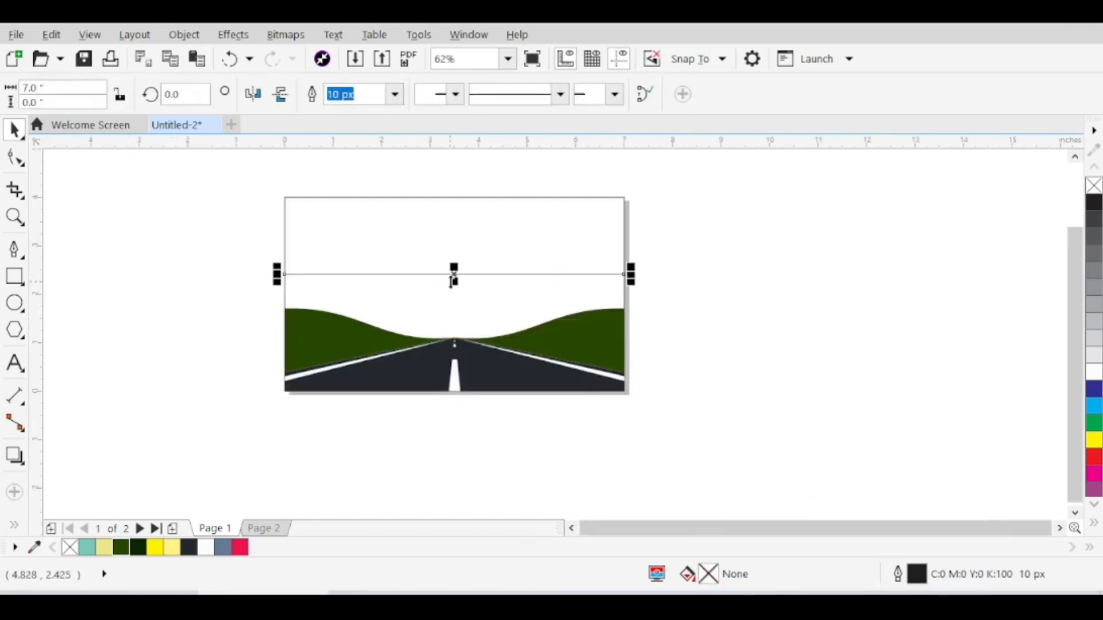
scroll(454, 275, "up", 3)
left_click_drag(458, 266, 467, 287)
Step: Add seven nodes spaced along the horizontal line and convert all of its segments to curves
left_click(15, 158)
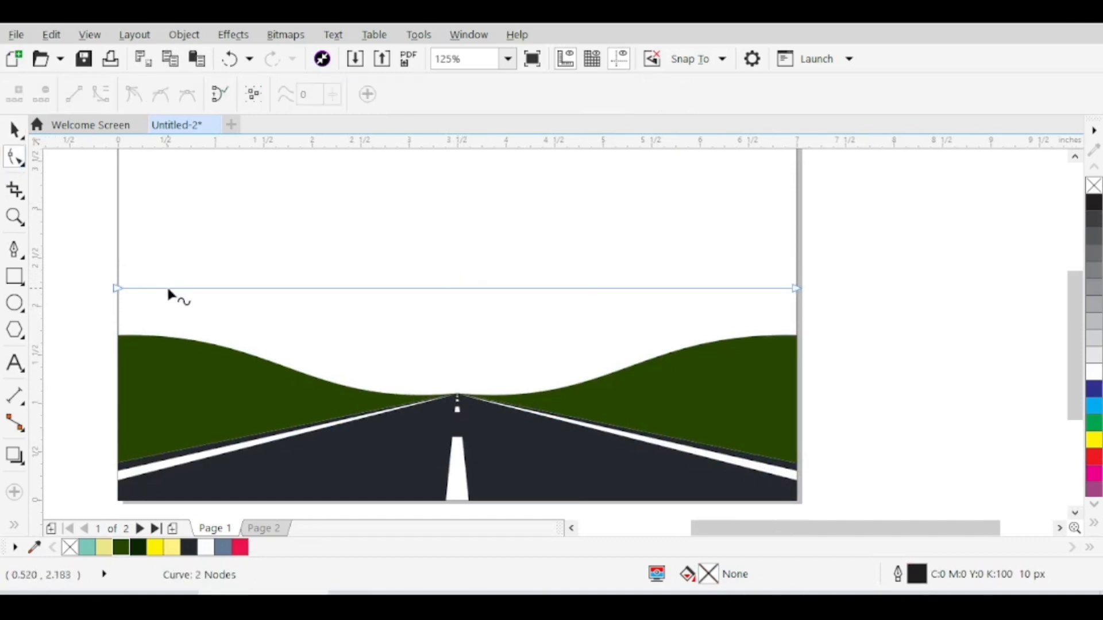
double_click(188, 288)
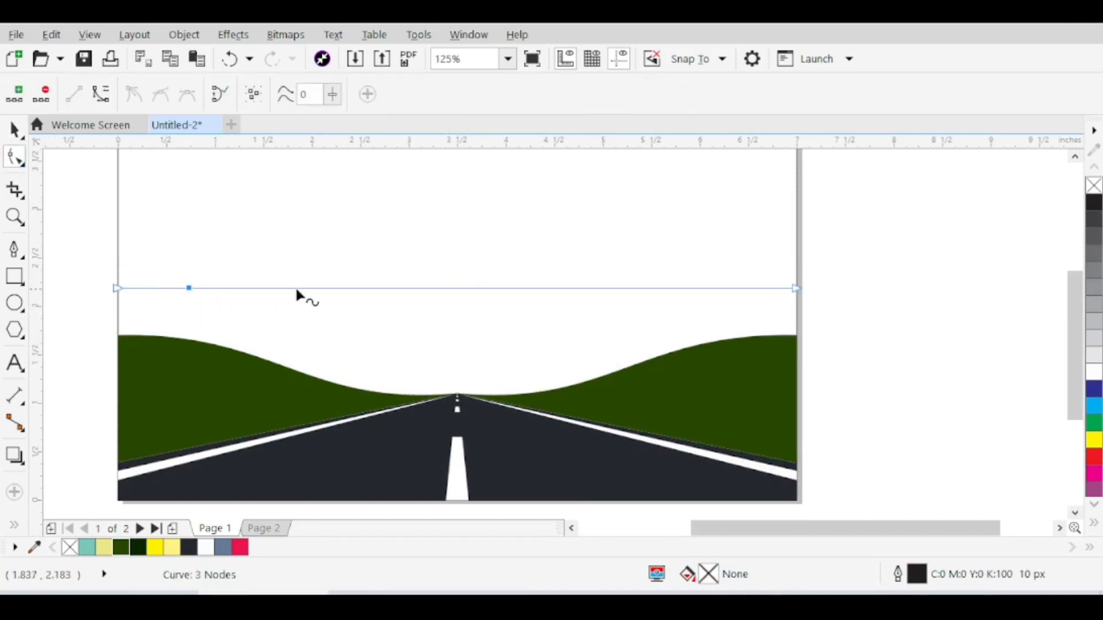
double_click(261, 288)
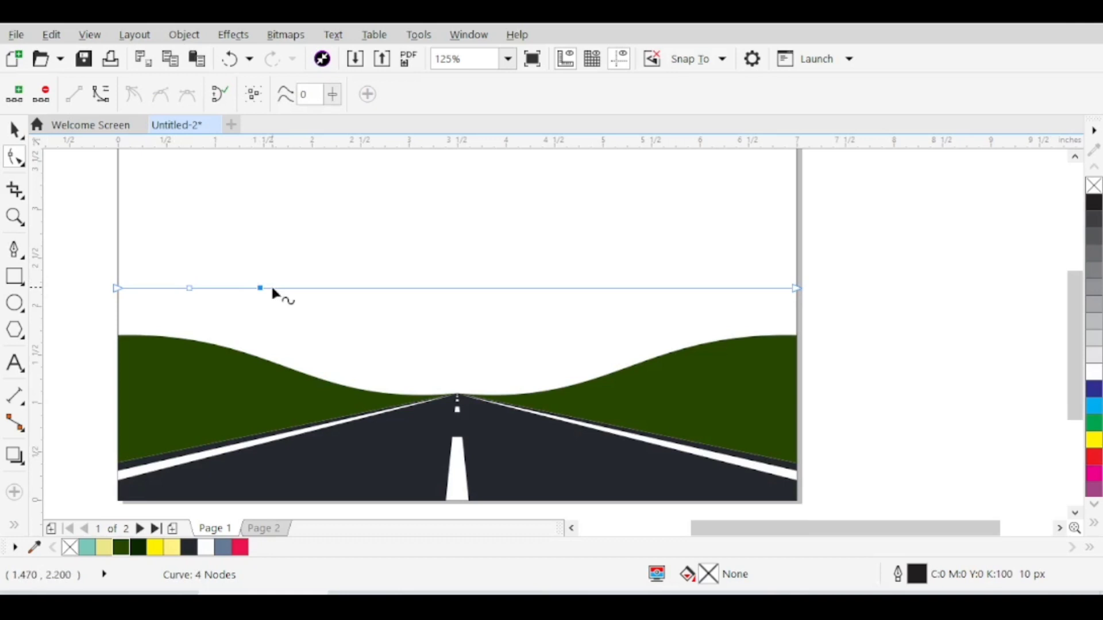
double_click(362, 288)
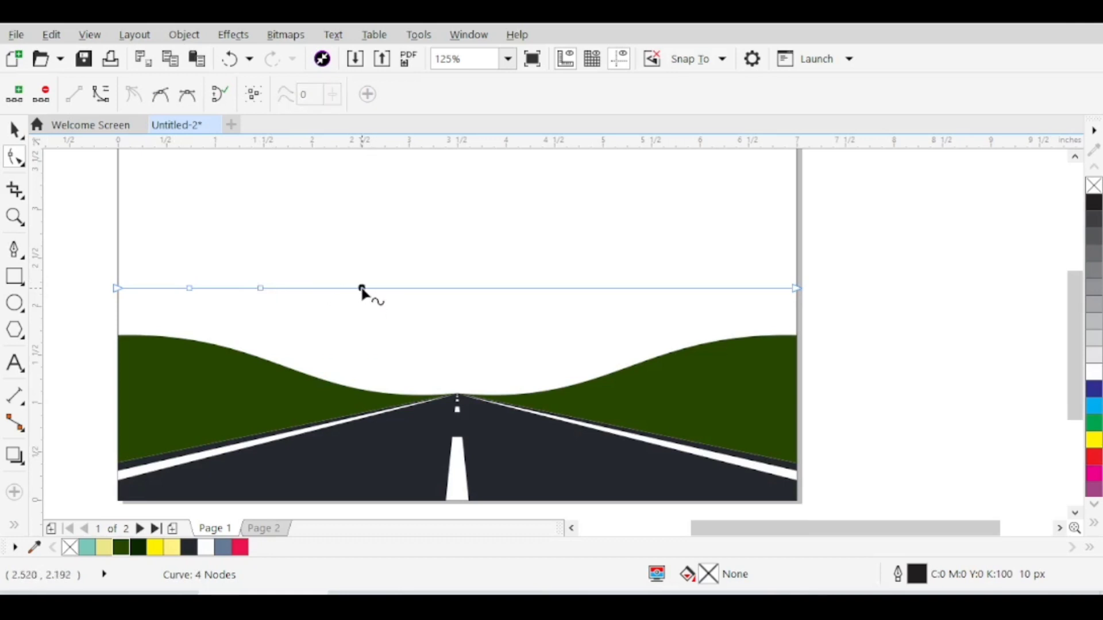
double_click(446, 288)
double_click(539, 289)
double_click(630, 288)
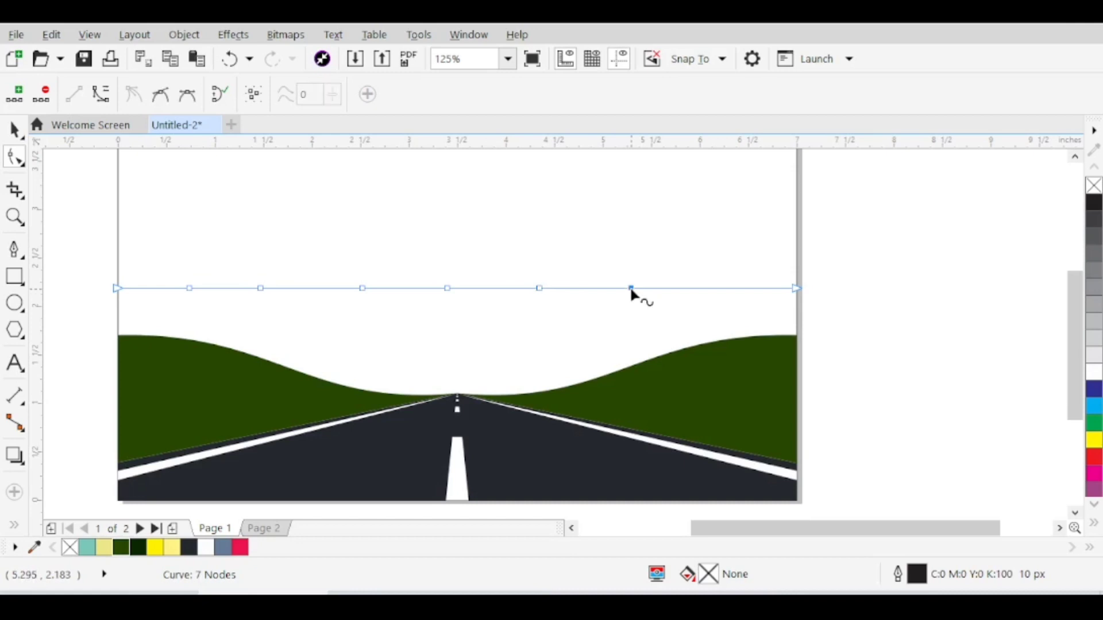
double_click(705, 288)
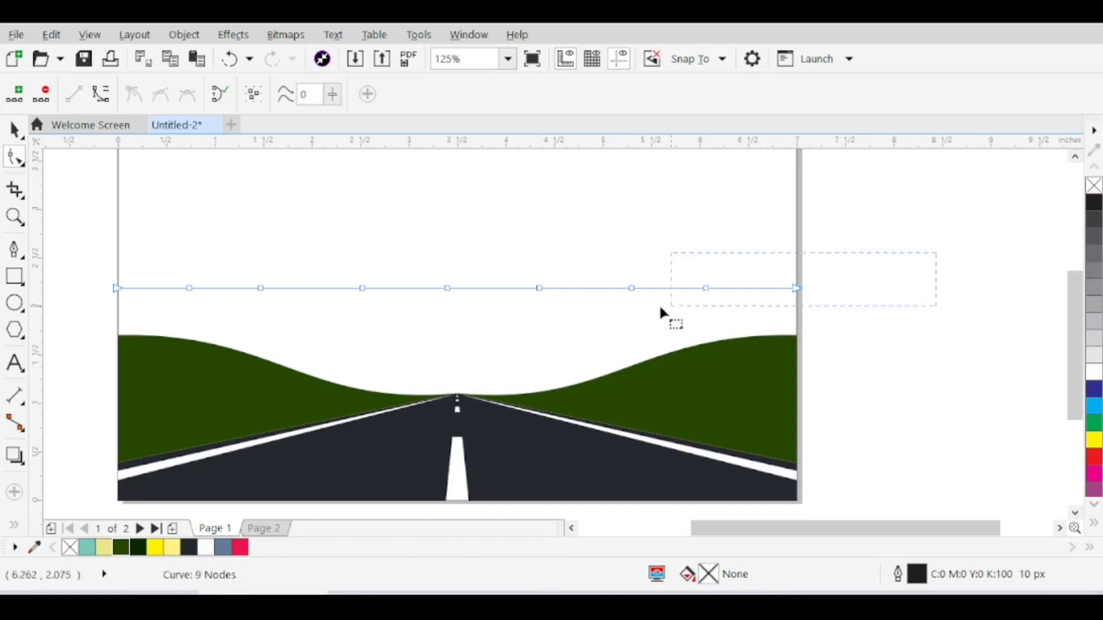
left_click_drag(93, 311, 95, 311)
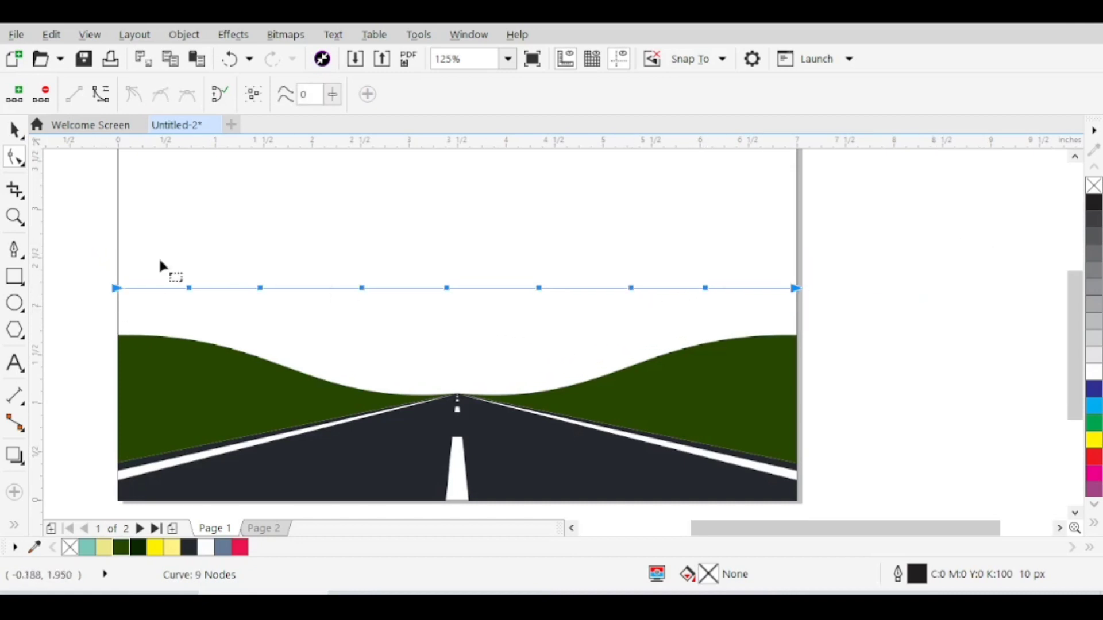
left_click(101, 94)
left_click(101, 292)
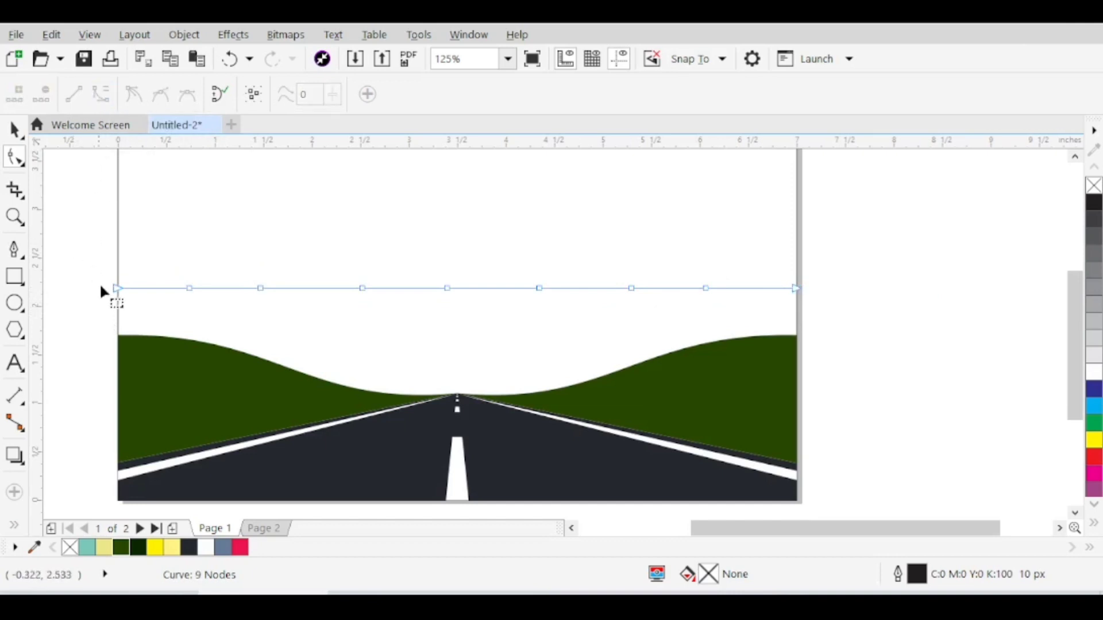
Step: Bend the line's first segment from the left up into a crest and its second segment down into a dip
left_click(115, 285)
scroll(149, 290, "up", 2)
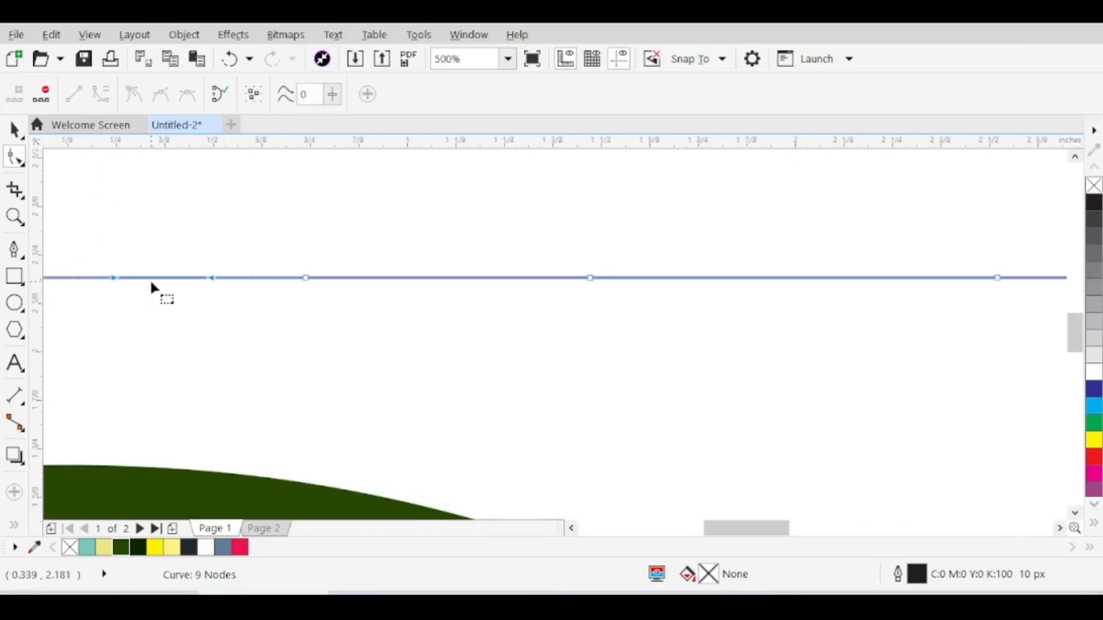
left_click_drag(150, 276, 149, 230)
scroll(160, 246, "down", 1)
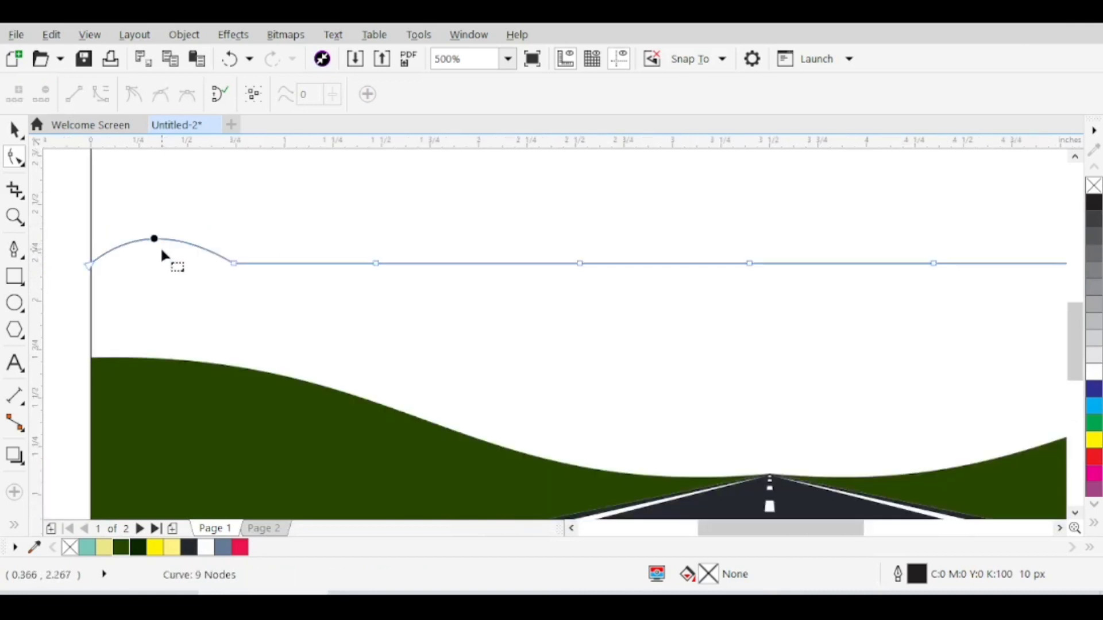
scroll(287, 270, "up", 1)
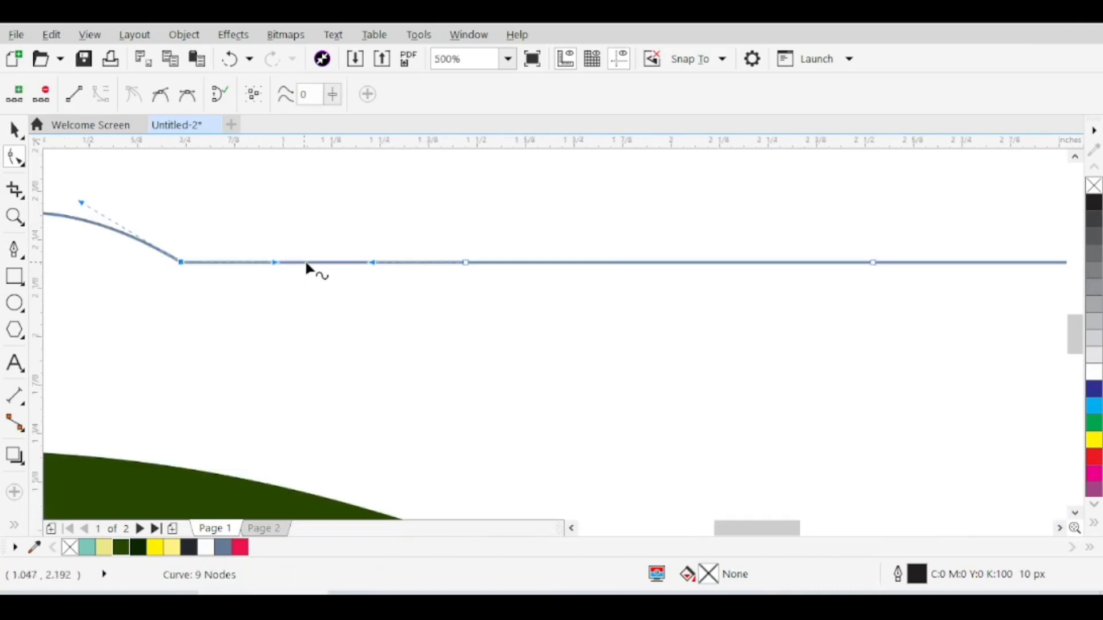
left_click_drag(307, 263, 316, 309)
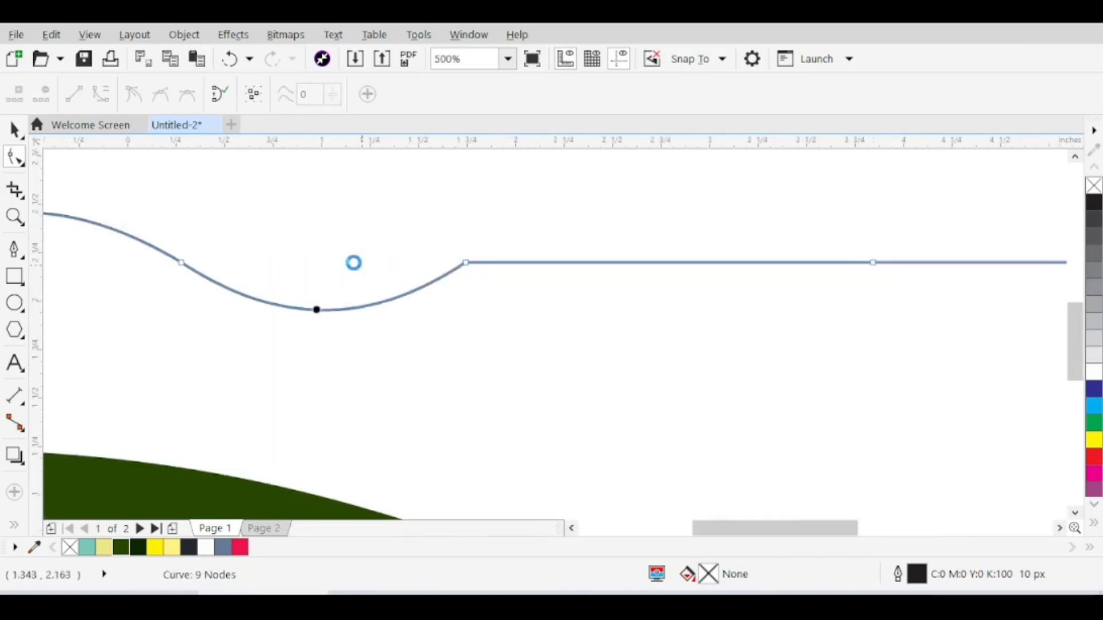
scroll(356, 262, "down", 1)
Step: Bend the line's third segment up into a wider crest and its fourth segment down into a dip
left_click(412, 263)
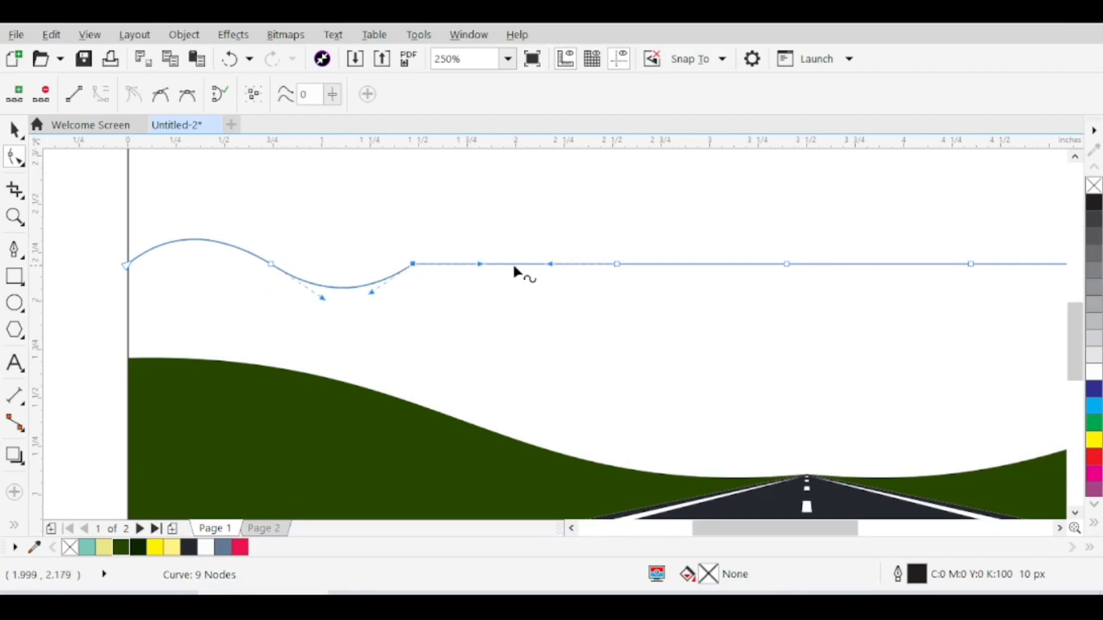
left_click_drag(513, 264, 515, 231)
scroll(348, 253, "down", 1)
scroll(344, 253, "down", 1)
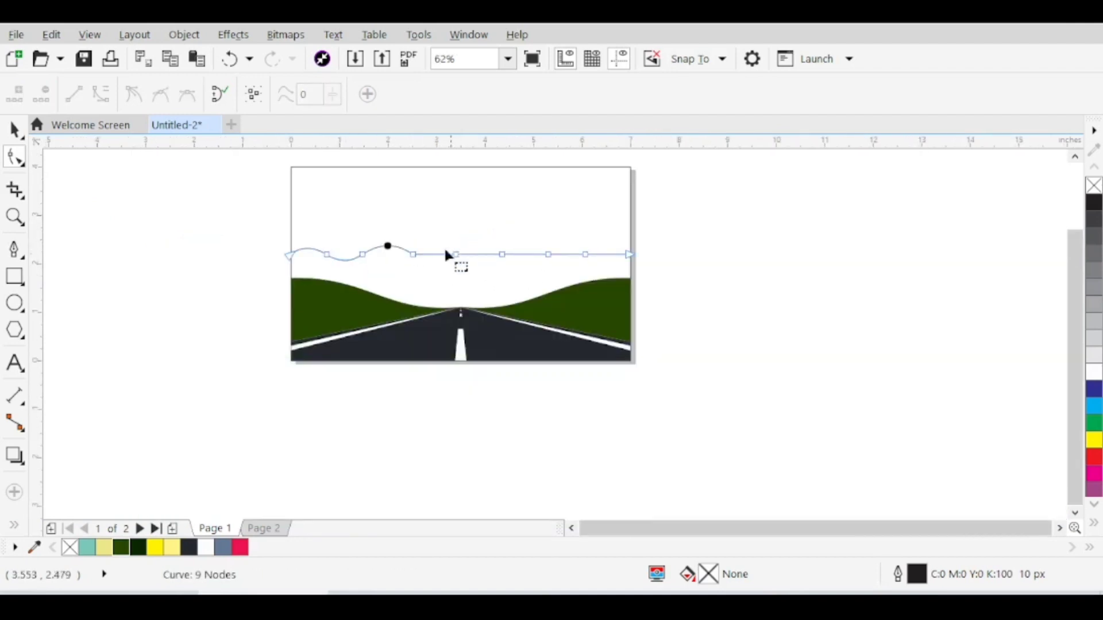
scroll(437, 253, "up", 1)
left_click(434, 255)
scroll(433, 256, "up", 2)
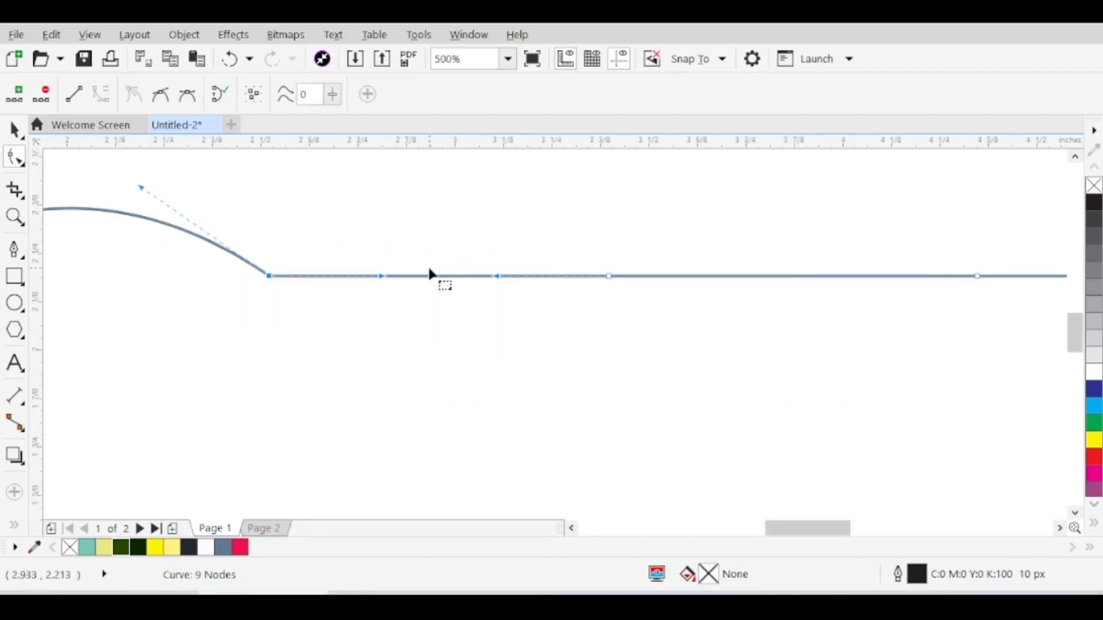
left_click_drag(435, 276, 438, 369)
scroll(450, 284, "down", 2)
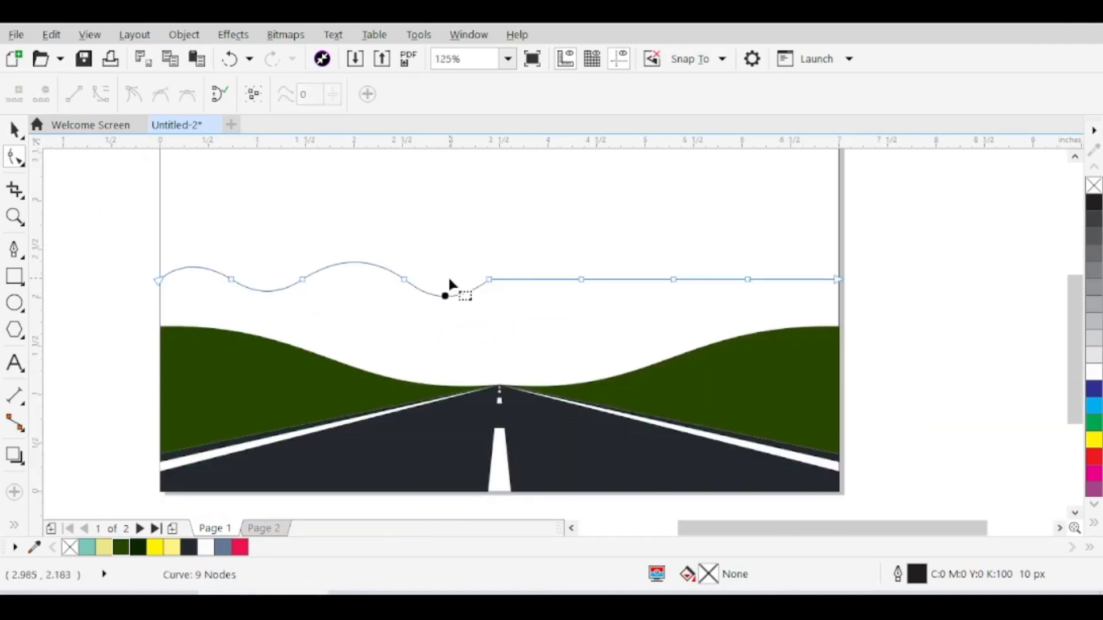
Step: Bend the line's fifth segment up into a crest and its sixth segment down into a dip
scroll(515, 280, "up", 1)
left_click(529, 283)
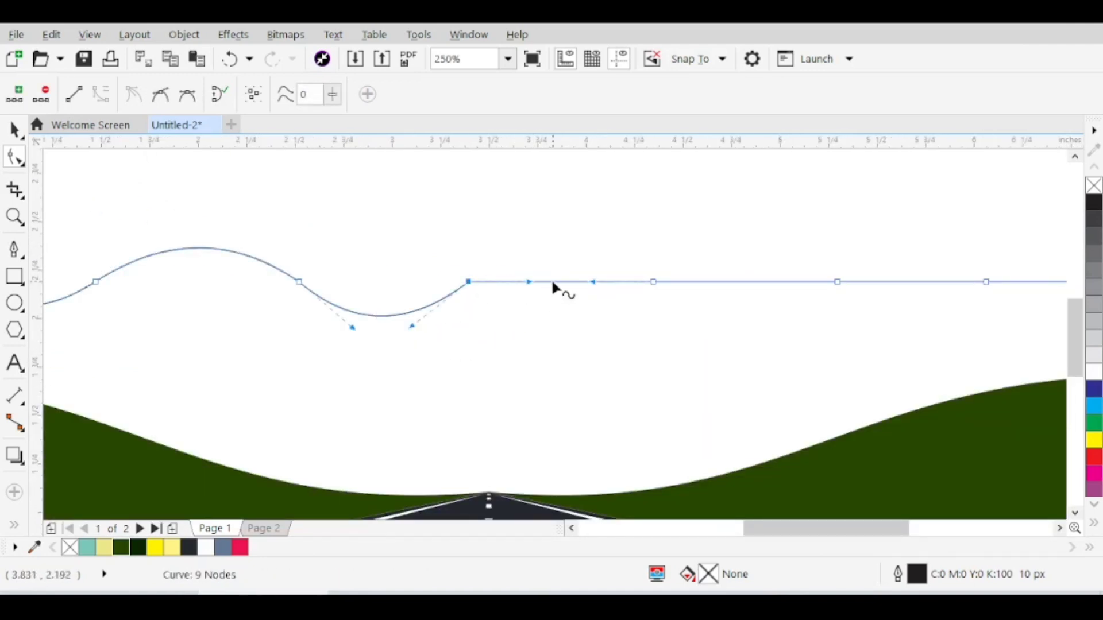
left_click_drag(553, 282, 561, 241)
scroll(468, 275, "down", 2)
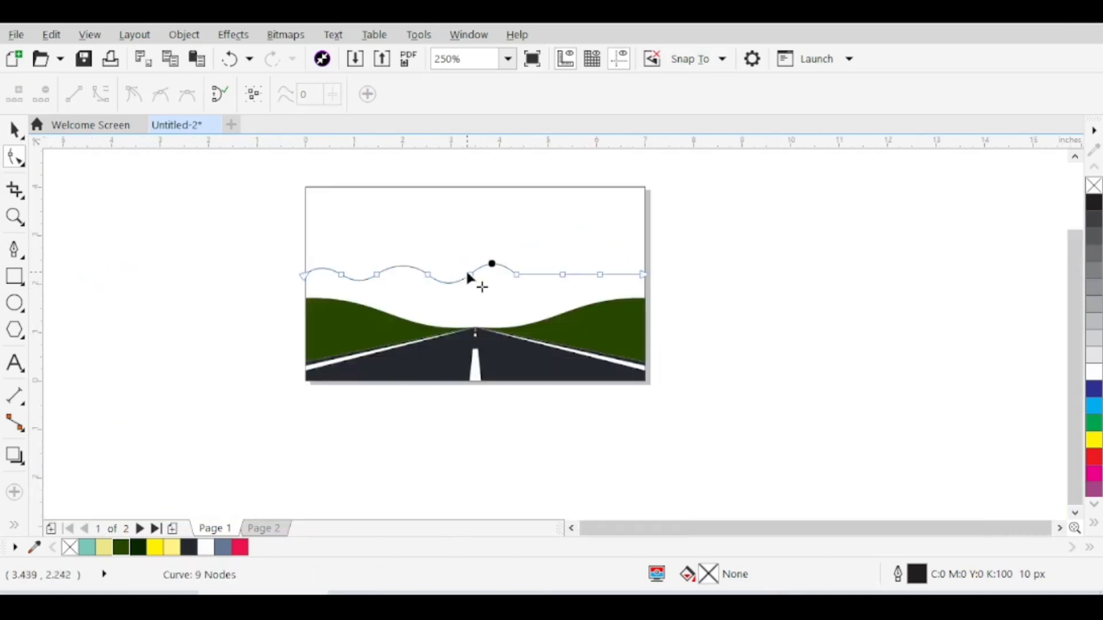
scroll(520, 276, "up", 1)
left_click(513, 270)
scroll(552, 271, "up", 1)
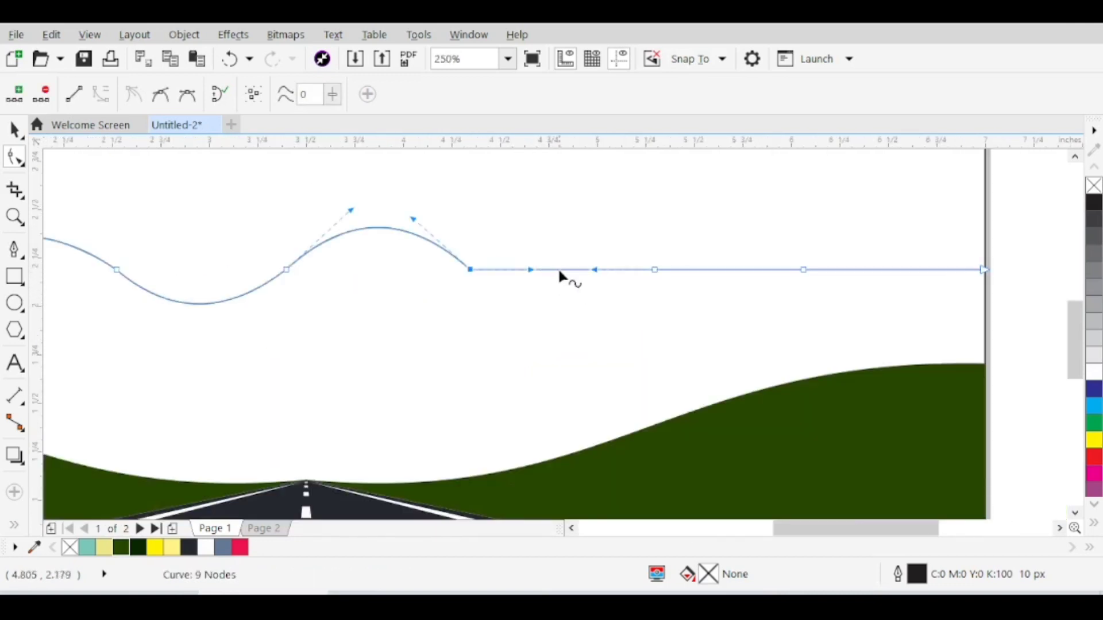
left_click(560, 271)
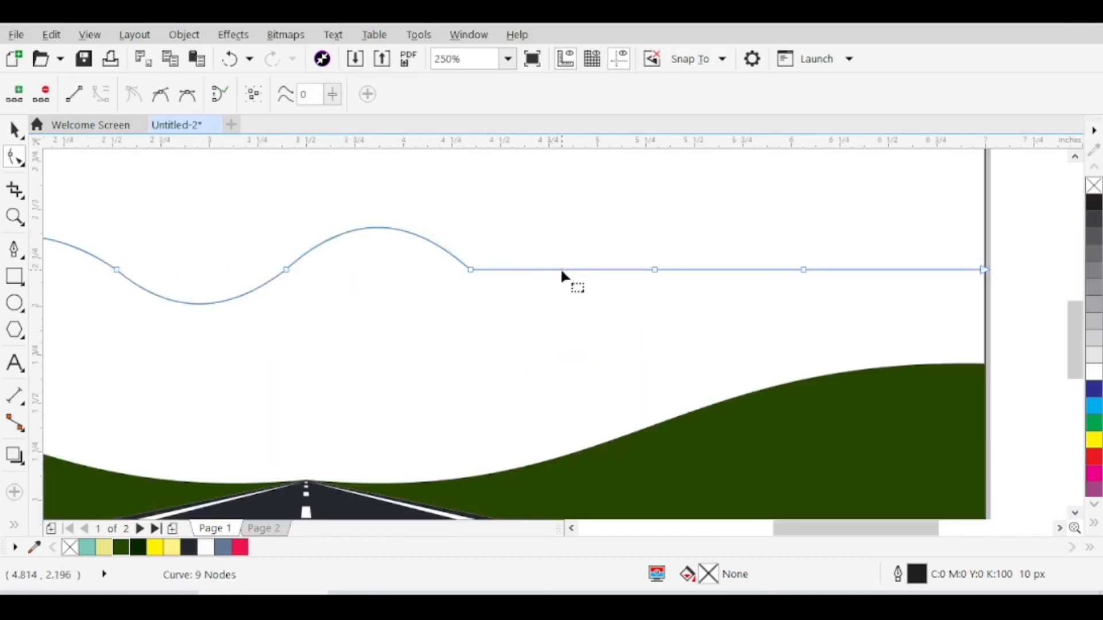
left_click(469, 270)
left_click_drag(563, 269, 563, 304)
Step: Bend the line's seventh segment up into a crest and its last segment down to the page's right edge
scroll(542, 305, "down", 1)
scroll(588, 282, "up", 1)
left_click(595, 282)
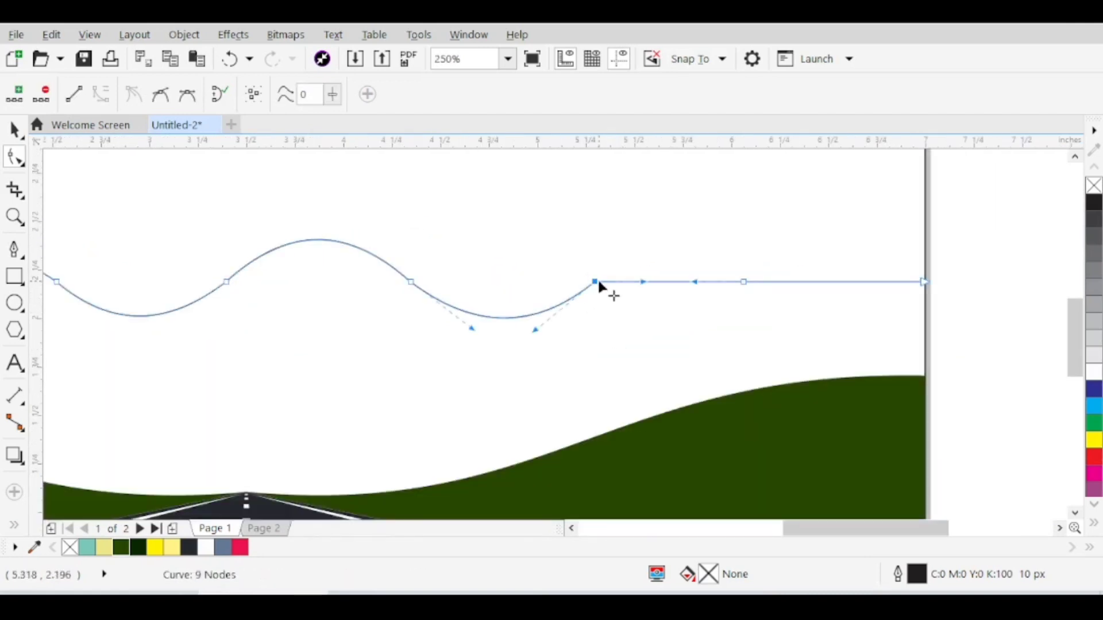
left_click_drag(666, 279, 672, 254)
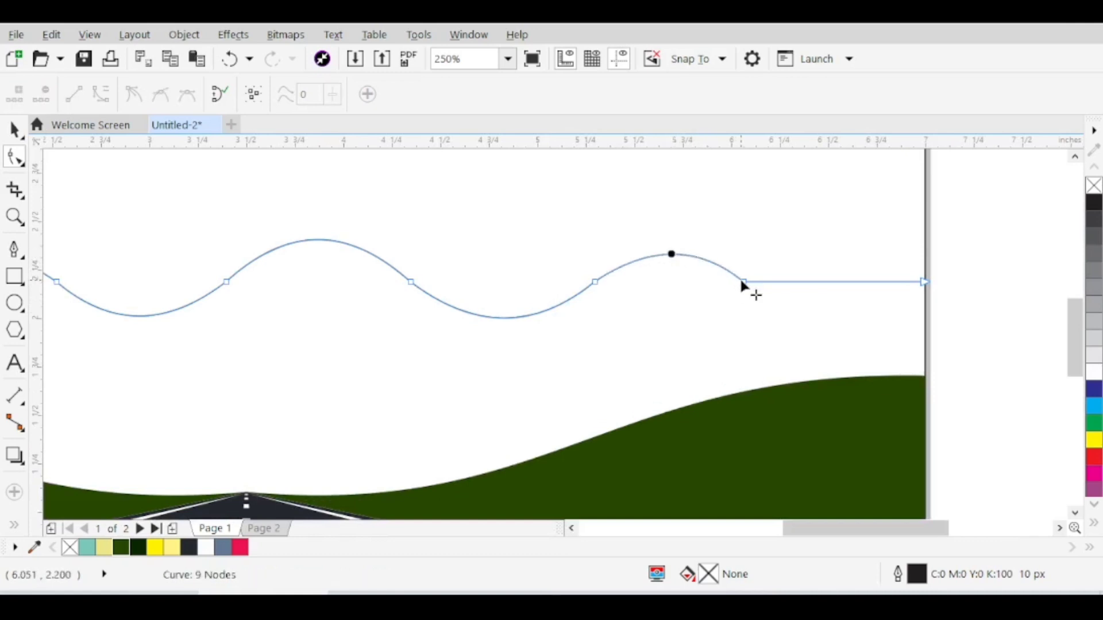
left_click(743, 281)
left_click_drag(825, 284, 828, 316)
scroll(827, 315, "down", 2)
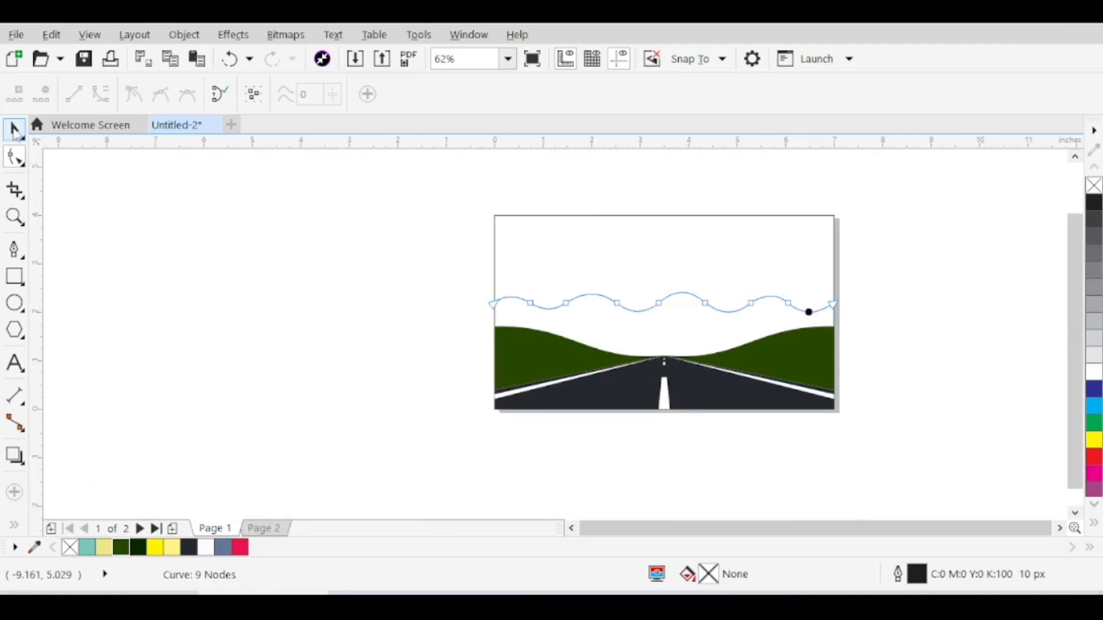
Step: Move the finished wavy line down about 0.2 inch so it sits just above the green hills
left_click(15, 134)
left_click(400, 305)
scroll(402, 305, "down", 1)
scroll(542, 306, "up", 1)
mouse_move(769, 277)
left_mouse_down()
mouse_move(387, 361)
mouse_move(350, 359)
left_mouse_up()
scroll(524, 318, "up", 1)
left_click_drag(527, 293, 525, 313)
scroll(516, 304, "down", 1)
key("Escape")
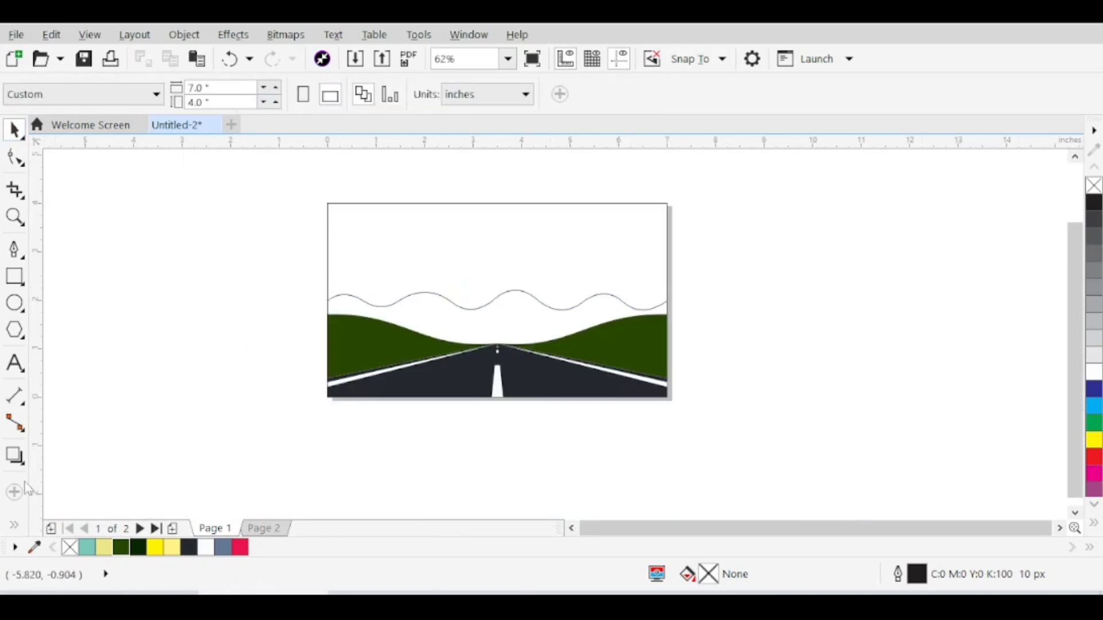
Step: Create a closed shape between the wavy line and the green hills with the Smart Fill tool
left_click(13, 527)
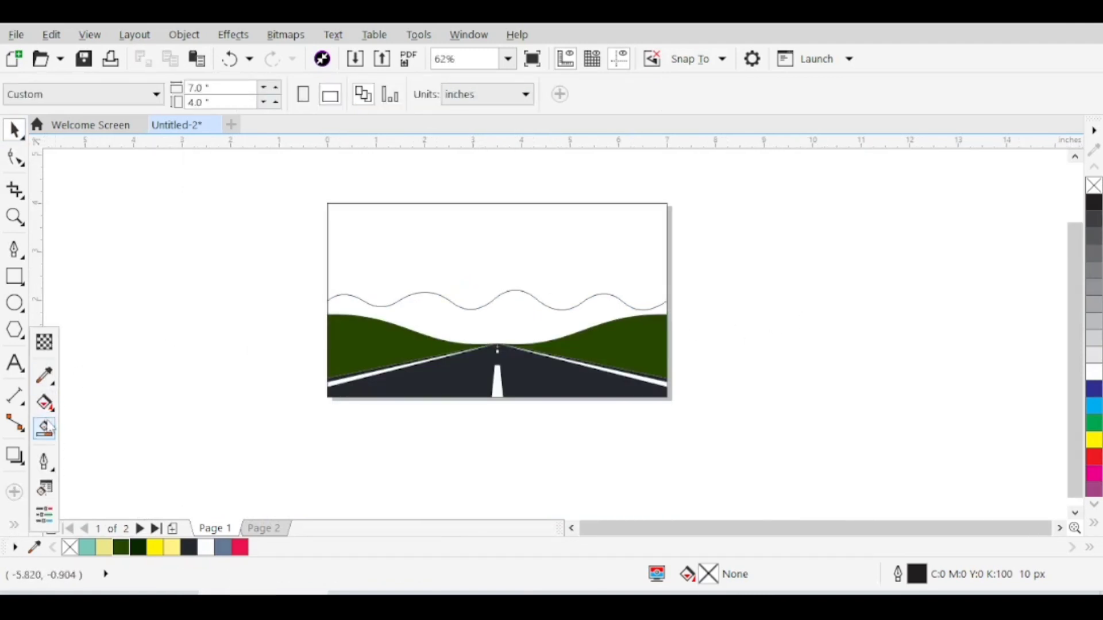
left_click(45, 428)
left_click(450, 318)
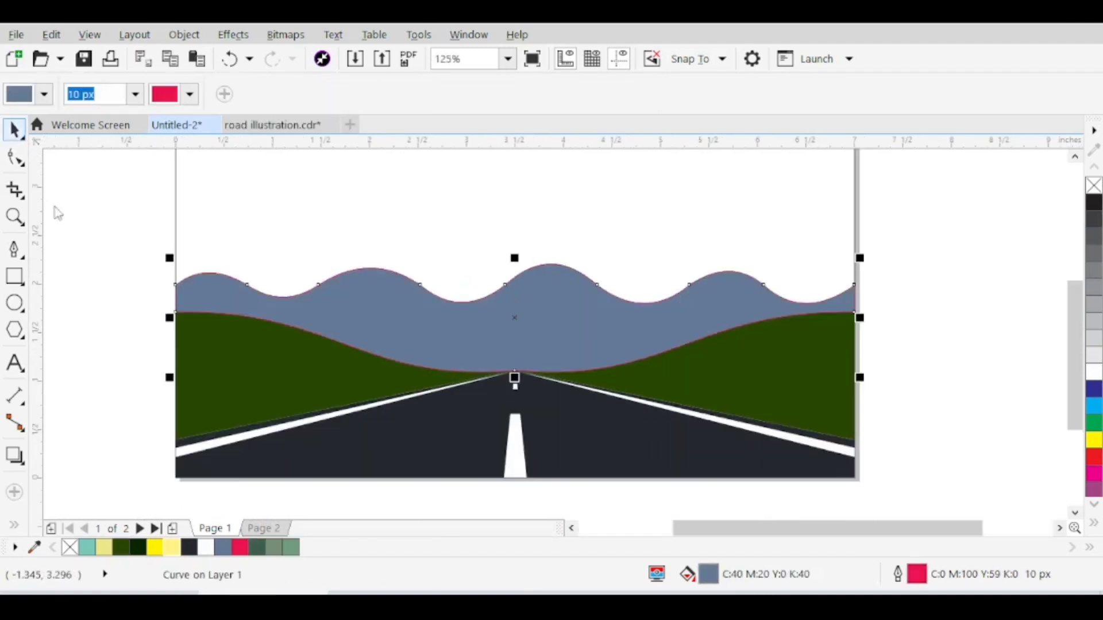
Step: Fill the new wavy hill shape with muted green #3E604F and remove its outline
key("space")
left_click(256, 547)
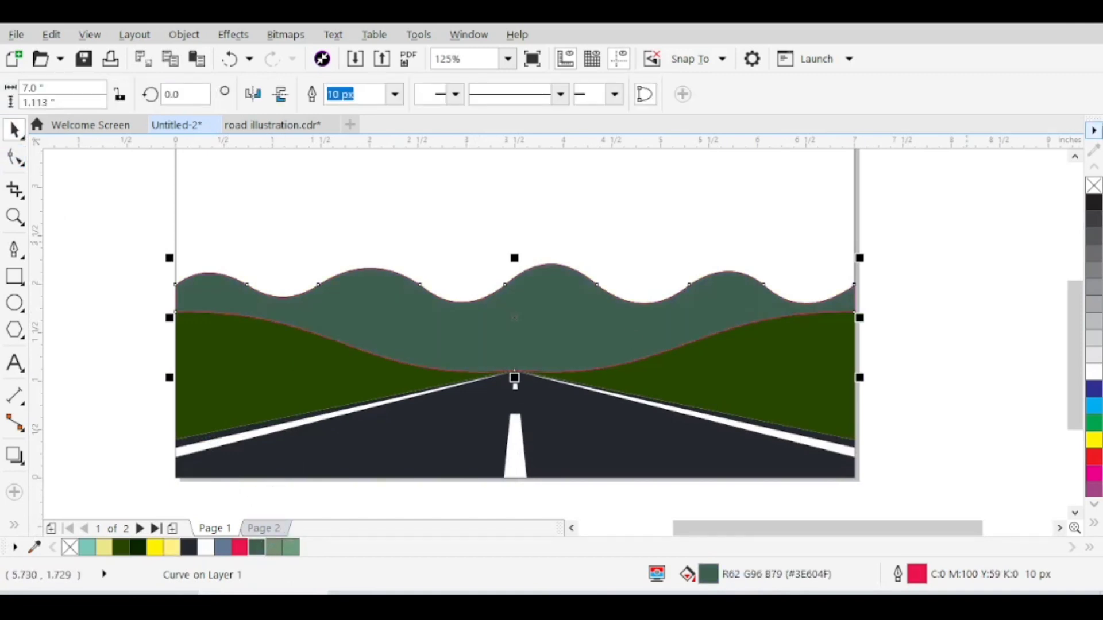
right_click(1093, 185)
left_click(1014, 223)
Step: Duplicate the wavy hill with a slight diagonal offset and fill the rear one with lighter grey-green #778F75
scroll(449, 358, "down", 2)
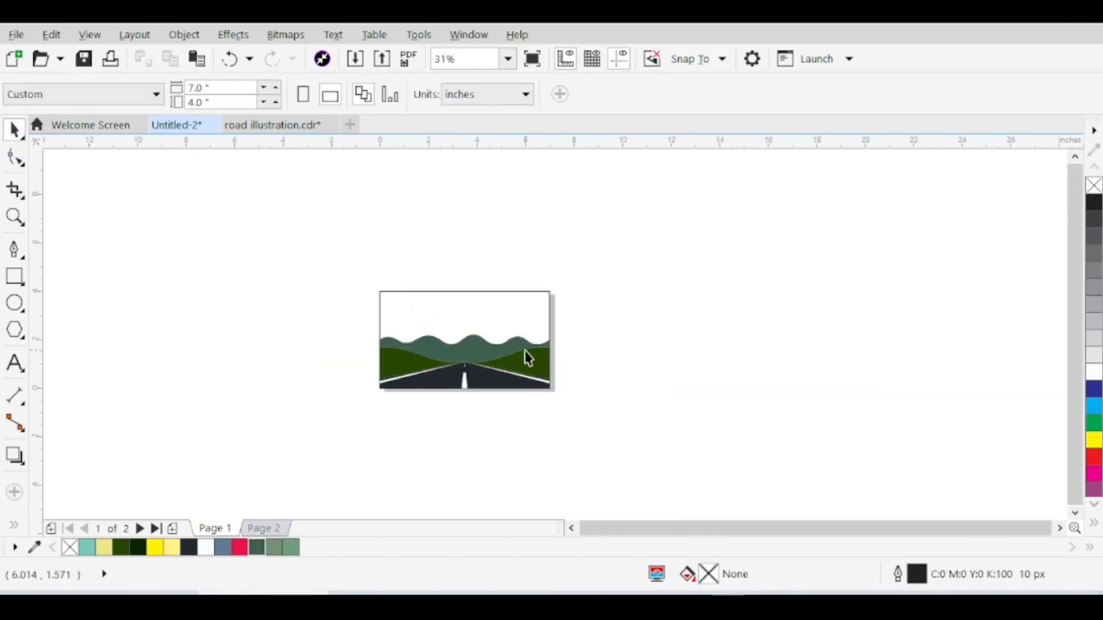
scroll(458, 349, "up", 1)
left_click(458, 349)
scroll(556, 342, "up", 1)
scroll(554, 346, "down", 1)
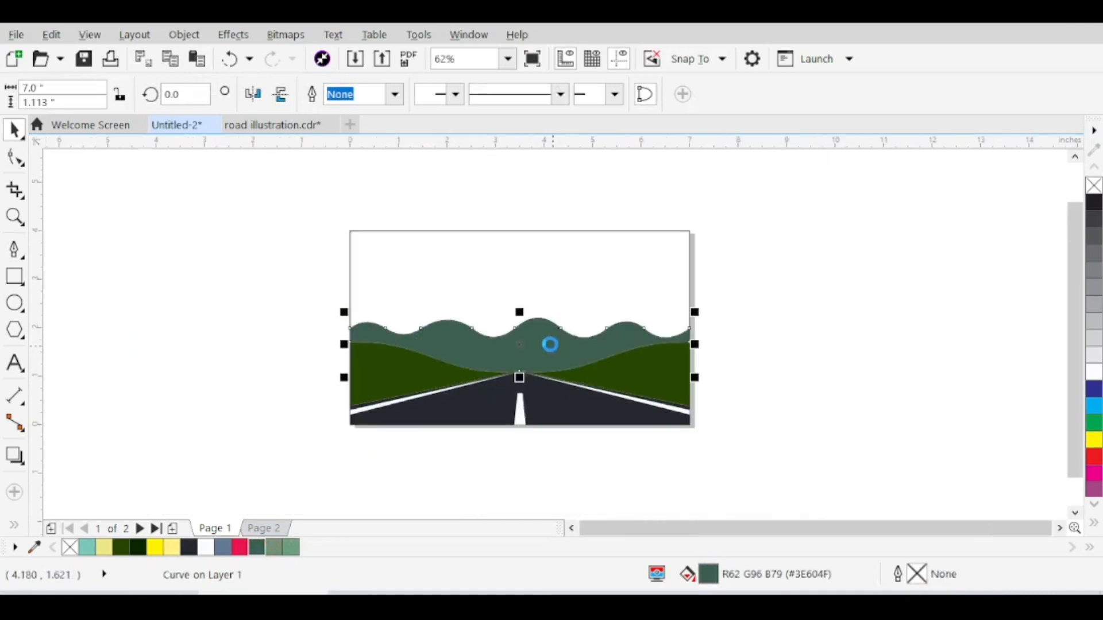
key("Escape")
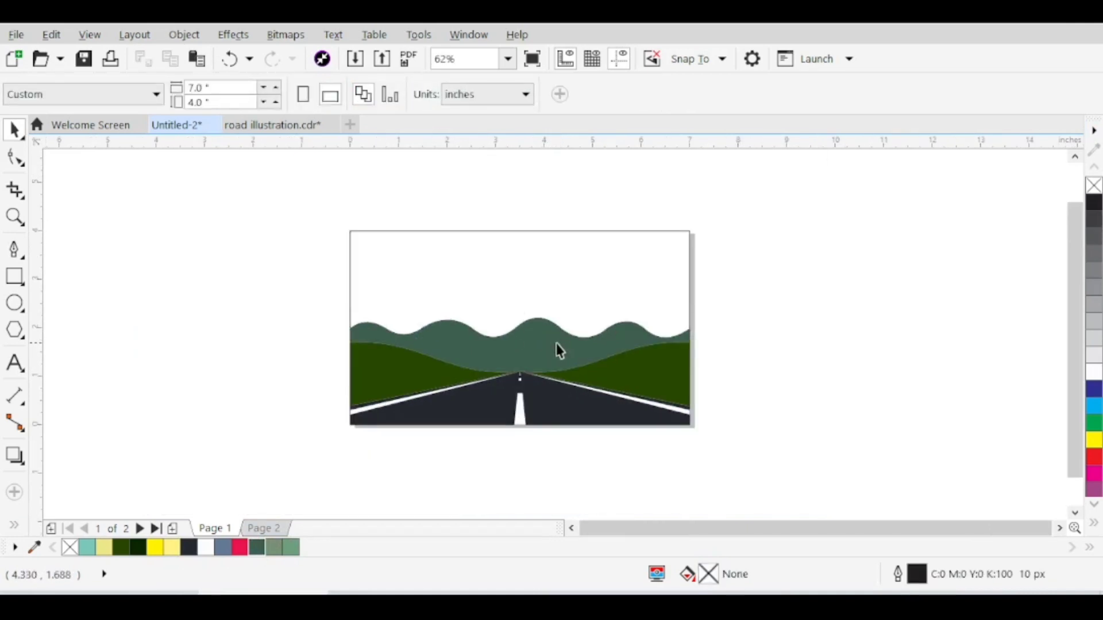
left_click(556, 344)
scroll(531, 344, "up", 2)
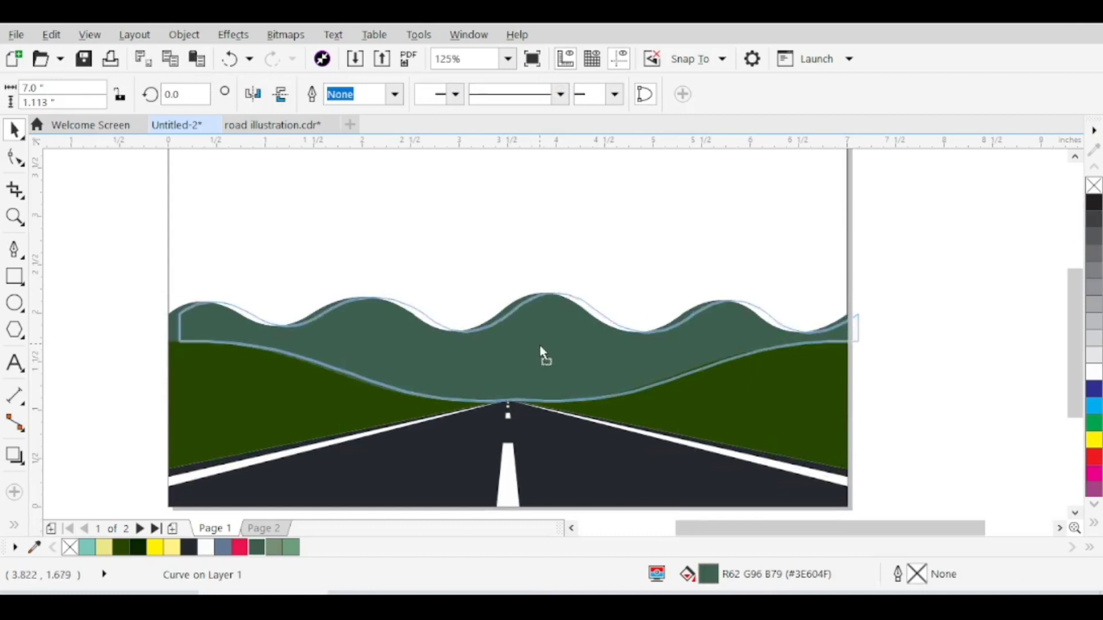
scroll(500, 331, "up", 4)
left_click_drag(514, 370, 498, 287)
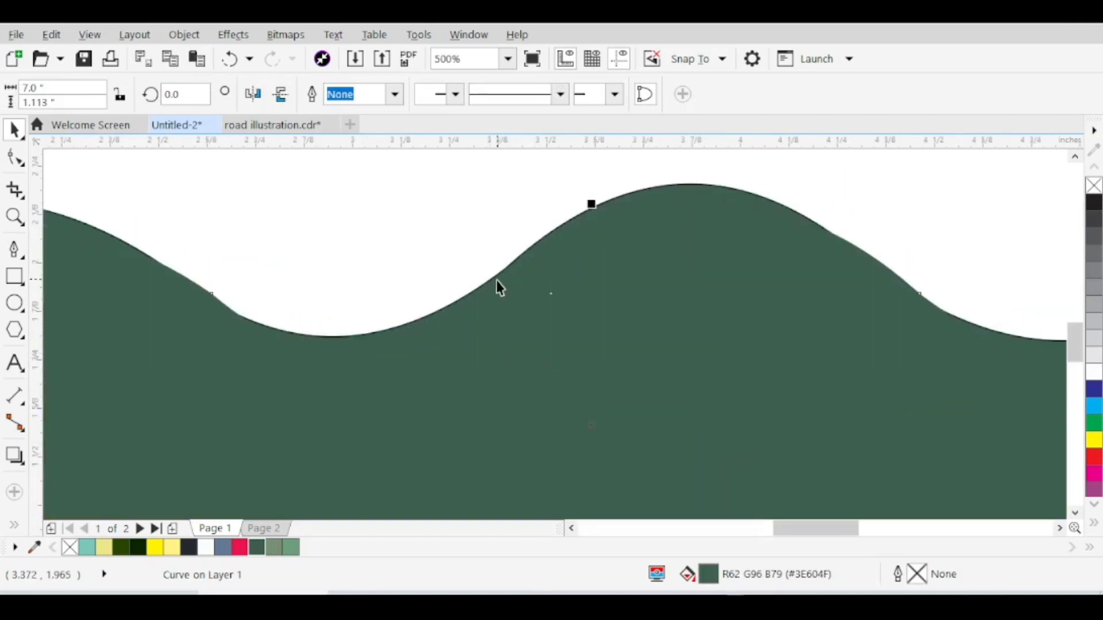
left_click(282, 549)
scroll(438, 356, "down", 6)
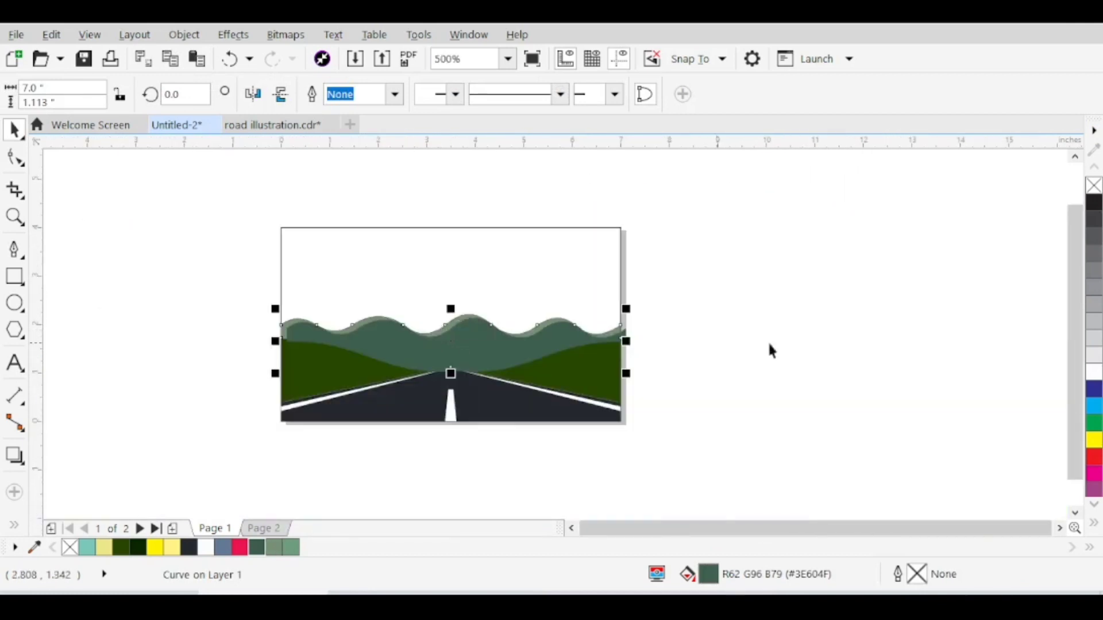
Step: Move the dark front wavy hill slightly up and left, narrowing its offset from the lighter hill to about 0.08 inch
left_click(768, 341)
scroll(450, 328, "up", 2)
left_click(440, 337)
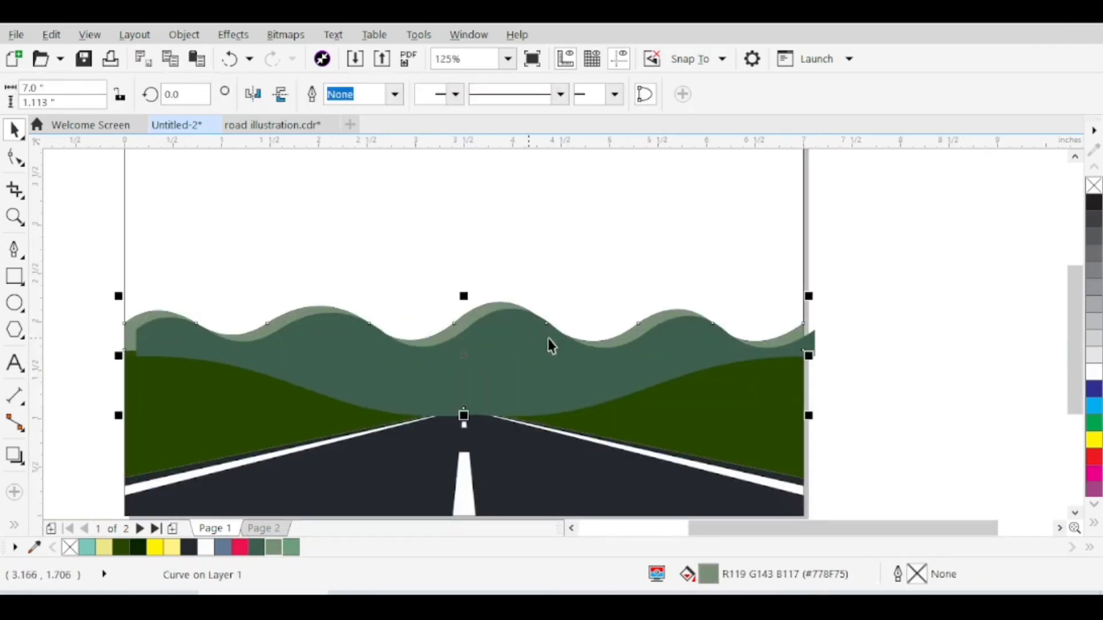
mouse_move(515, 347)
left_mouse_down()
mouse_move(529, 351)
mouse_move(519, 352)
mouse_move(527, 363)
mouse_move(525, 352)
mouse_move(495, 350)
mouse_move(510, 332)
left_mouse_up()
scroll(492, 315, "down", 2)
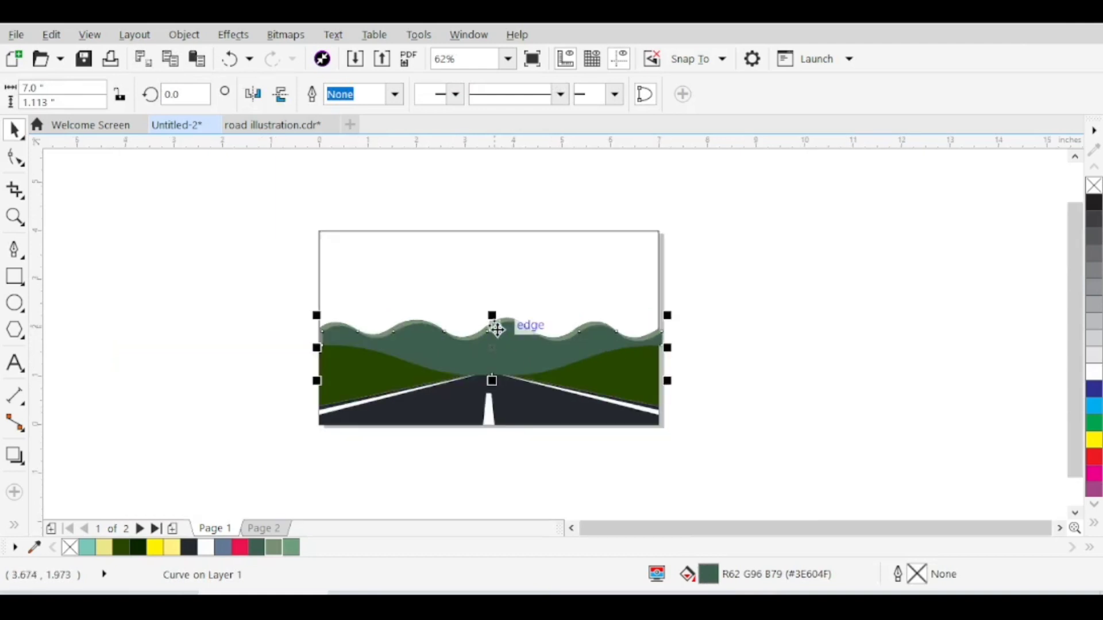
Step: Select both wavy hills and PowerClip them inside the 7 × 4 inch page rectangle
scroll(480, 337, "up", 3)
left_click(487, 336, "shift")
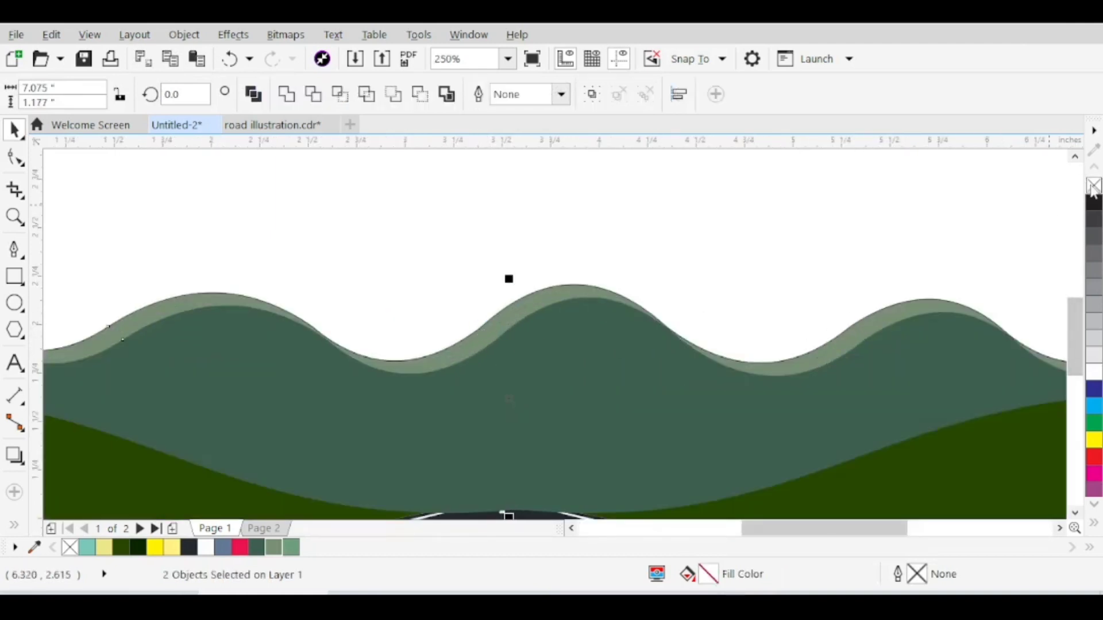
scroll(637, 280, "down", 4)
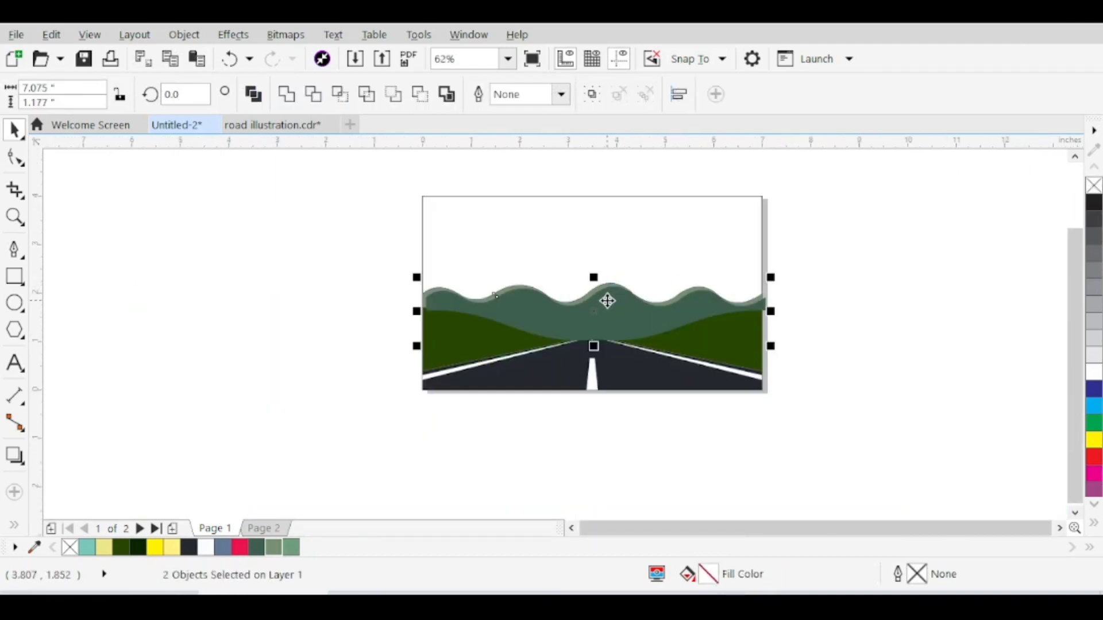
right_click(607, 301)
left_click(690, 120)
left_click(623, 244)
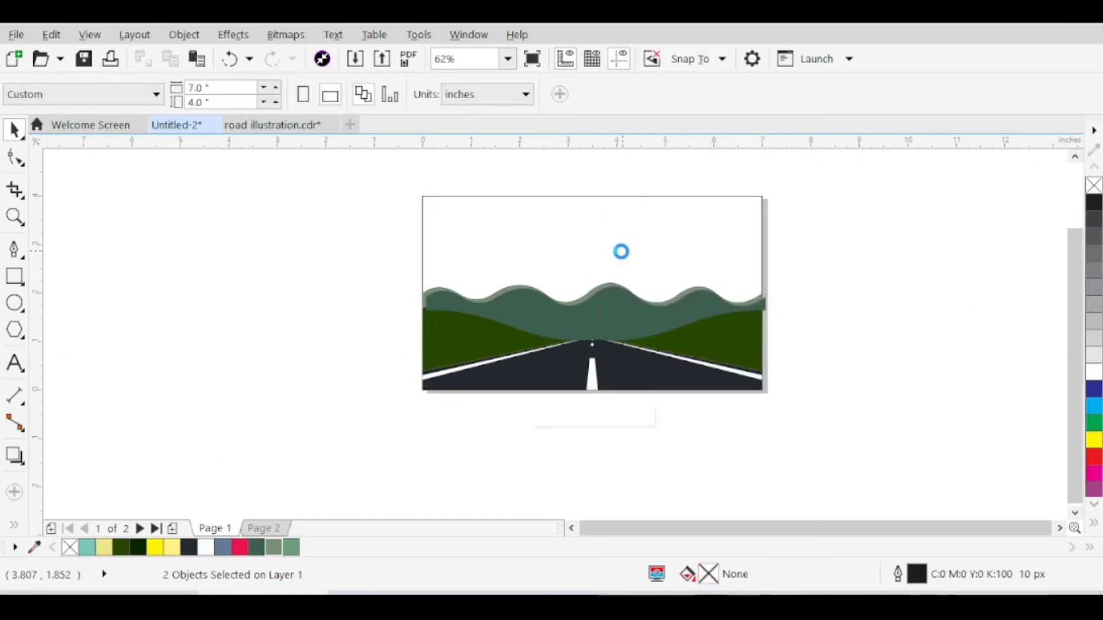
Step: Open the rectangle's PowerClip contents for editing and remove the outline from both wavy hills
scroll(598, 327, "up", 2)
left_click(549, 429)
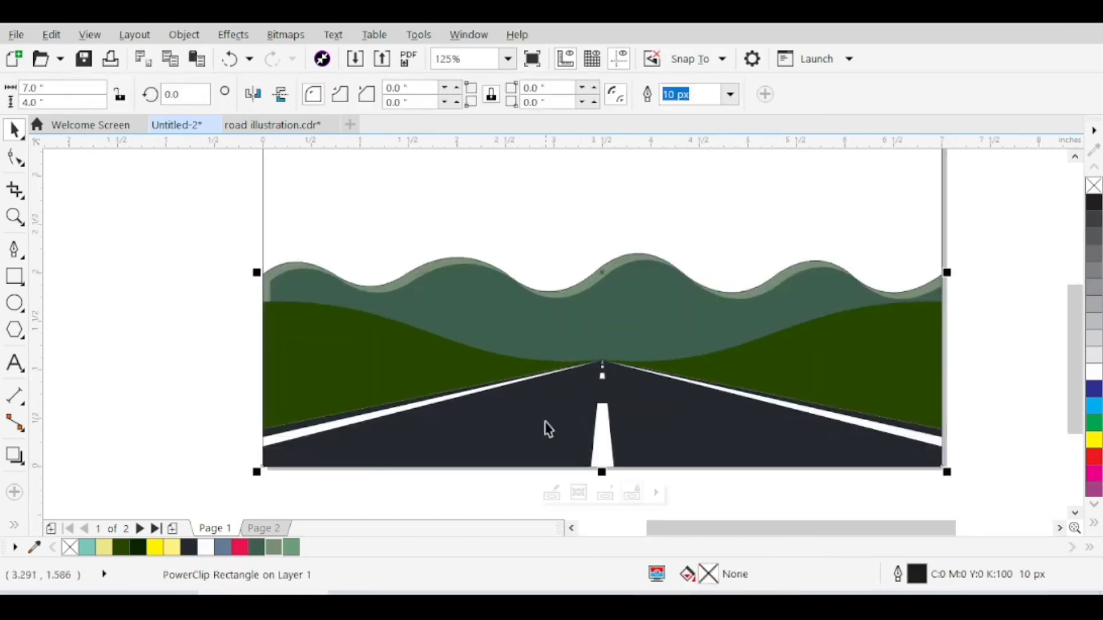
left_click(552, 493)
scroll(598, 299, "down", 2)
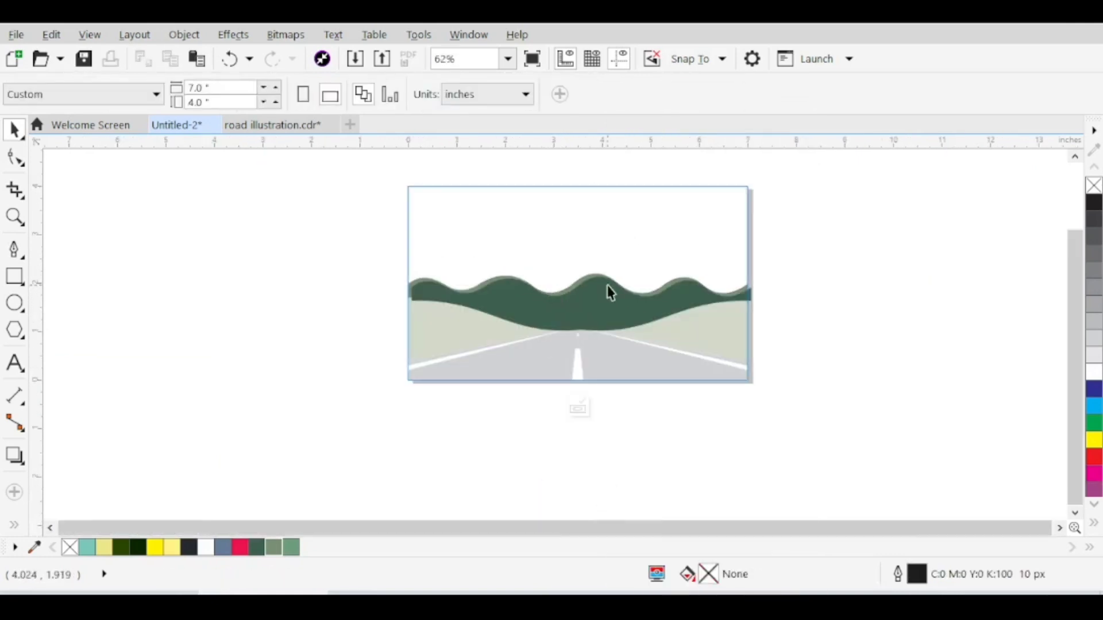
scroll(643, 282, "up", 2)
left_click_drag(273, 435, 137, 418)
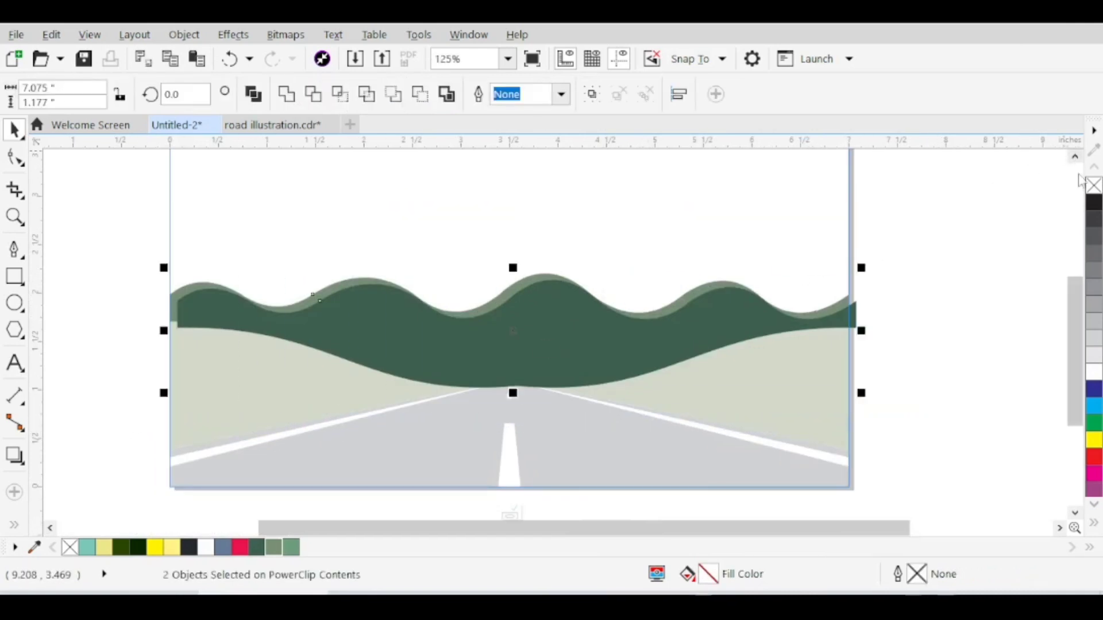
right_click(1094, 186)
scroll(477, 320, "up", 2)
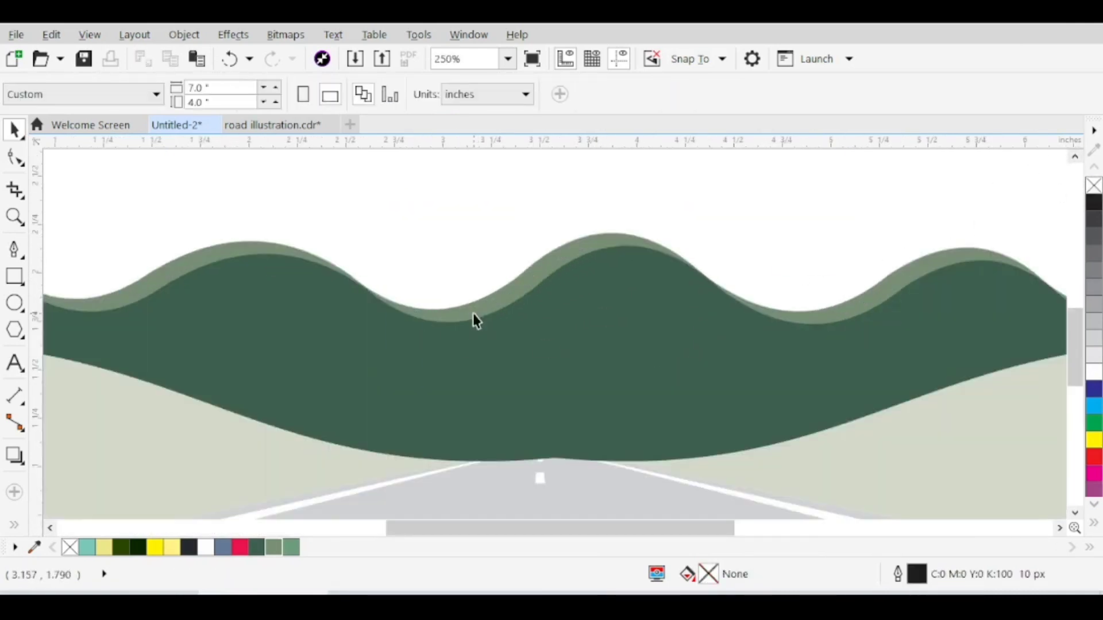
Step: Enlarge both wavy hills from their centre to about 7.82 × 1.3 inches and finish editing the PowerClip
scroll(501, 299, "down", 2)
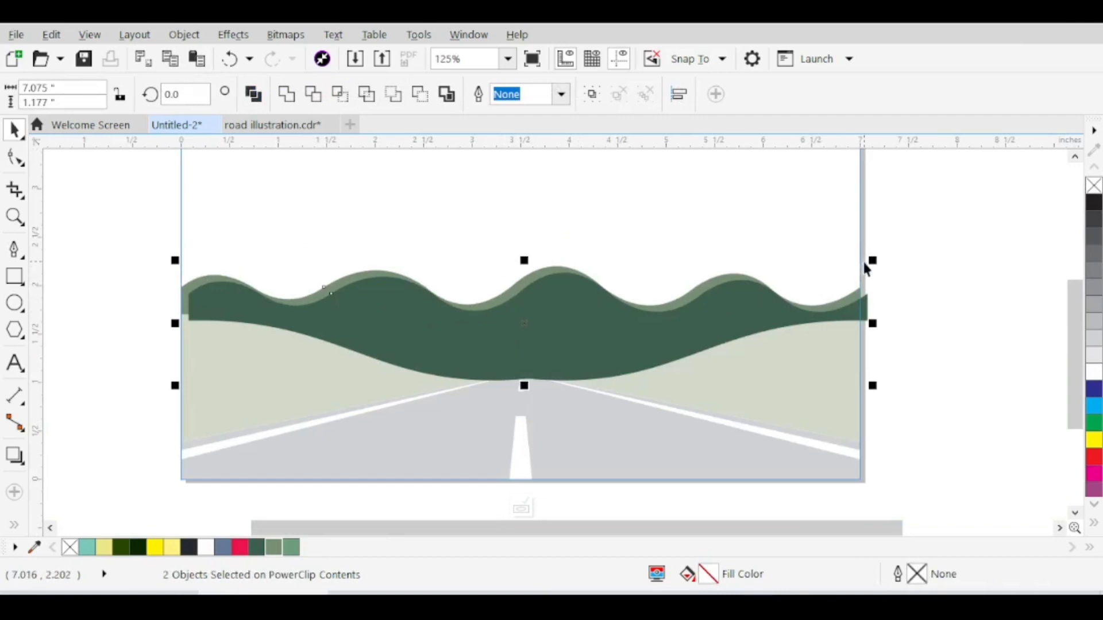
left_click_drag(873, 259, 909, 254)
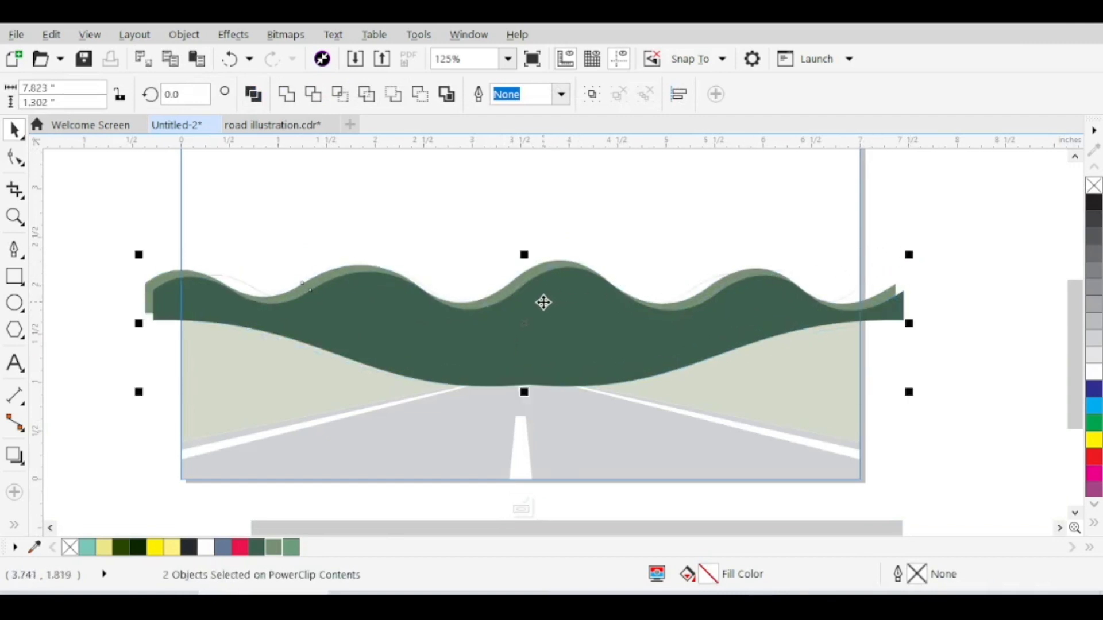
left_click(522, 505)
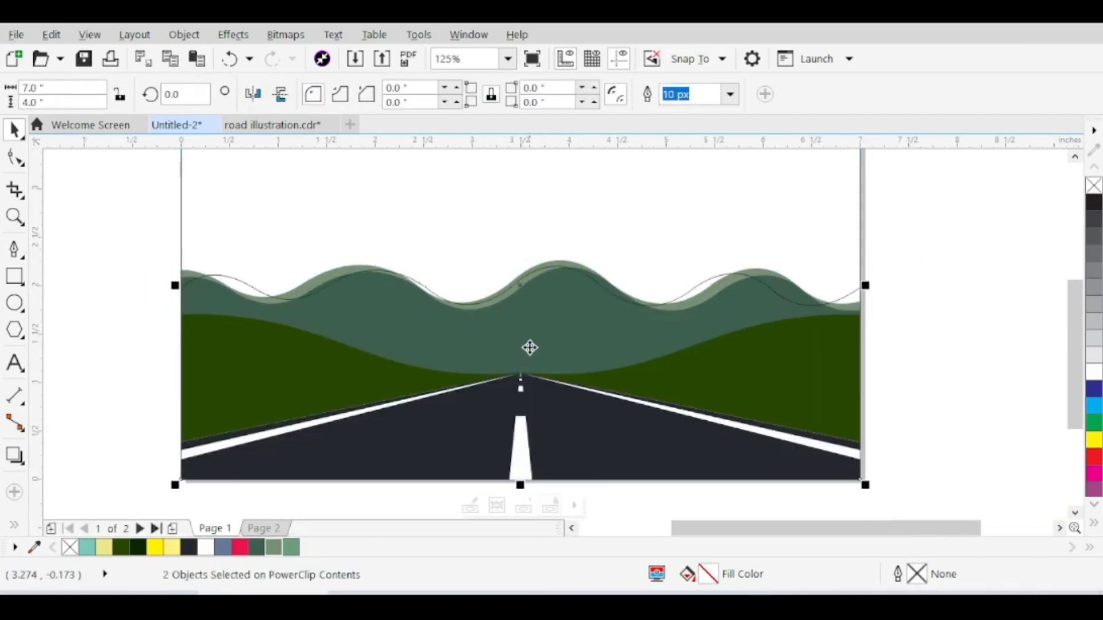
Step: Delete the leftover black wavy line running across the background hills
key("F3")
key("Escape")
scroll(625, 323, "up", 3)
left_click(621, 301)
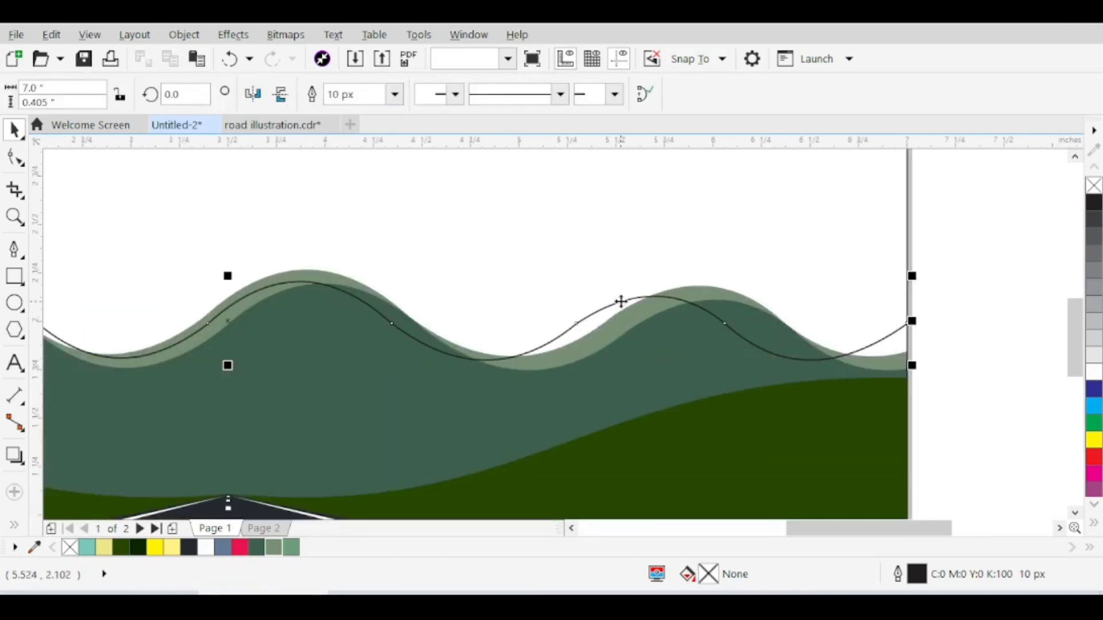
key("Delete")
scroll(622, 309, "down", 3)
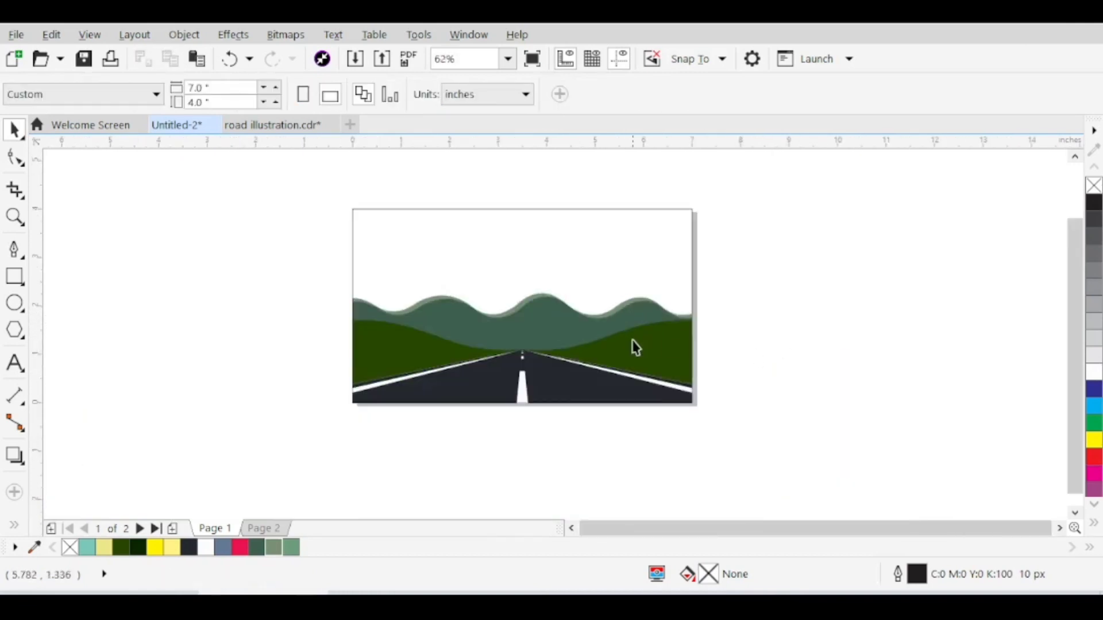
Step: Reopen the PowerClip contents and move the lighter rear hill left by about 0.25 inch
scroll(580, 332, "up", 3)
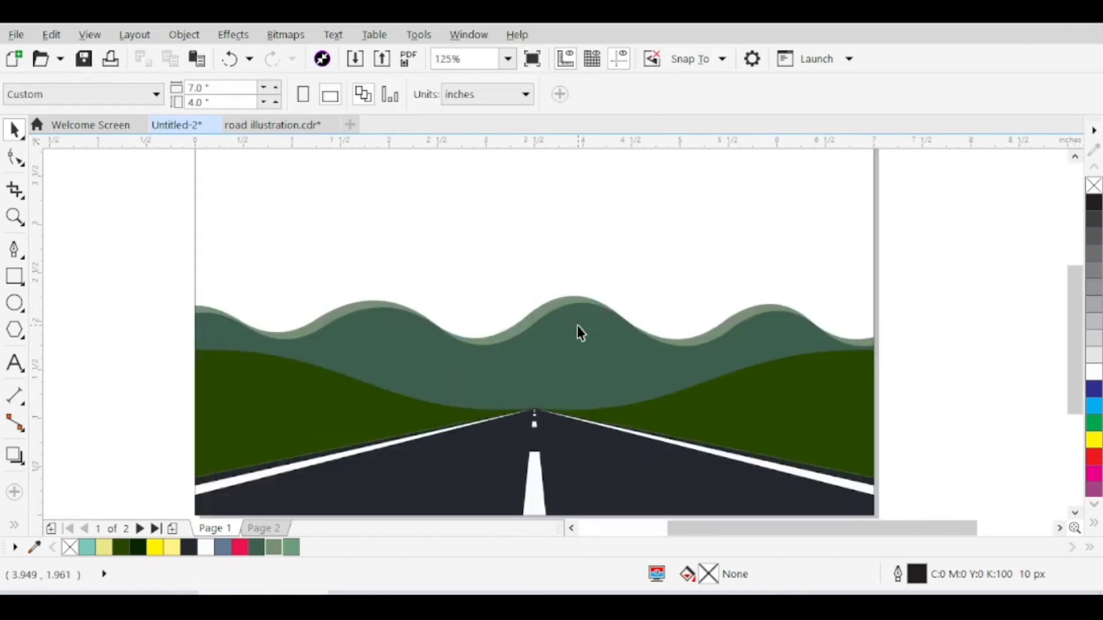
left_click(538, 350)
scroll(545, 333, "down", 3)
left_click(493, 444)
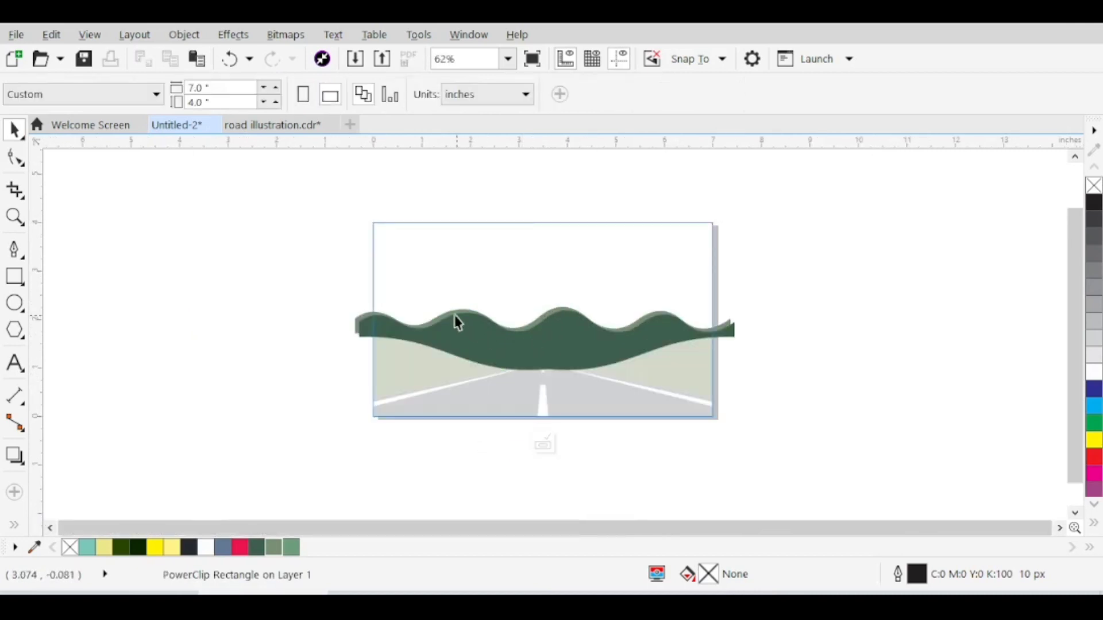
scroll(457, 321, "up", 3)
left_click(458, 312)
left_click_drag(458, 312, 435, 309)
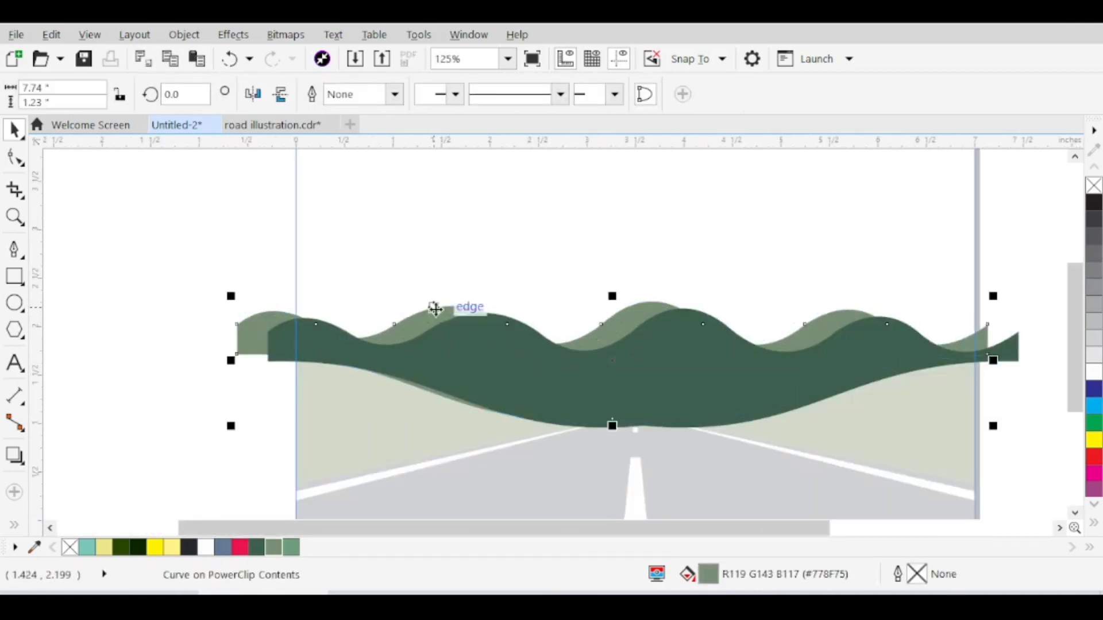
Step: Lower the lighter rear hill by about 0.05 inch and finish editing the PowerClip
scroll(616, 320, "up", 1)
mouse_move(616, 319)
left_mouse_down()
mouse_move(617, 337)
mouse_move(635, 309)
mouse_move(615, 319)
left_mouse_up()
scroll(610, 300, "down", 1)
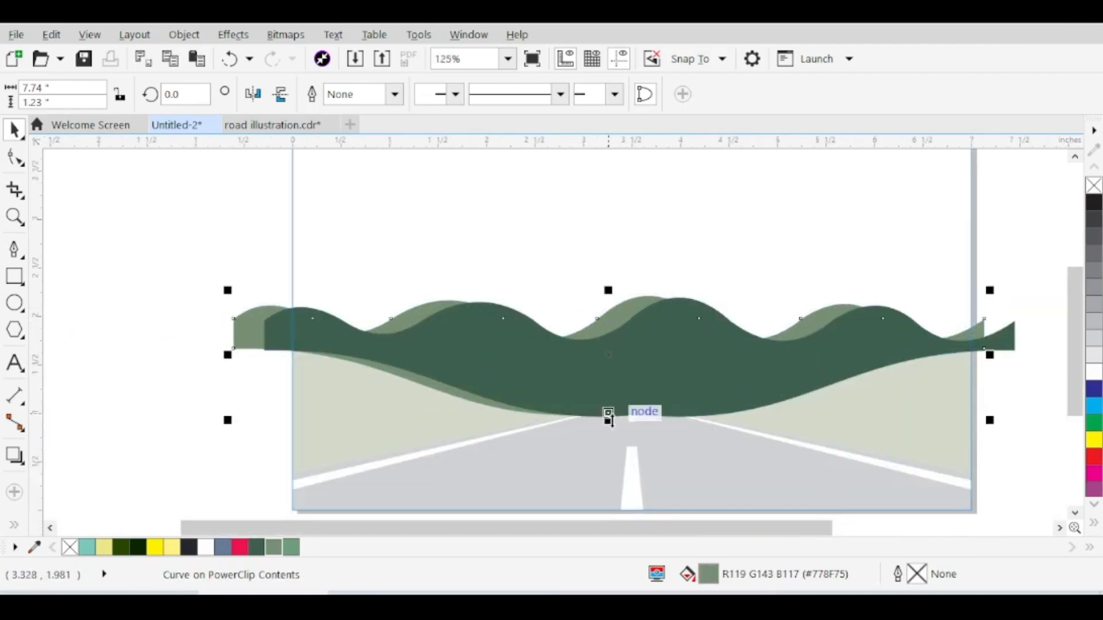
scroll(623, 314, "down", 1)
left_click(628, 440)
left_click(711, 469)
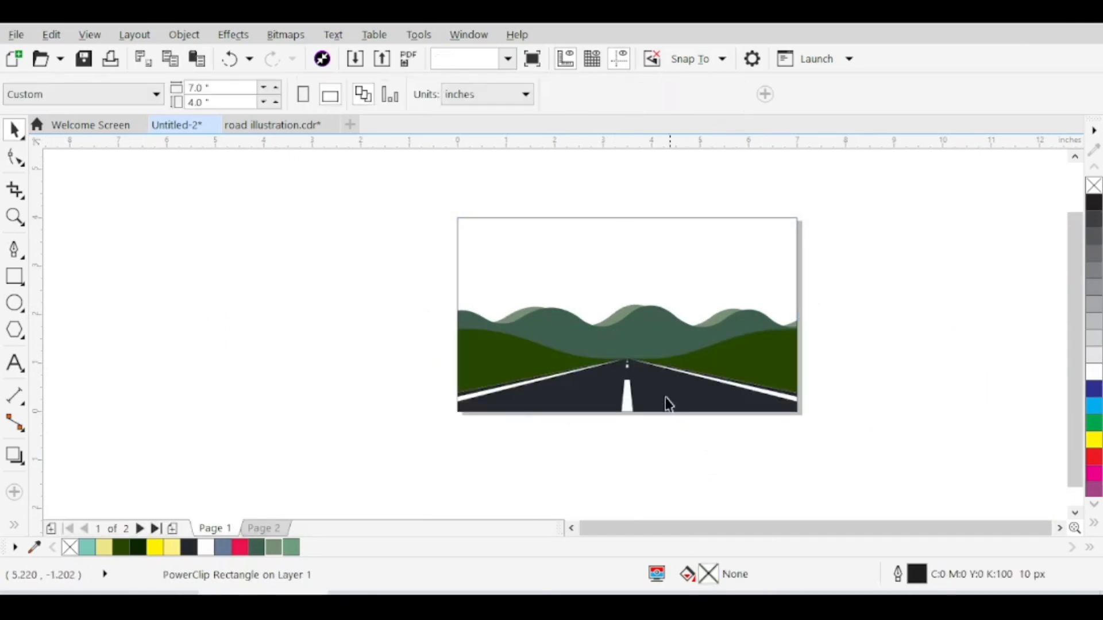
Step: Select both wavy hills within the PowerClip and flatten them from the top to about 1.04 inches high
scroll(613, 362, "down", 1)
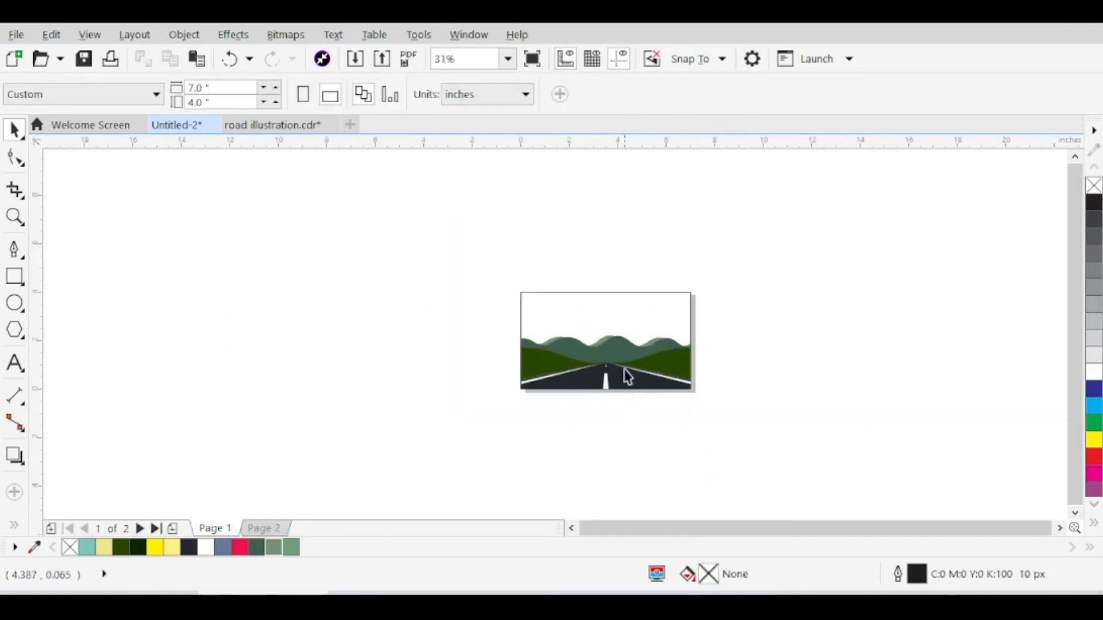
left_click(609, 356)
left_click(607, 339, "ctrl")
scroll(603, 333, "up", 2)
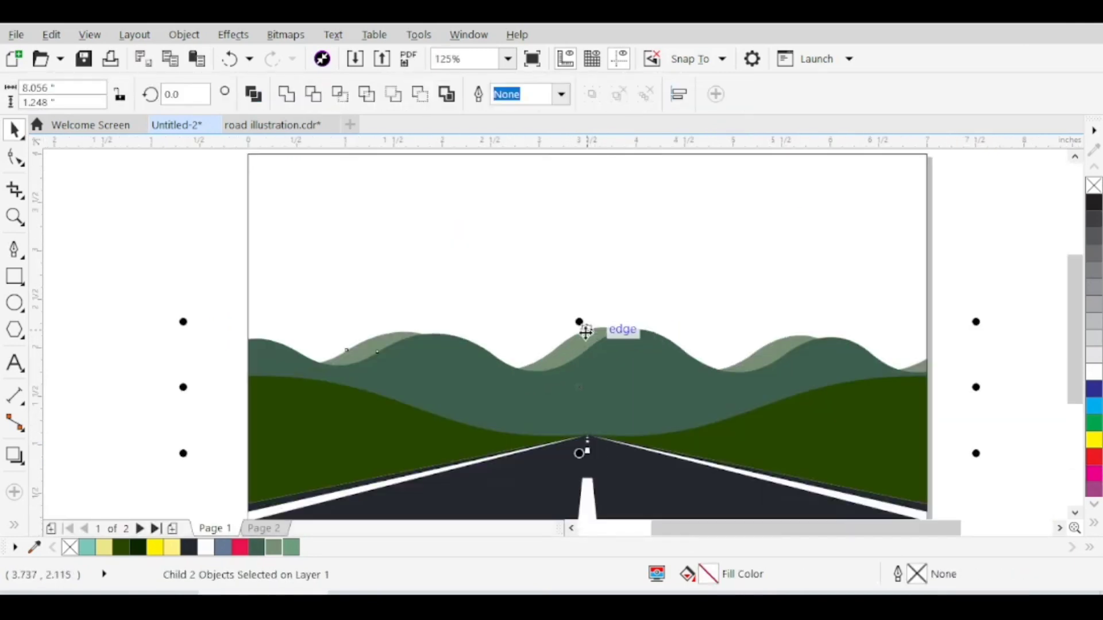
left_click_drag(579, 321, 585, 343)
scroll(593, 328, "down", 1)
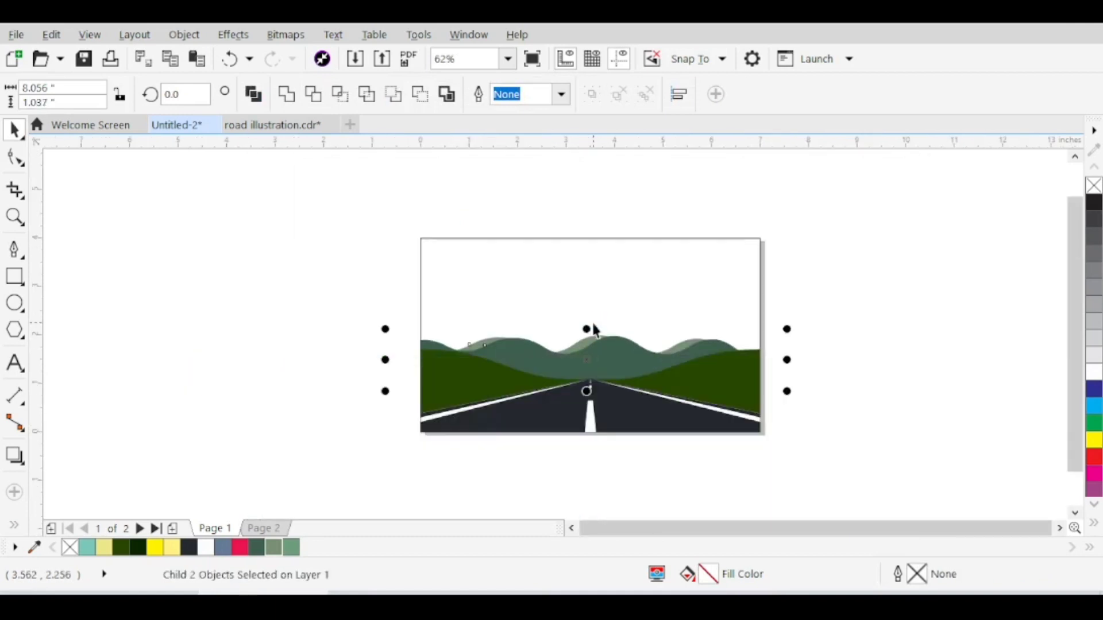
left_click(833, 339)
Step: Fill the page rectangle behind the hills with turquoise #7AC7B7 as the sky
scroll(552, 345, "down", 1)
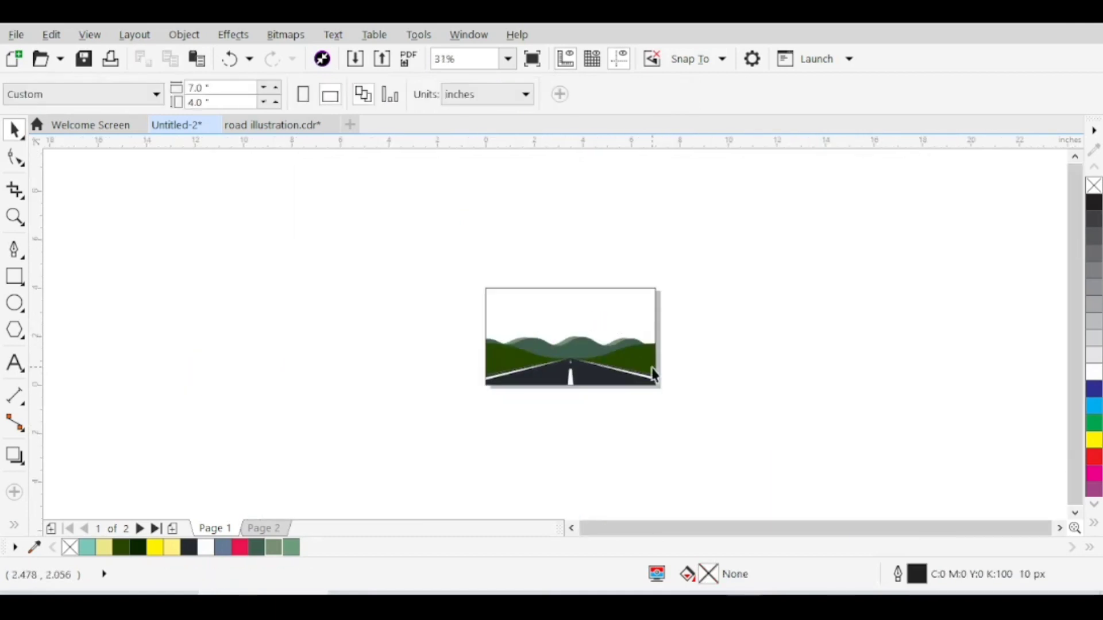
scroll(575, 293, "up", 1)
left_click(499, 287)
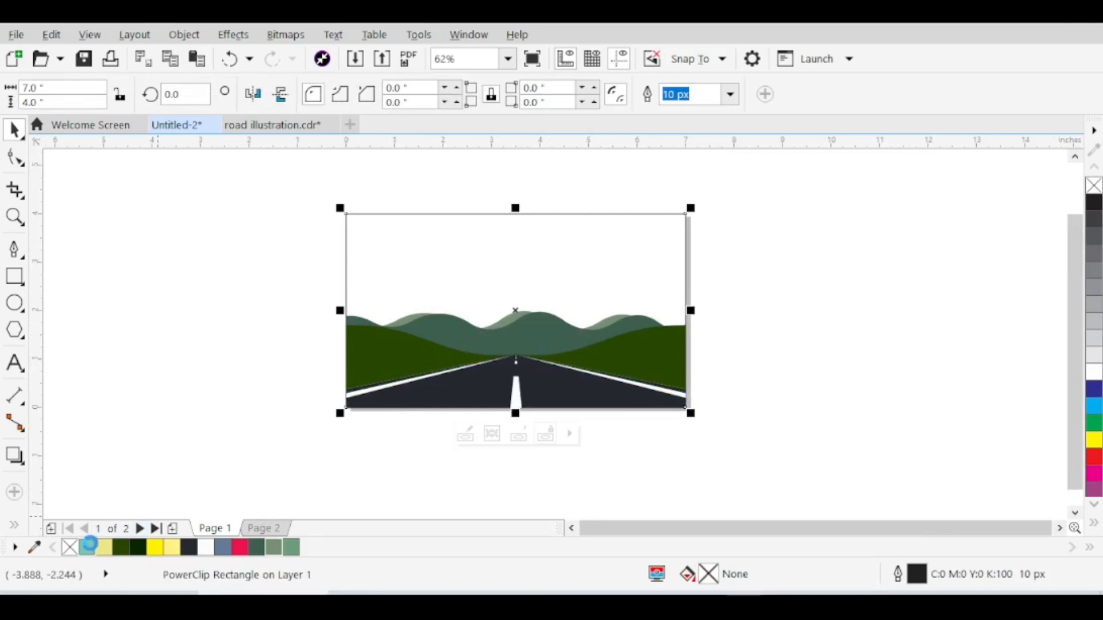
left_click(87, 545)
key("Escape")
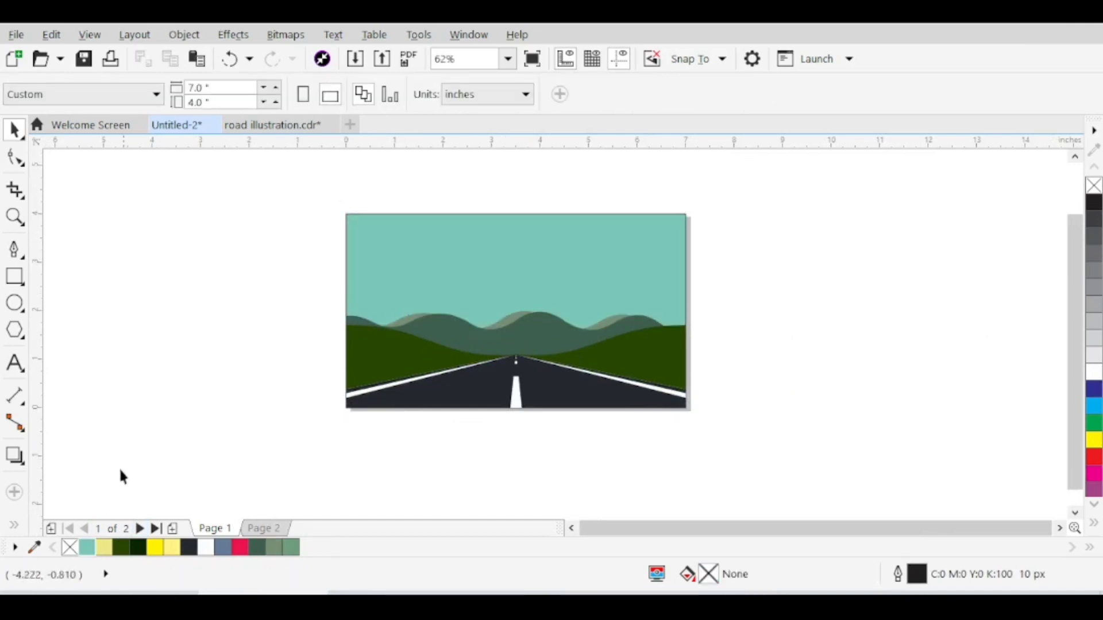
Step: Apply a vertical linear gradient to the sky with Interactive Fill, from turquoise at the top edge to white at the hills
left_click(15, 528)
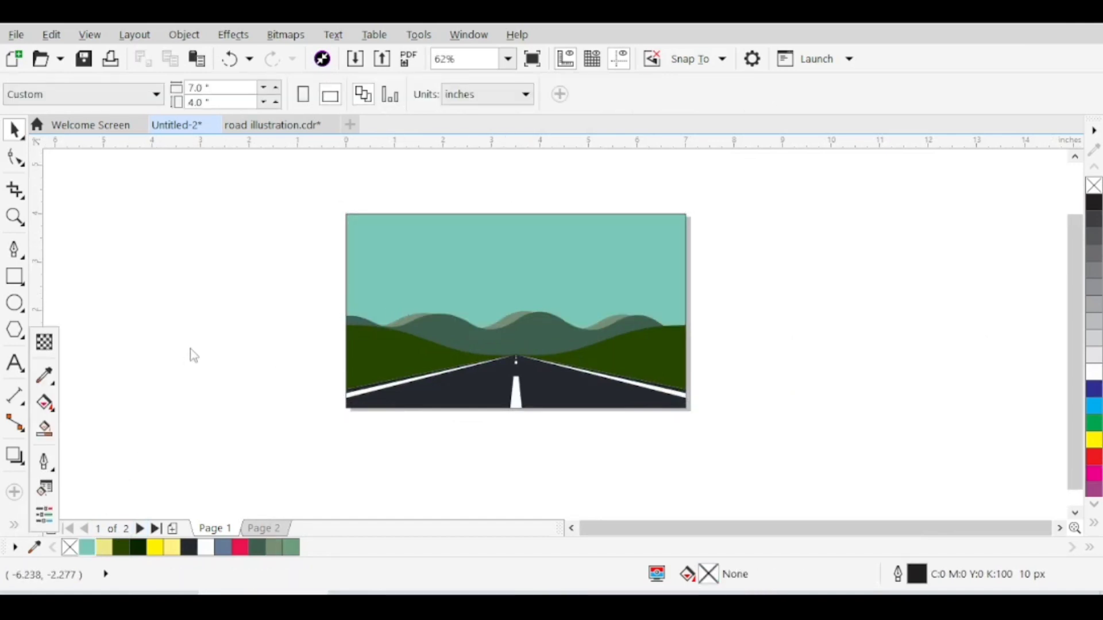
left_click(46, 404)
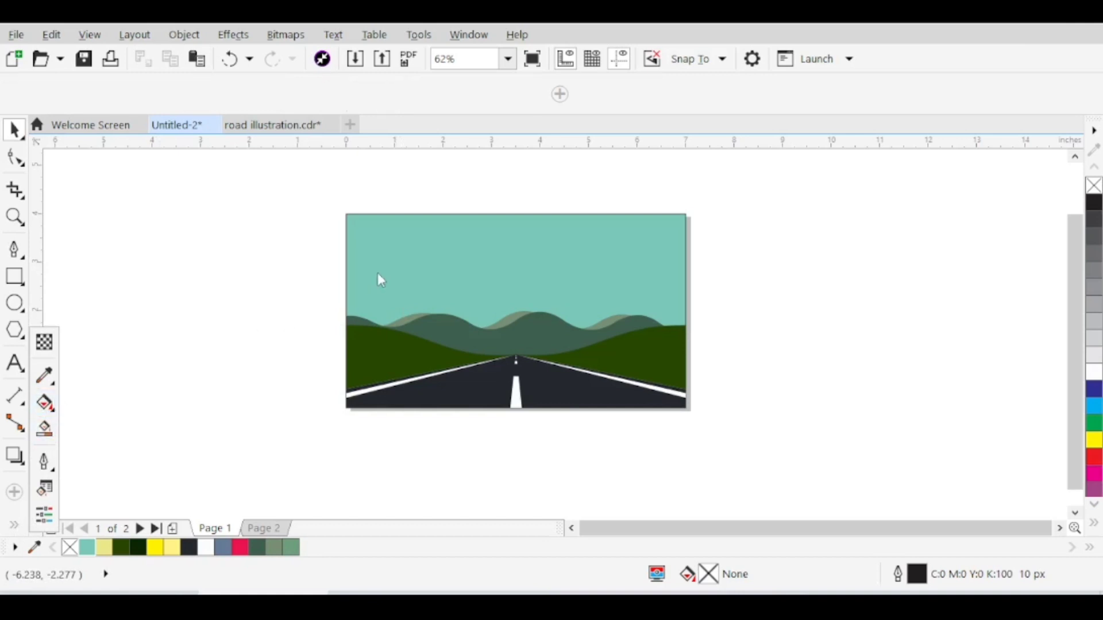
left_click(516, 225)
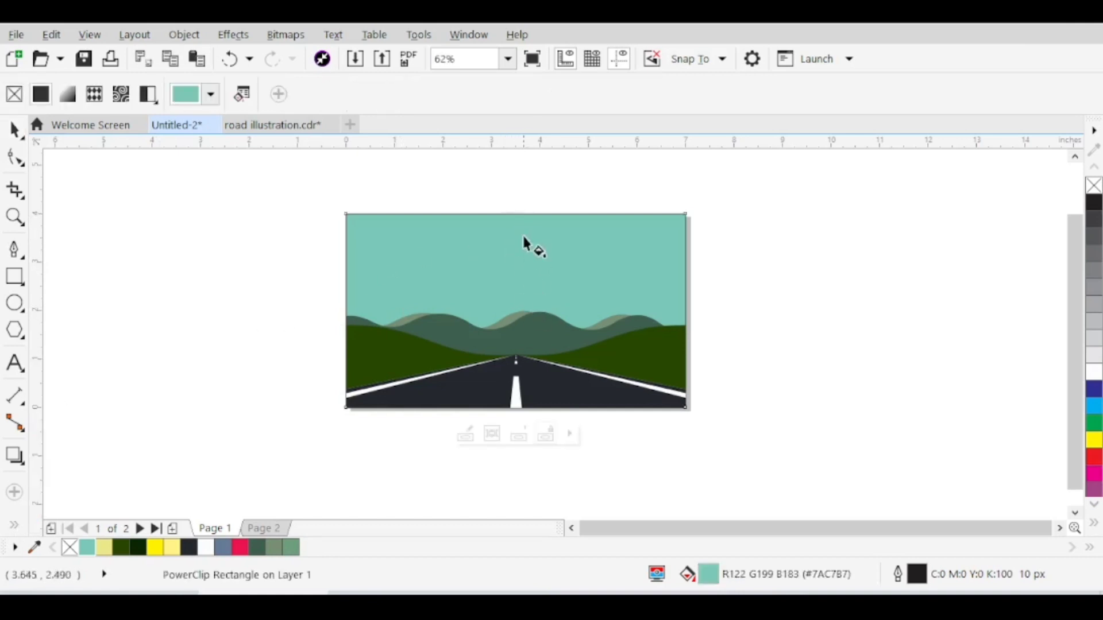
left_click_drag(514, 218, 518, 327)
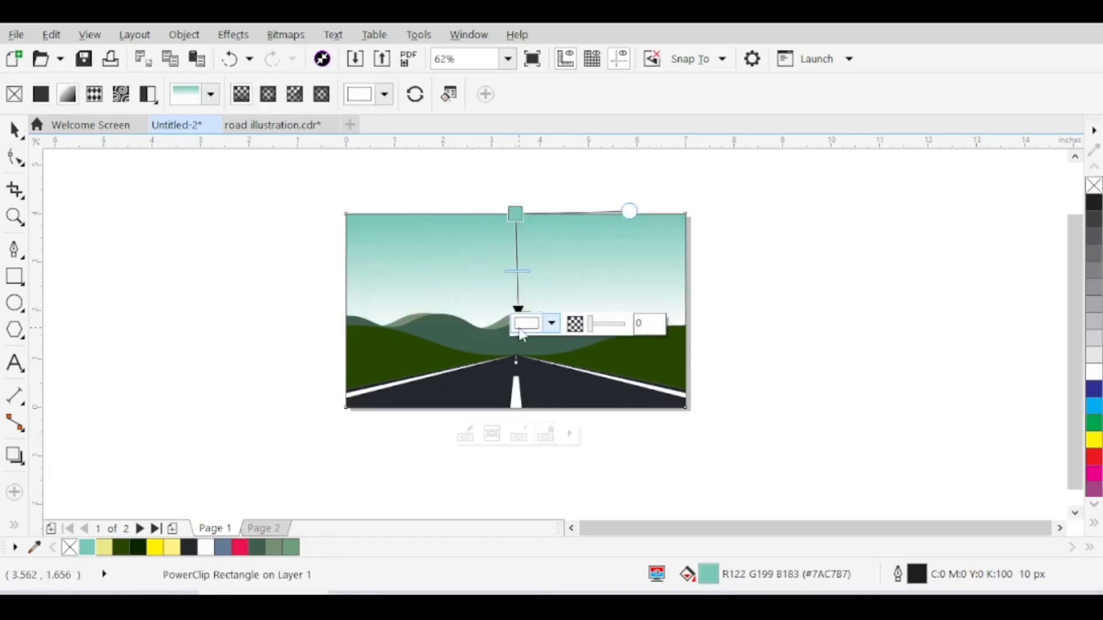
Step: Change the lower colour of the sky gradient from white to pale yellow and straighten the gradient vertically
left_click(106, 550)
scroll(514, 214, "up", 2)
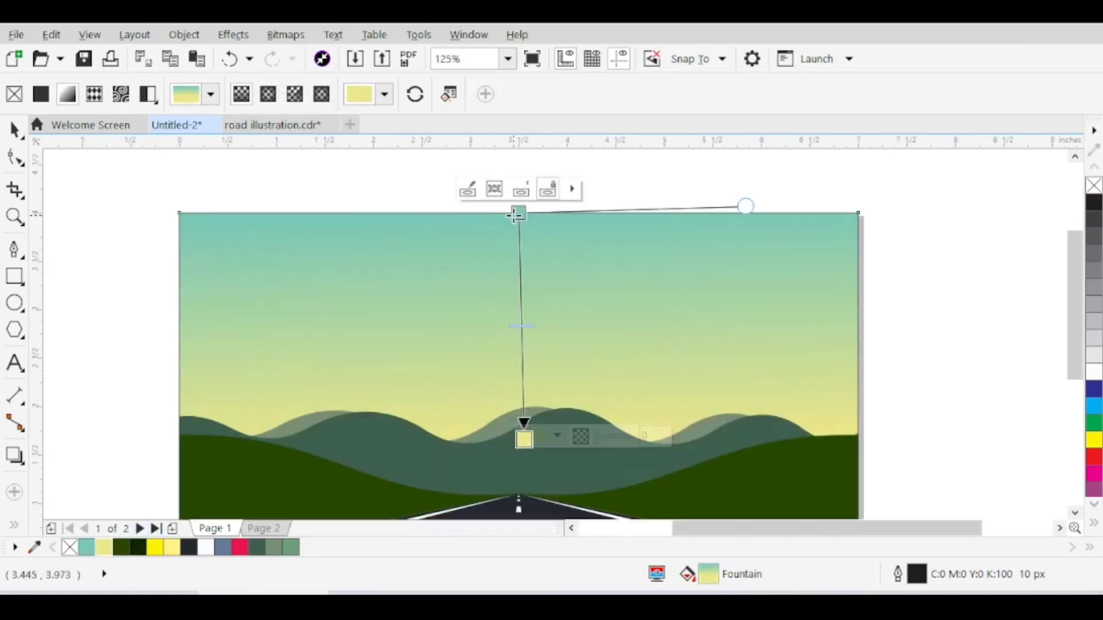
left_click_drag(518, 215, 524, 221)
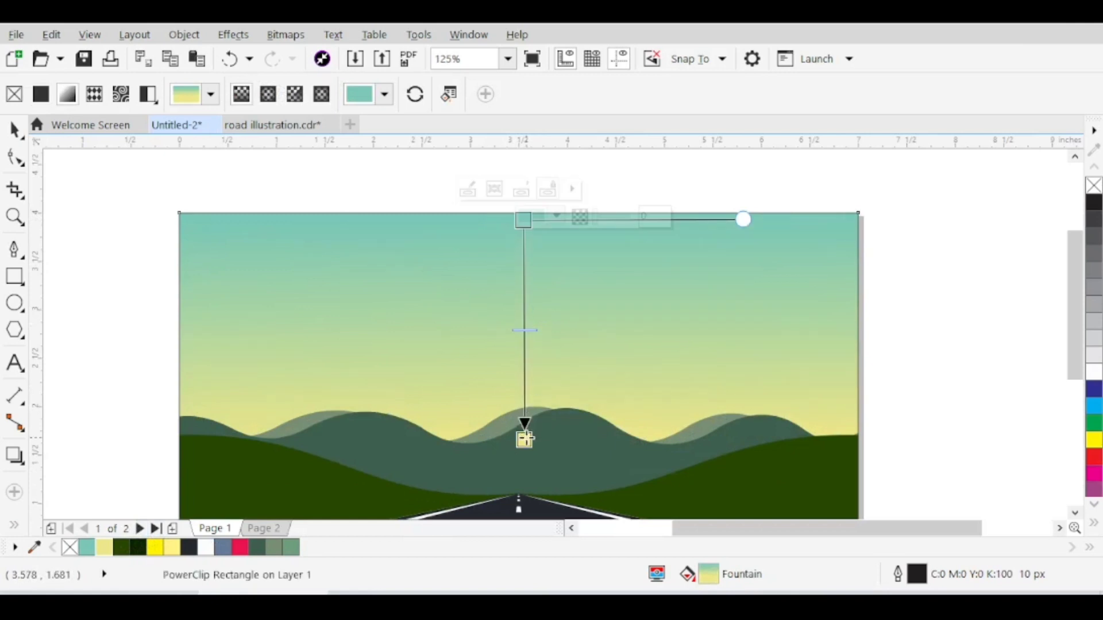
left_click(525, 440)
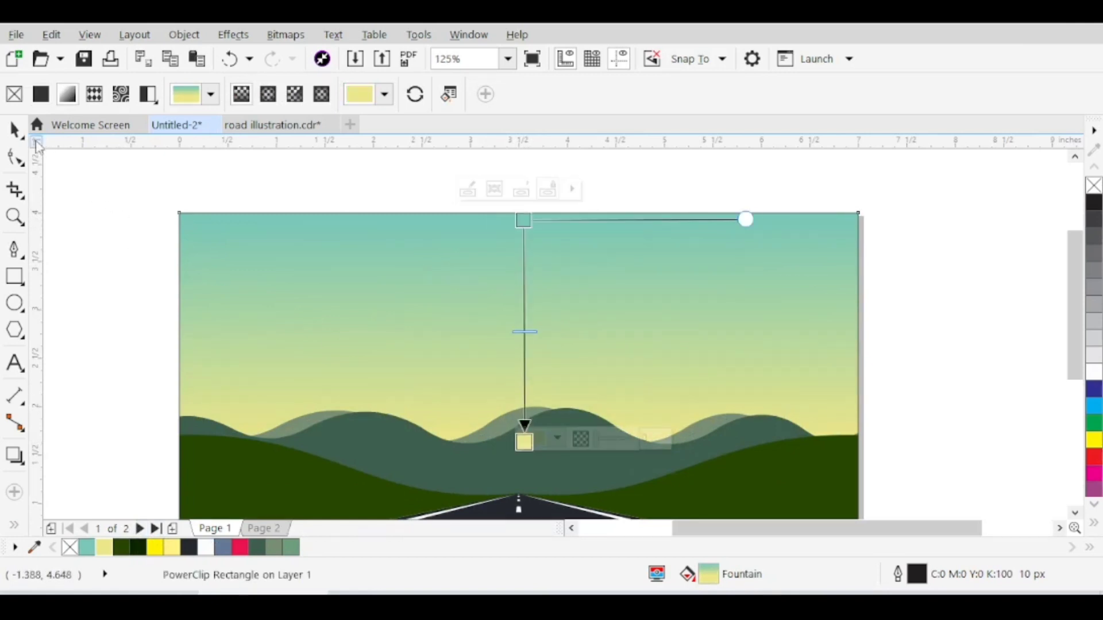
left_click(15, 130)
left_click(94, 246)
Step: Select the road and green hill objects together and flatten them slightly from the top to about 1.57 inches high
scroll(621, 286, "down", 2)
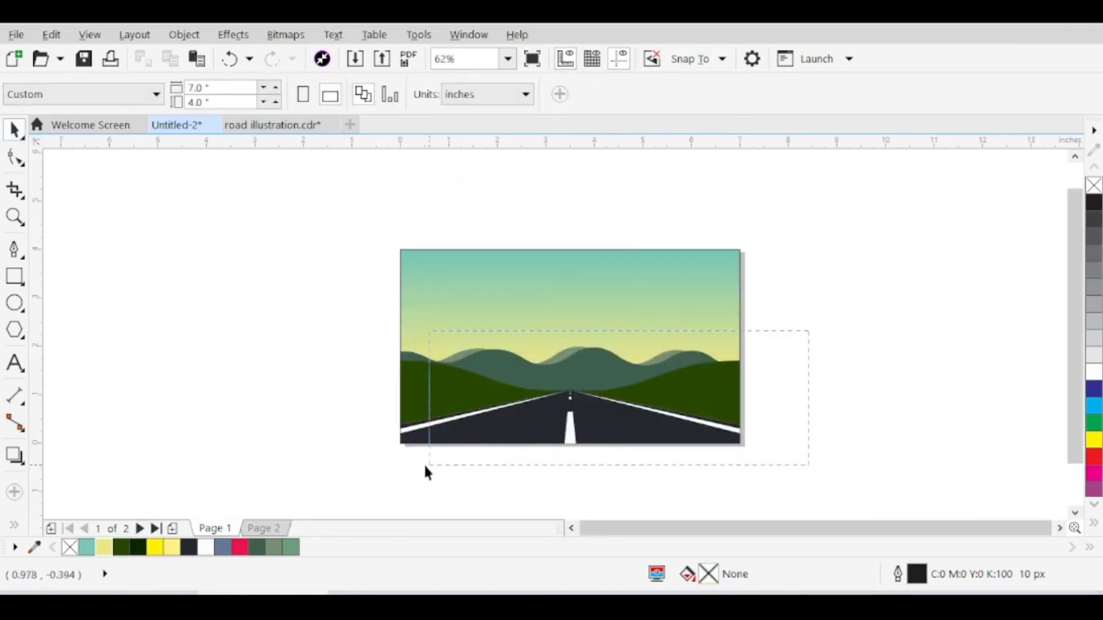
scroll(563, 393, "up", 2)
left_click_drag(570, 354, 552, 347)
scroll(543, 328, "down", 2)
scroll(544, 347, "up", 2)
scroll(553, 347, "down", 2)
left_click(818, 352)
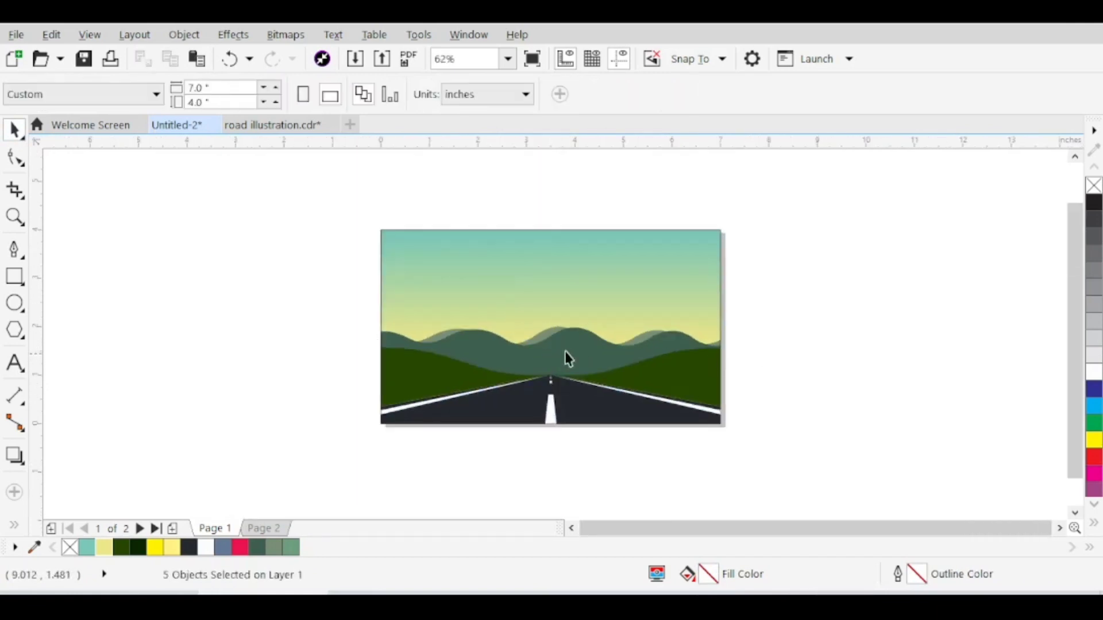
Step: Select both wavy rear hills inside the PowerClip and flatten them from the top to about 0.95 inches high
left_click(565, 352)
left_click(530, 450)
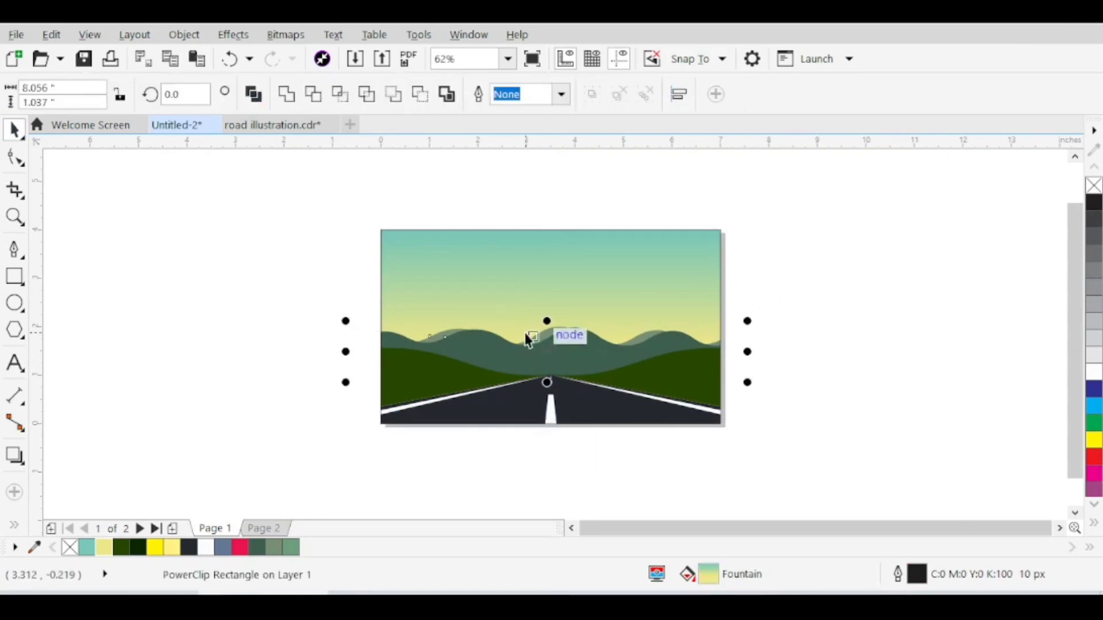
scroll(541, 324, "up", 2)
left_click_drag(543, 316, 545, 321)
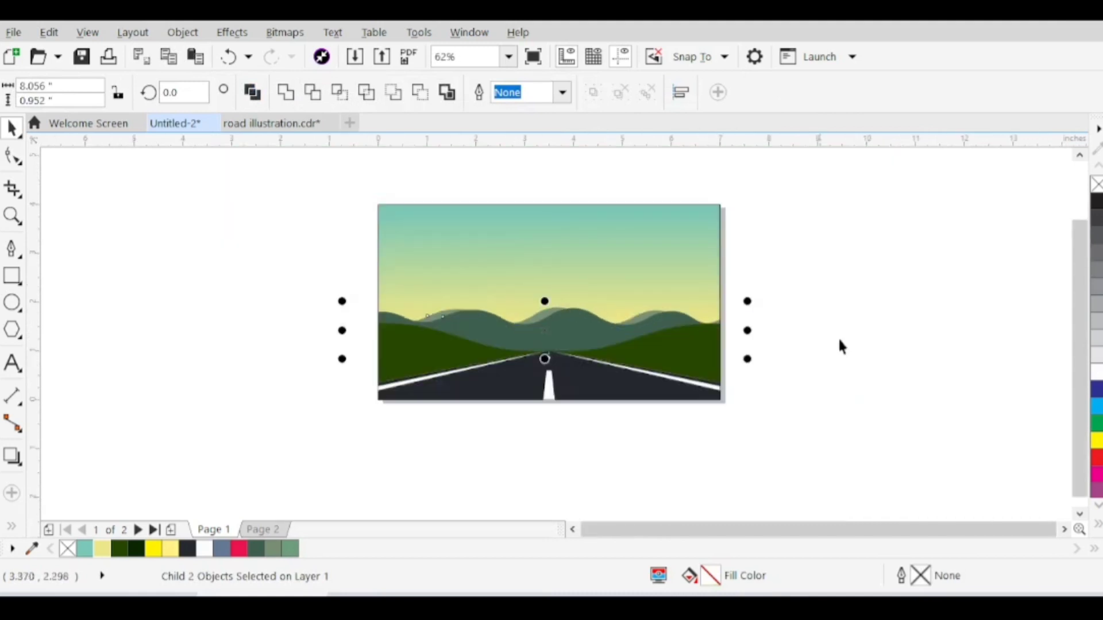
scroll(575, 281, "down", 2)
left_click(743, 330)
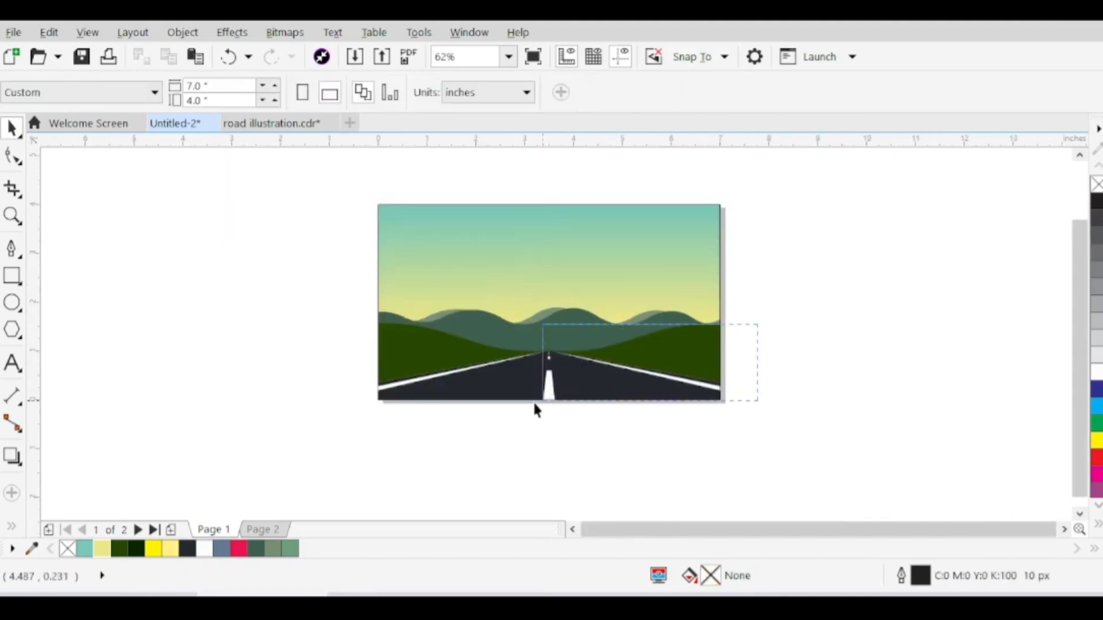
left_click_drag(332, 444, 332, 444)
left_click_drag(810, 271, 356, 435)
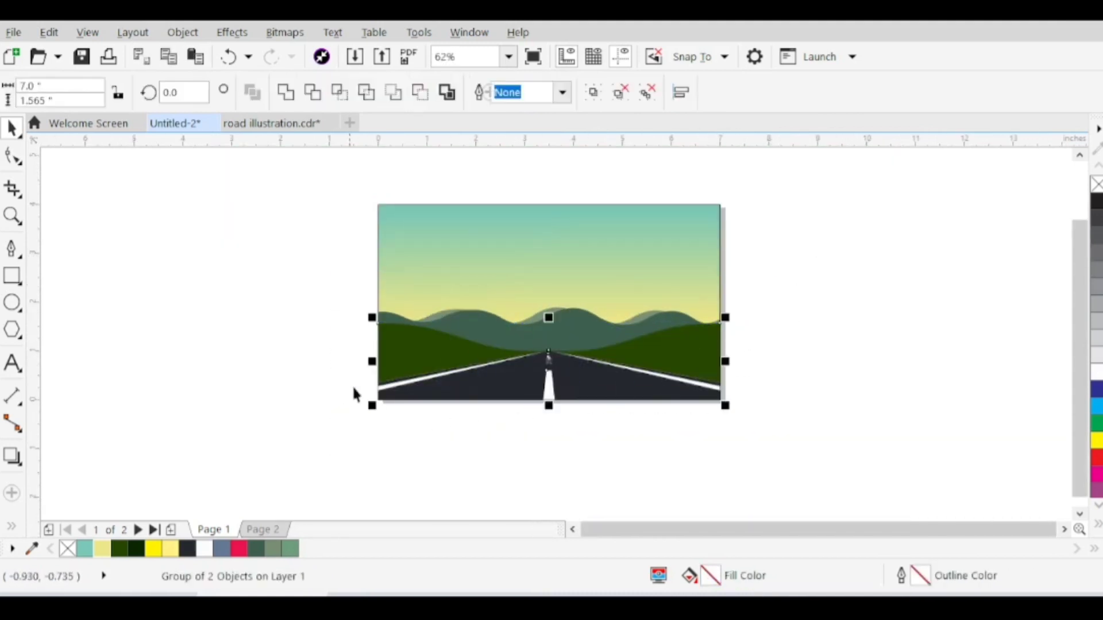
left_click(336, 379)
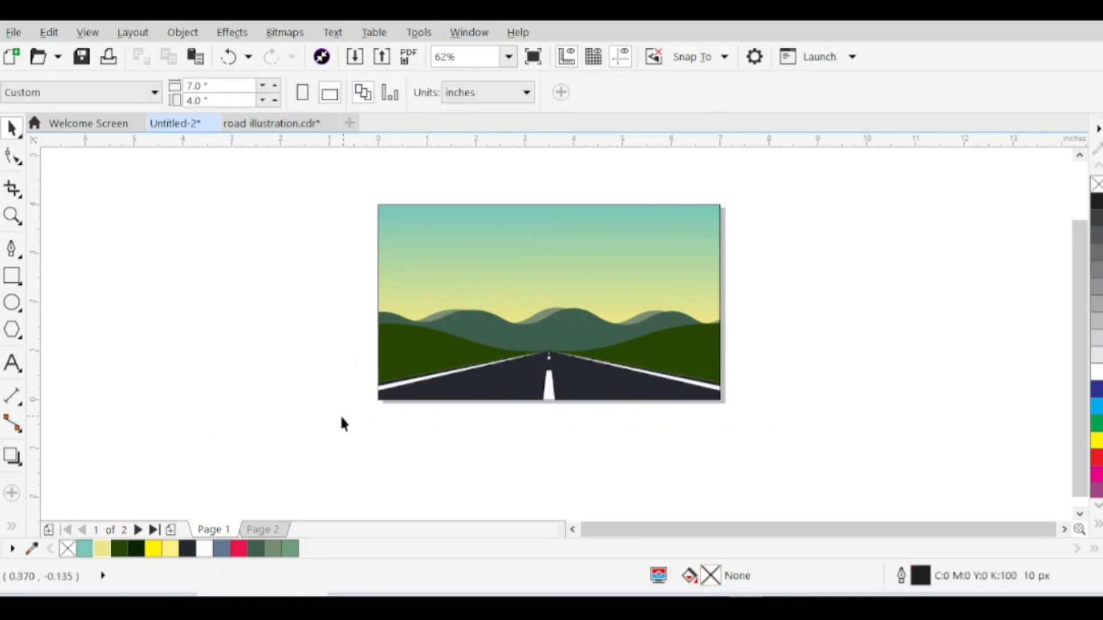
Step: Move the pine tree image on page 2 off the page onto the desktop area and return to page 1
left_click(255, 529)
left_click(457, 310)
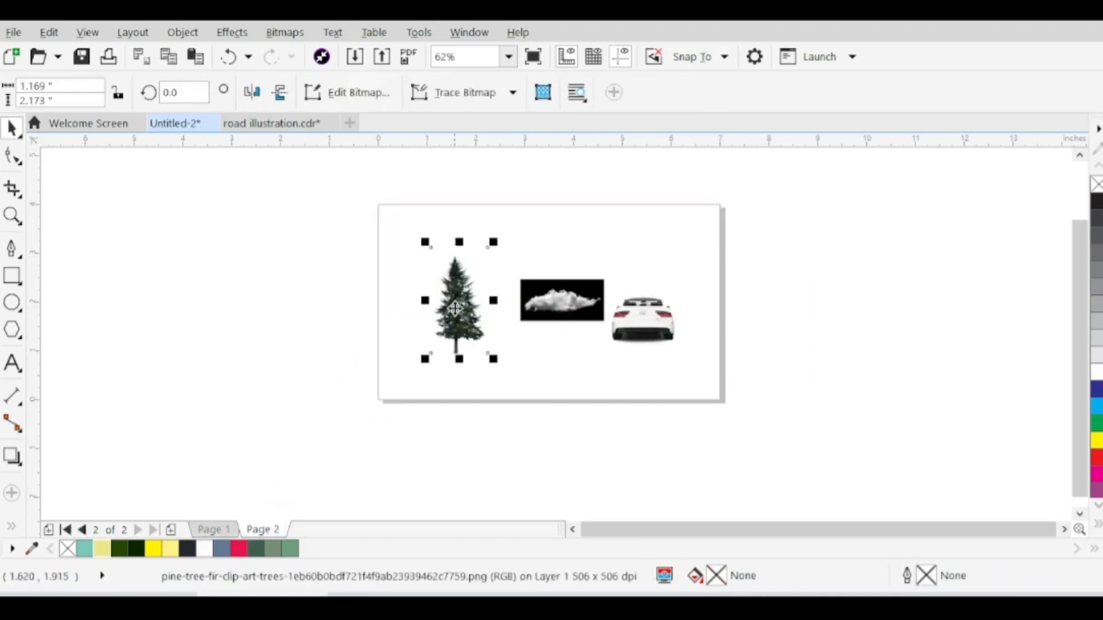
left_click_drag(459, 313, 301, 313)
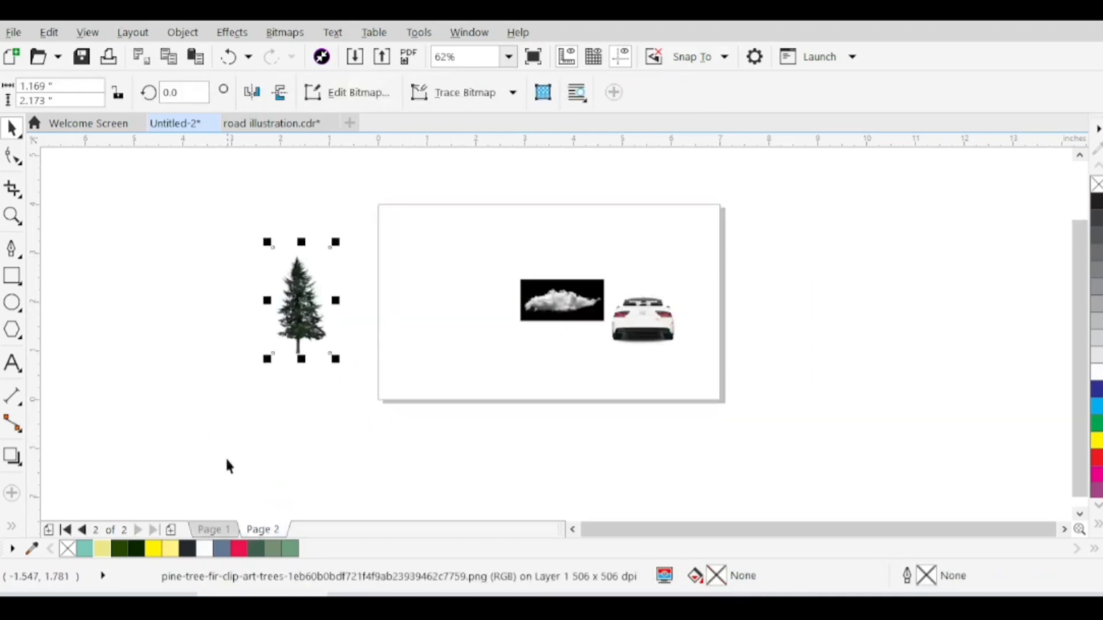
left_click(209, 530)
Step: Darken the pine tree image with Brightness/Contrast/Intensity using brightness -15, contrast -19 and intensity 0
scroll(300, 290, "up", 2)
left_click(292, 305)
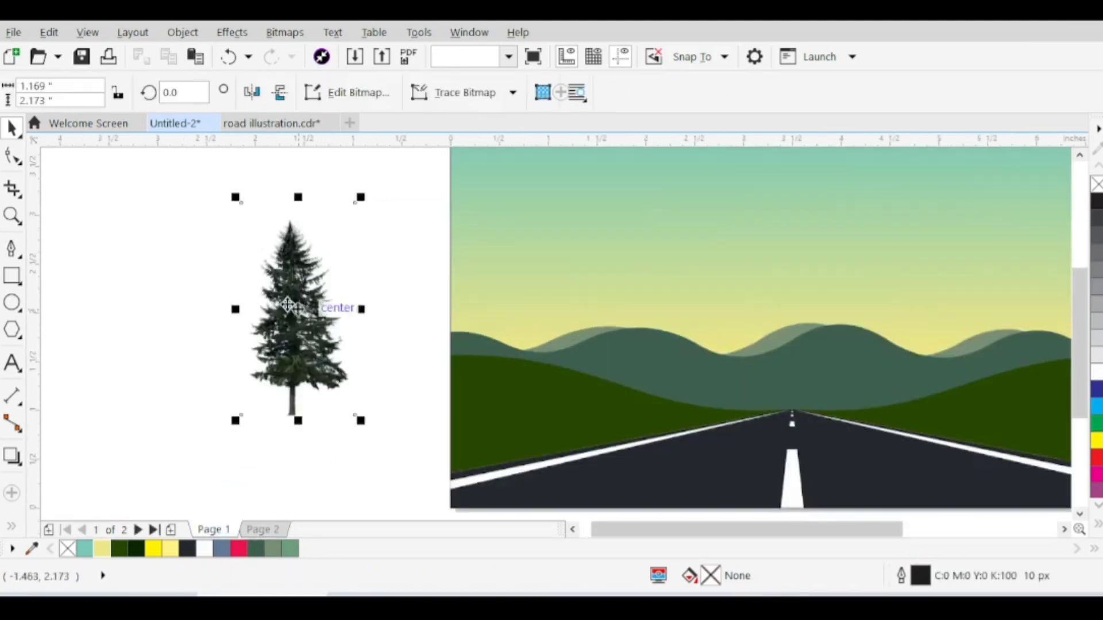
scroll(294, 302, "down", 2)
mouse_move(293, 301)
left_mouse_down()
mouse_move(403, 304)
mouse_move(284, 298)
left_mouse_up()
scroll(285, 298, "up", 2)
scroll(379, 303, "down", 1)
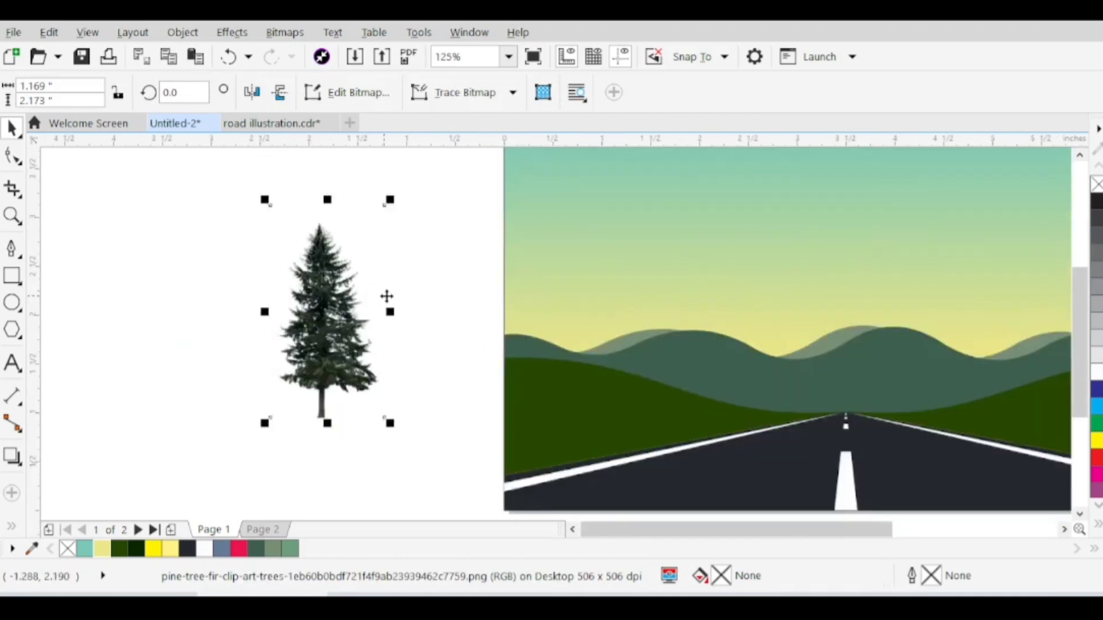
key("ctrl+b")
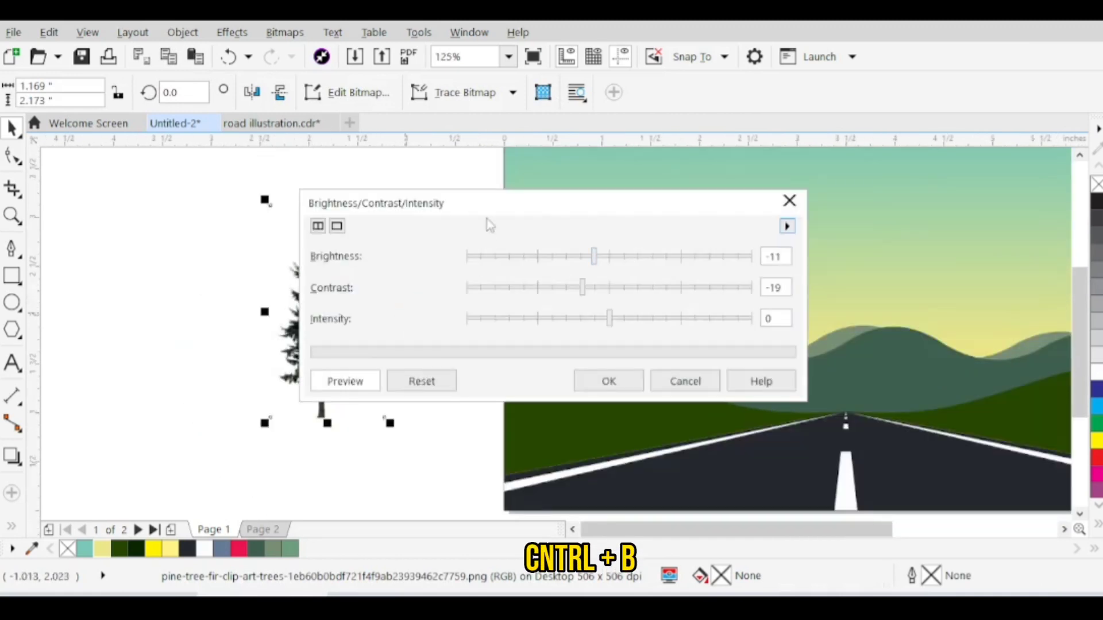
left_click_drag(487, 207, 657, 266)
left_click_drag(745, 322, 836, 315)
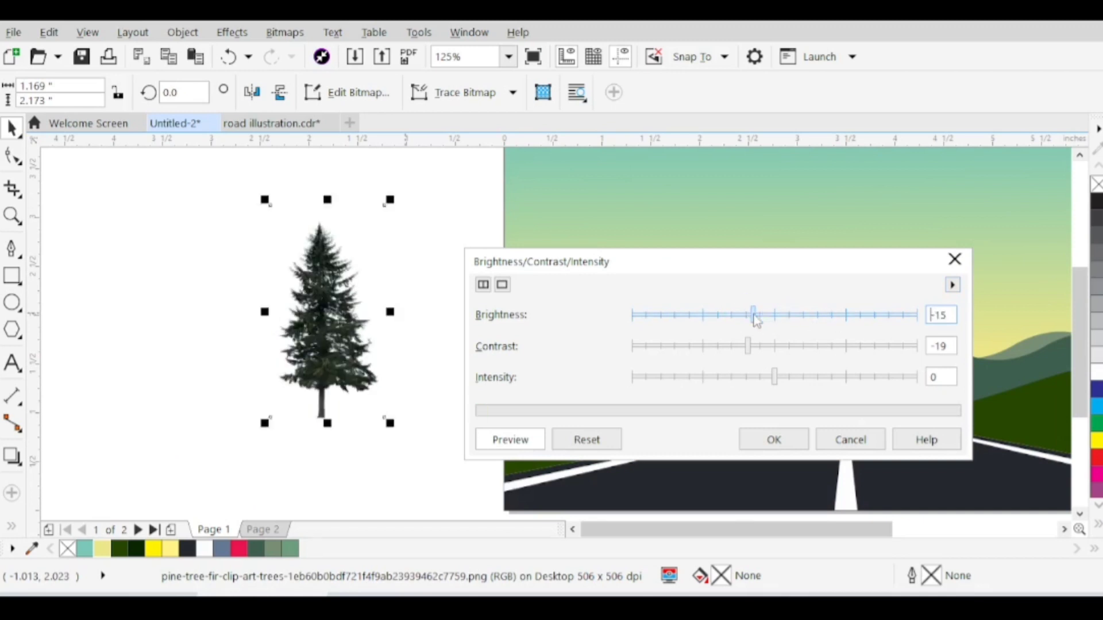
left_click_drag(754, 315, 758, 313)
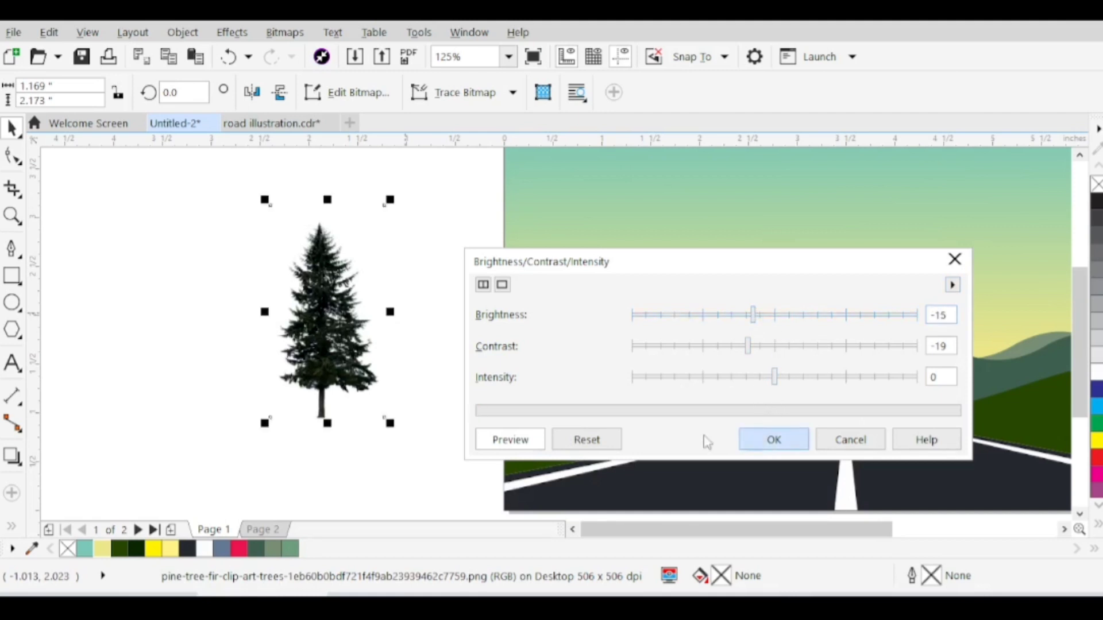
left_click(774, 440)
Step: Move the darkened pine tree onto the left green hill and scale it to about 0.72 × 1.33 inches
scroll(318, 318, "up", 2)
scroll(317, 309, "down", 2)
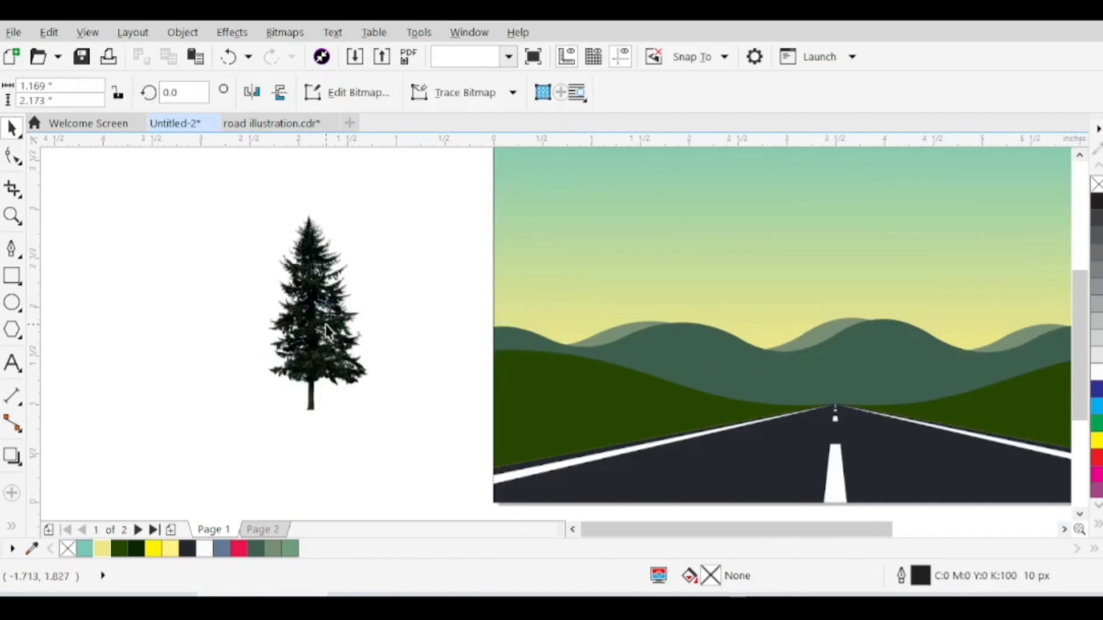
left_click_drag(317, 310, 542, 326)
scroll(575, 316, "up", 2)
scroll(357, 358, "down", 2)
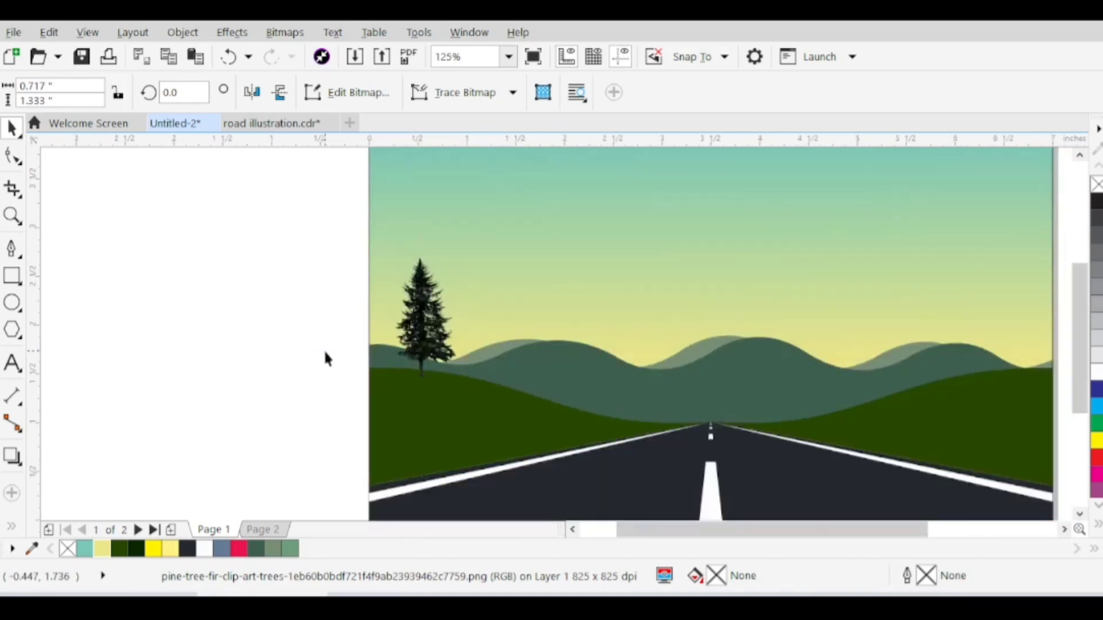
left_click(325, 356)
Step: Add a smaller copy of the pine, about 0.4 × 0.74 inches, just right of the first tree on the hill
left_click(437, 325)
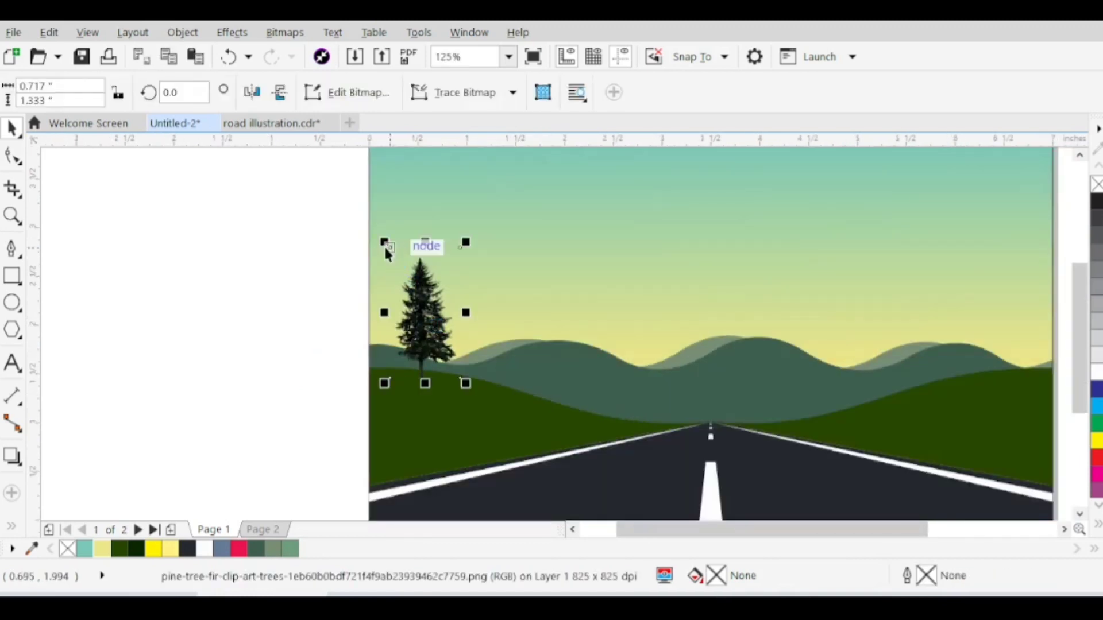
left_click_drag(385, 245, 420, 304)
scroll(434, 328, "up", 2)
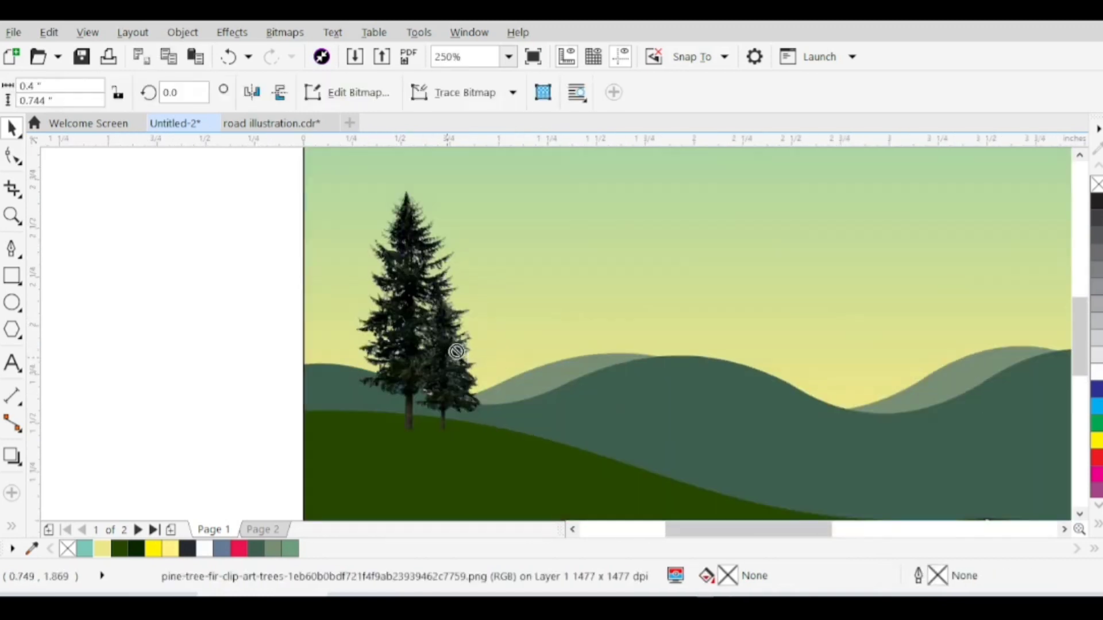
scroll(473, 363, "up", 2)
mouse_move(471, 384)
left_mouse_down()
mouse_move(493, 384)
mouse_move(489, 392)
left_mouse_up()
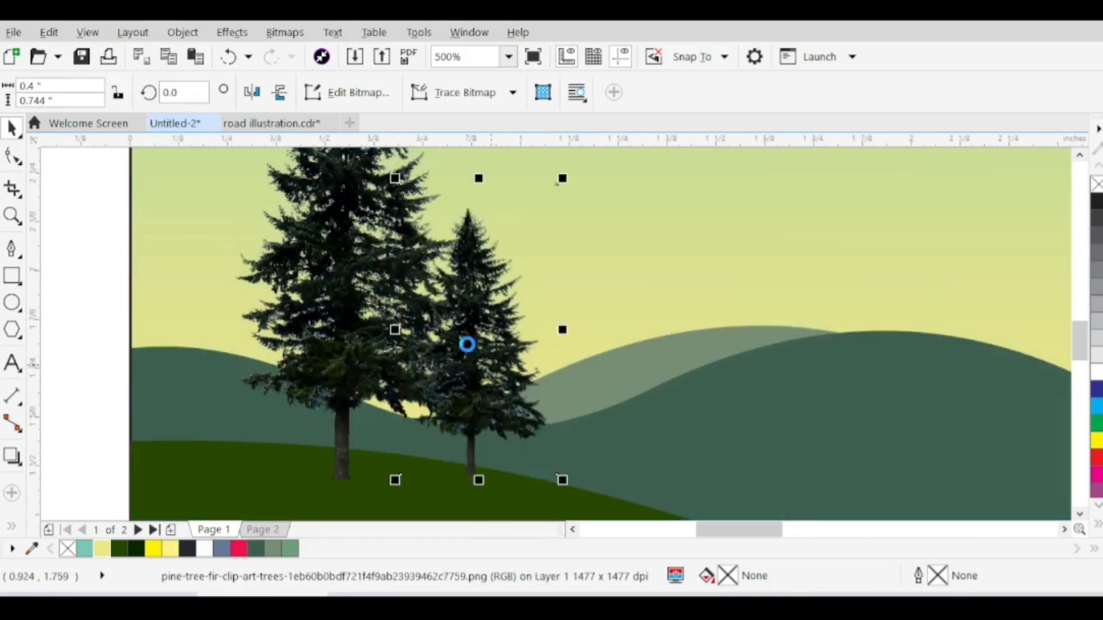
Step: Place a third pine copy right of the small tree and enlarge it to about 0.55 × 1.03 inches
scroll(470, 352, "down", 2)
left_click_drag(470, 352, 506, 360)
left_click_drag(544, 269, 577, 217)
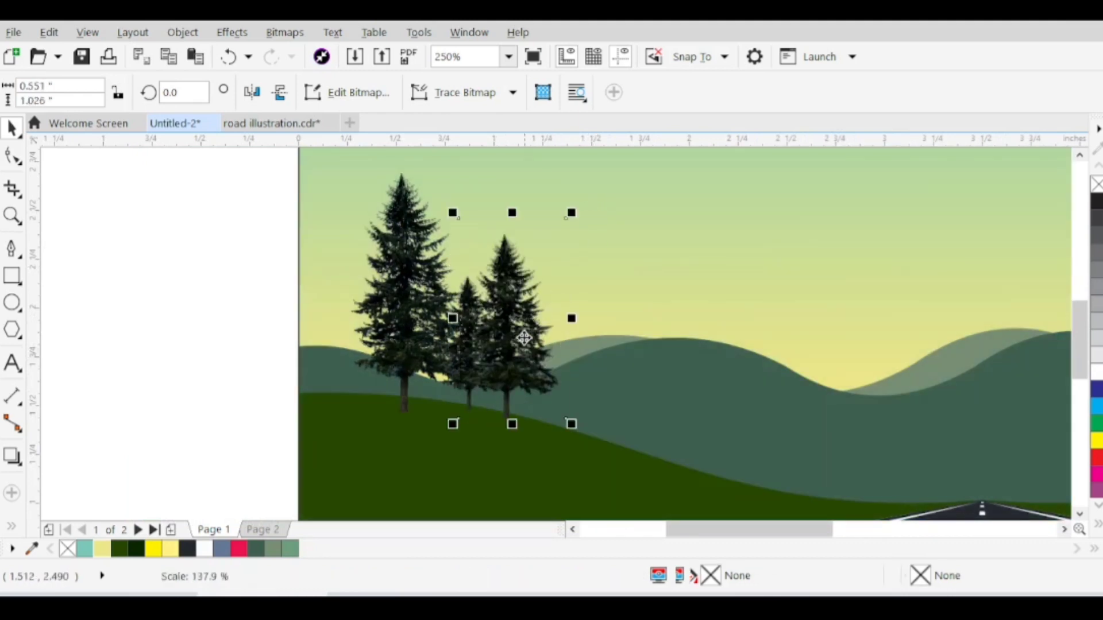
scroll(512, 351, "up", 2)
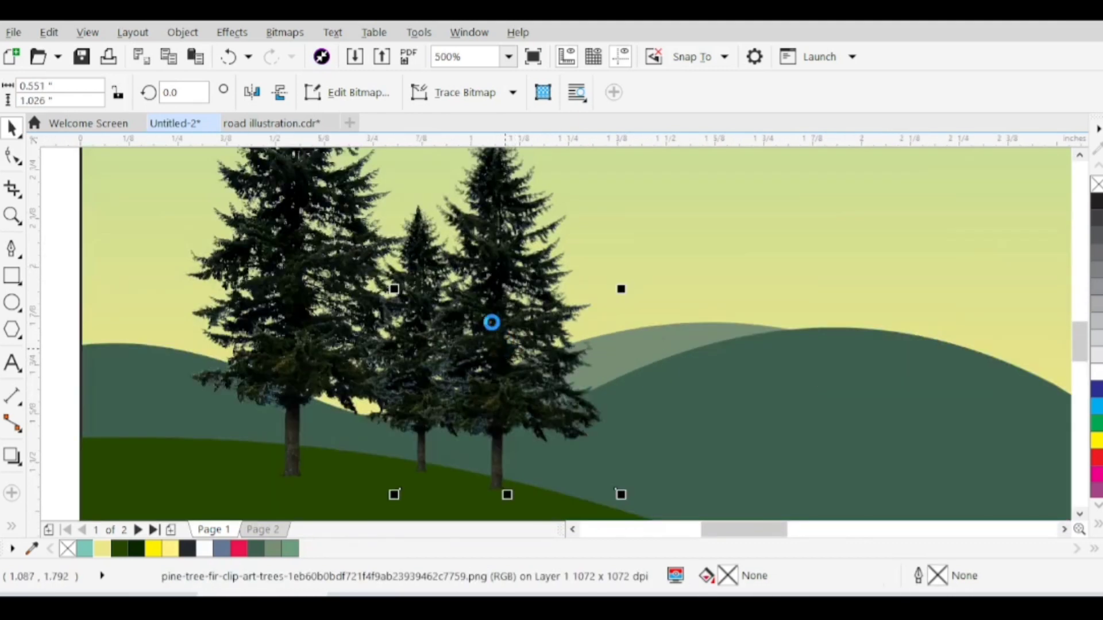
scroll(491, 322, "down", 2)
Step: Place a fourth pine copy further down the left slope and enlarge it to about 0.64 × 1.18 inches
left_click_drag(495, 330, 567, 368)
scroll(543, 363, "up", 1)
left_click_drag(558, 353, 572, 353)
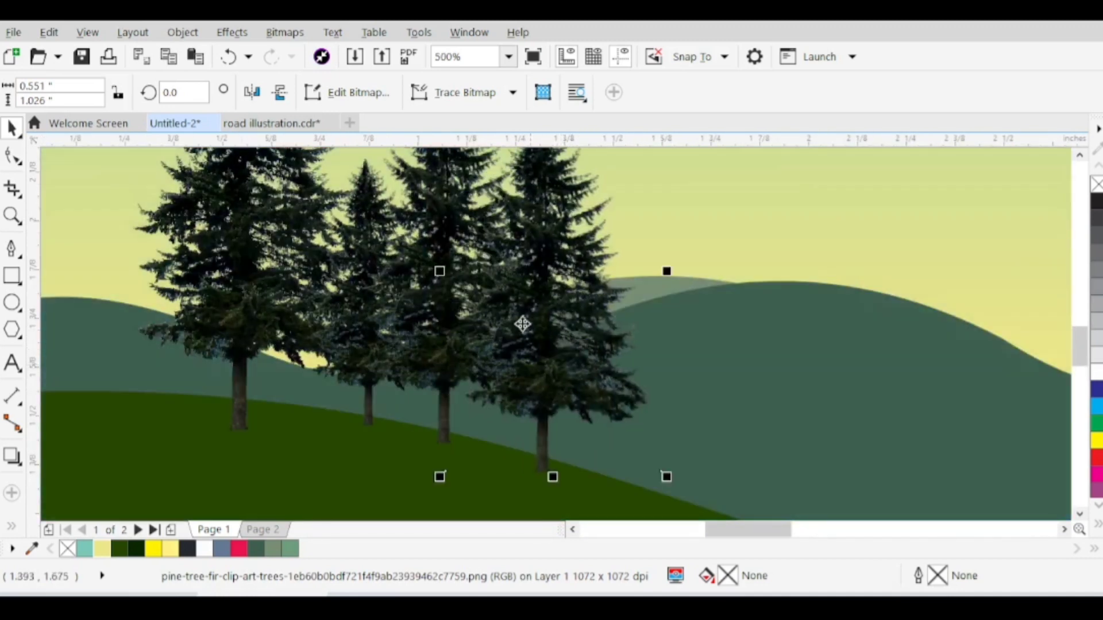
scroll(522, 324, "down", 1)
left_click_drag(582, 193, 597, 161)
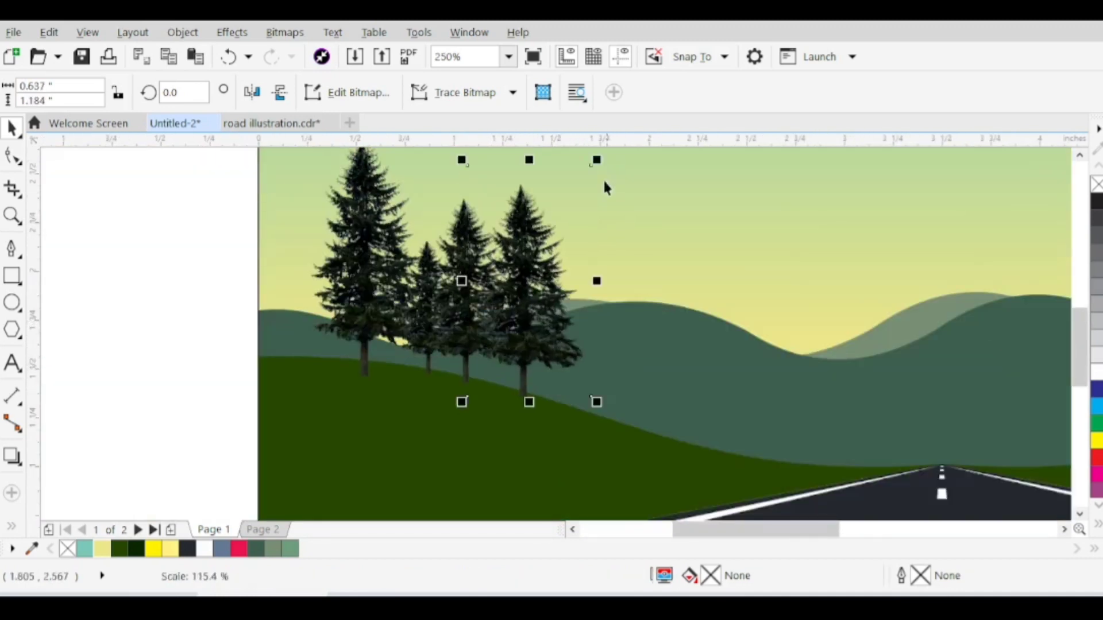
scroll(529, 264, "down", 2)
left_click(339, 328)
Step: Duplicate the fourth pine further down the slope and shrink the copy to about 0.54 × 1.0 inches
scroll(516, 307, "up", 2)
left_click(553, 297)
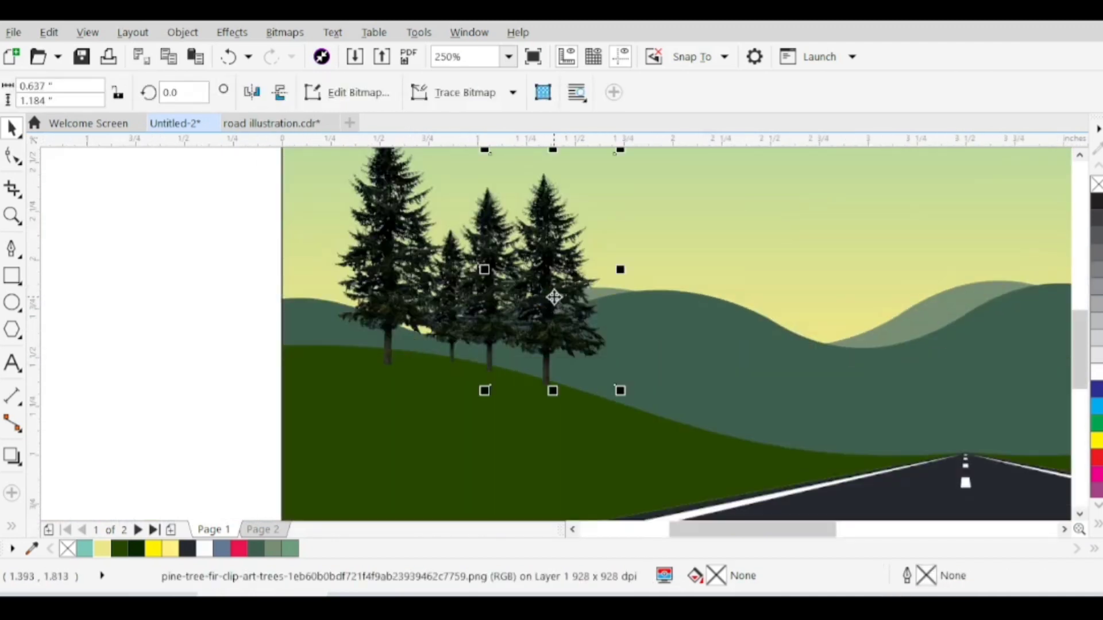
left_click_drag(551, 302, 576, 327)
scroll(200, 315, "down", 1)
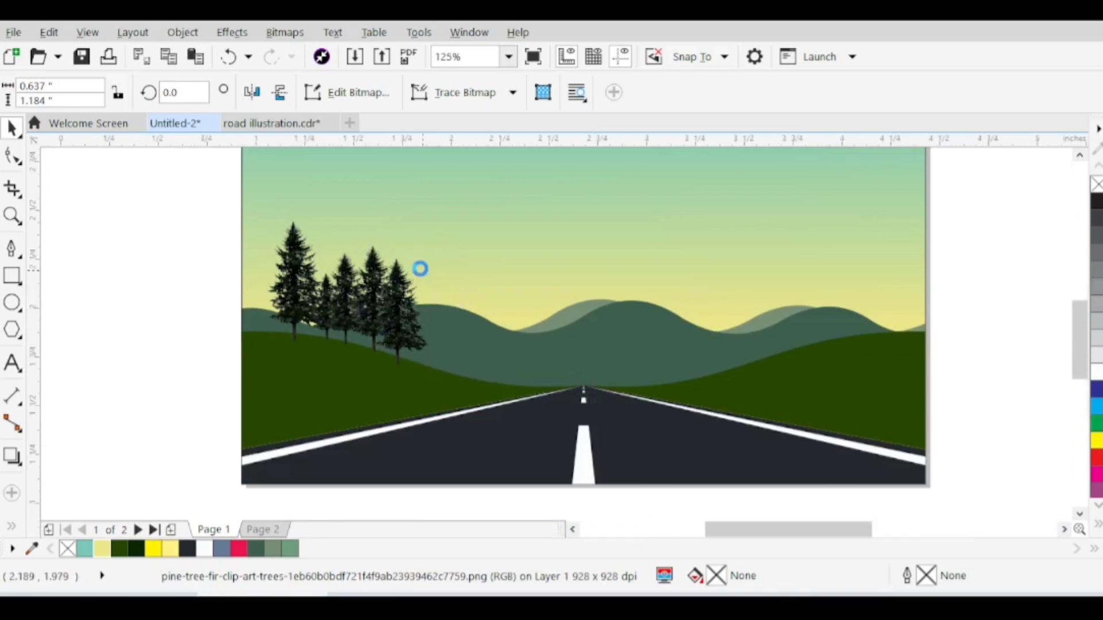
scroll(419, 266, "up", 1)
left_click_drag(446, 233, 427, 260)
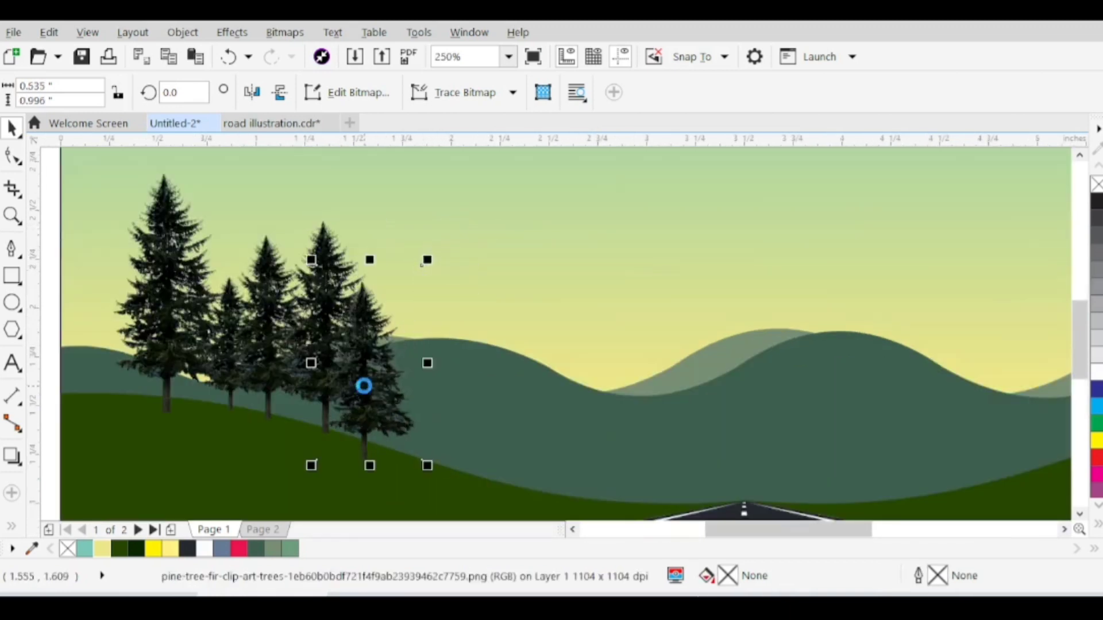
Step: Add a sixth pine down the slope, shrink it to about 0.39 × 0.72 inches and seat its trunk on the hill edge
left_click_drag(372, 386, 425, 408)
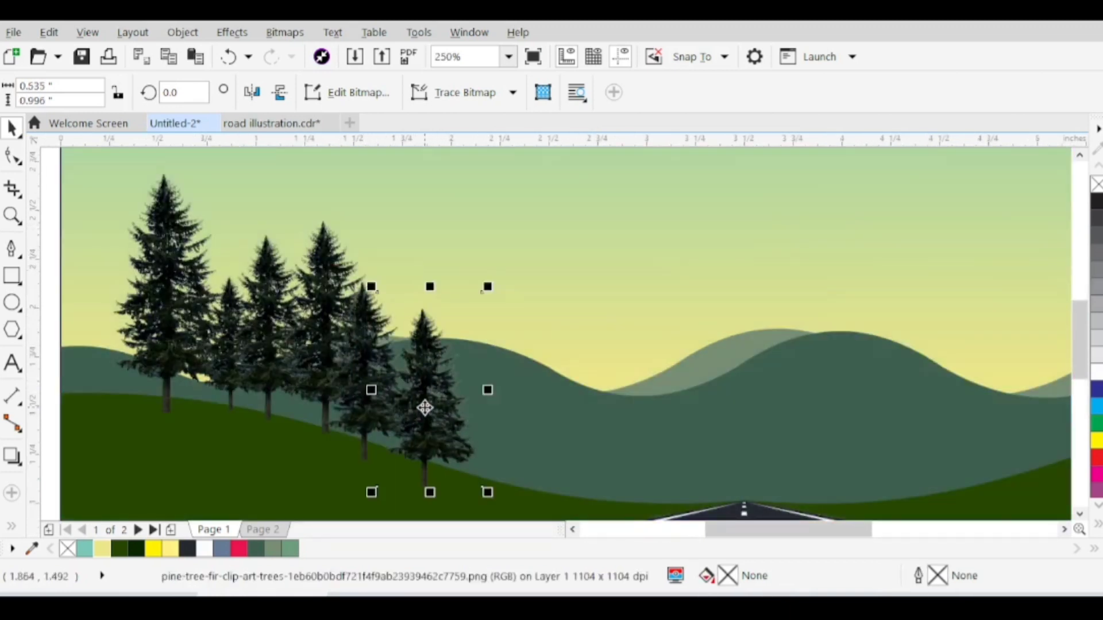
left_click_drag(488, 287, 463, 355)
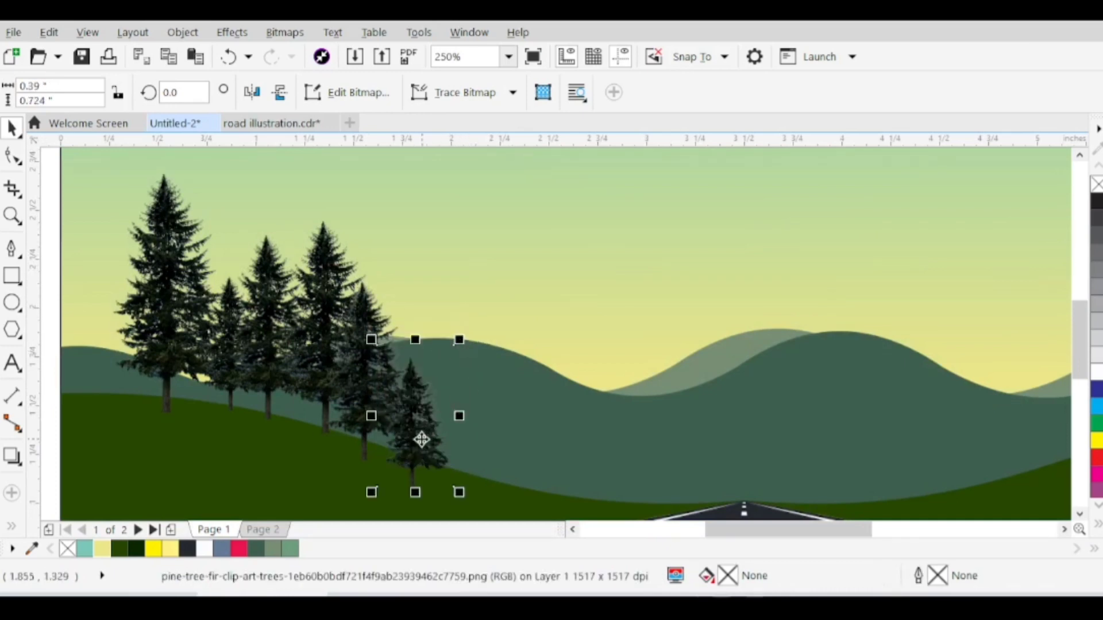
mouse_move(421, 439)
left_mouse_down()
mouse_move(436, 450)
mouse_move(430, 430)
left_mouse_up()
scroll(436, 450, "up", 3)
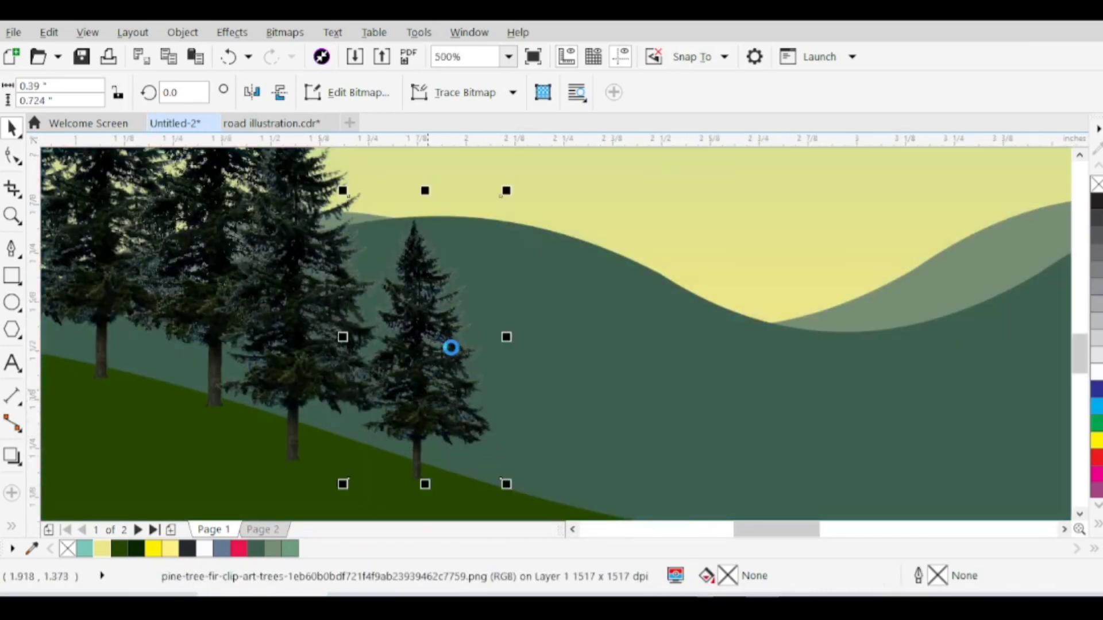
Step: Add a seventh pine at the end of the row, shrink it to about 0.32 × 0.6 inches and deselect it
scroll(451, 348, "down", 3)
left_click_drag(433, 357, 458, 360)
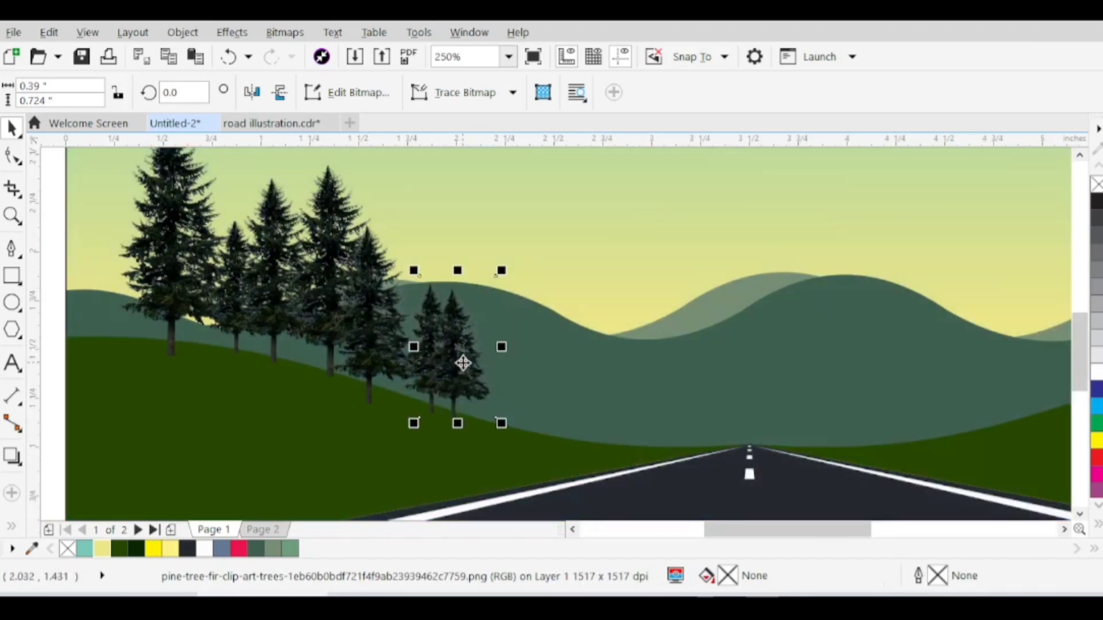
scroll(462, 362, "up", 3)
left_click_drag(371, 183, 396, 233)
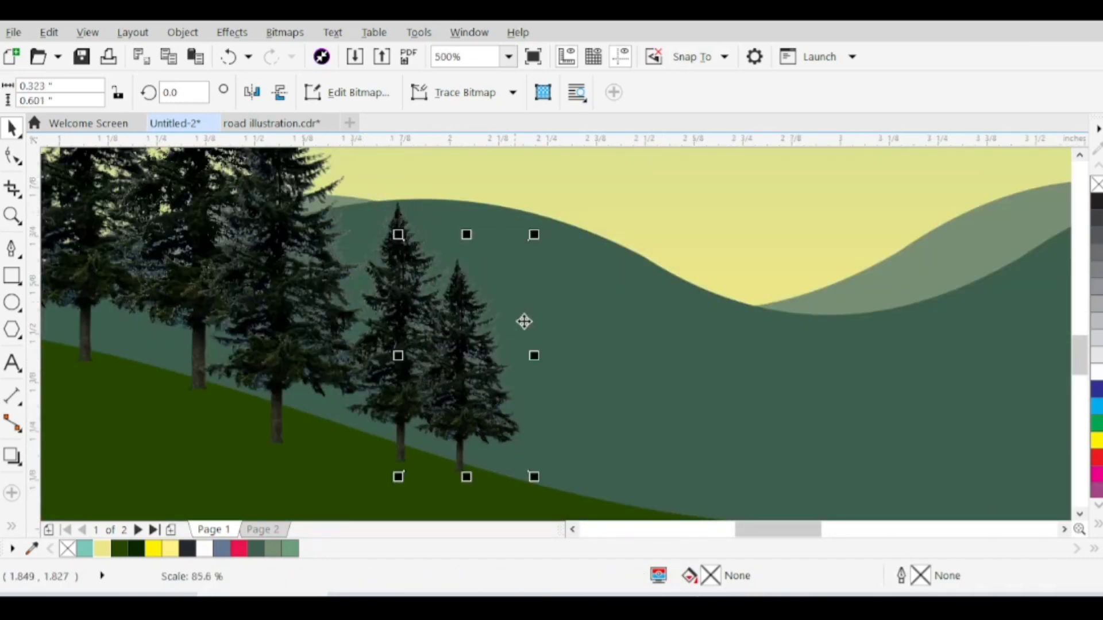
scroll(615, 374, "down", 3)
left_click(280, 338)
scroll(280, 338, "down", 2)
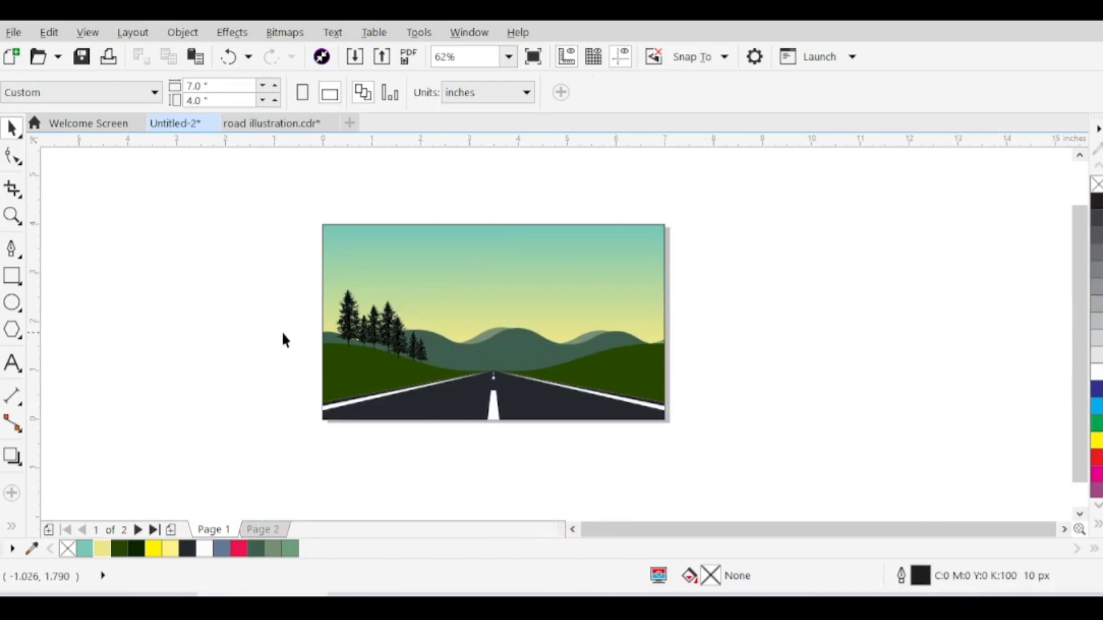
Step: Duplicate the large leftmost pine to its left, shrink the copy to about 0.67 × 1.24 inches and nudge it toward the original
scroll(348, 320, "up", 5)
left_click(347, 320)
left_click_drag(358, 322, 311, 321)
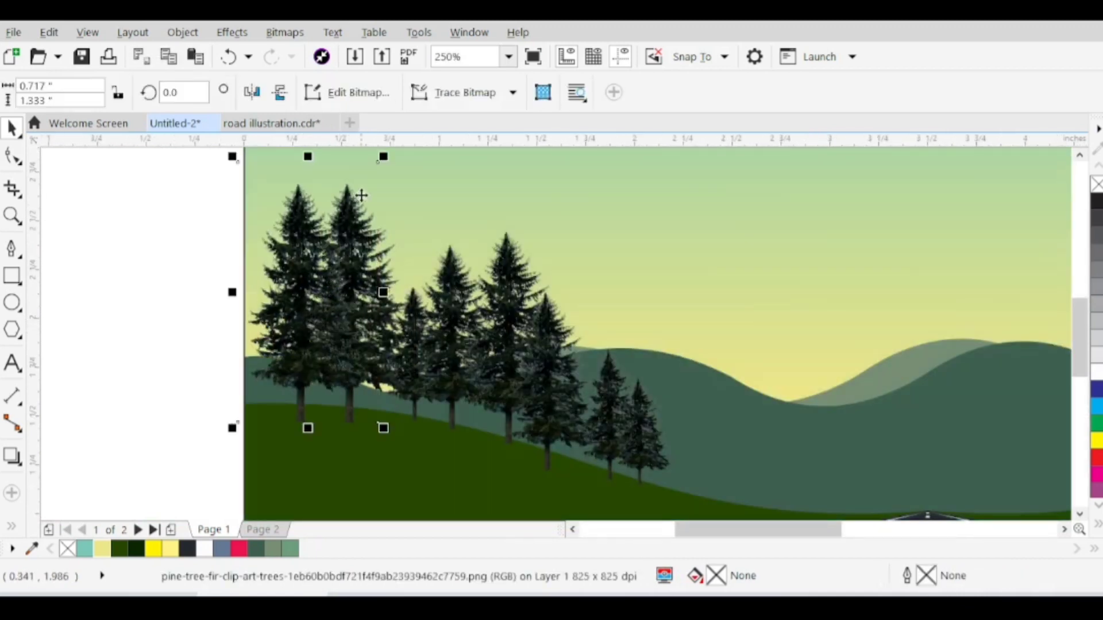
mouse_move(388, 158)
left_mouse_down()
mouse_move(369, 163)
mouse_move(378, 176)
left_mouse_up()
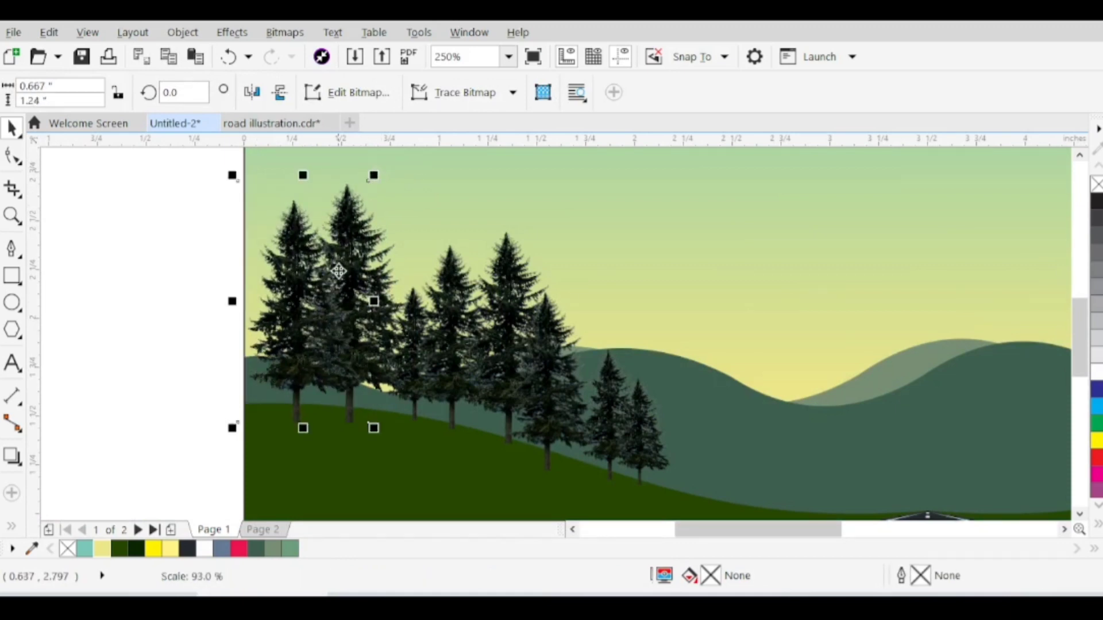
left_click_drag(307, 290, 305, 322)
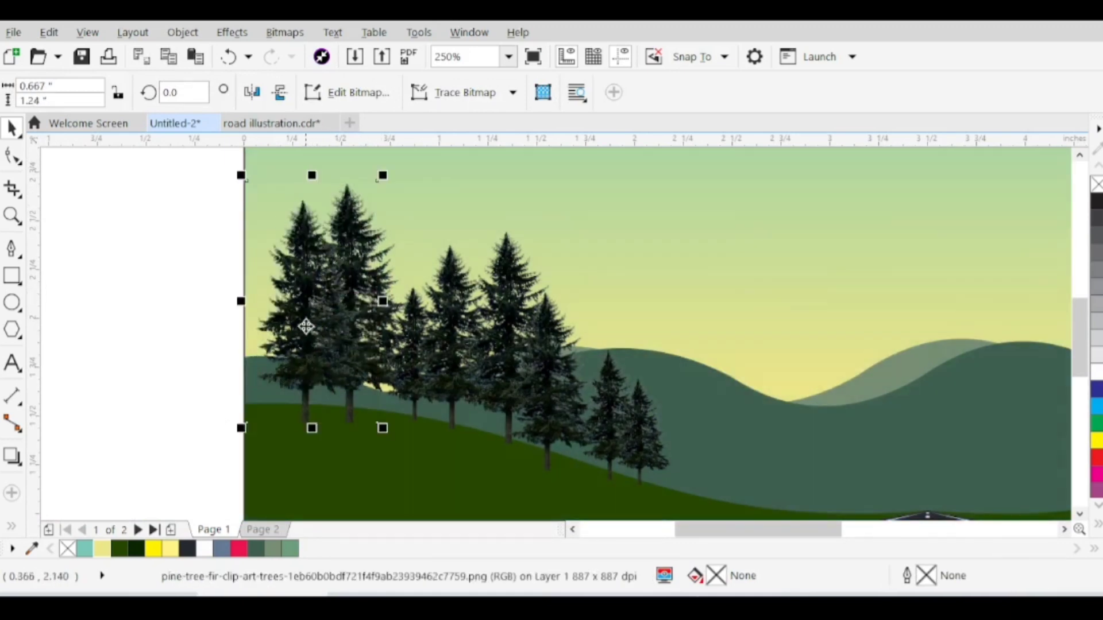
scroll(317, 328, "up", 2)
scroll(314, 328, "down", 2)
key("Escape")
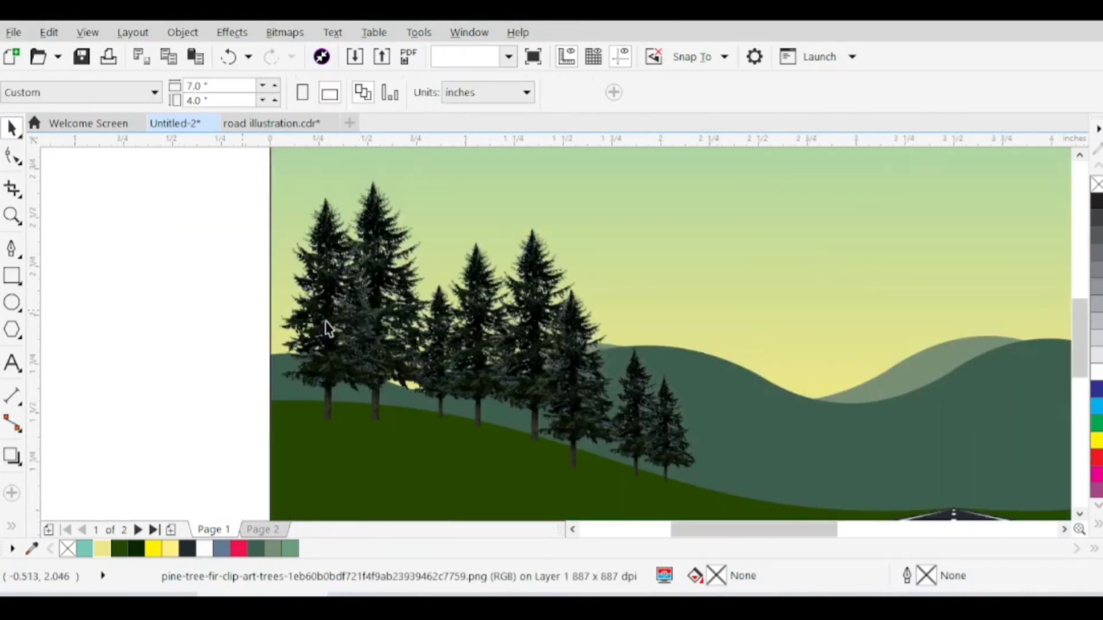
Step: Select all the pines on the left hill, enlarge them to about 2.25 × 1.69 inches overall and deselect them
scroll(236, 318, "down", 2)
scroll(336, 357, "up", 2)
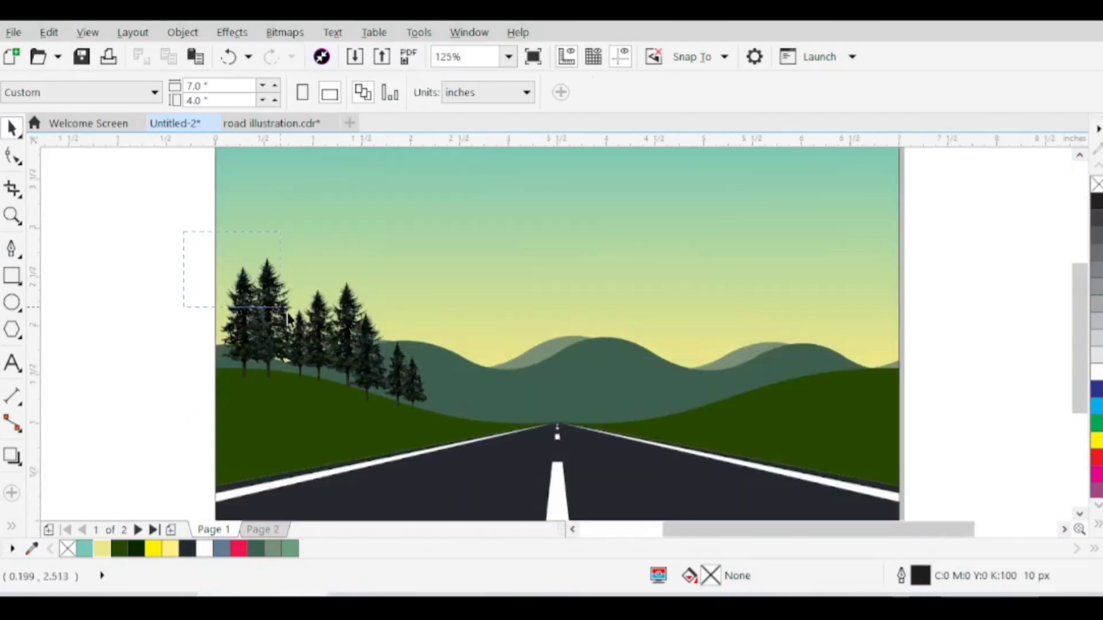
left_click_drag(287, 317, 463, 422)
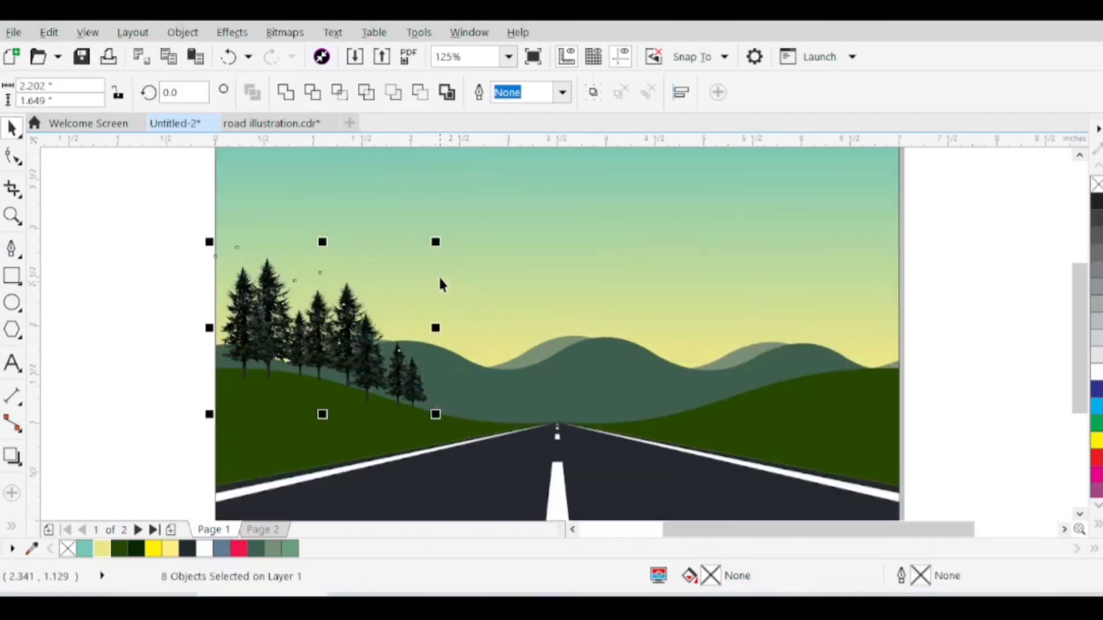
left_click_drag(437, 238, 440, 234)
scroll(416, 397, "up", 4)
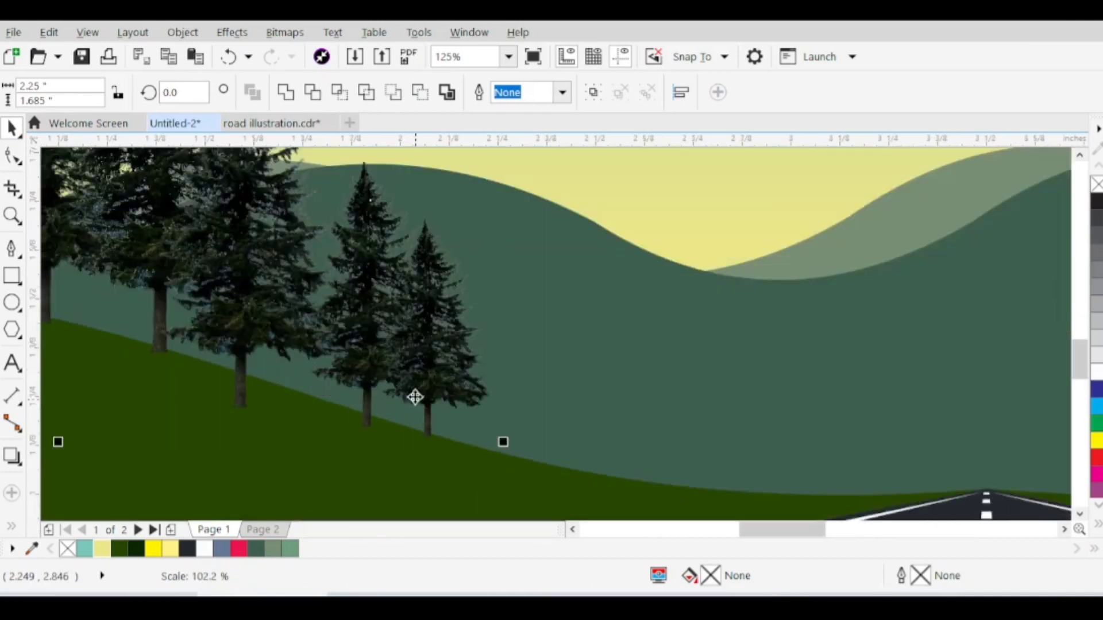
scroll(453, 374, "down", 2)
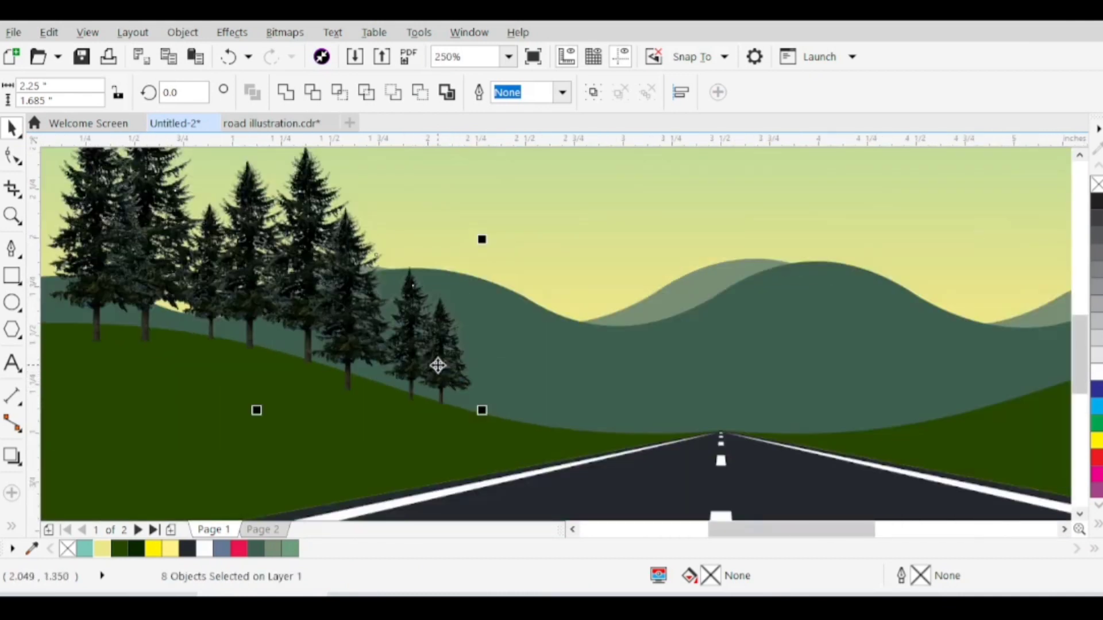
scroll(438, 366, "down", 2)
key("Escape")
scroll(443, 343, "up", 2)
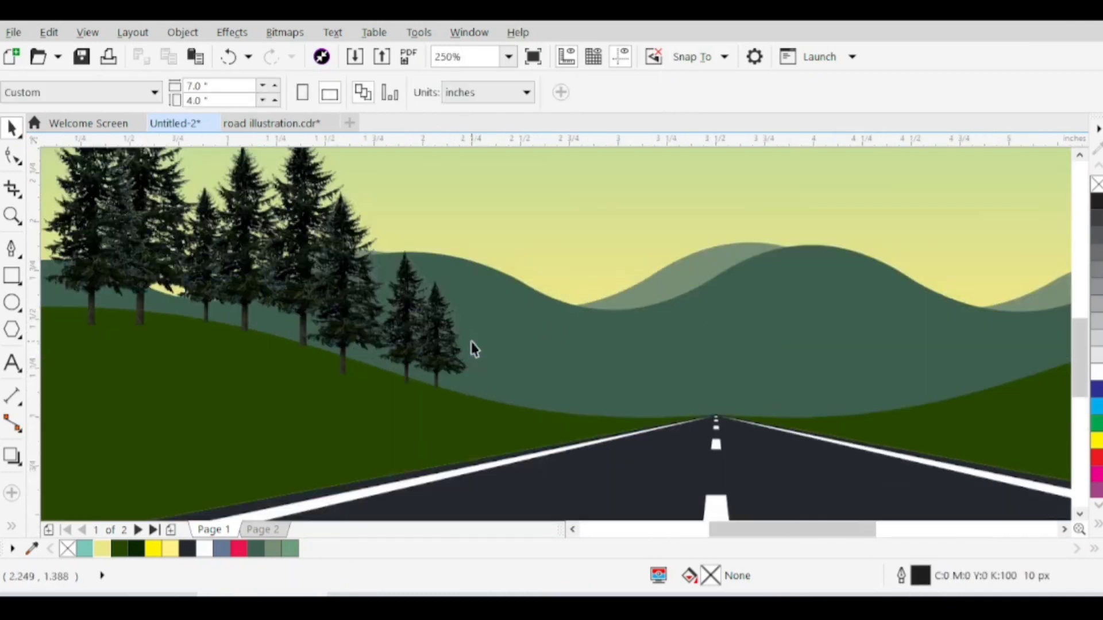
Step: Duplicate the last small pine further down the slope and shrink the copy to about 0.15 × 0.28 inches, trunk on the hill edge
left_click(443, 344)
scroll(449, 360, "up", 2)
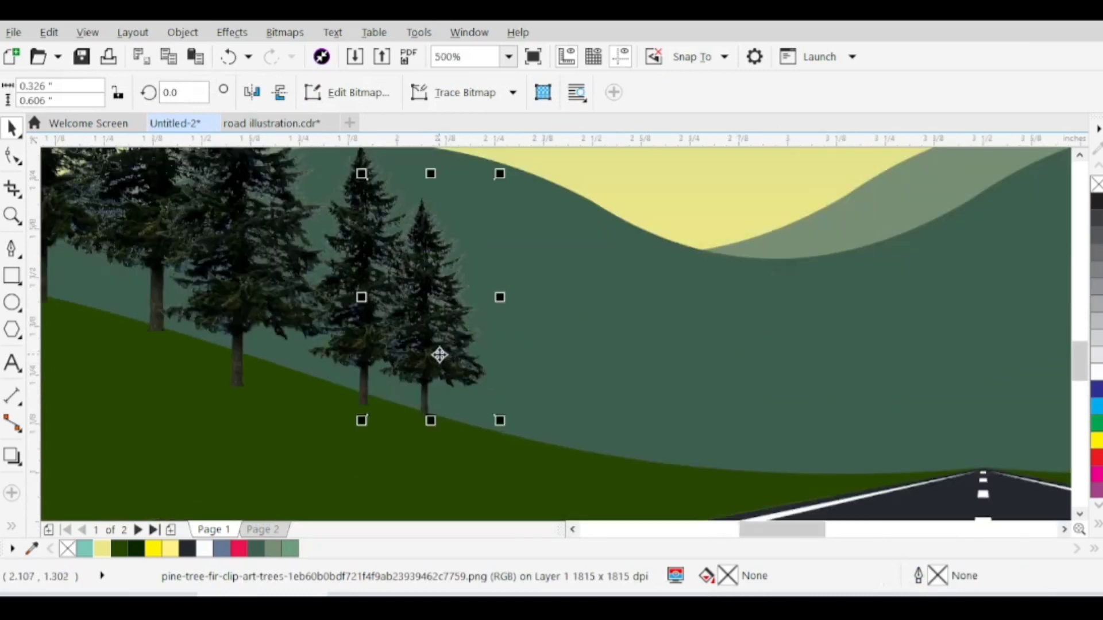
left_click_drag(439, 355, 465, 369)
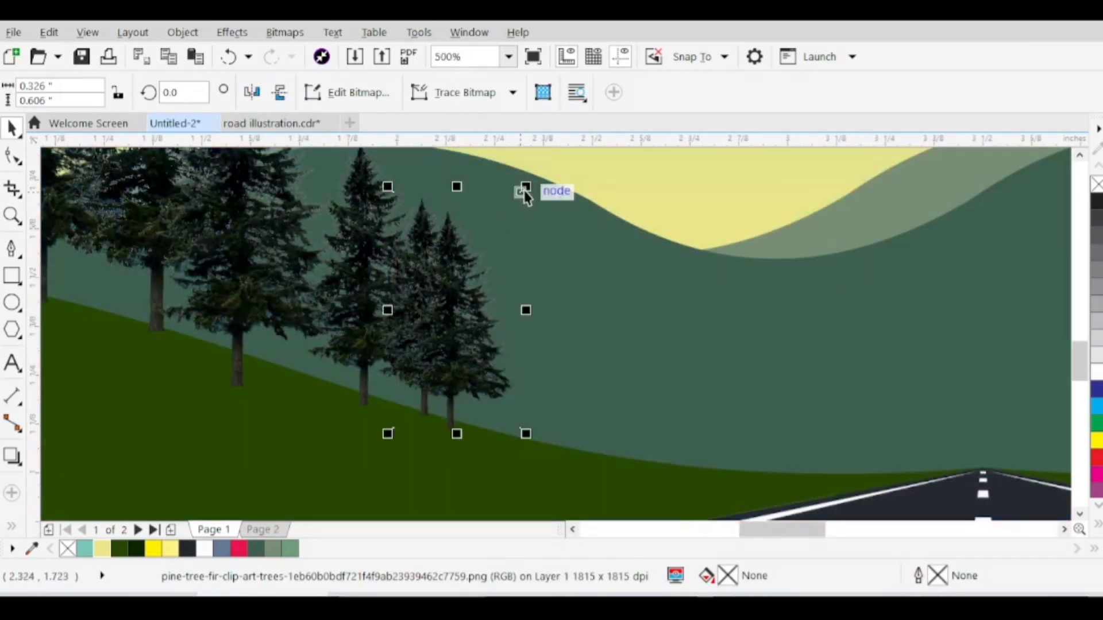
left_click_drag(525, 190, 506, 229)
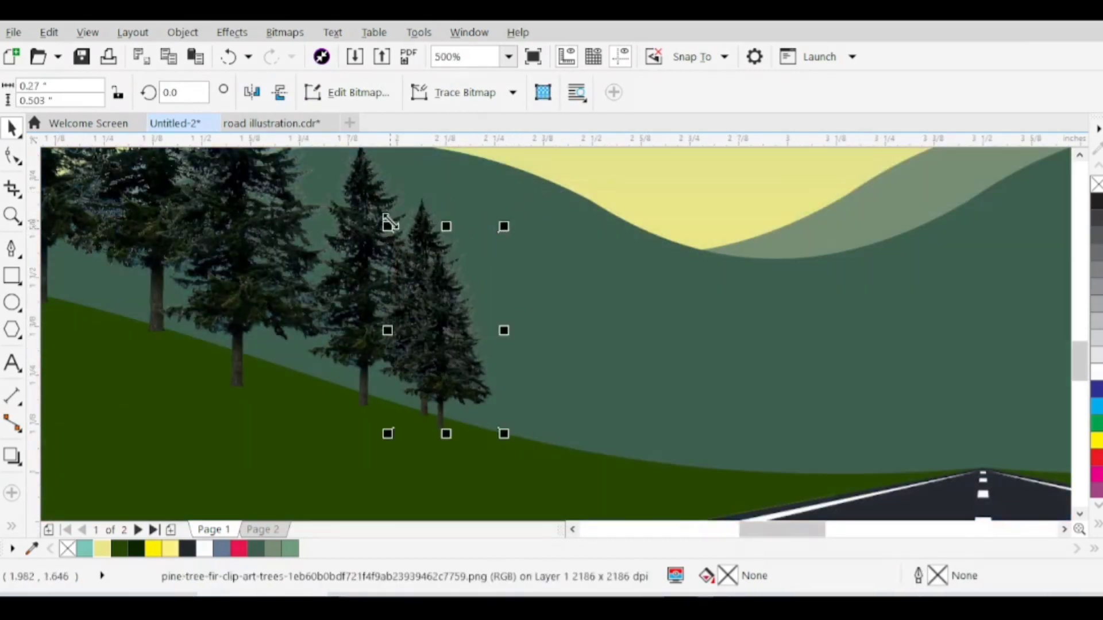
left_click_drag(389, 223, 436, 315)
scroll(470, 369, "up", 2)
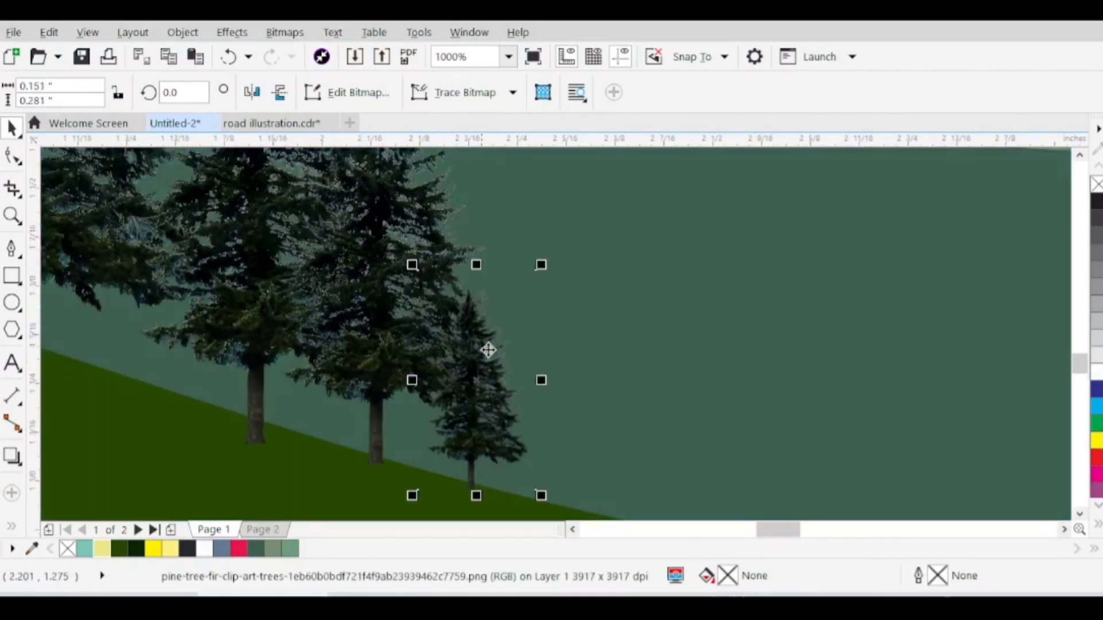
scroll(488, 349, "down", 4)
key("Escape")
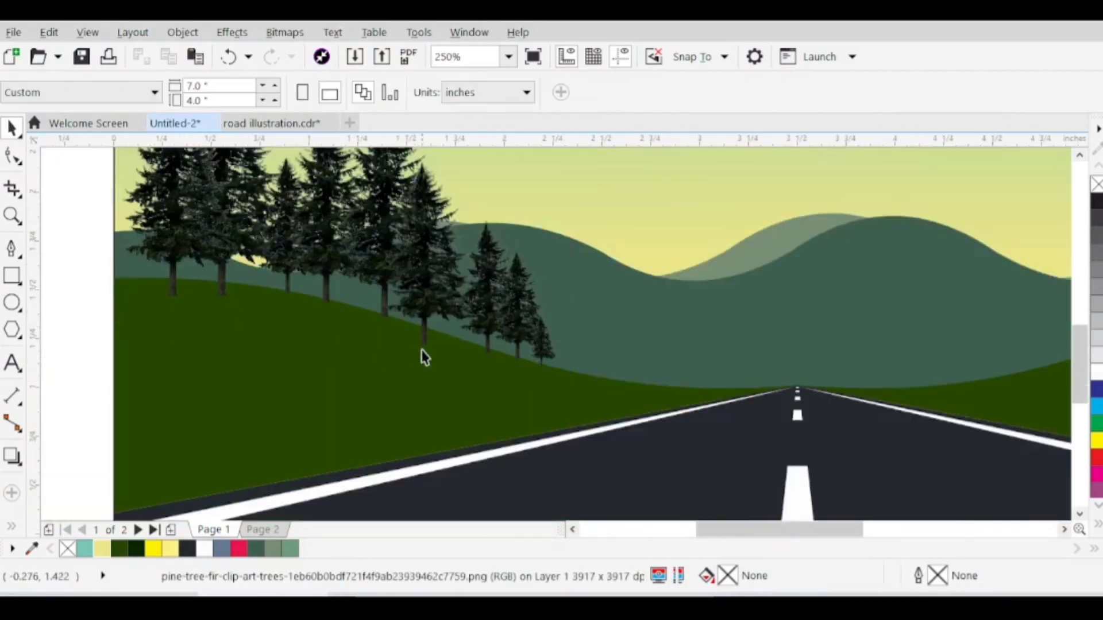
Step: Group the pines on the left hill, place a copy of the group across the road and mirror it horizontally
scroll(418, 356, "down", 2)
left_click_drag(207, 194, 558, 411)
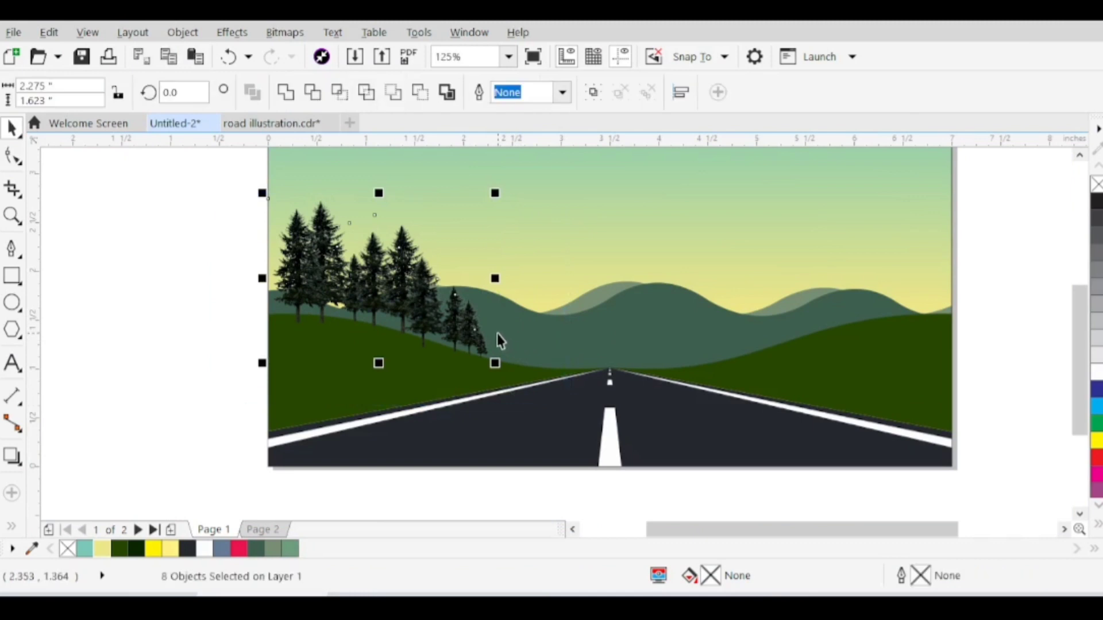
key("ctrl+g")
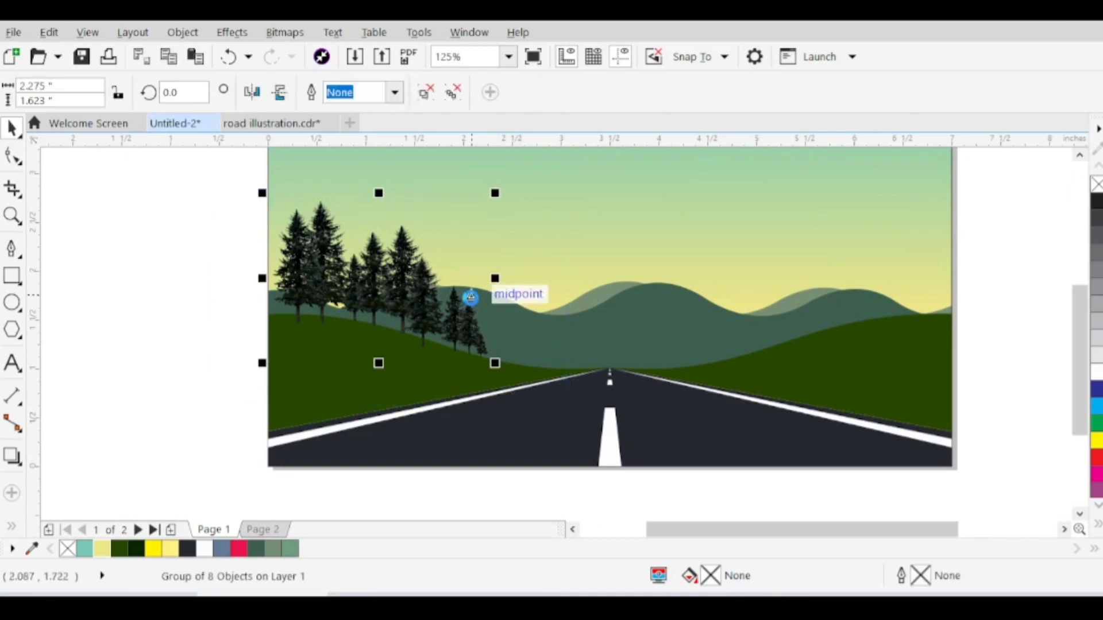
left_click_drag(372, 278, 758, 275)
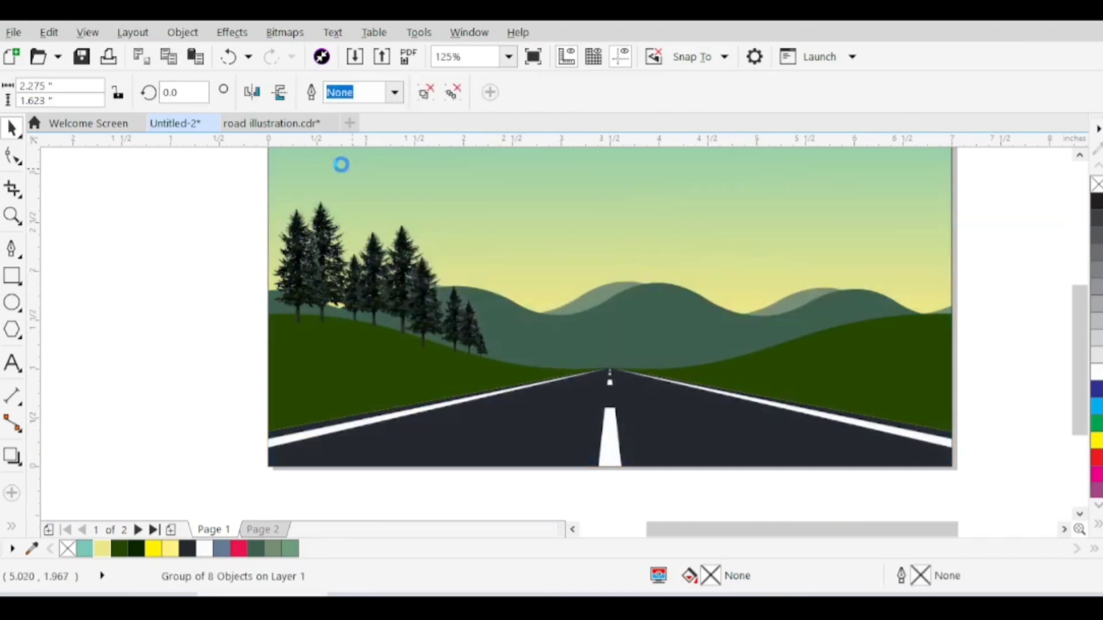
left_click(252, 92)
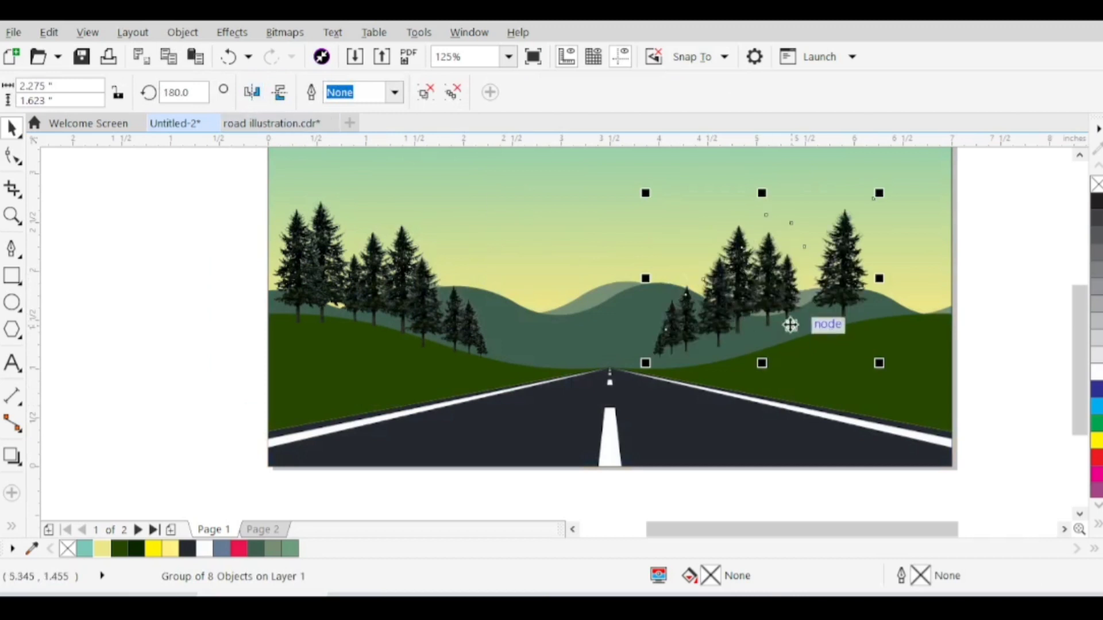
Step: Move the mirrored pine group onto the right hill near the page edge and seat its trunks on the slope
left_click_drag(768, 303, 890, 266)
scroll(905, 305, "up", 1)
scroll(803, 305, "down", 1)
scroll(847, 311, "up", 1)
scroll(888, 294, "up", 1)
scroll(705, 289, "down", 1)
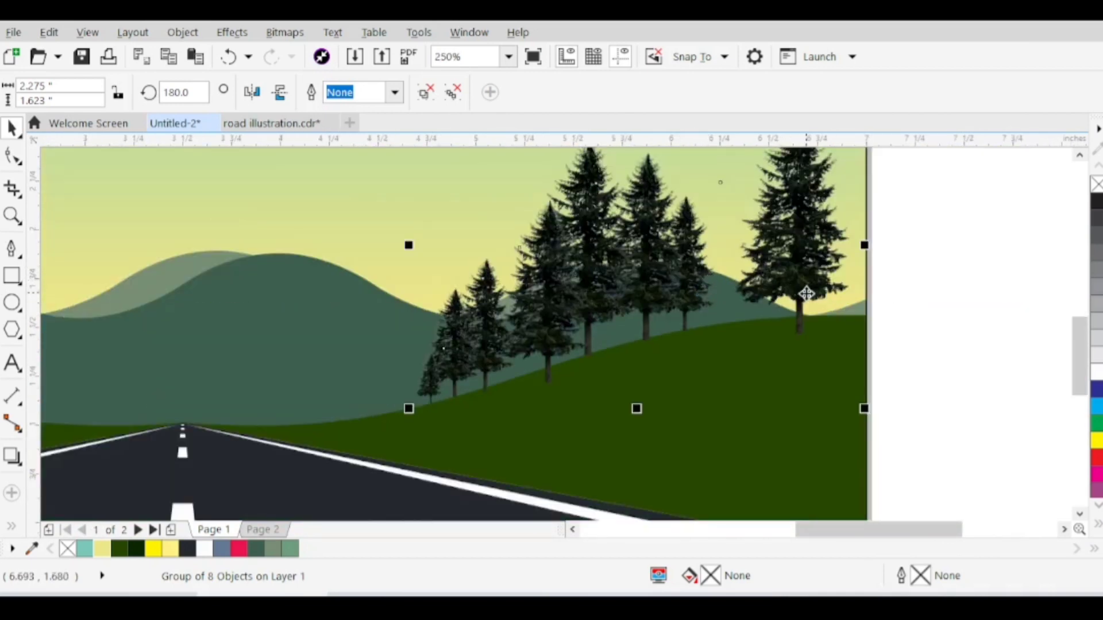
scroll(798, 291, "up", 1)
mouse_move(798, 291)
left_mouse_down()
mouse_move(812, 295)
mouse_move(798, 283)
left_mouse_up()
scroll(747, 290, "down", 1)
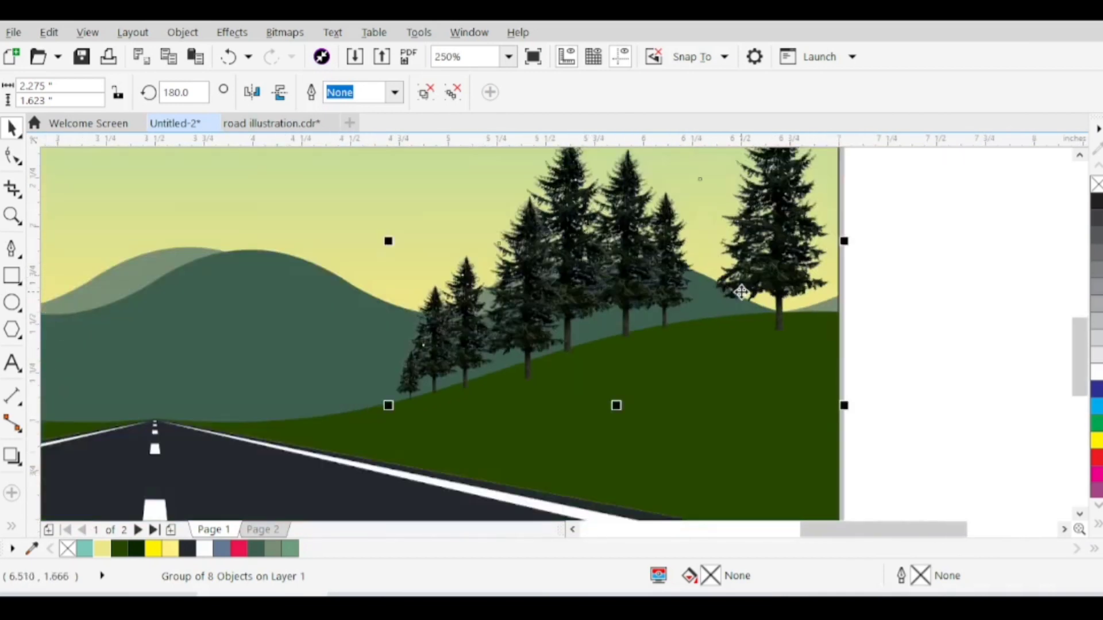
scroll(741, 293, "down", 1)
key("Escape")
left_click(157, 240)
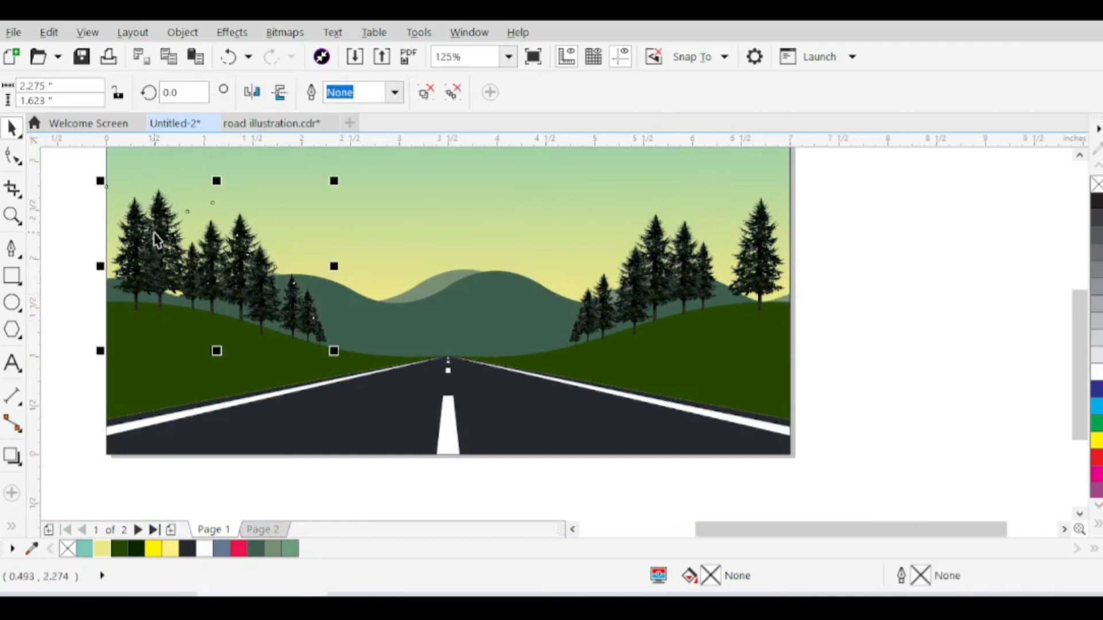
left_click_drag(161, 200, 159, 194)
key("ctrl+z")
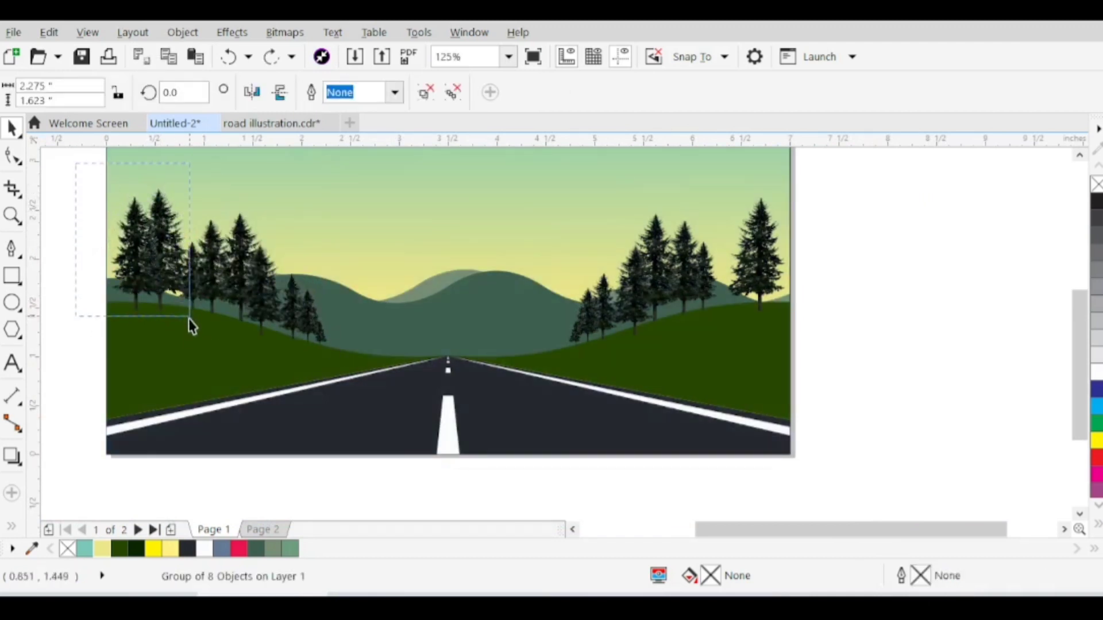
Step: Copy the tall ungrouped pine from the left hill into the gap in the right hill's pine row
left_click_drag(216, 364, 216, 363)
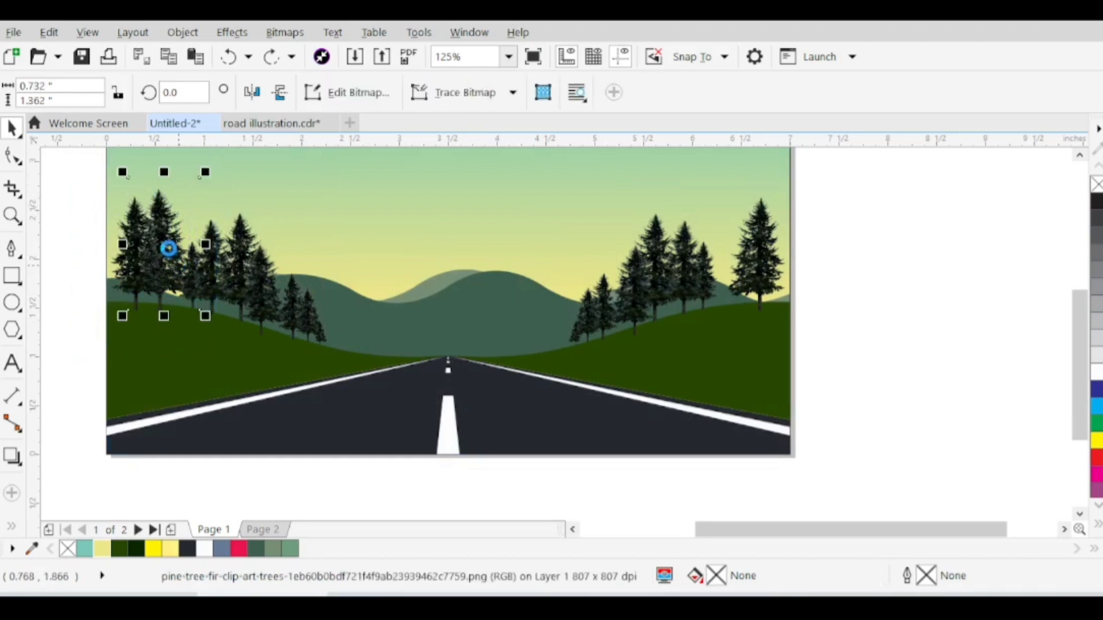
left_click_drag(169, 248, 724, 240)
scroll(727, 262, "up", 1)
scroll(671, 260, "down", 1)
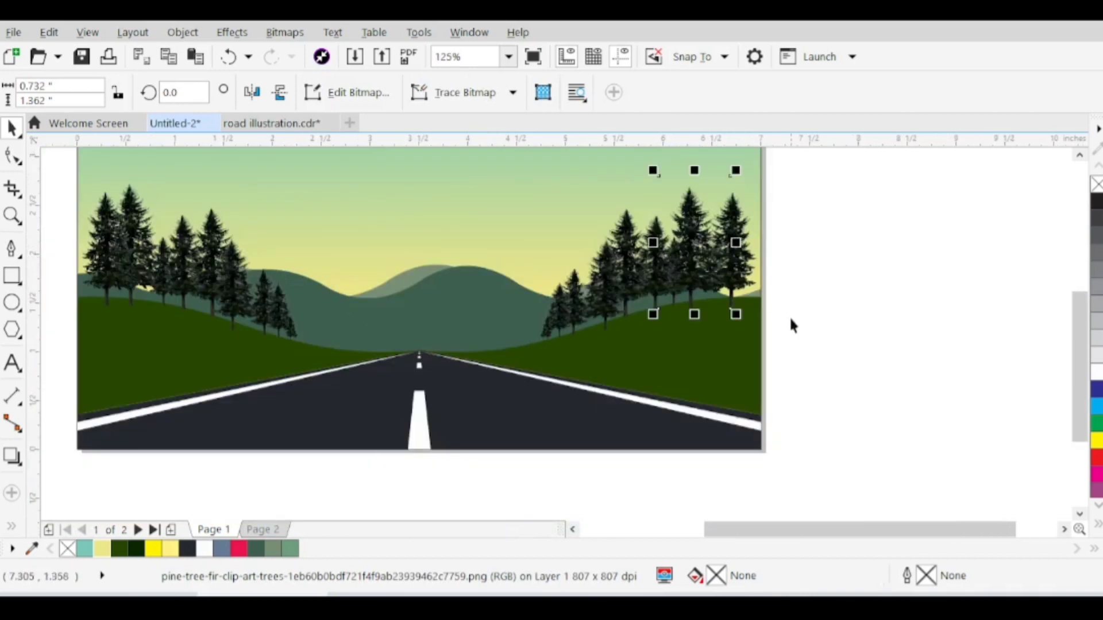
left_click(791, 325)
Step: Bring the road and green hills group to the front so it covers the bases of the pine trunks
scroll(810, 287, "down", 2)
left_click_drag(560, 396, 394, 405)
key("shift+Page_Up")
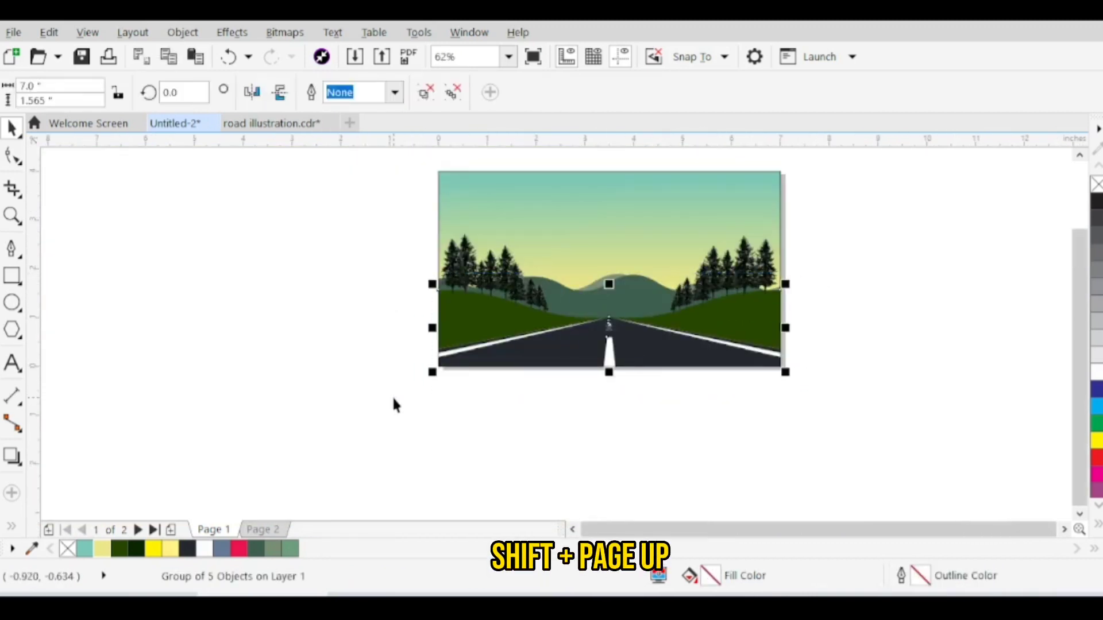
left_click(394, 405)
scroll(708, 297, "up", 4)
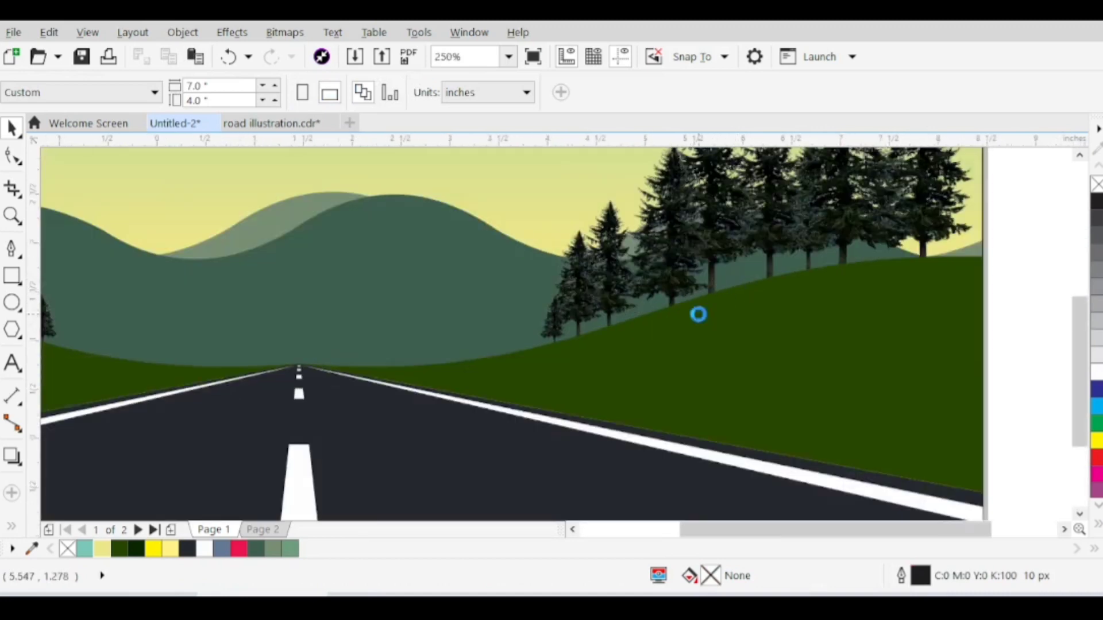
scroll(698, 315, "down", 2)
scroll(277, 316, "down", 5)
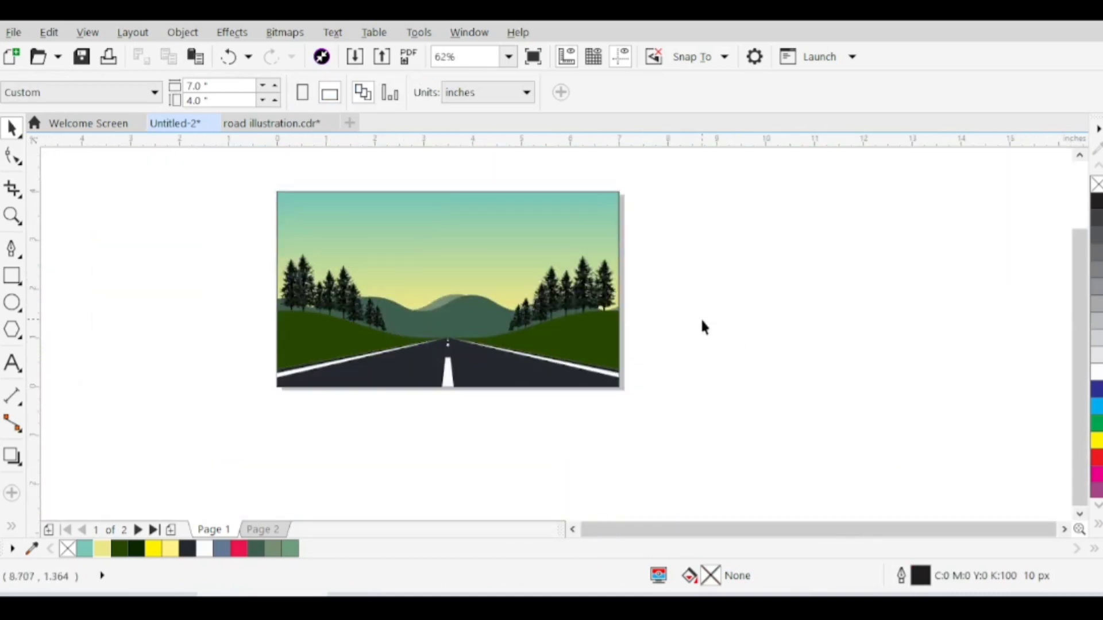
Step: Draw a circle about 1.125 inches in diameter beside the page and move it over the horizon above the road's vanishing point
scroll(446, 251, "up", 2)
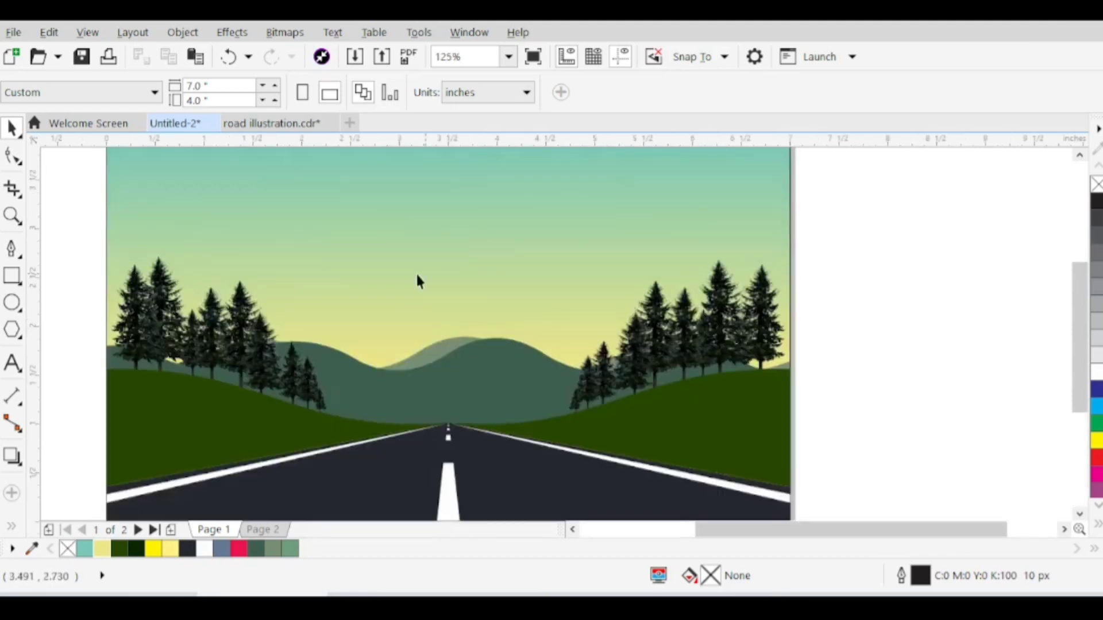
left_click(12, 304)
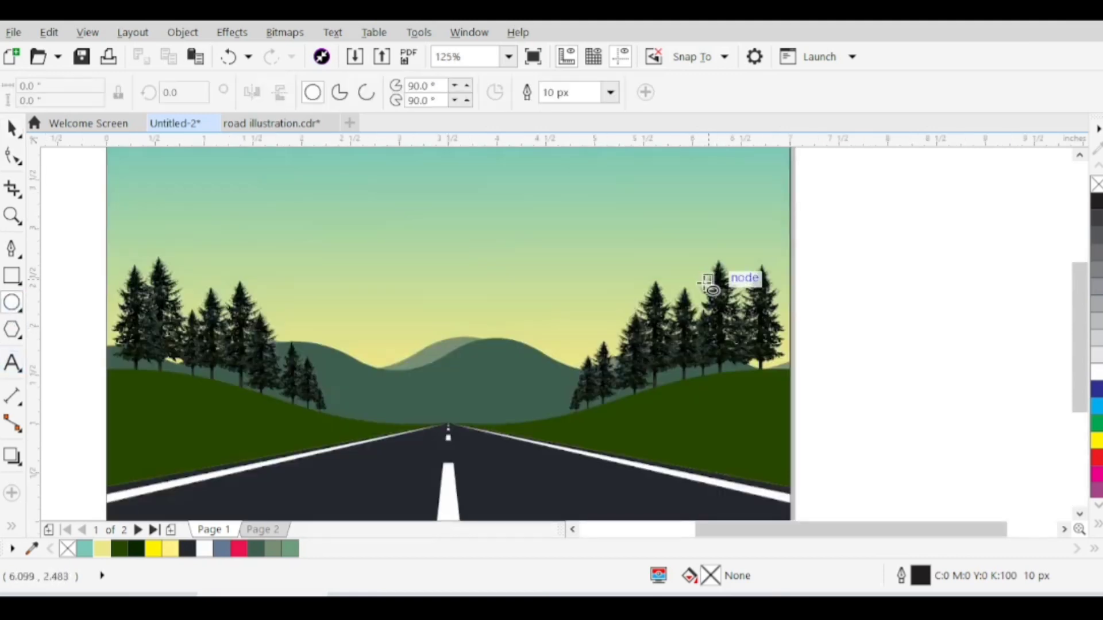
scroll(632, 279, "down", 2)
scroll(306, 301, "up", 2)
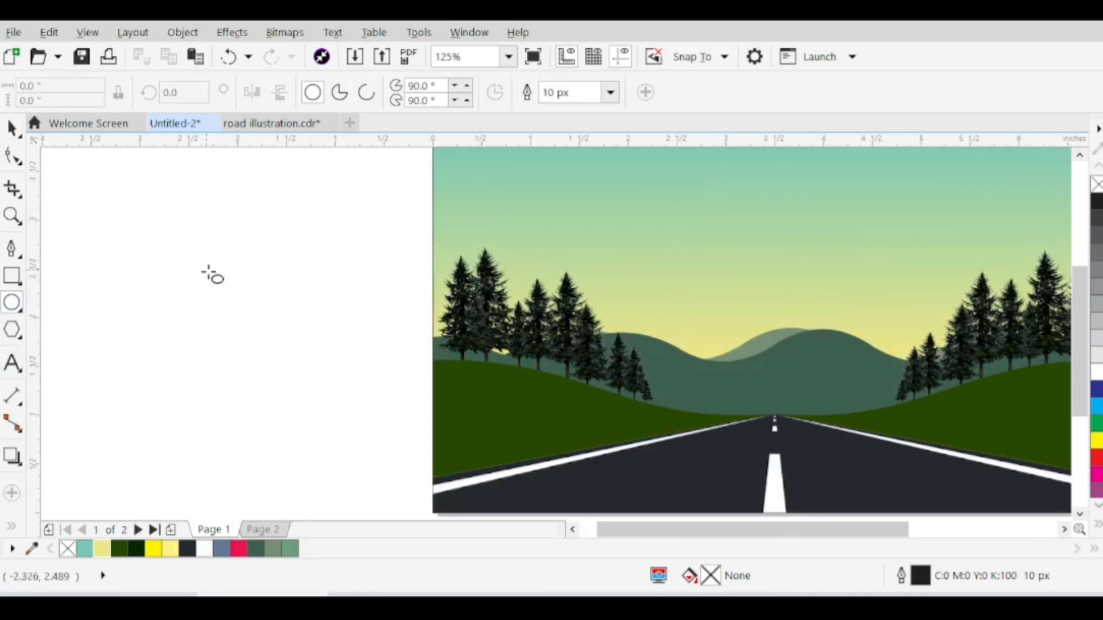
left_click_drag(209, 271, 317, 381)
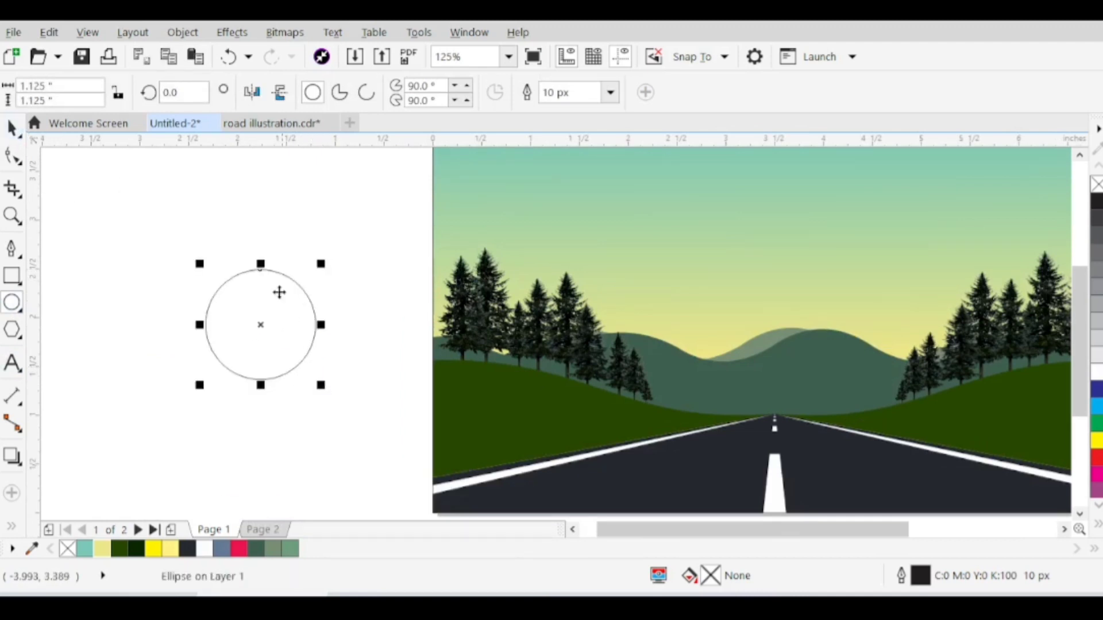
scroll(280, 293, "down", 2)
left_click_drag(269, 307, 526, 306)
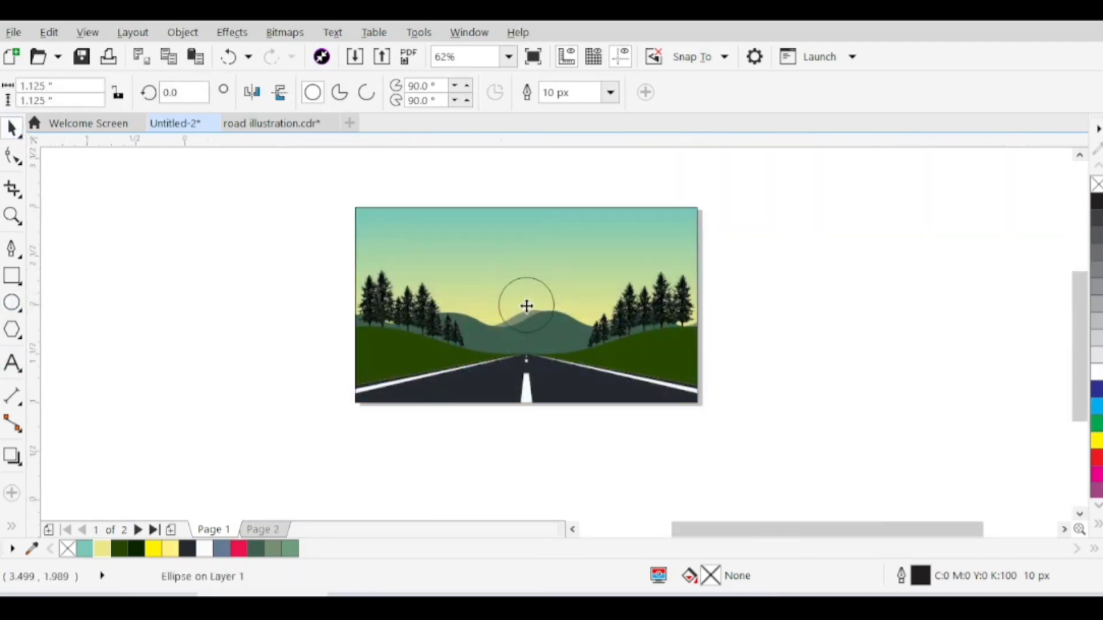
Step: Fill the circle above the road with bright yellow as the sun
scroll(526, 306, "up", 2)
left_click(138, 550)
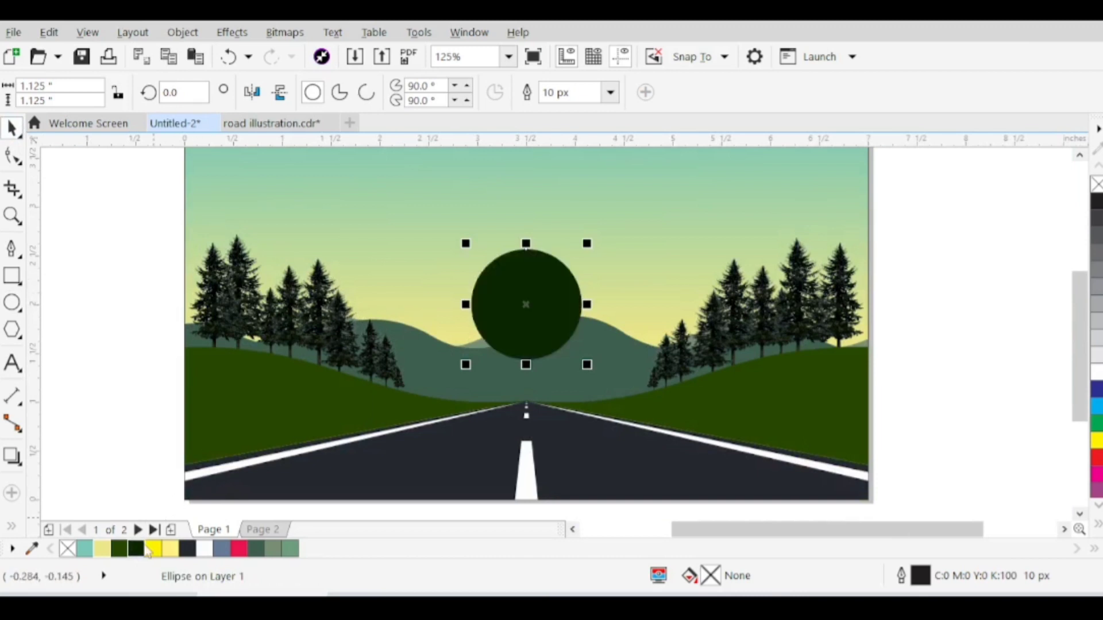
left_click(154, 550)
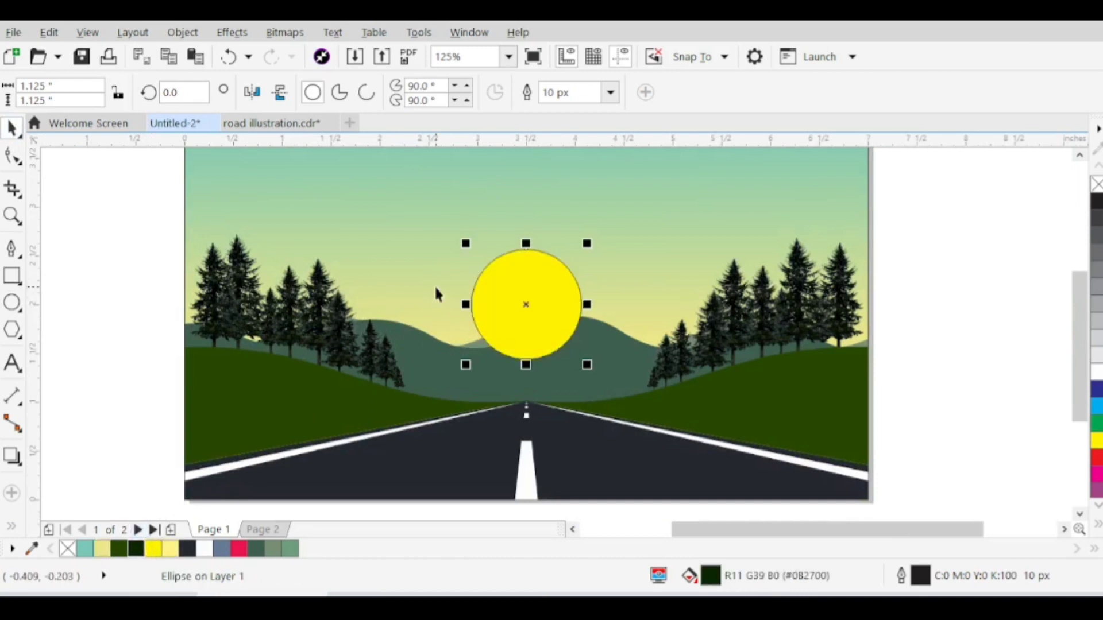
Step: Remove the outline from the yellow sun circle above the road and keep the circle selected
left_click(419, 285, "shift")
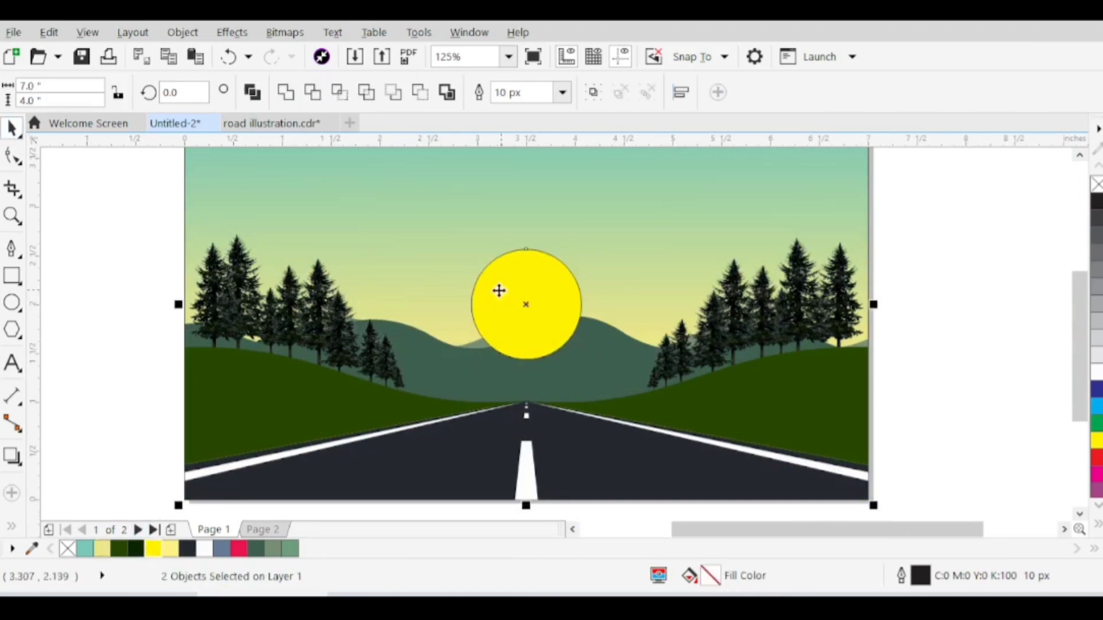
scroll(498, 292, "down", 2)
left_click(901, 310)
left_click(526, 280)
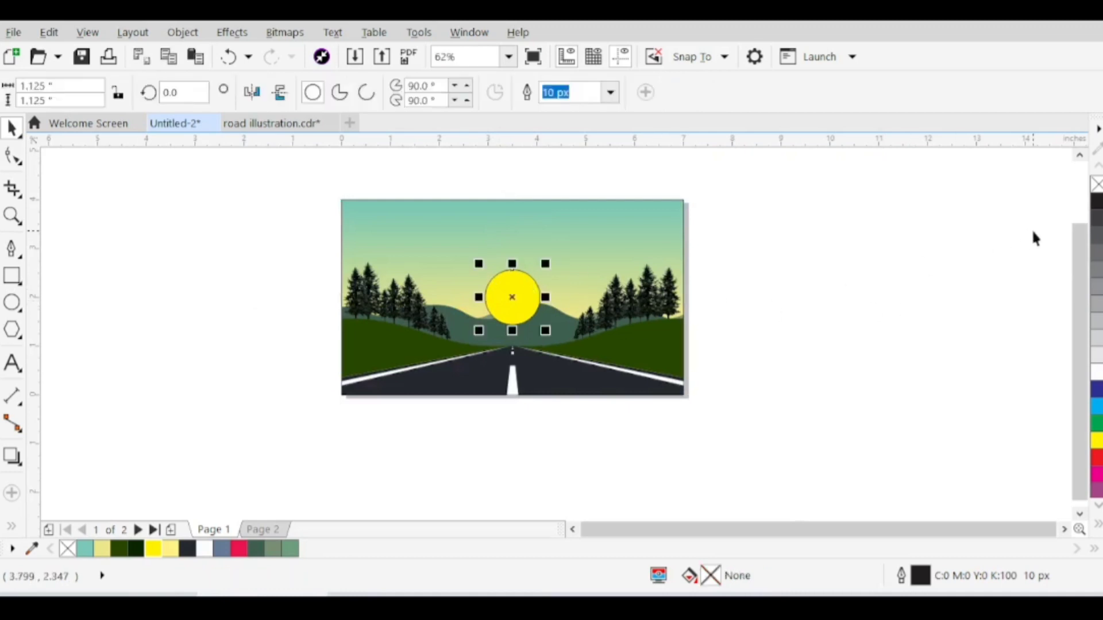
right_click(1095, 185)
left_click(837, 288)
scroll(509, 300, "up", 2)
left_click(507, 298)
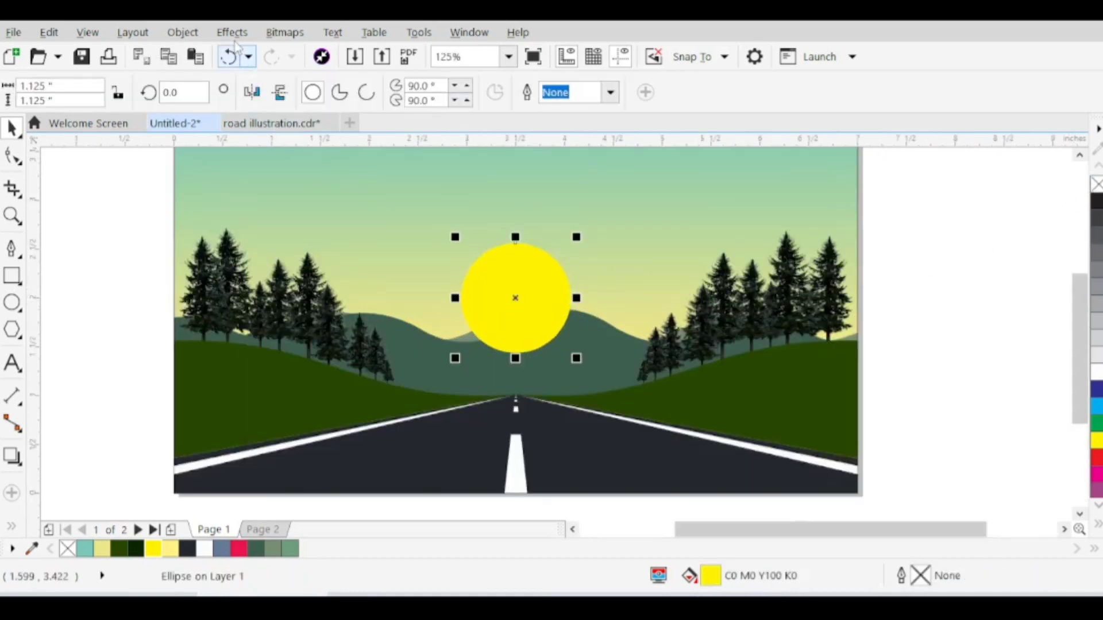
Step: Convert the sun to a 1000 dpi RGB Color (24-bit) bitmap with anti-aliasing and a transparent background
left_click(285, 32)
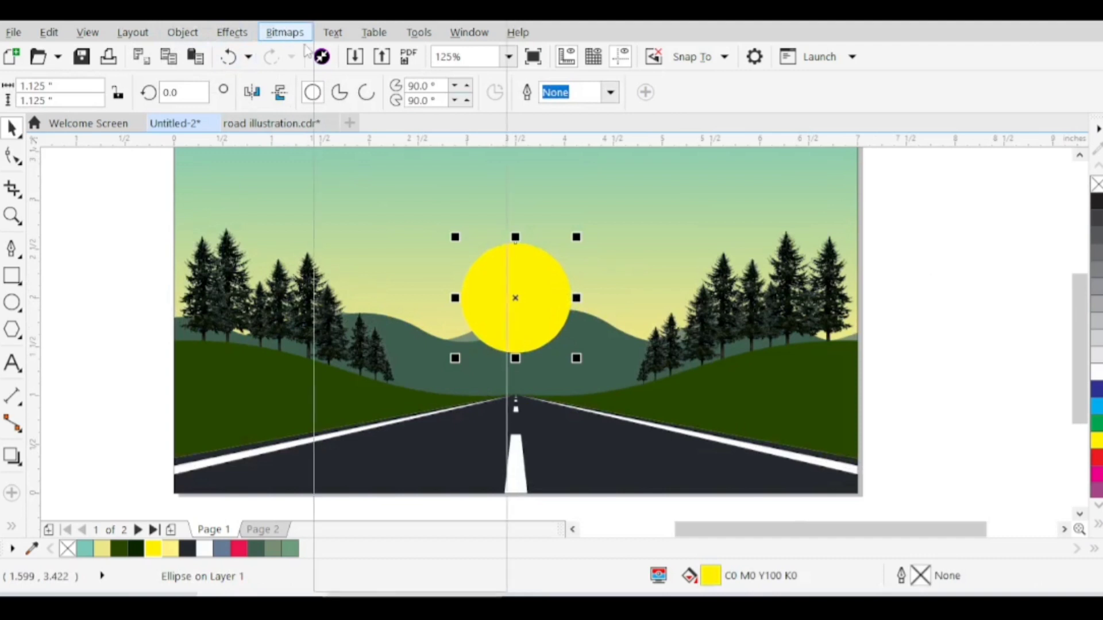
left_click(349, 29)
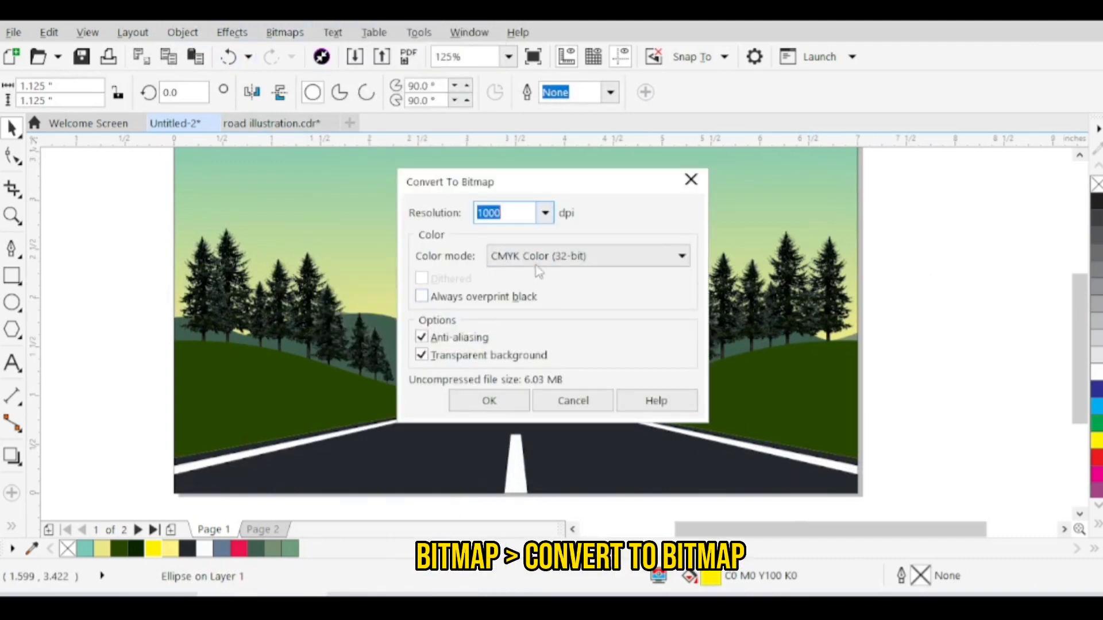
left_click(537, 264)
left_click(527, 329)
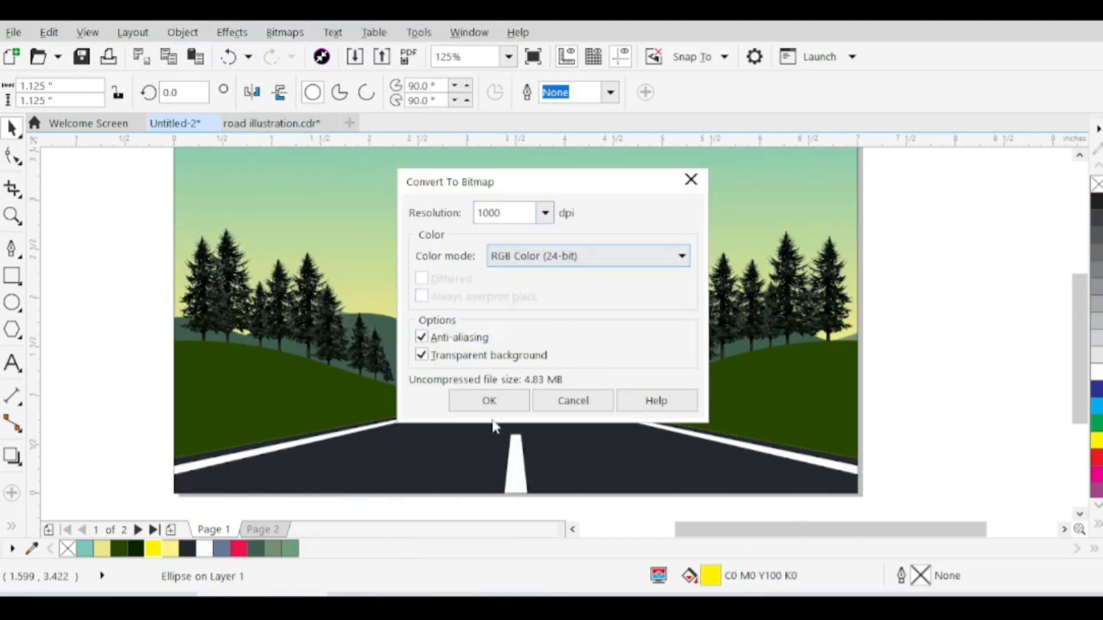
left_click(495, 402)
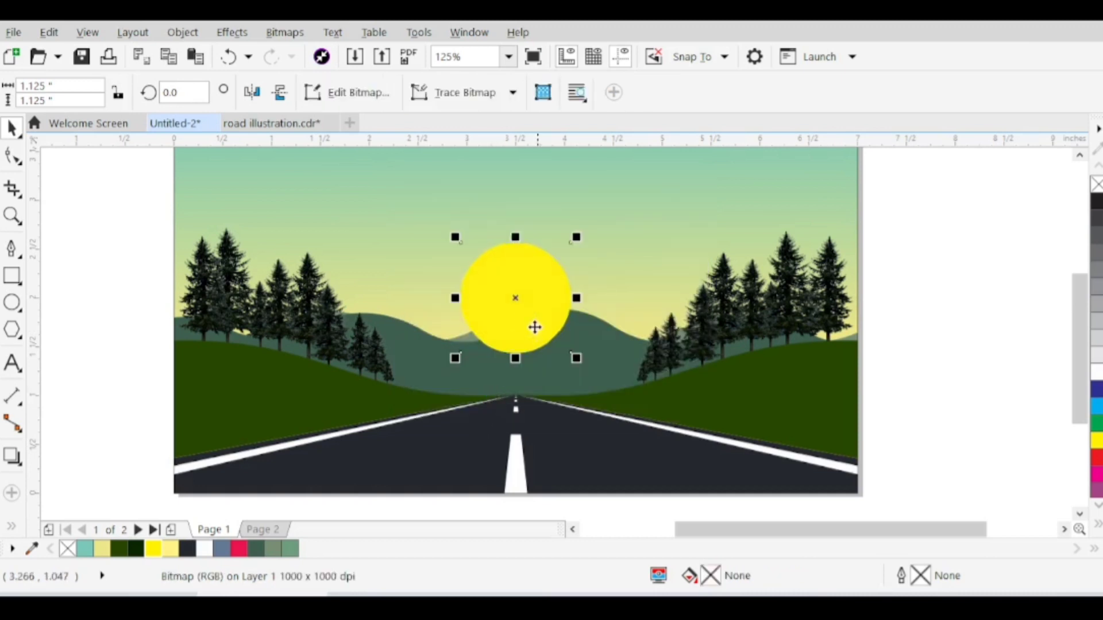
Step: Apply a Gaussian Blur with a radius of 65 pixels to the sun bitmap
left_click(300, 35)
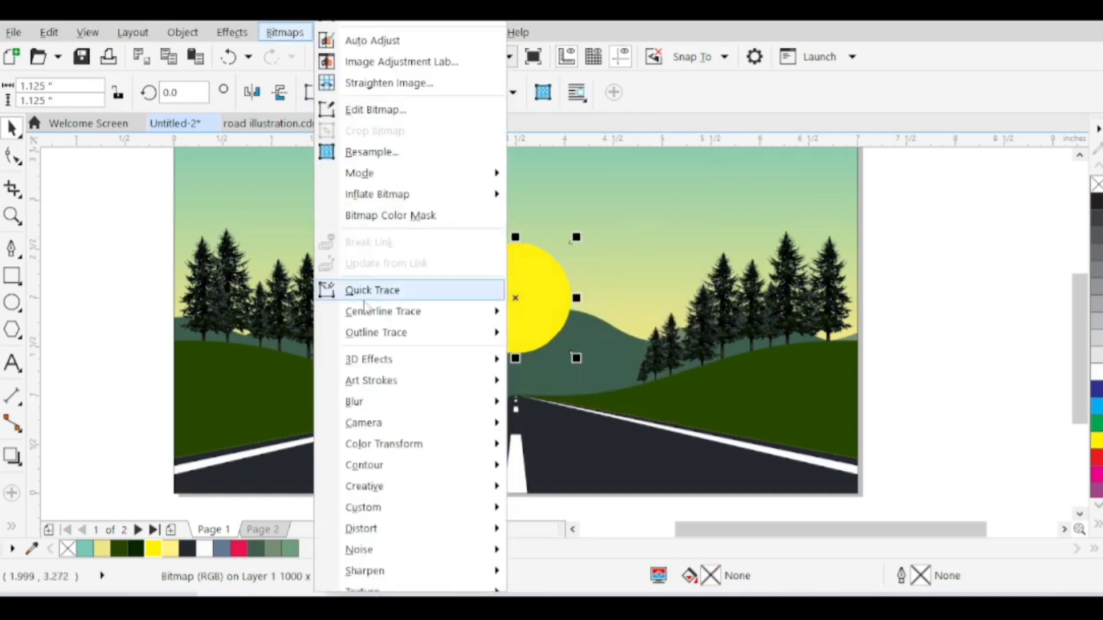
mouse_move(340, 402)
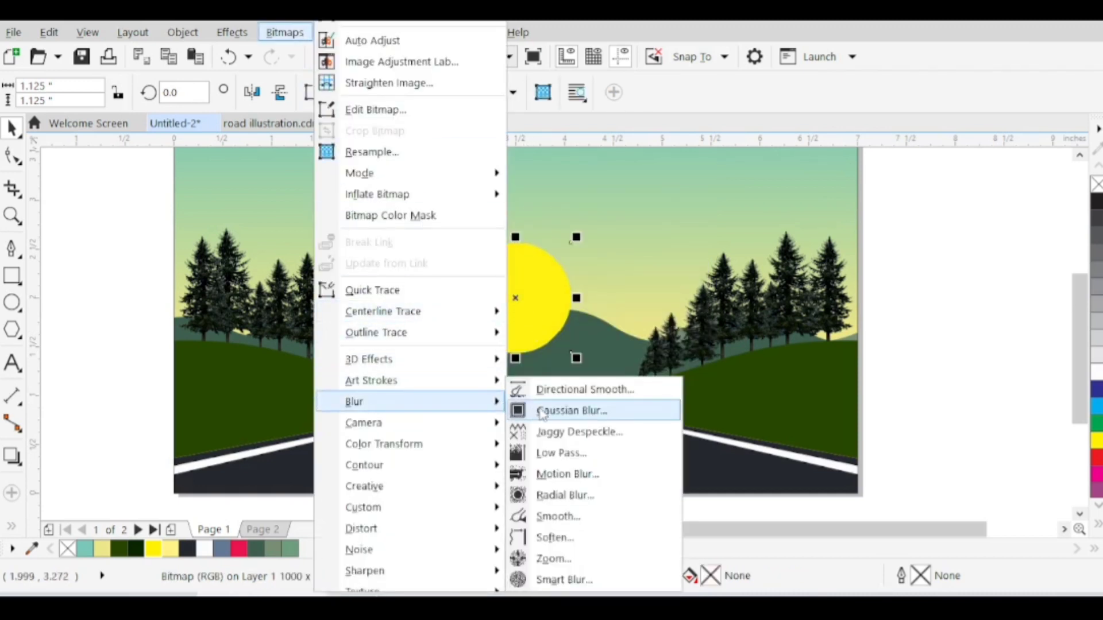
left_click(569, 410)
left_click_drag(528, 237, 703, 350)
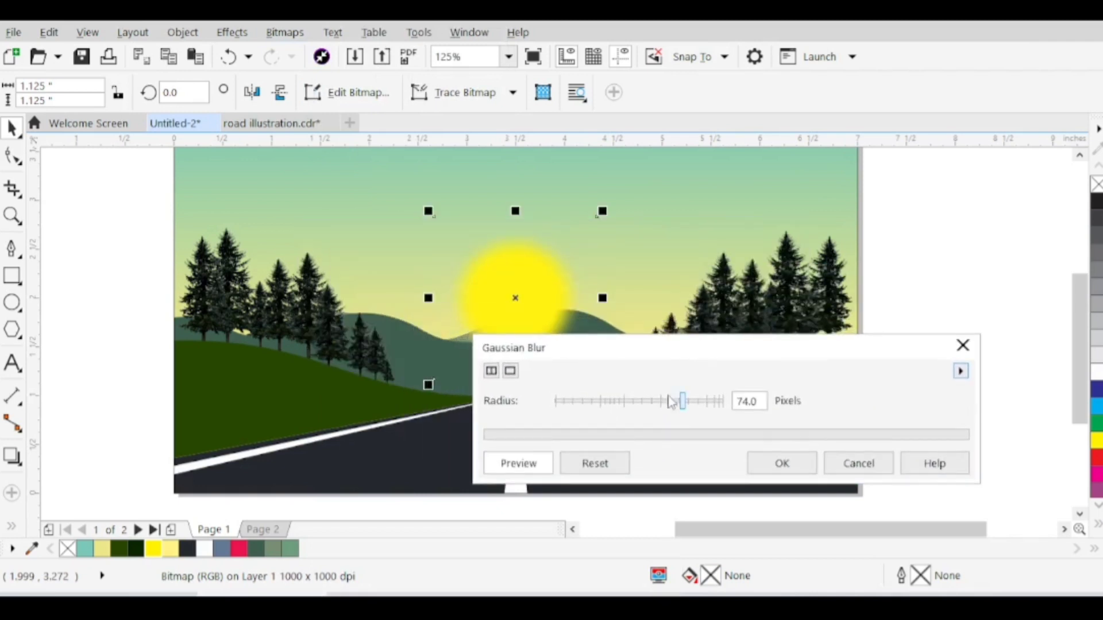
left_click(617, 402)
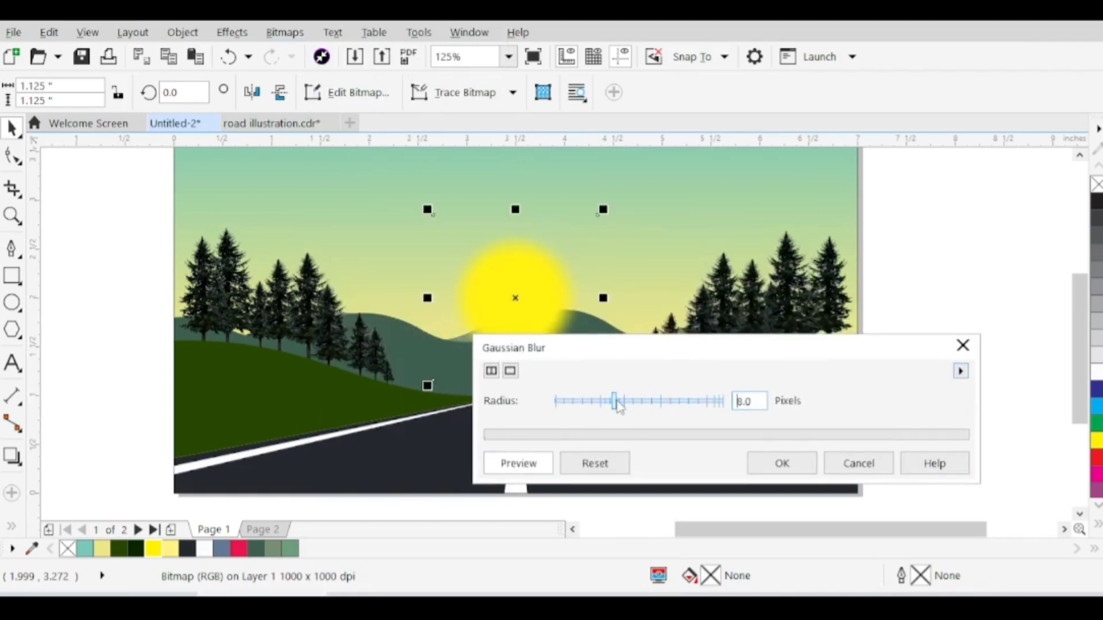
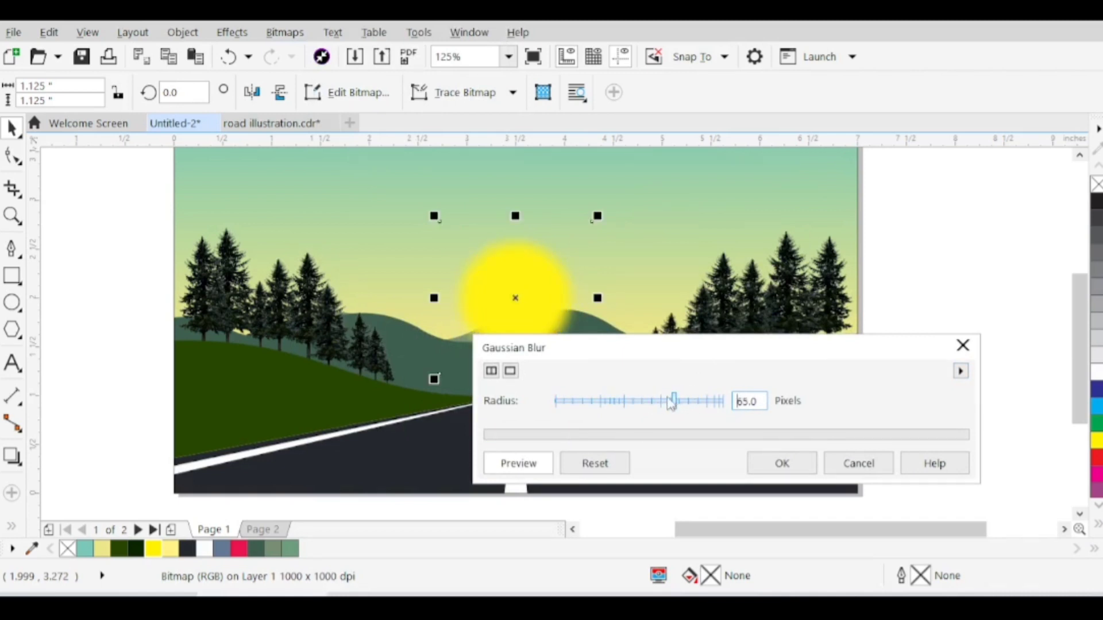
left_click(782, 463)
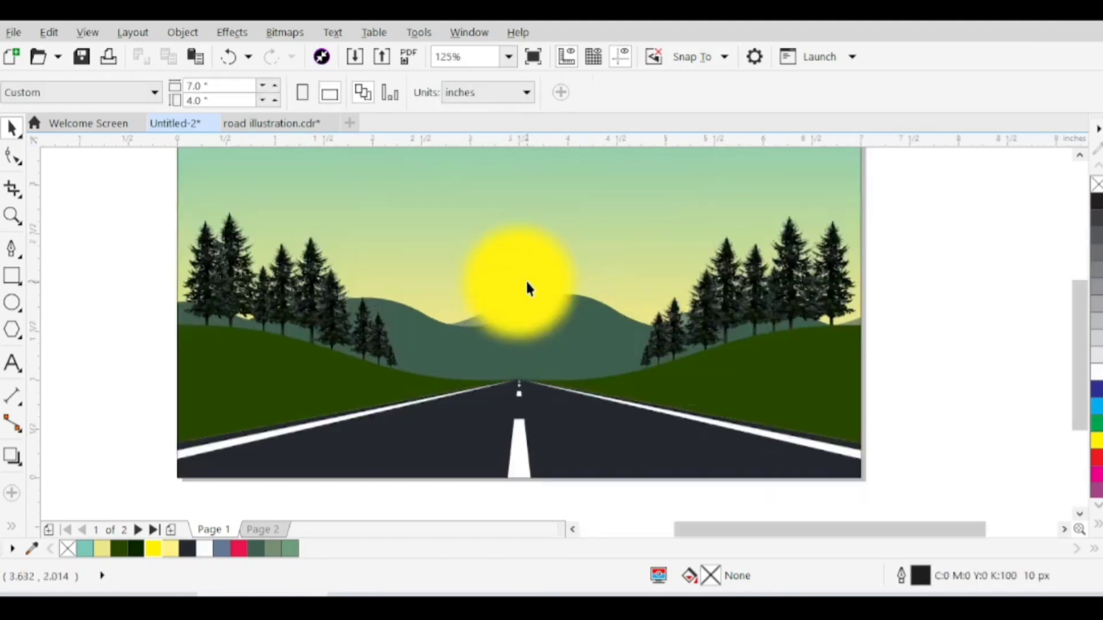
Step: PowerClip the blurred sun inside the gradient sky rectangle
right_click(520, 258)
left_click(604, 36)
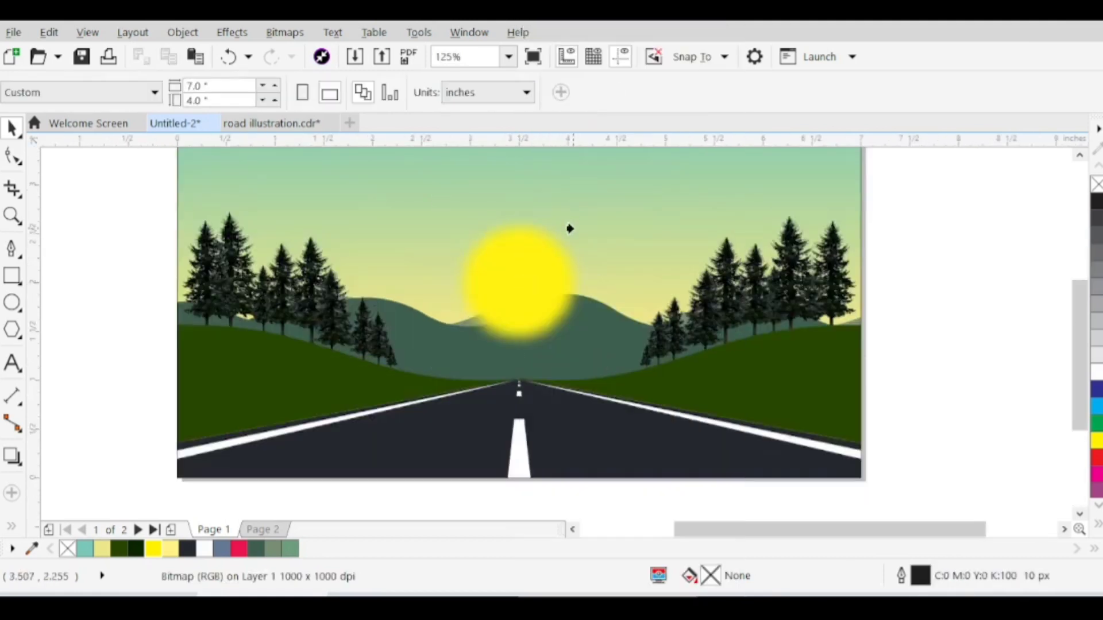
left_click(594, 214)
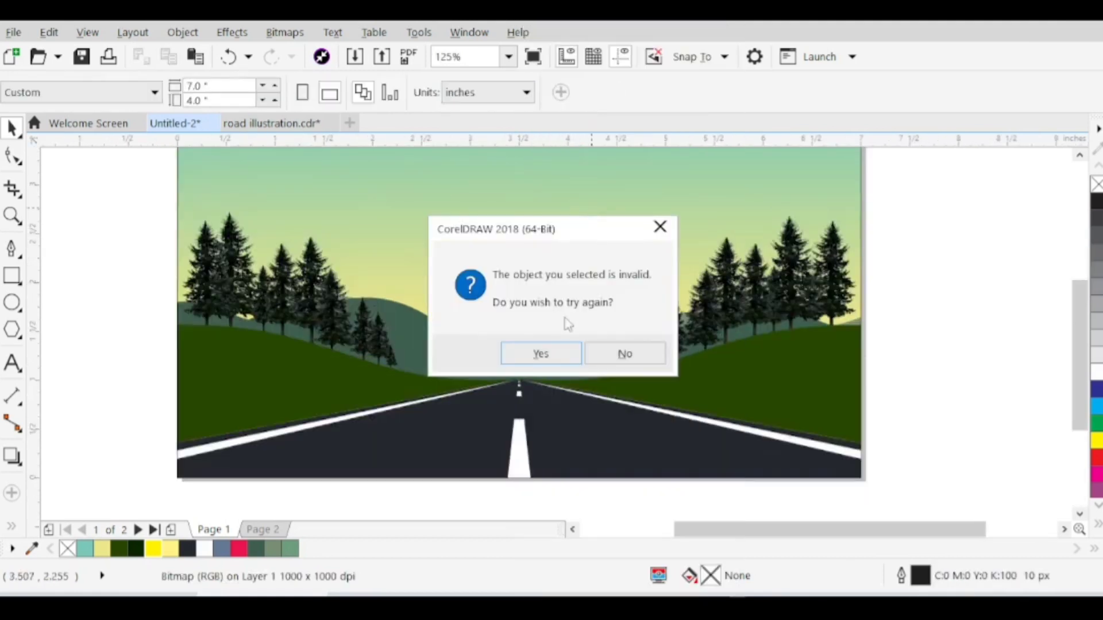
left_click(541, 355)
left_click(554, 167)
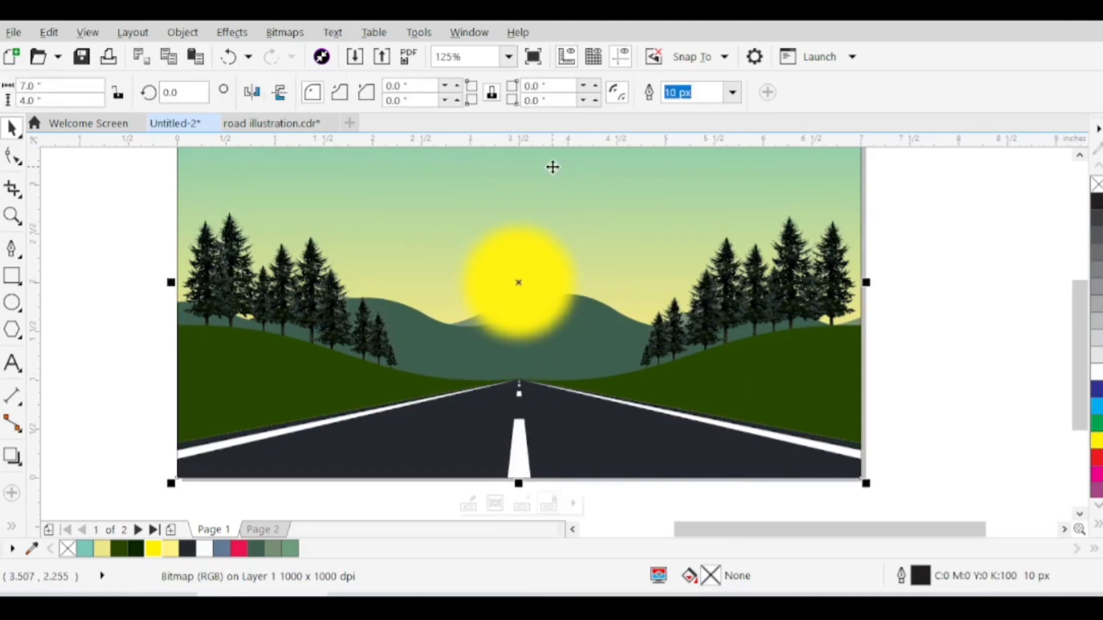
Step: Edit the sky rectangle's PowerClip contents and bring both wavy hills in front of the sun
scroll(554, 307, "down", 2)
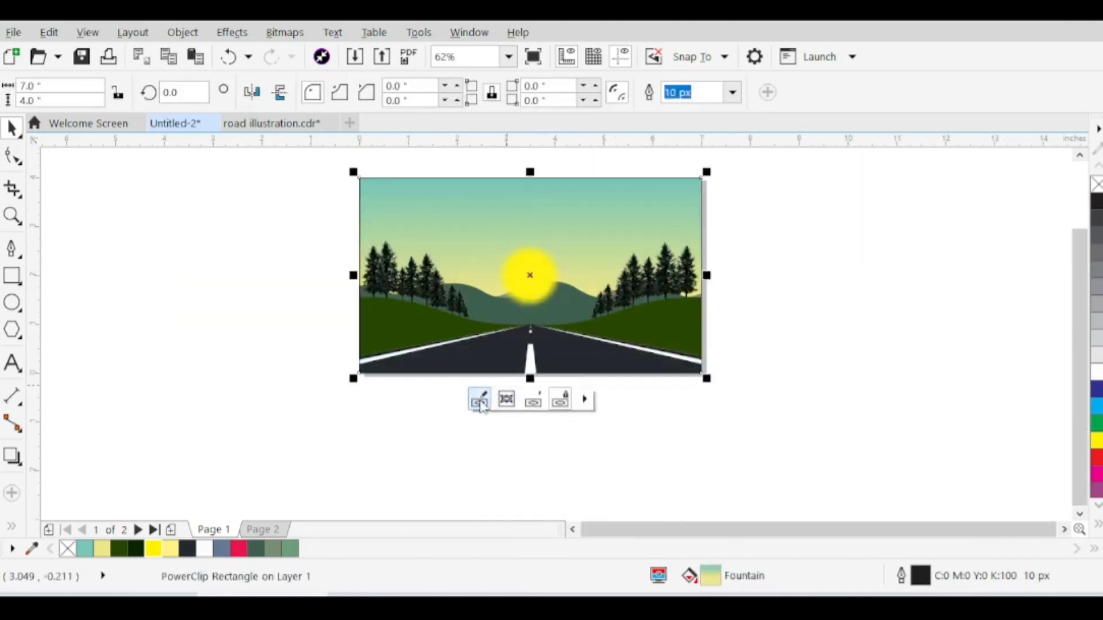
left_click(480, 399)
scroll(534, 268, "up", 2)
left_click(534, 271)
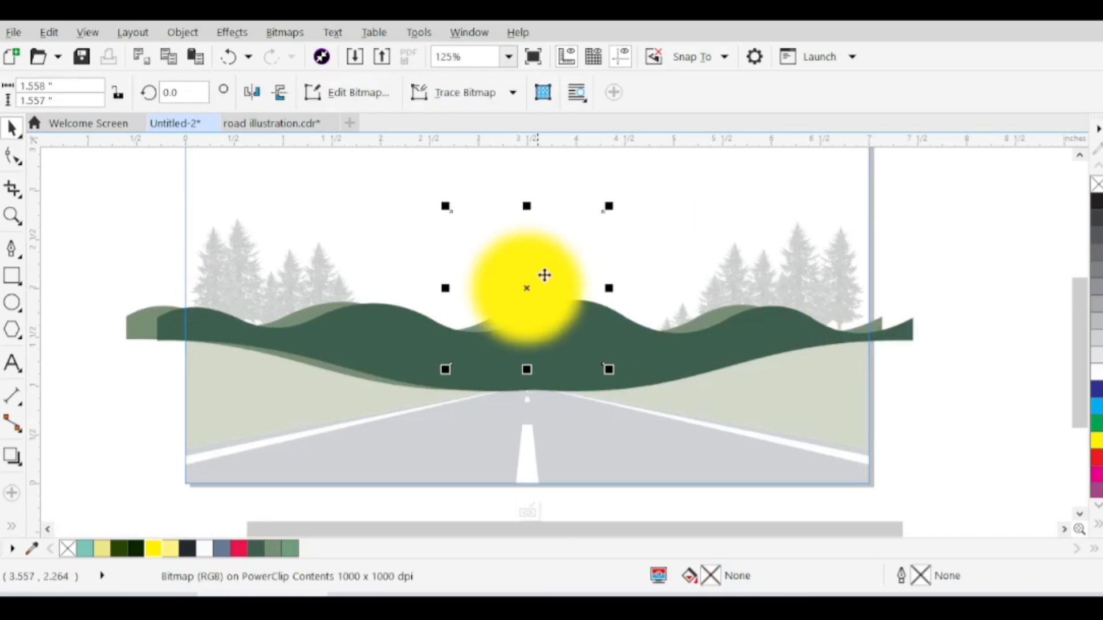
left_click_drag(982, 296, 433, 415)
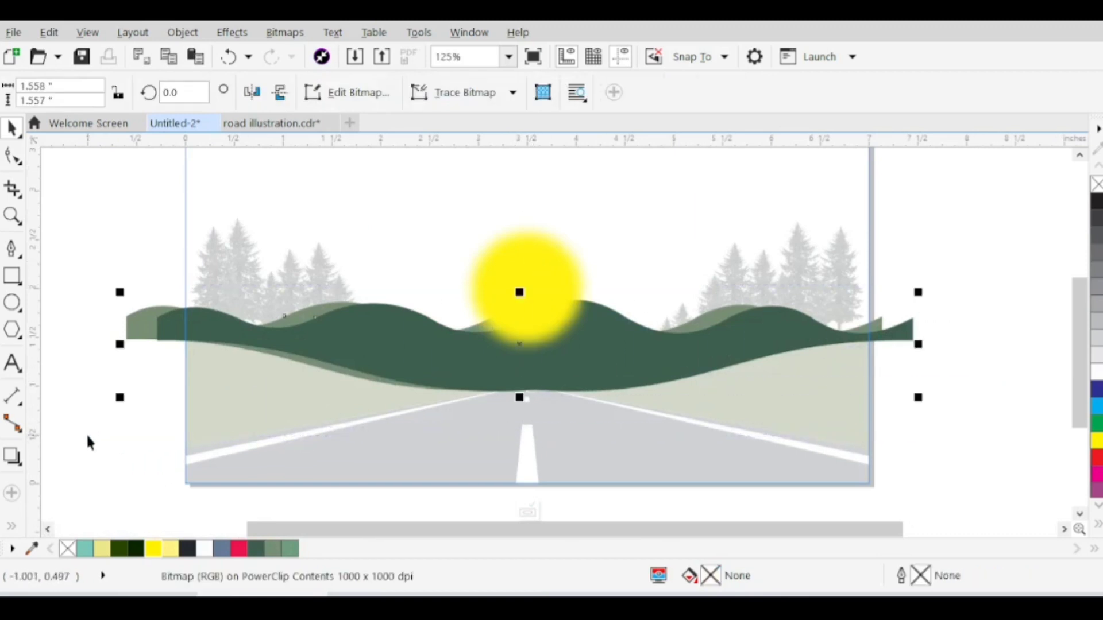
key("shift+Page_Up")
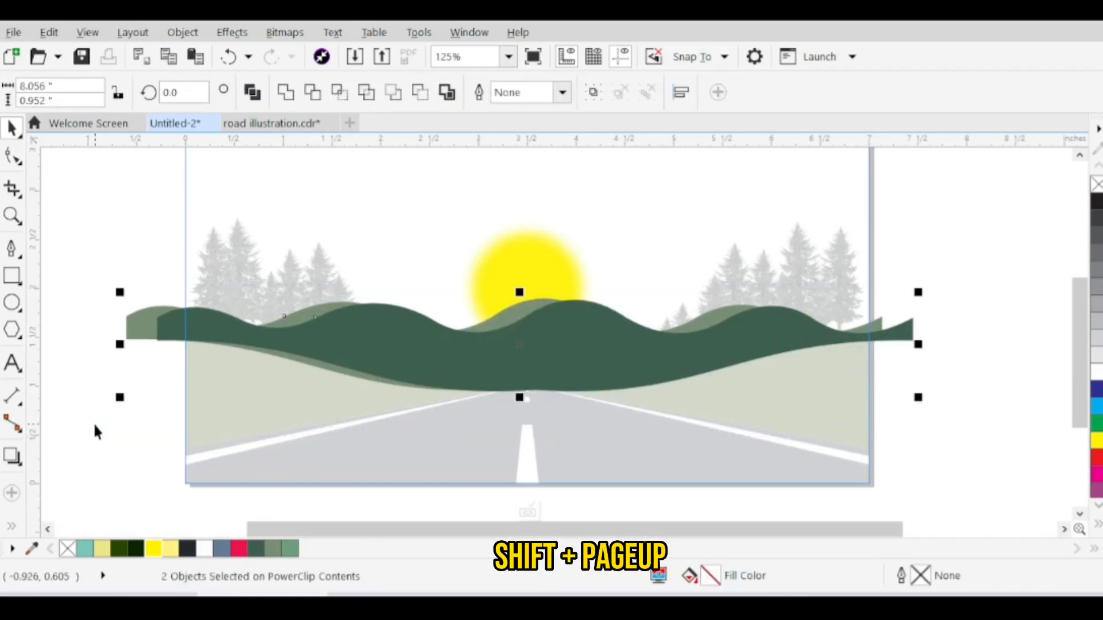
Step: Lower the sun so it sits partly behind the wavy hills and finish editing the PowerClip
left_click(539, 256)
left_click_drag(545, 253, 547, 281)
key("F3")
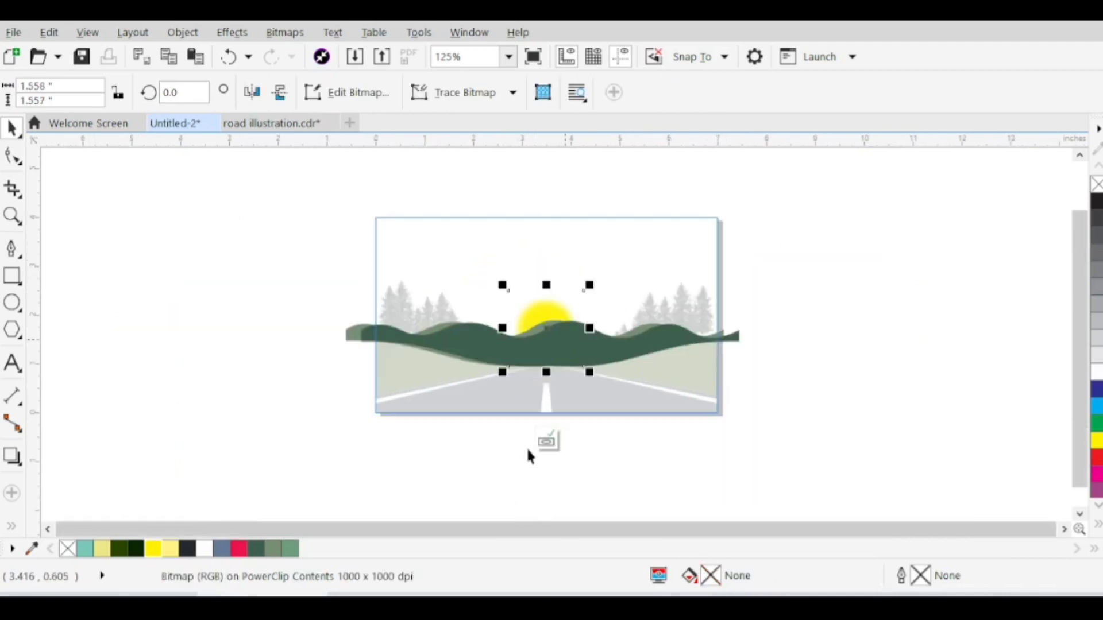
left_click(555, 438)
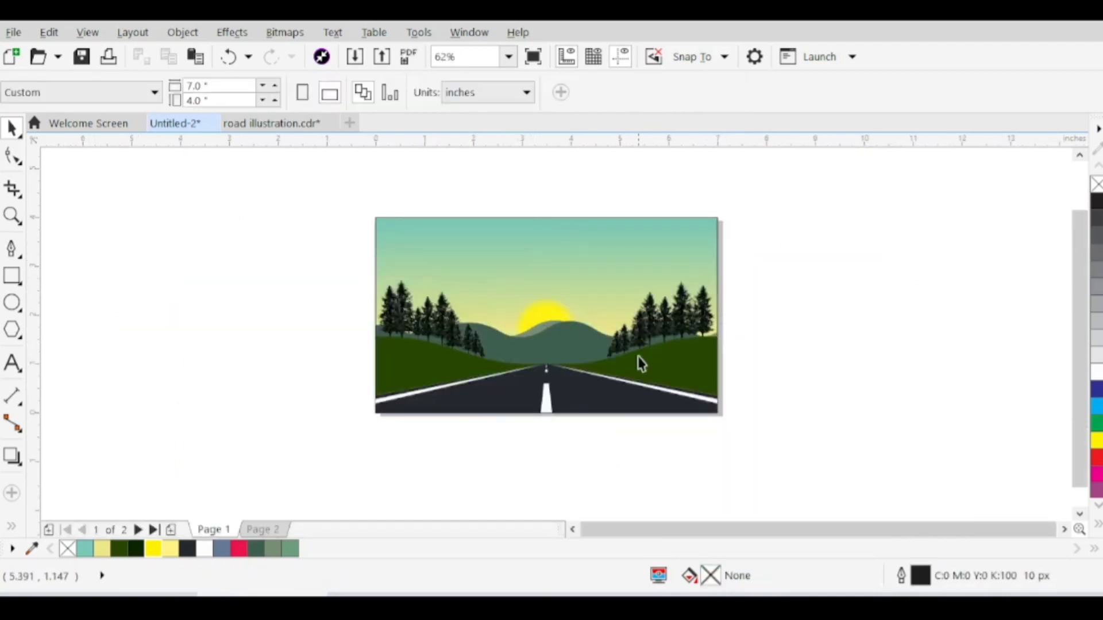
Step: Reopen the PowerClip contents and stretch both wavy hills slightly taller from their upper edge
scroll(579, 338, "up", 2)
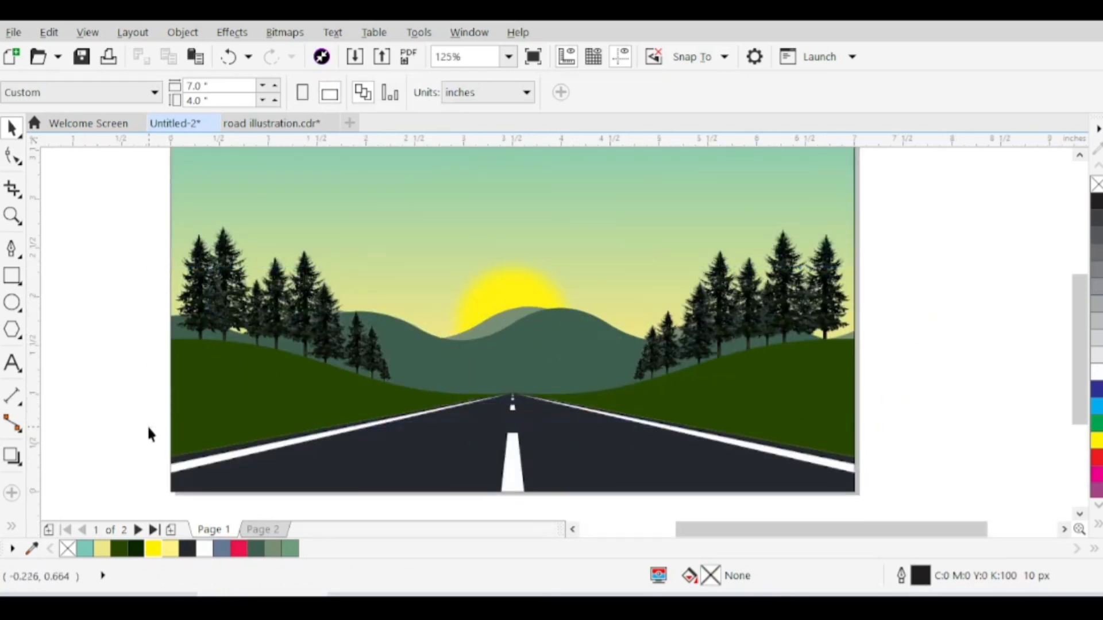
scroll(440, 290, "down", 2)
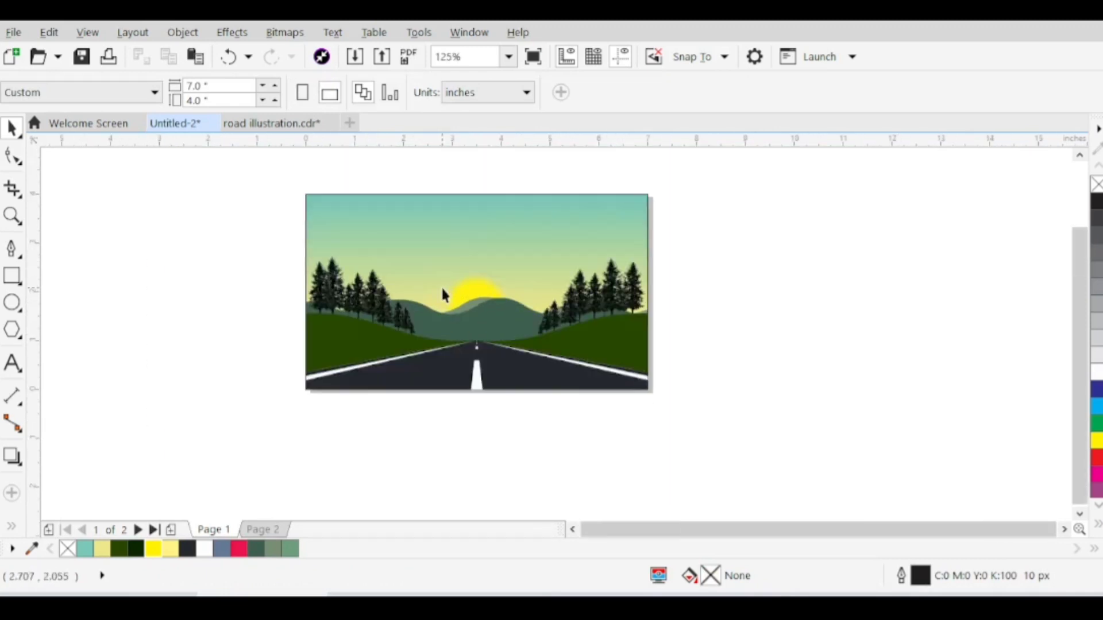
left_click(465, 328)
left_click(432, 420)
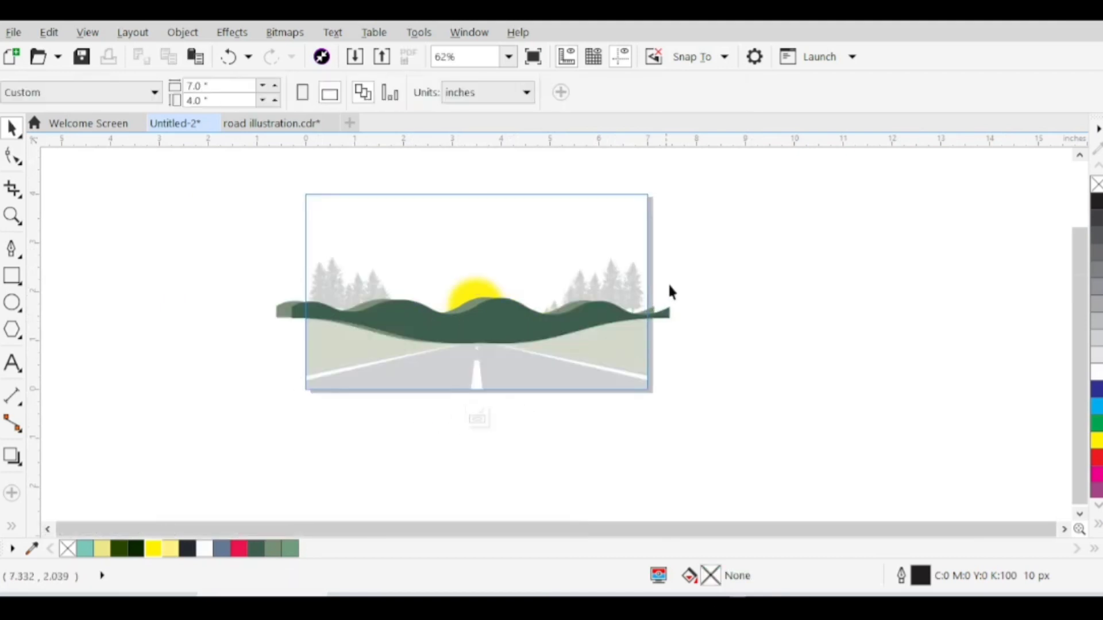
left_click_drag(699, 283, 187, 383)
scroll(459, 304, "up", 2)
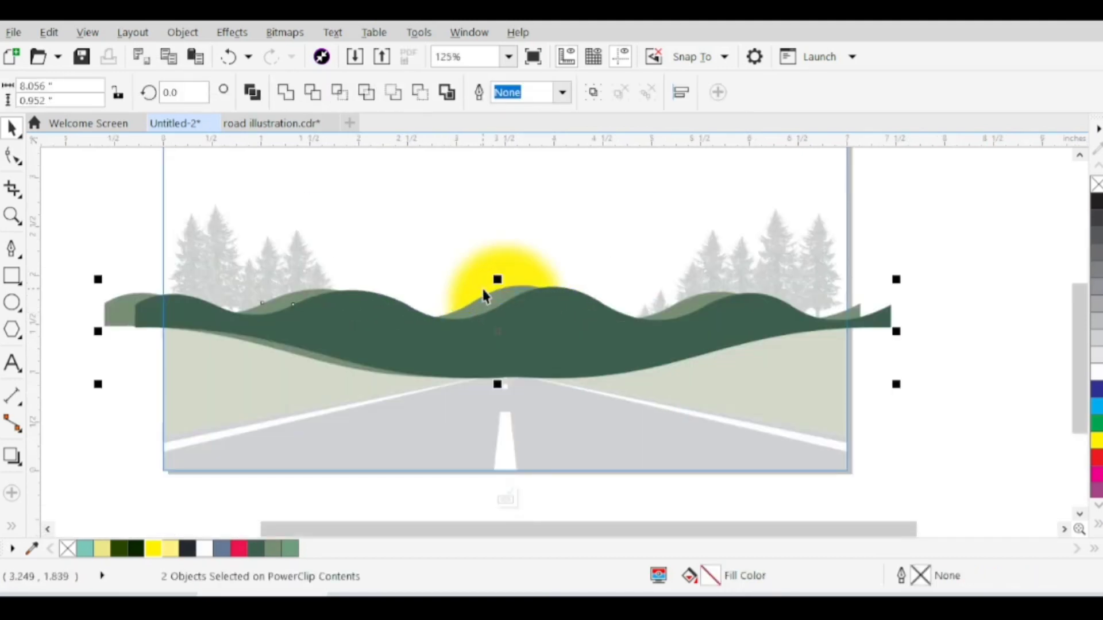
left_click_drag(498, 280, 522, 241)
Step: Raise the sun slightly behind the hills and finish editing the PowerClip
left_click(511, 252)
left_click(506, 495)
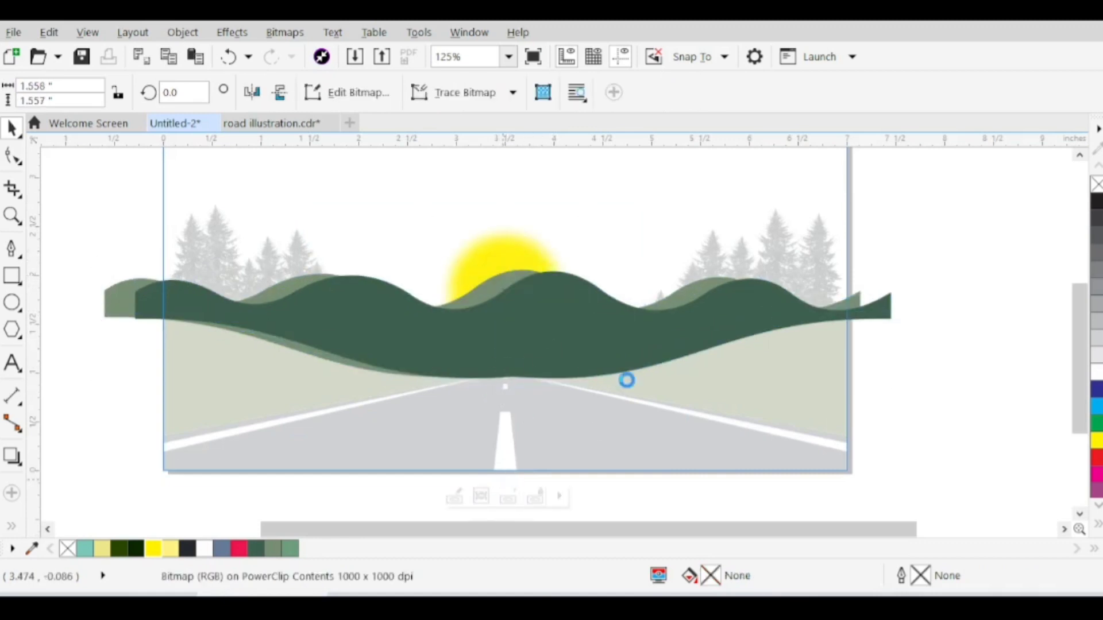
scroll(528, 350, "down", 1)
left_click(793, 355)
scroll(609, 330, "down", 1)
scroll(581, 339, "up", 1)
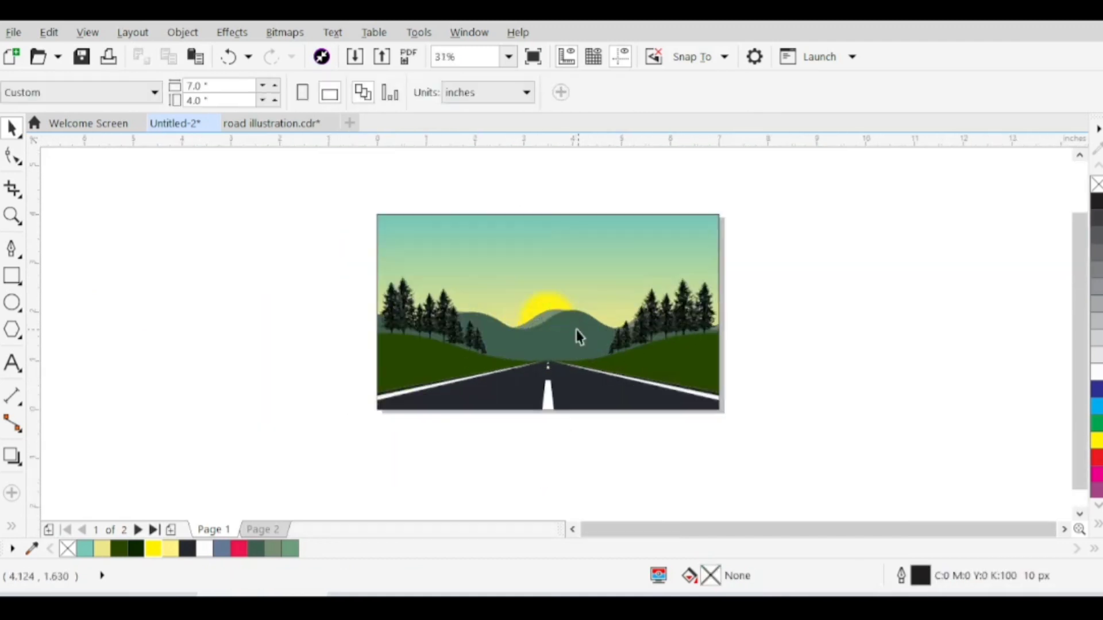
Step: Move the cloud image on Page 2 off the page to its left side and return to Page 1
left_click(263, 530)
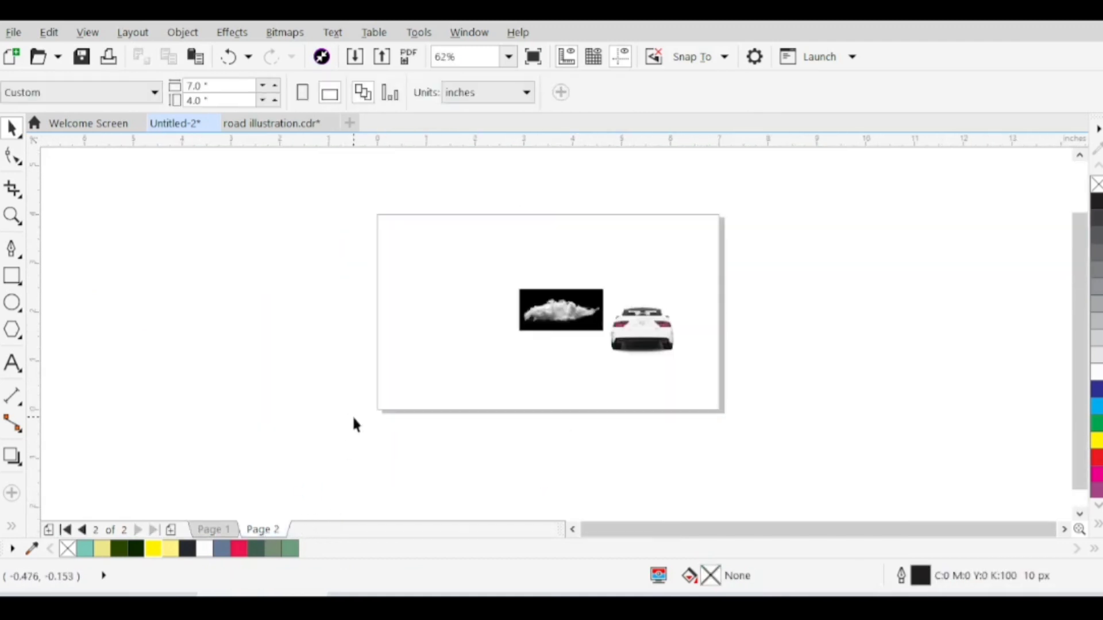
left_click(566, 319)
left_click_drag(570, 311, 309, 311)
left_click(214, 530)
Step: Place the cloud image on the sky above the left pines and scale it down to about 1.29 × 0.642 inches
scroll(511, 268, "up", 5)
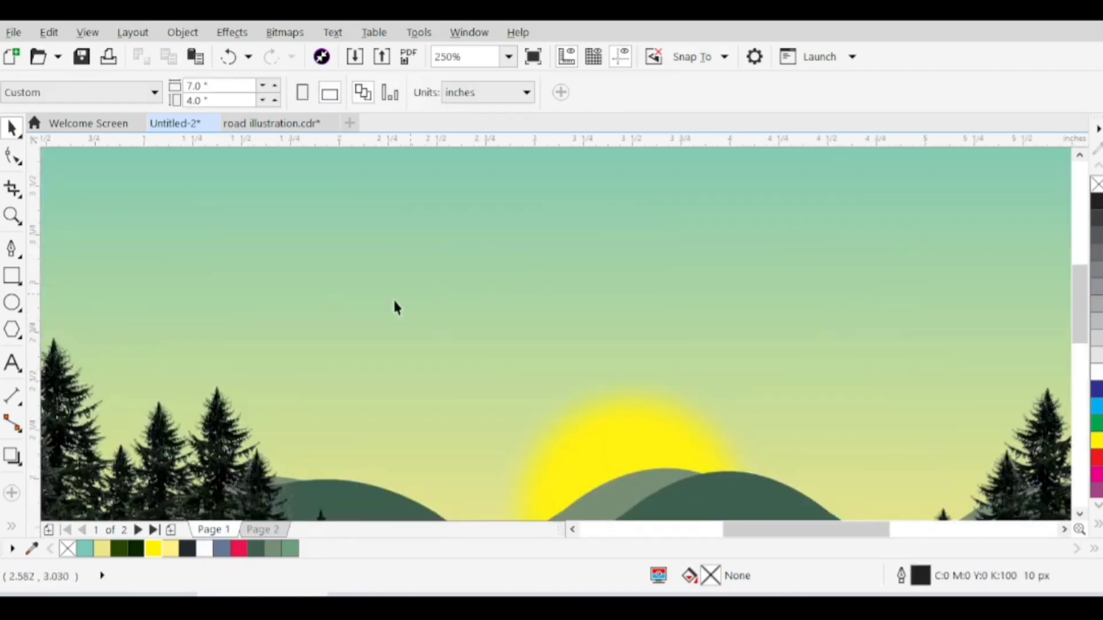
scroll(392, 297, "down", 2)
left_click(87, 356)
left_click_drag(86, 357, 397, 278)
left_click(394, 321, "shift")
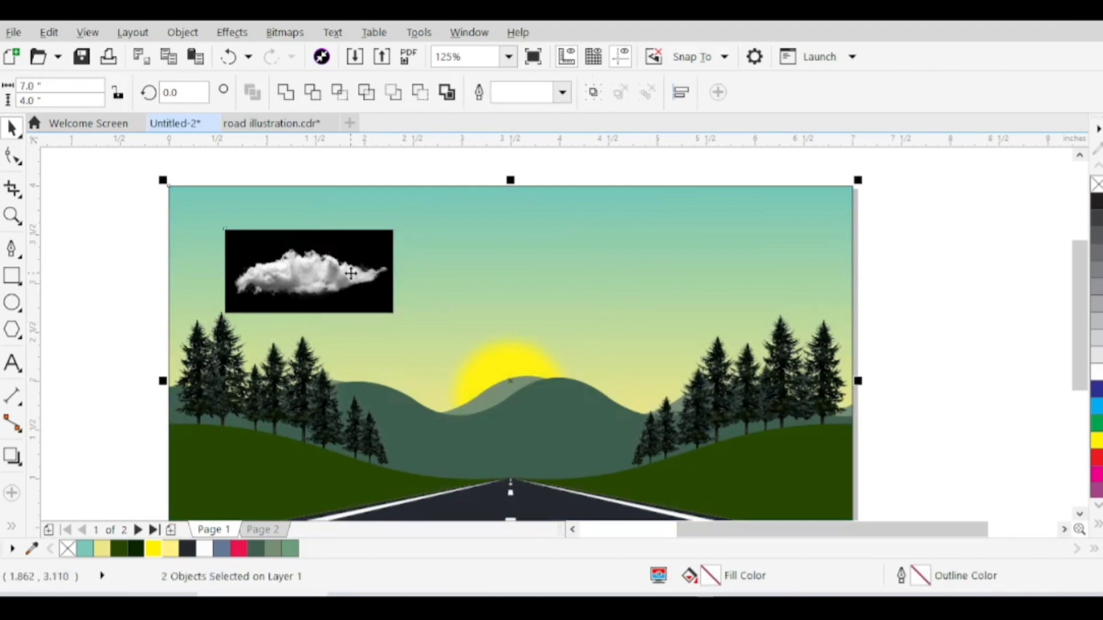
left_click(97, 271)
left_click(377, 290)
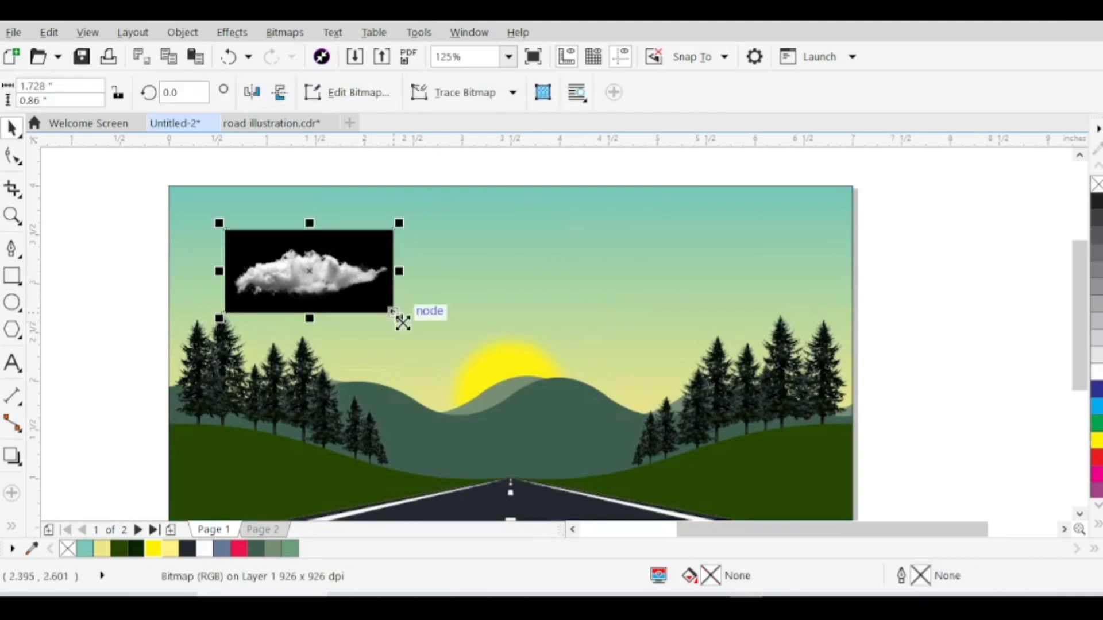
left_click_drag(398, 316, 337, 276)
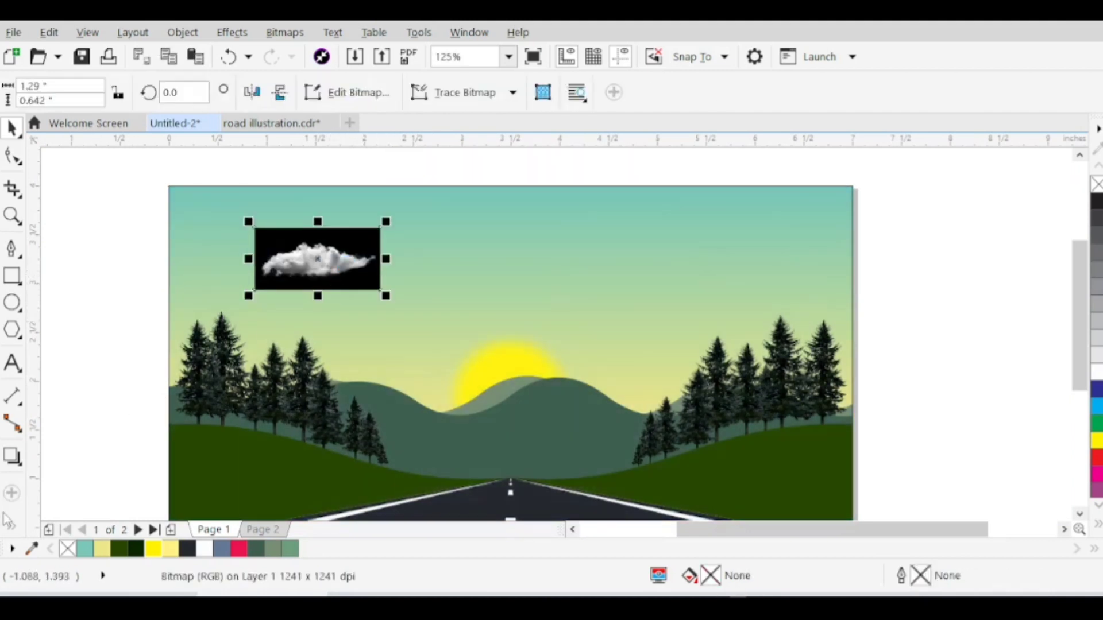
Step: Apply the Screen merge mode to the cloud image with the Transparency tool so its black background disappears
left_click(17, 528)
left_click(45, 352)
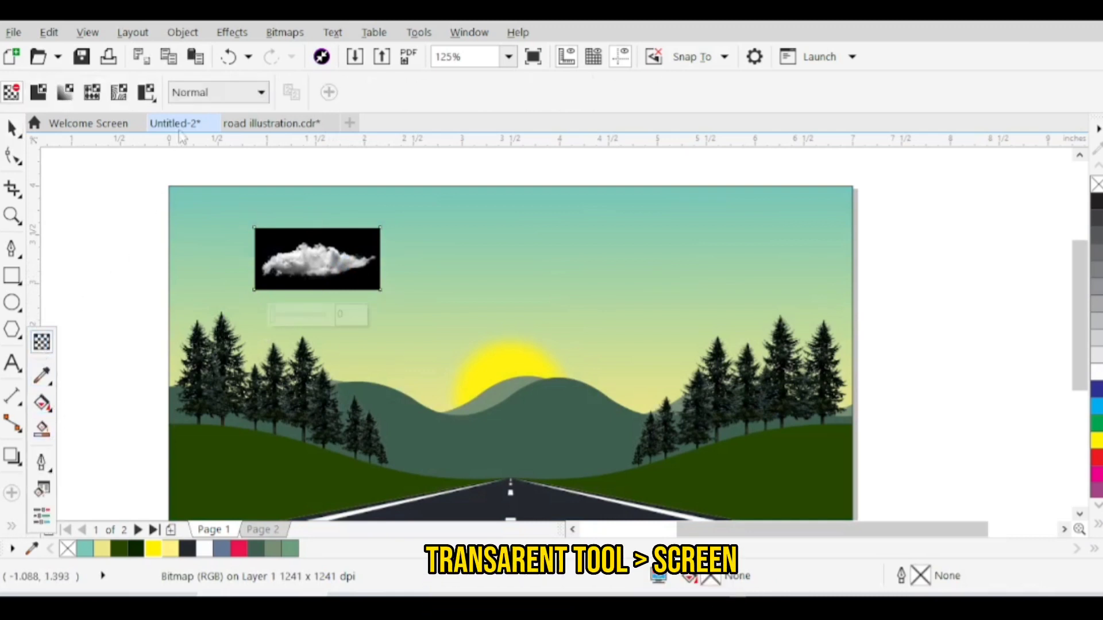
left_click(204, 98)
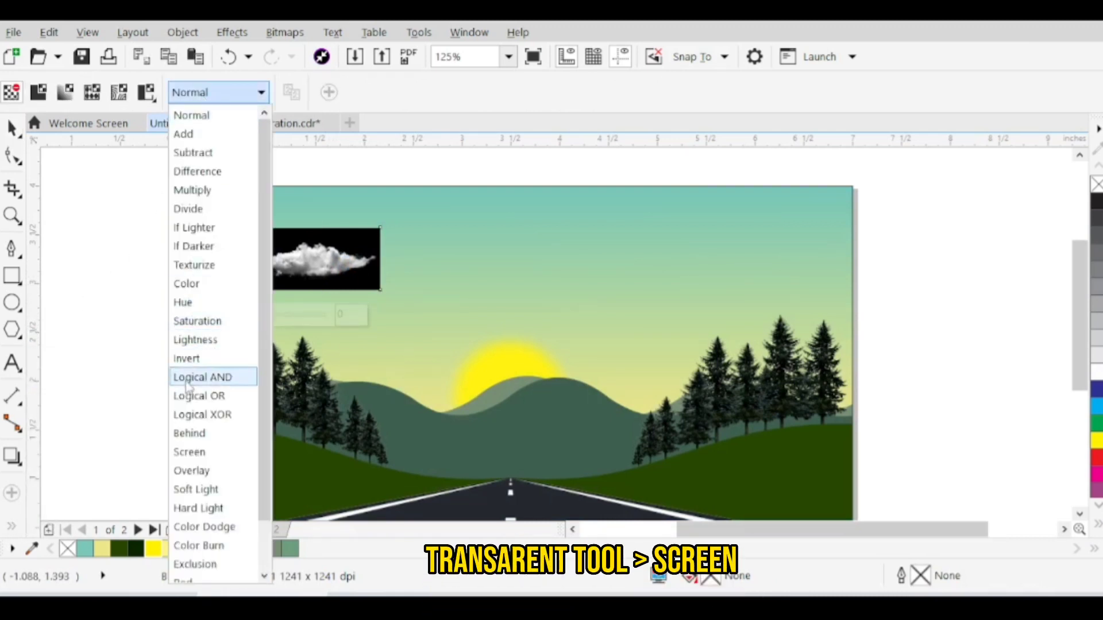
left_click(202, 454)
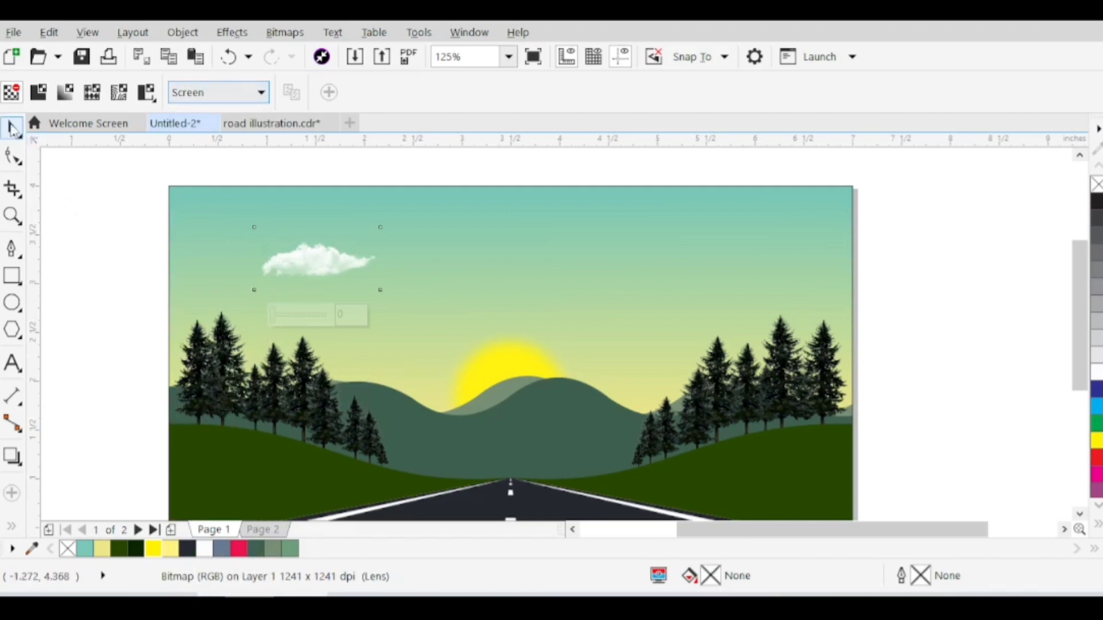
left_click(12, 129)
left_click(361, 305)
scroll(310, 260, "up", 1)
scroll(310, 263, "up", 1)
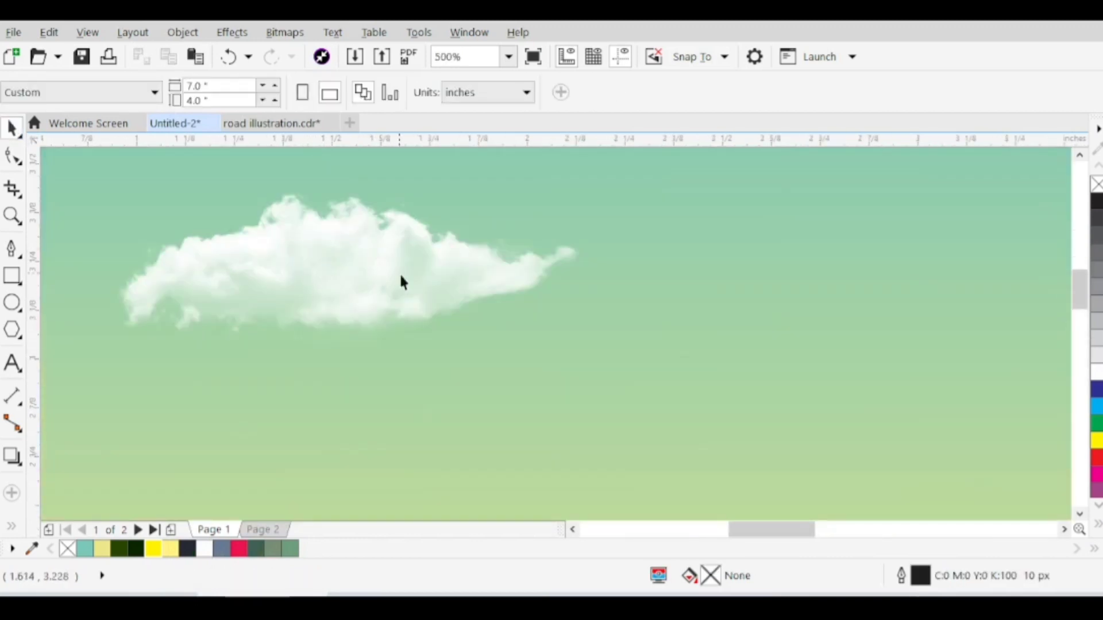
Step: Place three smaller copies of the cloud across the sky, scaling the one above the right pines to about 0.817 × 0.406 inches
scroll(405, 288, "down", 2)
left_click(394, 288)
scroll(390, 264, "down", 2)
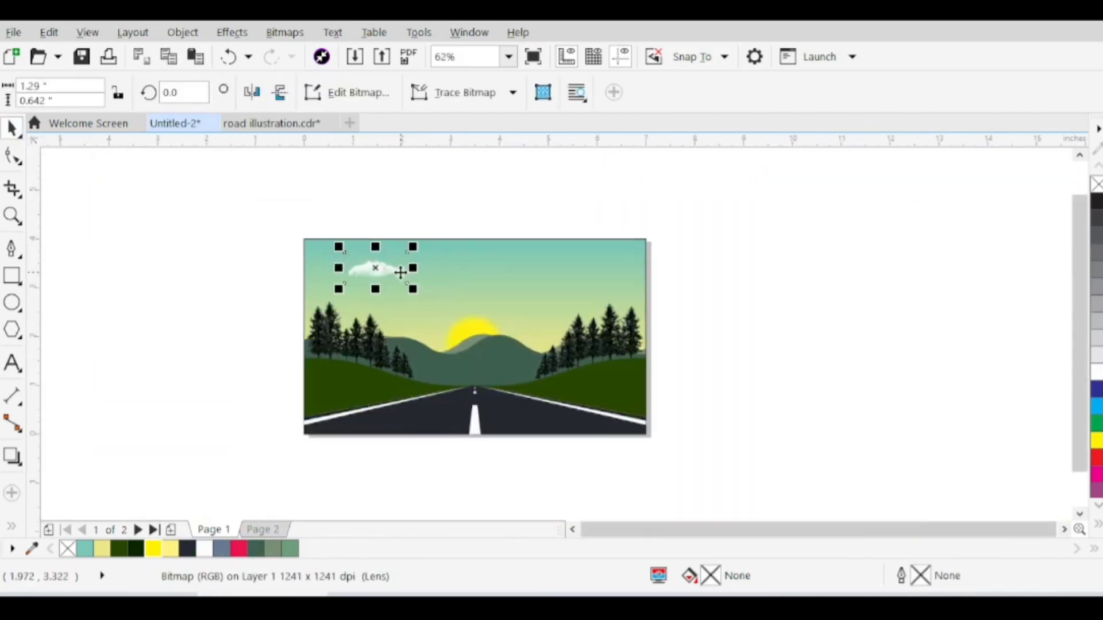
scroll(400, 272, "up", 1)
left_click_drag(381, 266, 512, 319)
left_click_drag(548, 352, 788, 319)
left_click_drag(838, 279, 824, 277)
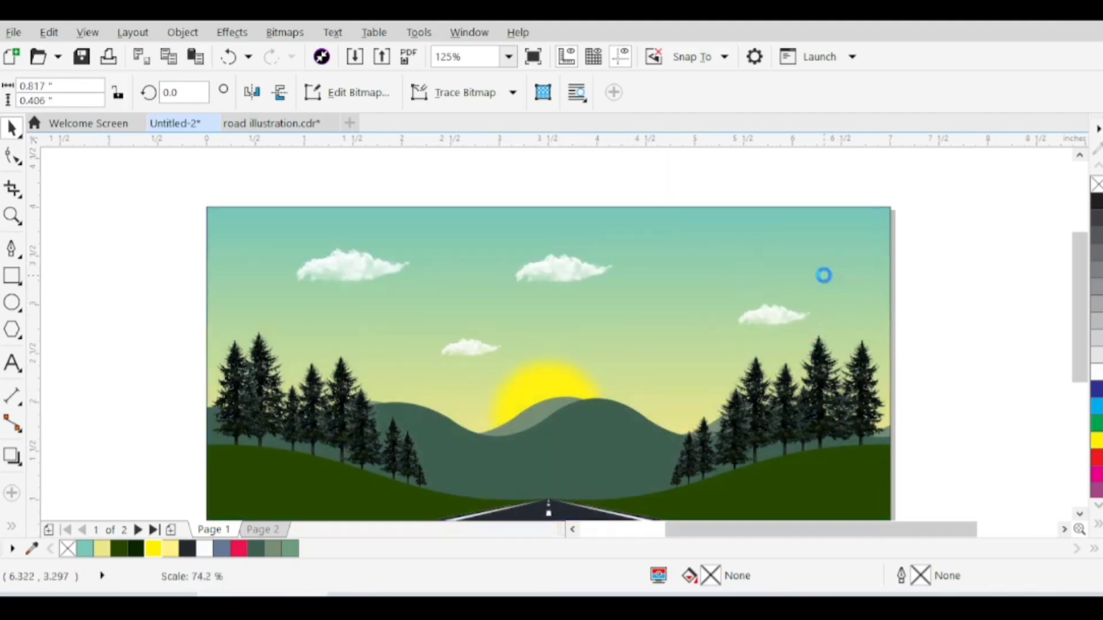
scroll(595, 278, "down", 1)
left_click(914, 360)
scroll(643, 311, "up", 1)
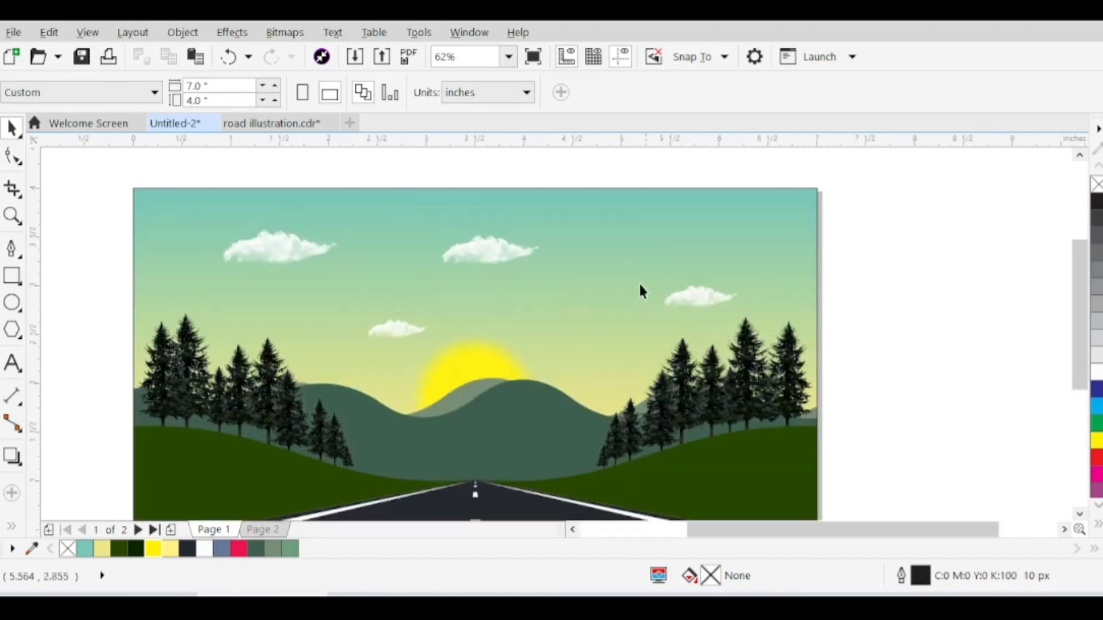
Step: Shift the upper middle cloud slightly to the right
left_click_drag(497, 256, 517, 256)
left_click(990, 285)
scroll(786, 315, "down", 1)
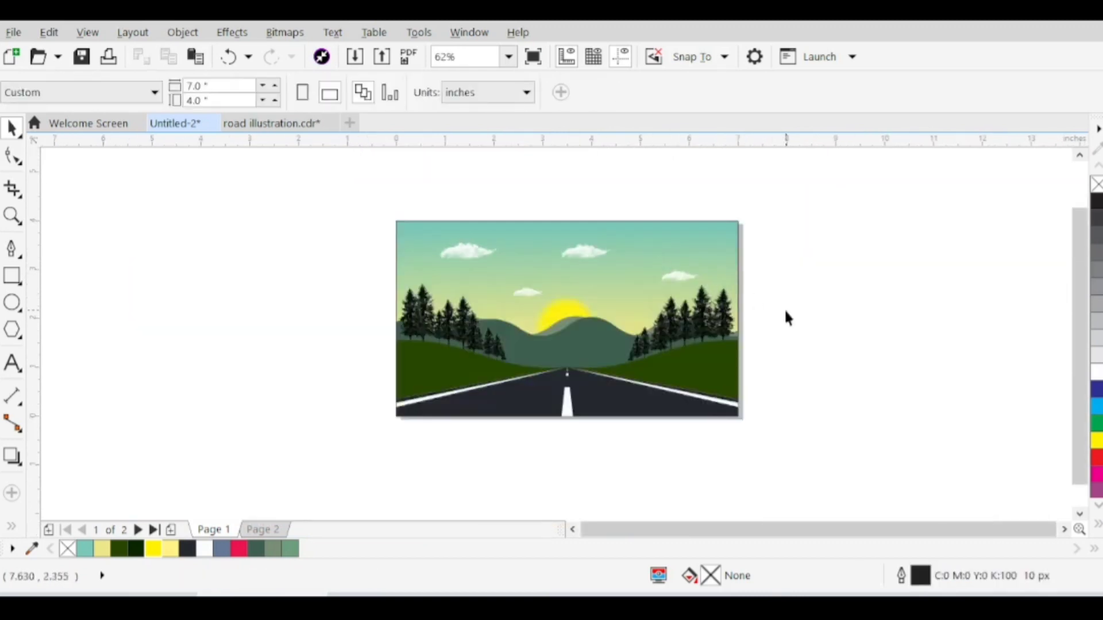
Step: Enlarge the cloud above the right pines to about 0.888 × 0.442 inches and move it slightly up and right
scroll(658, 271, "up", 1)
left_click(705, 287)
scroll(705, 287, "up", 1)
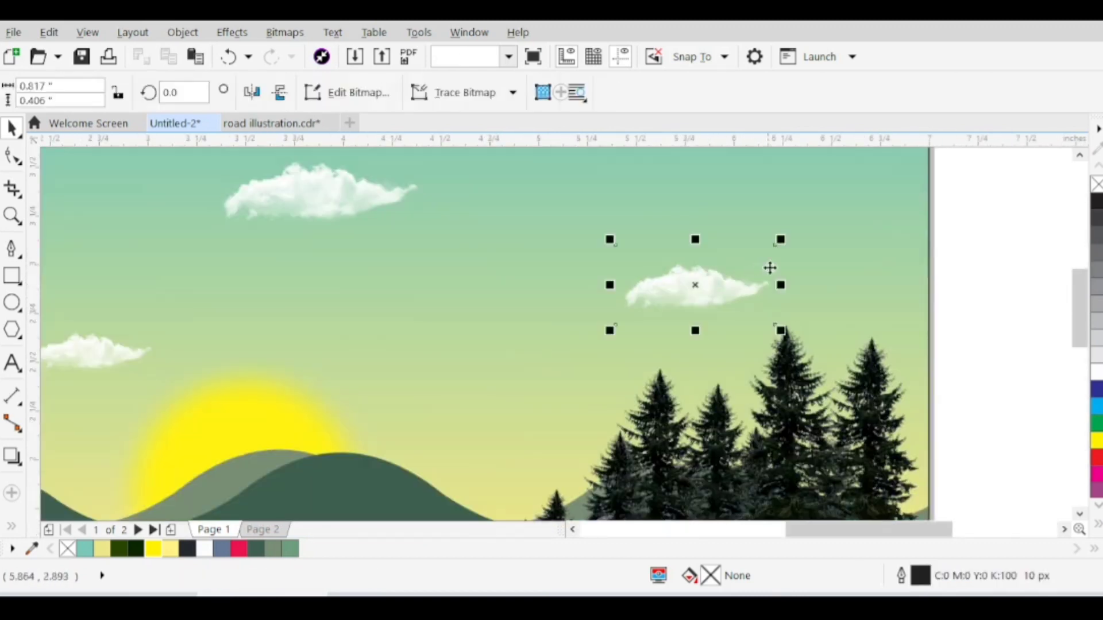
left_click_drag(783, 242, 788, 233)
left_click_drag(721, 280, 764, 258)
scroll(679, 247, "down", 2)
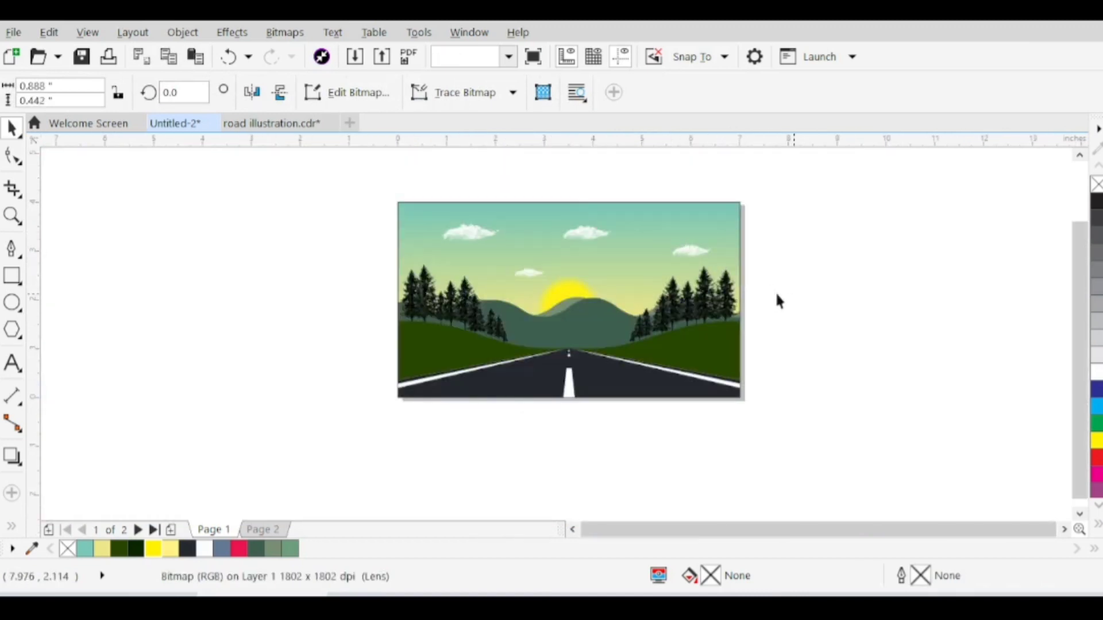
left_click(779, 299)
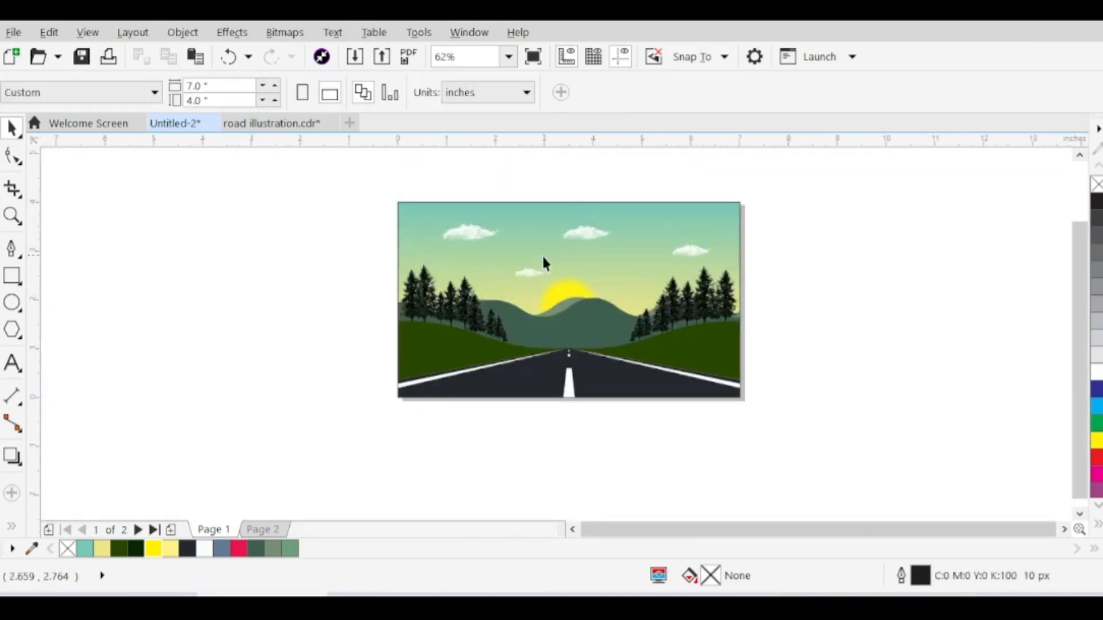
Step: Bring the white car image from Page 2 onto the middle of the road on Page 1
left_click(253, 532)
left_click_drag(672, 319, 563, 367)
left_click(210, 529)
scroll(563, 368, "up", 2)
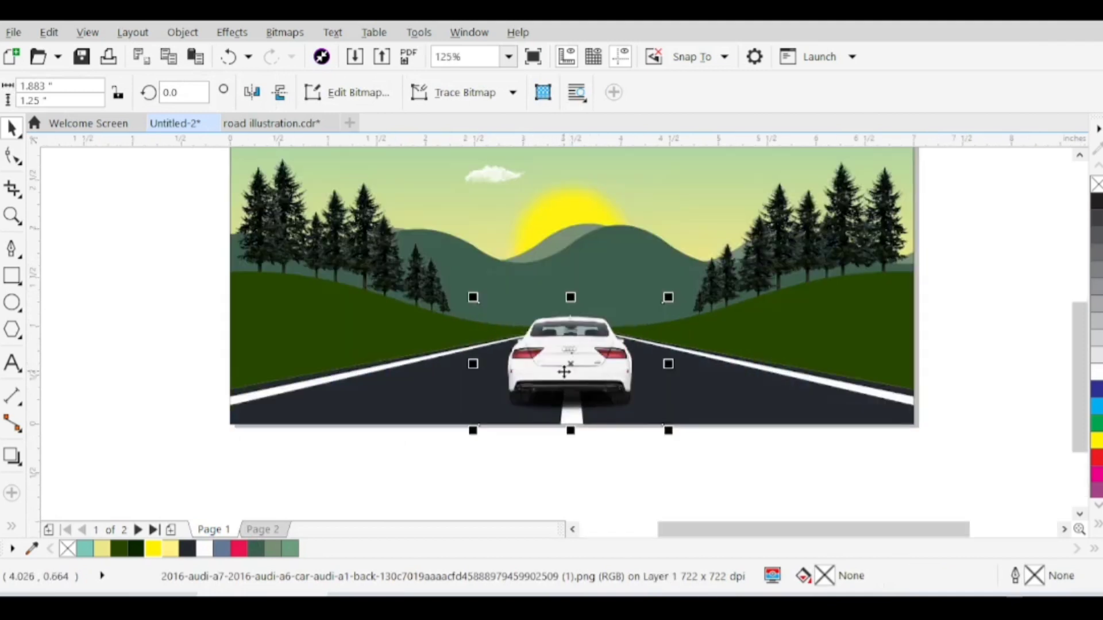
Step: Align the car's horizontal centre with the road
left_click(689, 401, "shift")
key("c")
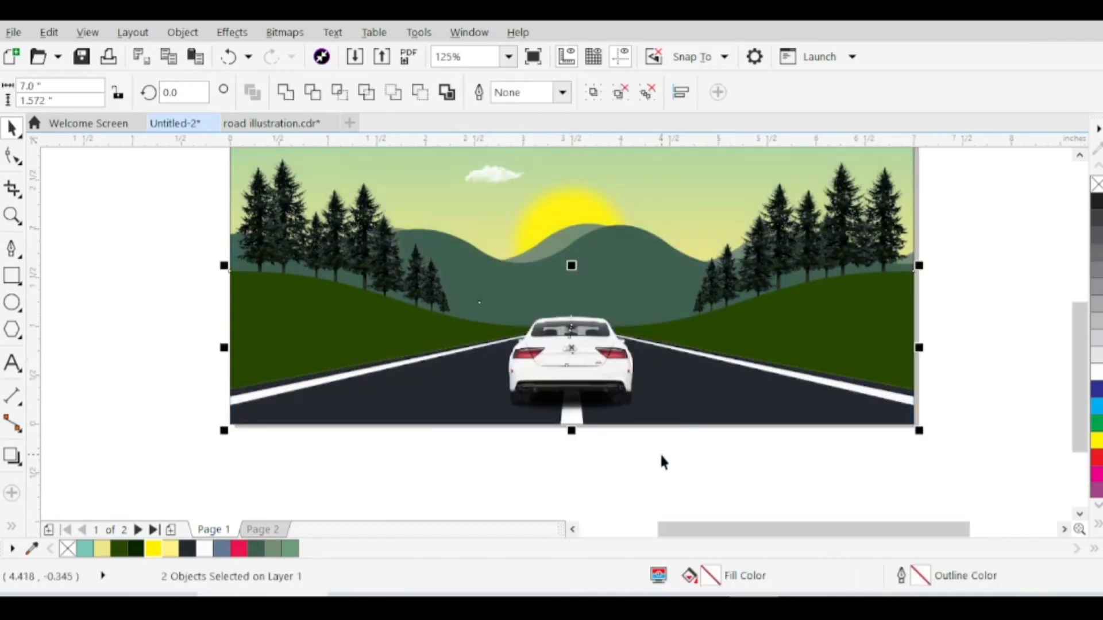
left_click(660, 451)
scroll(586, 380, "up", 2)
left_click(618, 371)
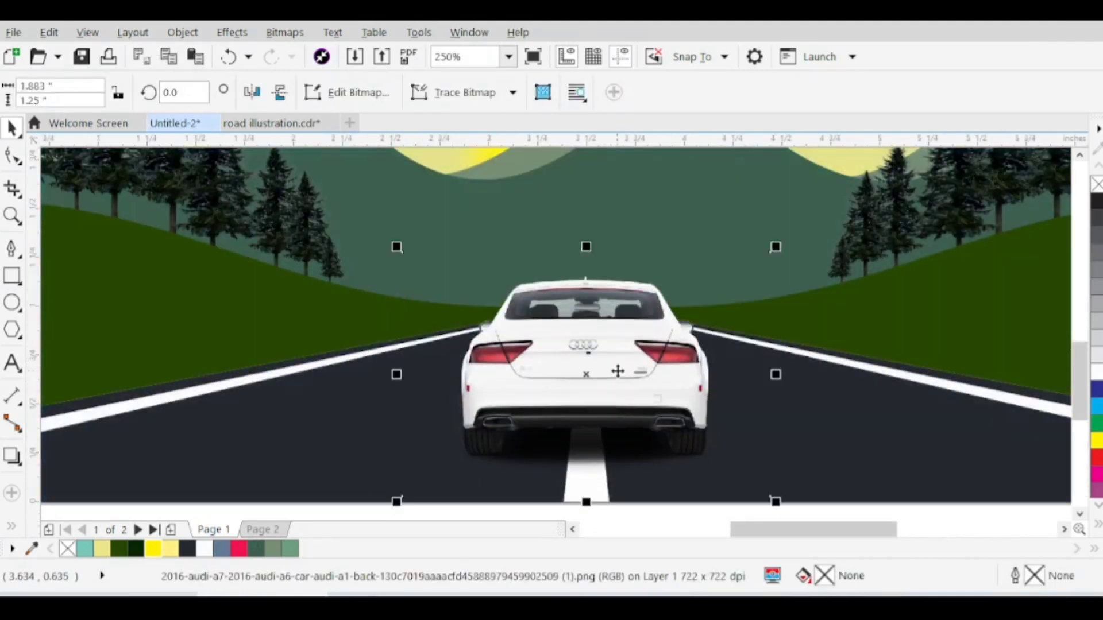
left_click(804, 453, "shift")
scroll(592, 359, "down", 1)
left_click(624, 441)
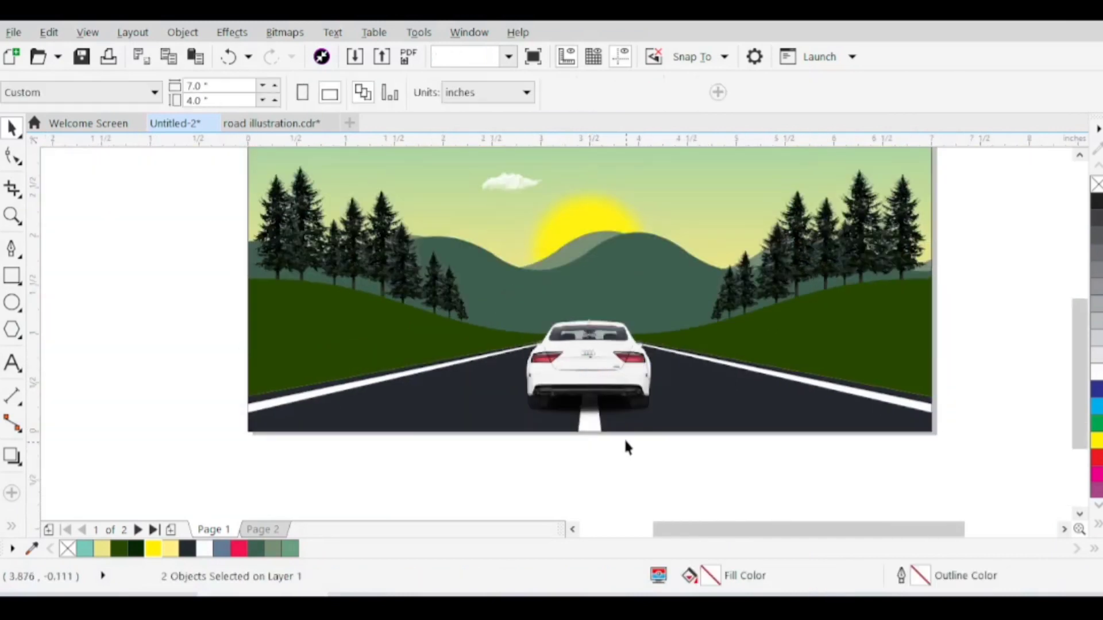
Step: Scale the car down proportionally to about 1.211 × 0.804 inches
scroll(588, 351, "up", 1)
left_click(592, 356)
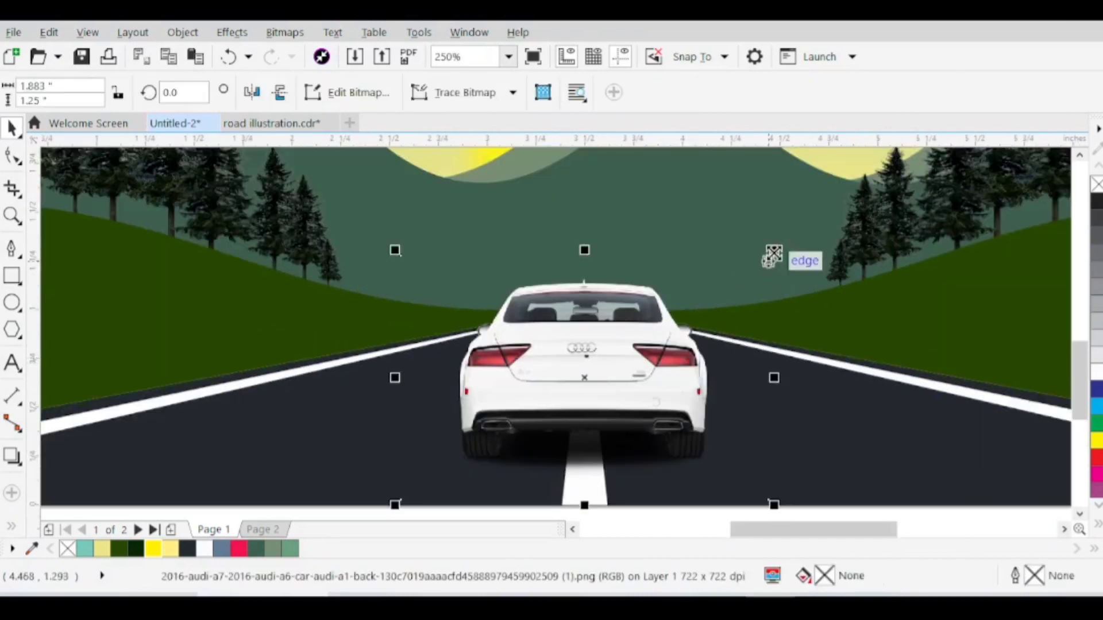
left_click_drag(772, 251, 710, 267)
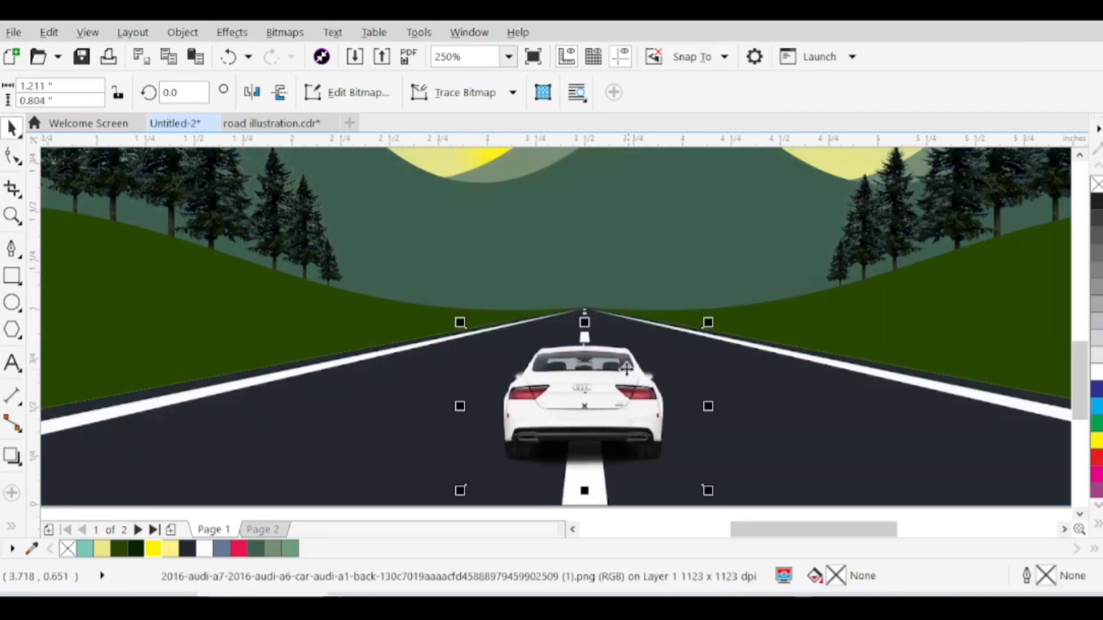
scroll(603, 385, "down", 1)
left_click(624, 447)
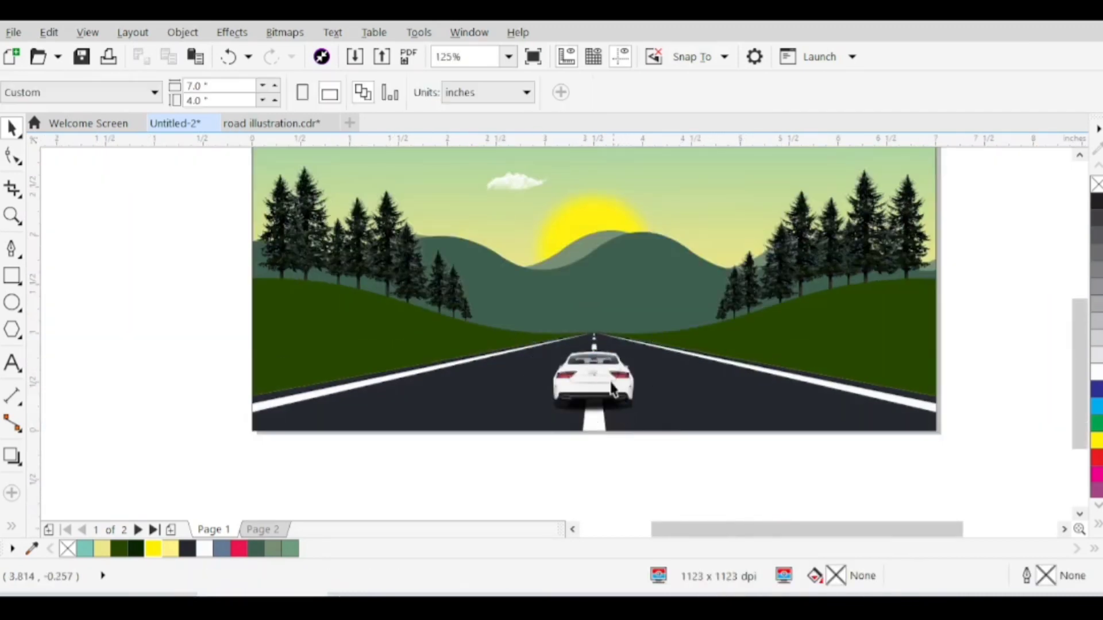
Step: Select the scaled car with the road and centre it horizontally on the road again
left_click(610, 382)
left_click(675, 399, "shift")
left_click(674, 455)
left_click(622, 394)
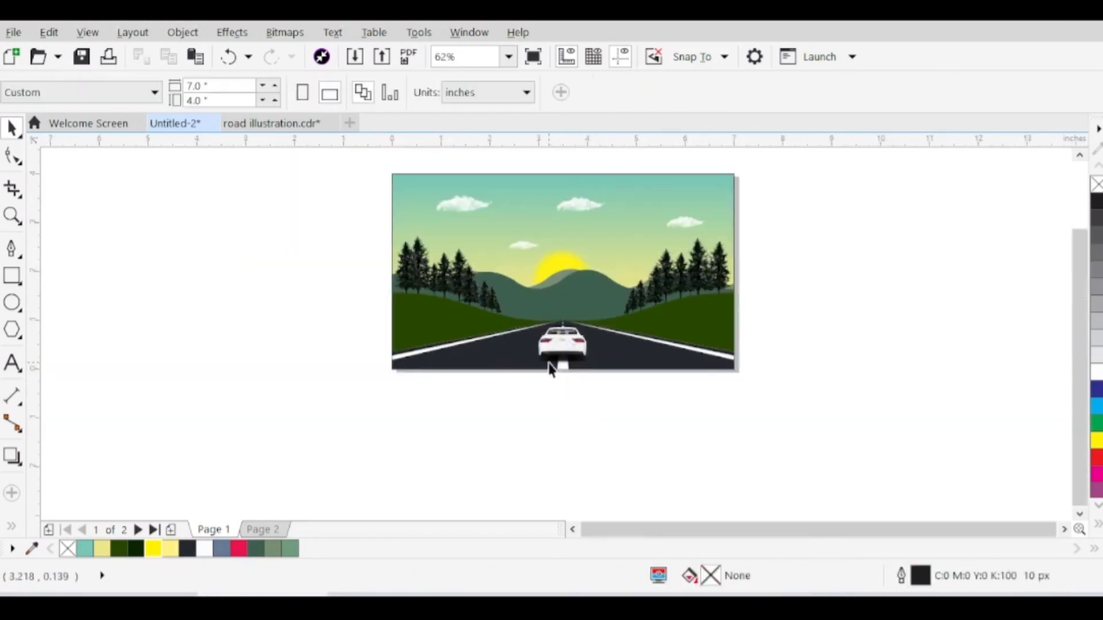
Step: Scale the flock-of-birds image down to about 2.894 × 1.931 inches and place it in the sky around the sun
scroll(567, 321, "down", 1)
scroll(557, 316, "up", 1)
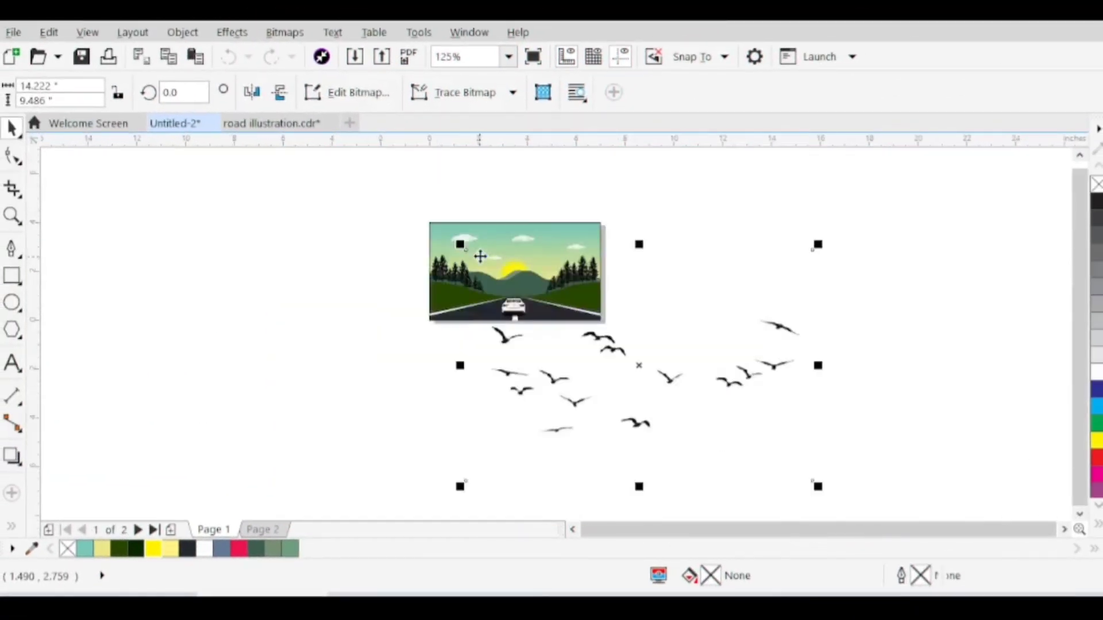
scroll(654, 345, "up", 1)
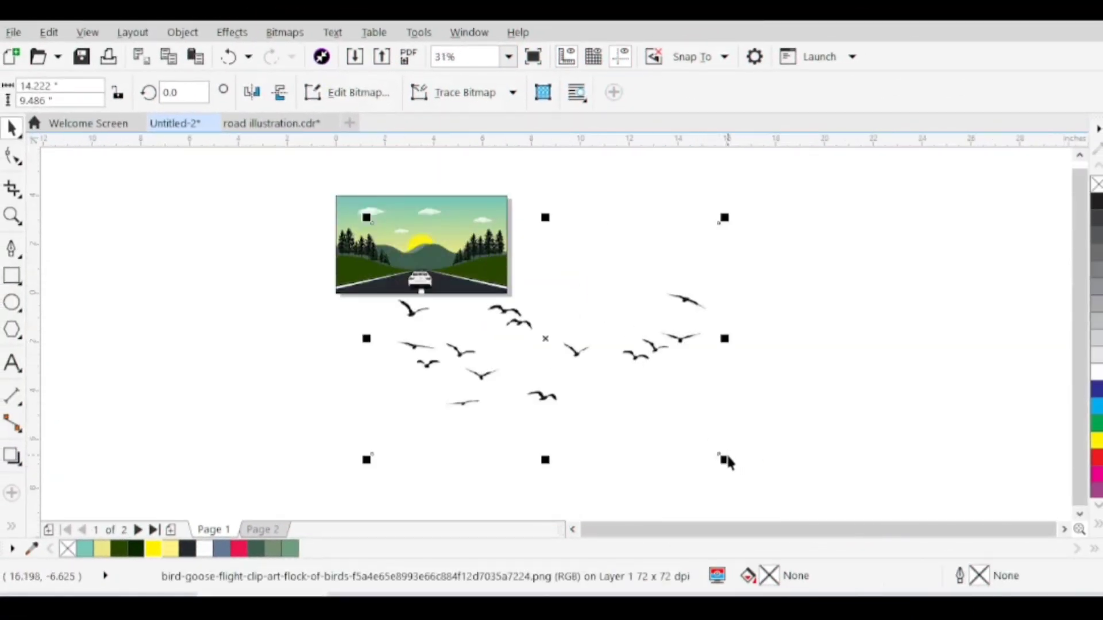
left_click_drag(725, 460, 427, 237)
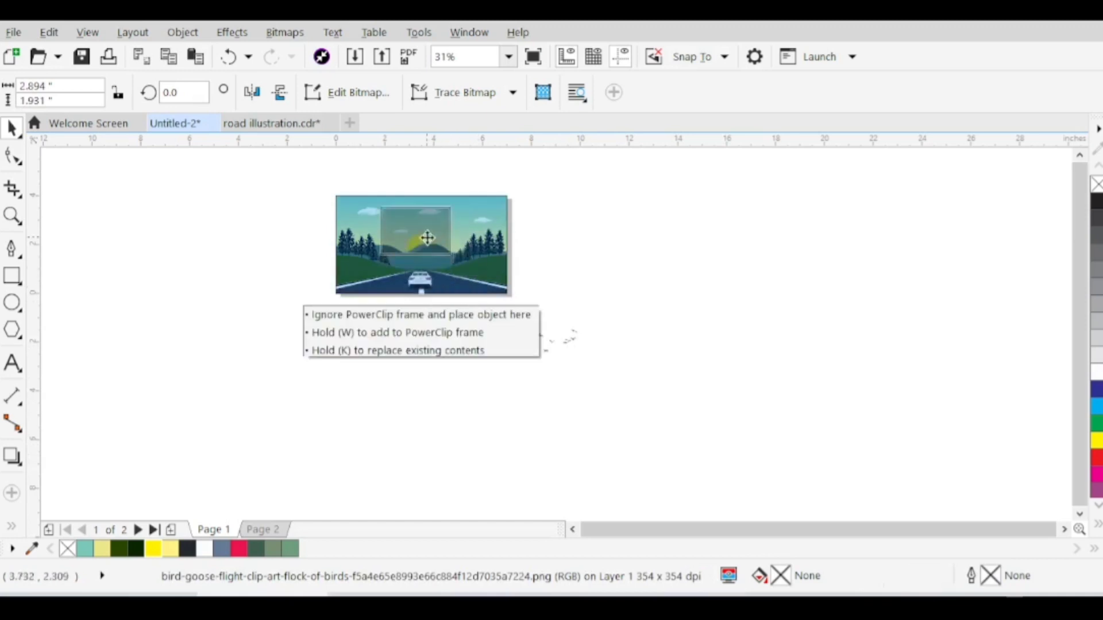
left_click_drag(427, 238, 418, 229)
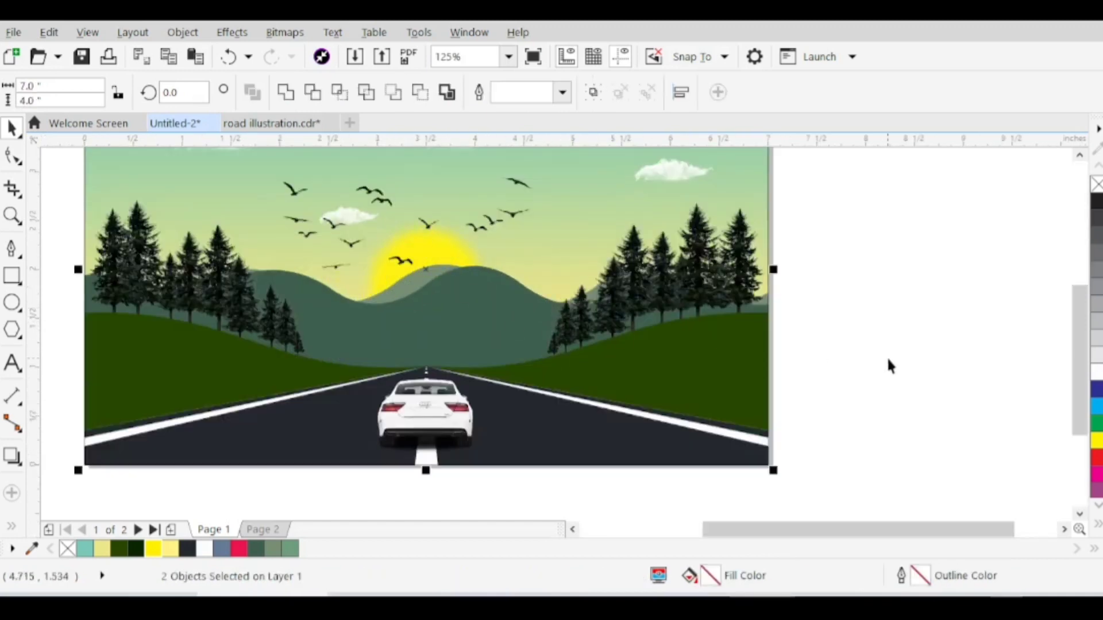
Step: Shrink the bird flock to about 1.045 × 0.697 inches and position it across the left side of the sun
left_click(889, 365)
left_click(425, 226)
left_click_drag(549, 313, 459, 252)
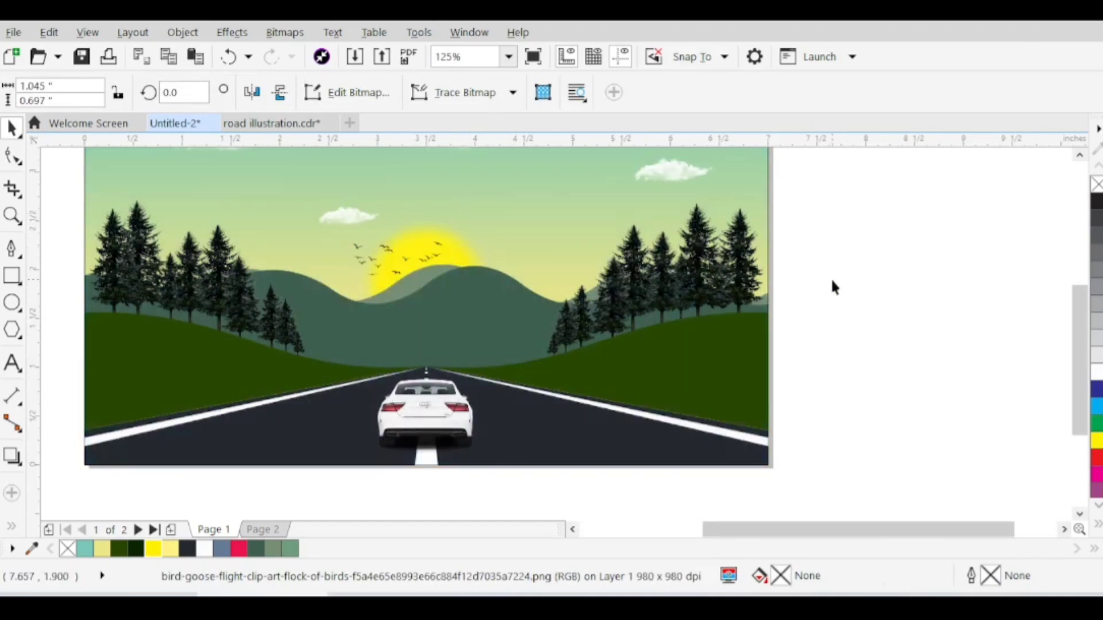
left_click(832, 280)
Step: Move the upper middle cloud further right to spread the clouds across the sky
scroll(763, 293, "down", 1)
scroll(550, 262, "up", 2)
left_click_drag(569, 232, 638, 213)
scroll(430, 271, "down", 2)
left_click(460, 233)
scroll(518, 213, "up", 2)
scroll(639, 213, "down", 3)
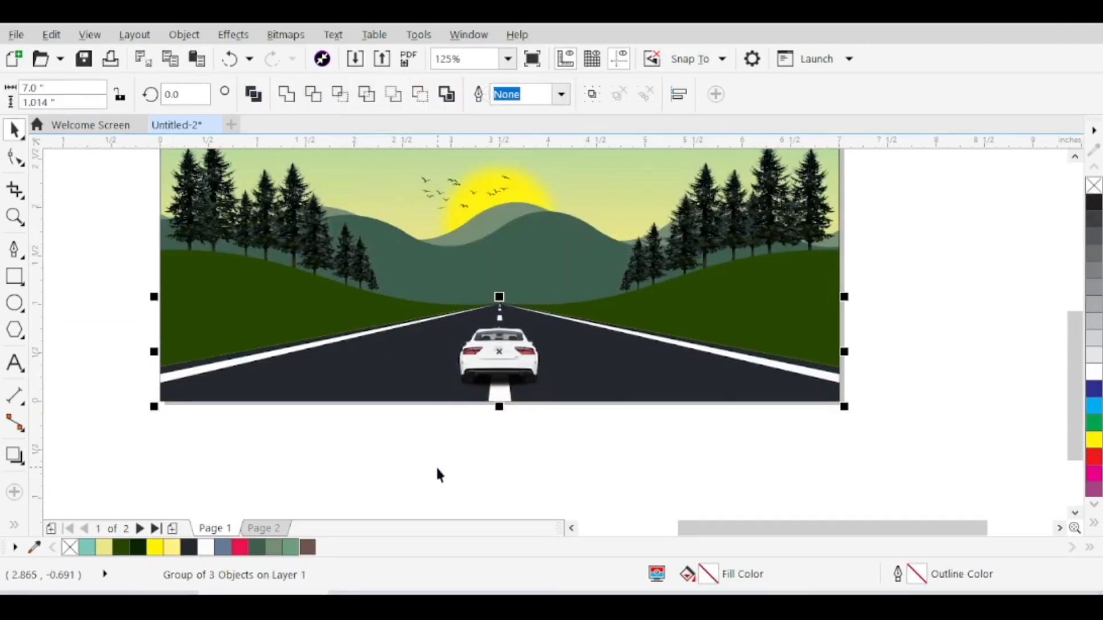
Step: Give the road surface a linear fountain fill running upward from dark #262930 to brown
left_click(396, 389)
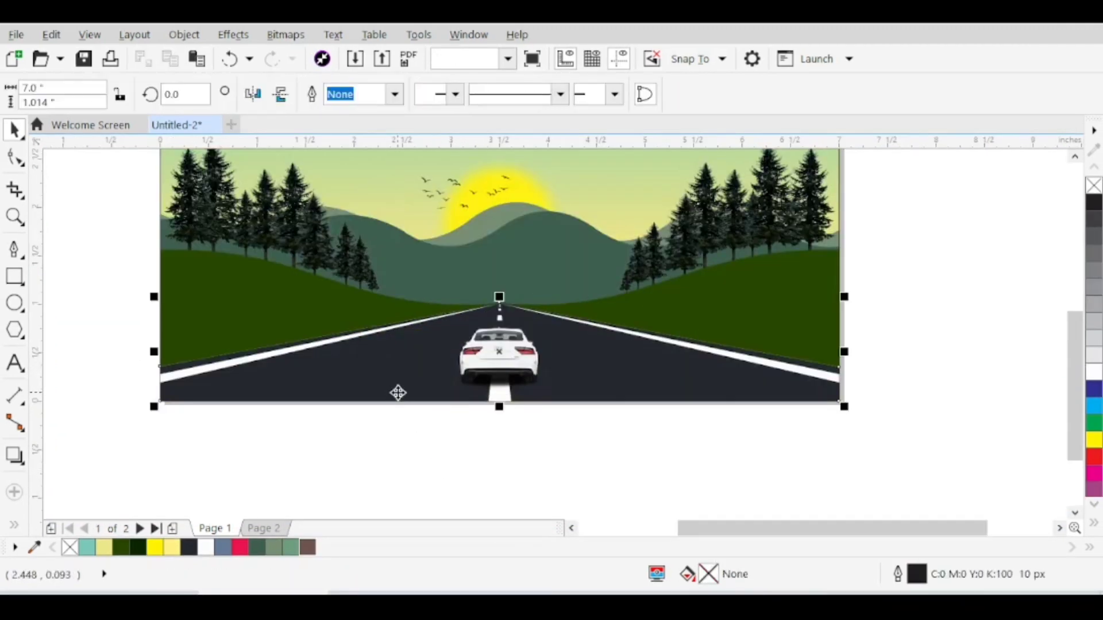
left_click(14, 525)
left_click(44, 404)
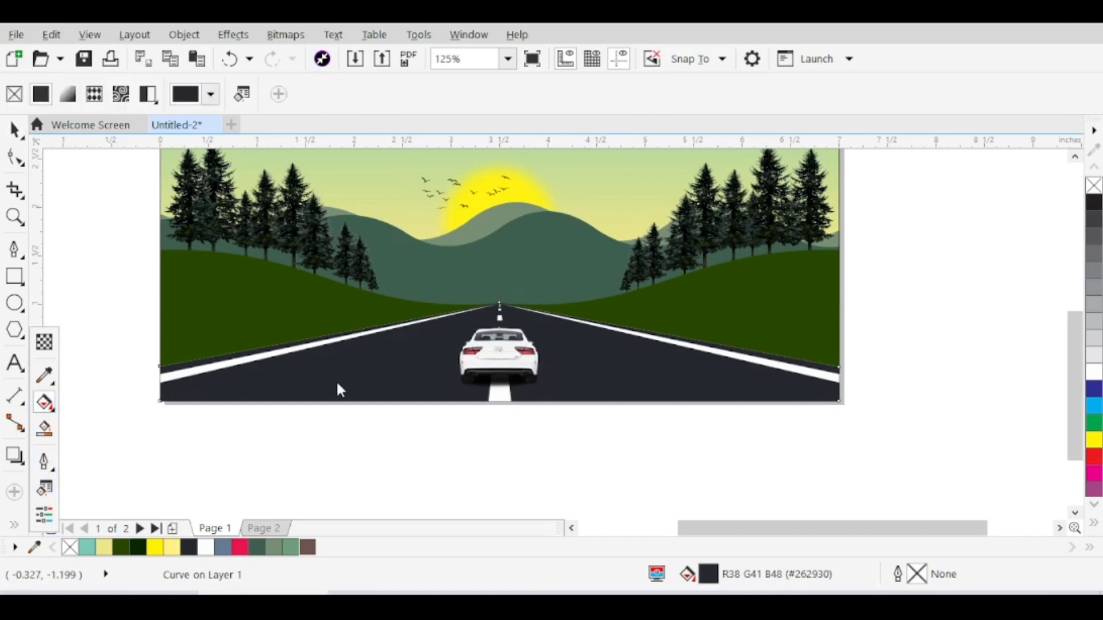
left_click_drag(388, 396, 395, 214)
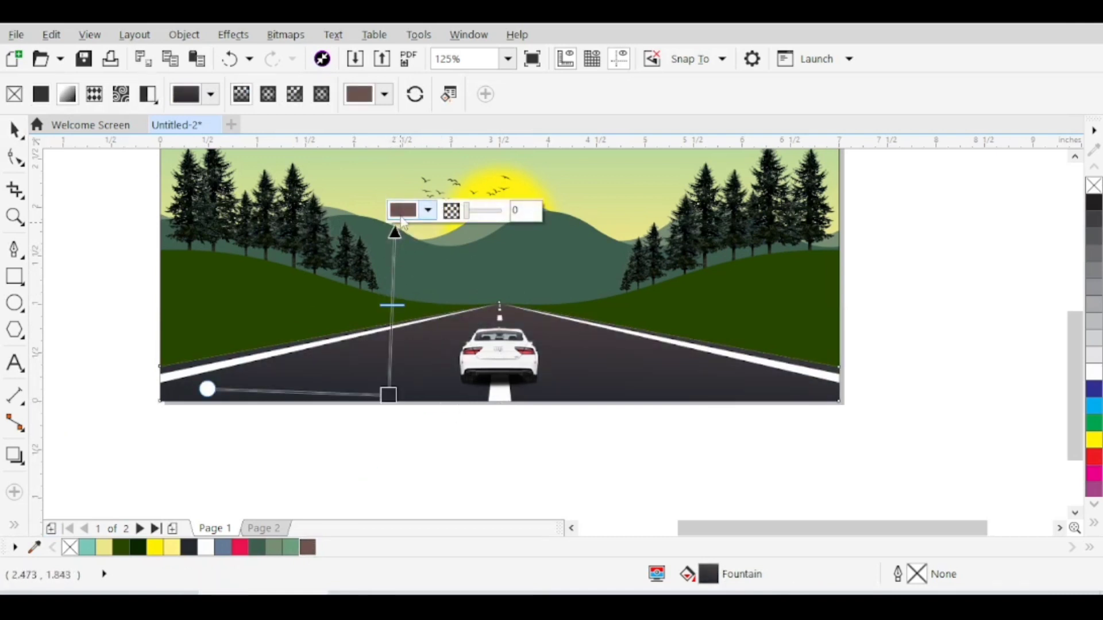
Step: Shorten the road's gradient by raising its dark start node and lowering its brown end node, then fit the artwork in view
left_click_drag(389, 393, 388, 360)
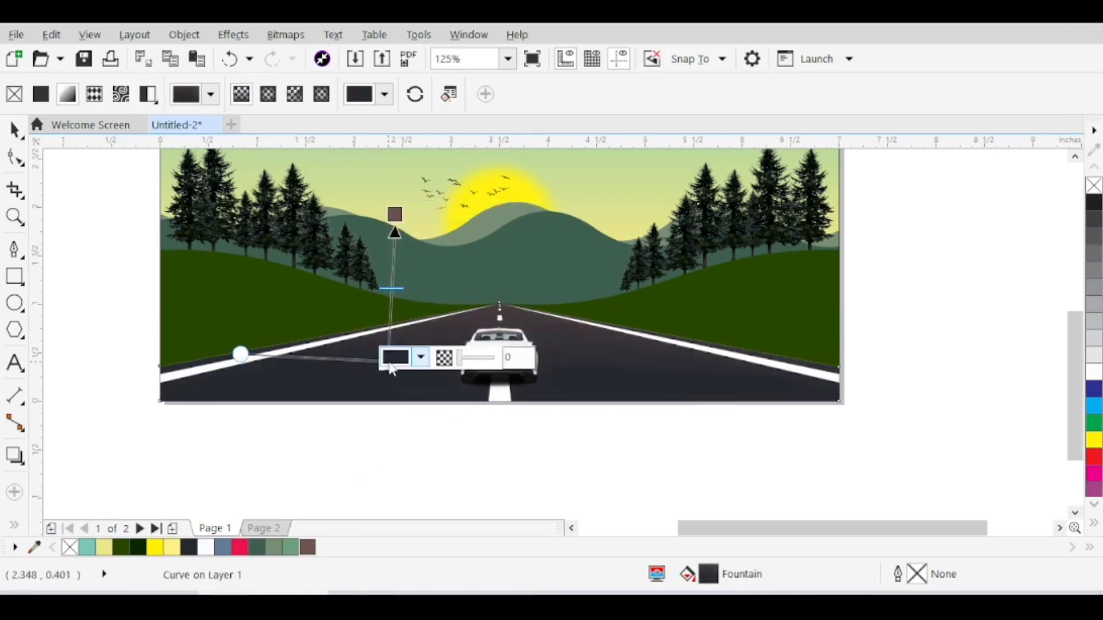
left_click_drag(393, 213, 395, 227)
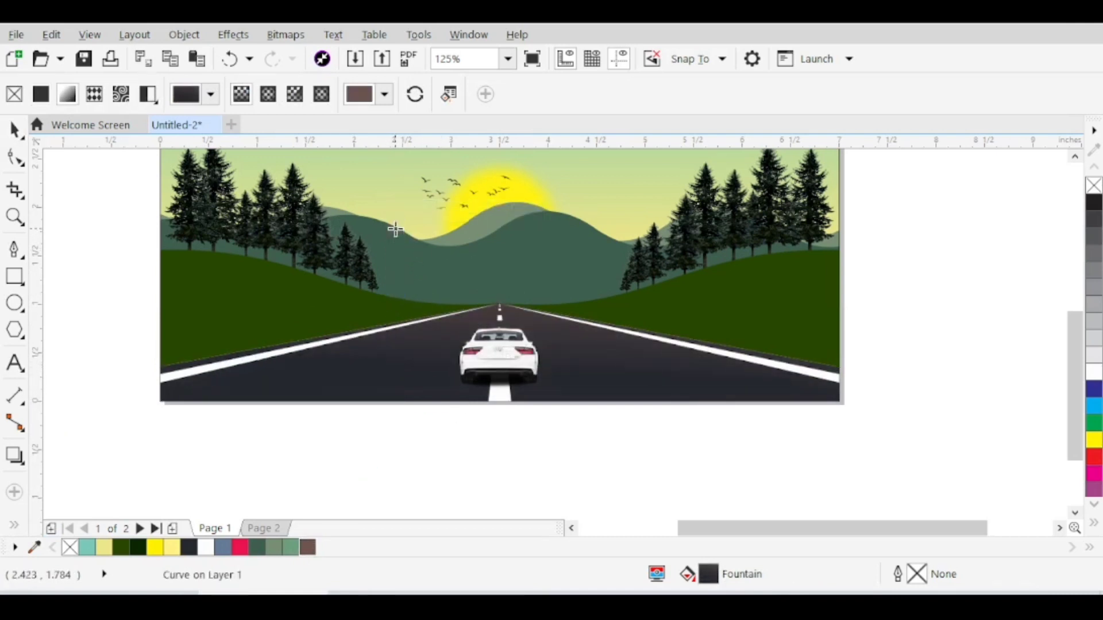
left_click(22, 133)
left_click(908, 221)
key("F4")
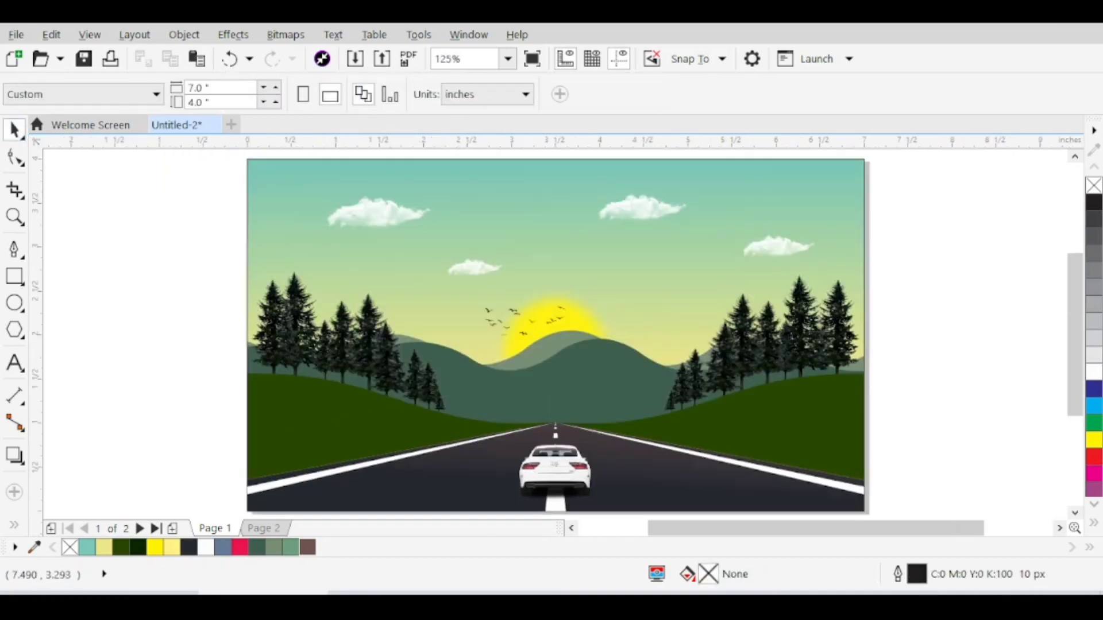